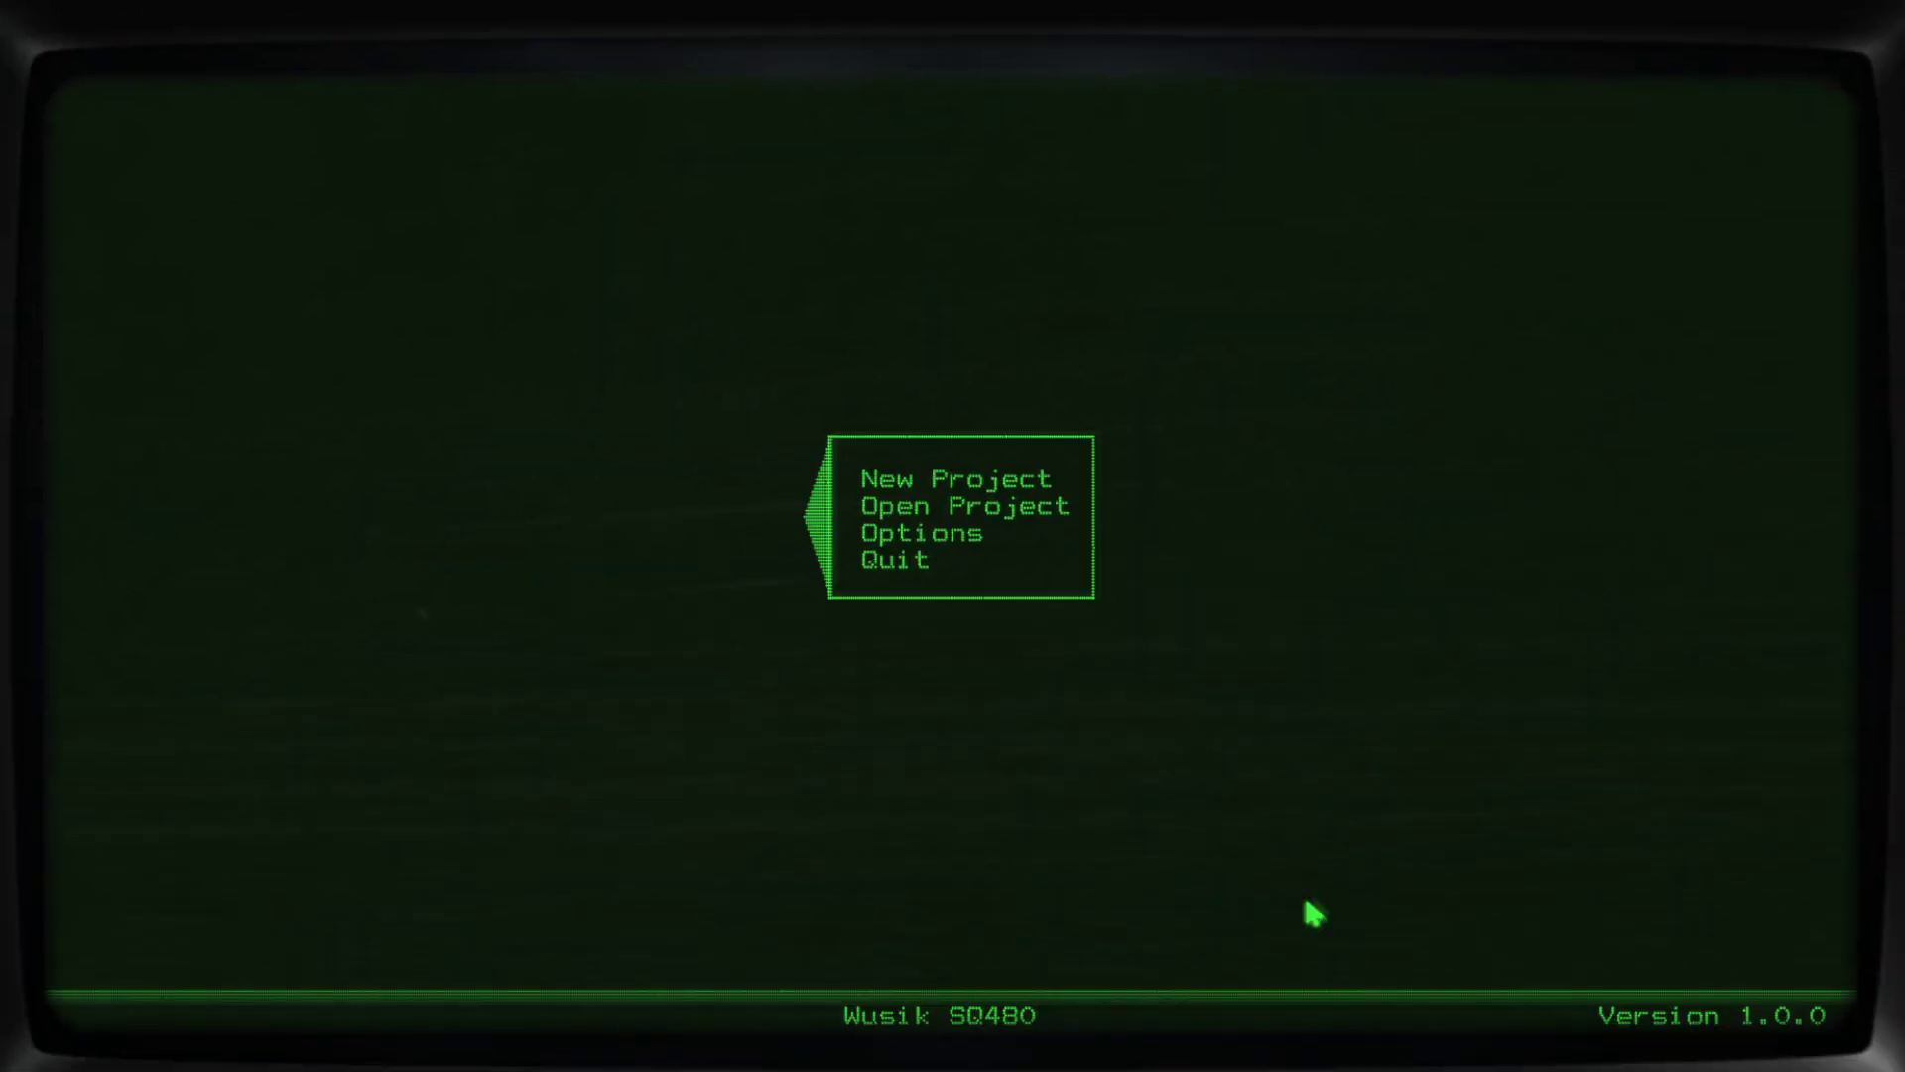
Quit Wusik SQ480 and relaunch it from WSQ480.exe.
{"action": "key", "text": "Up"}
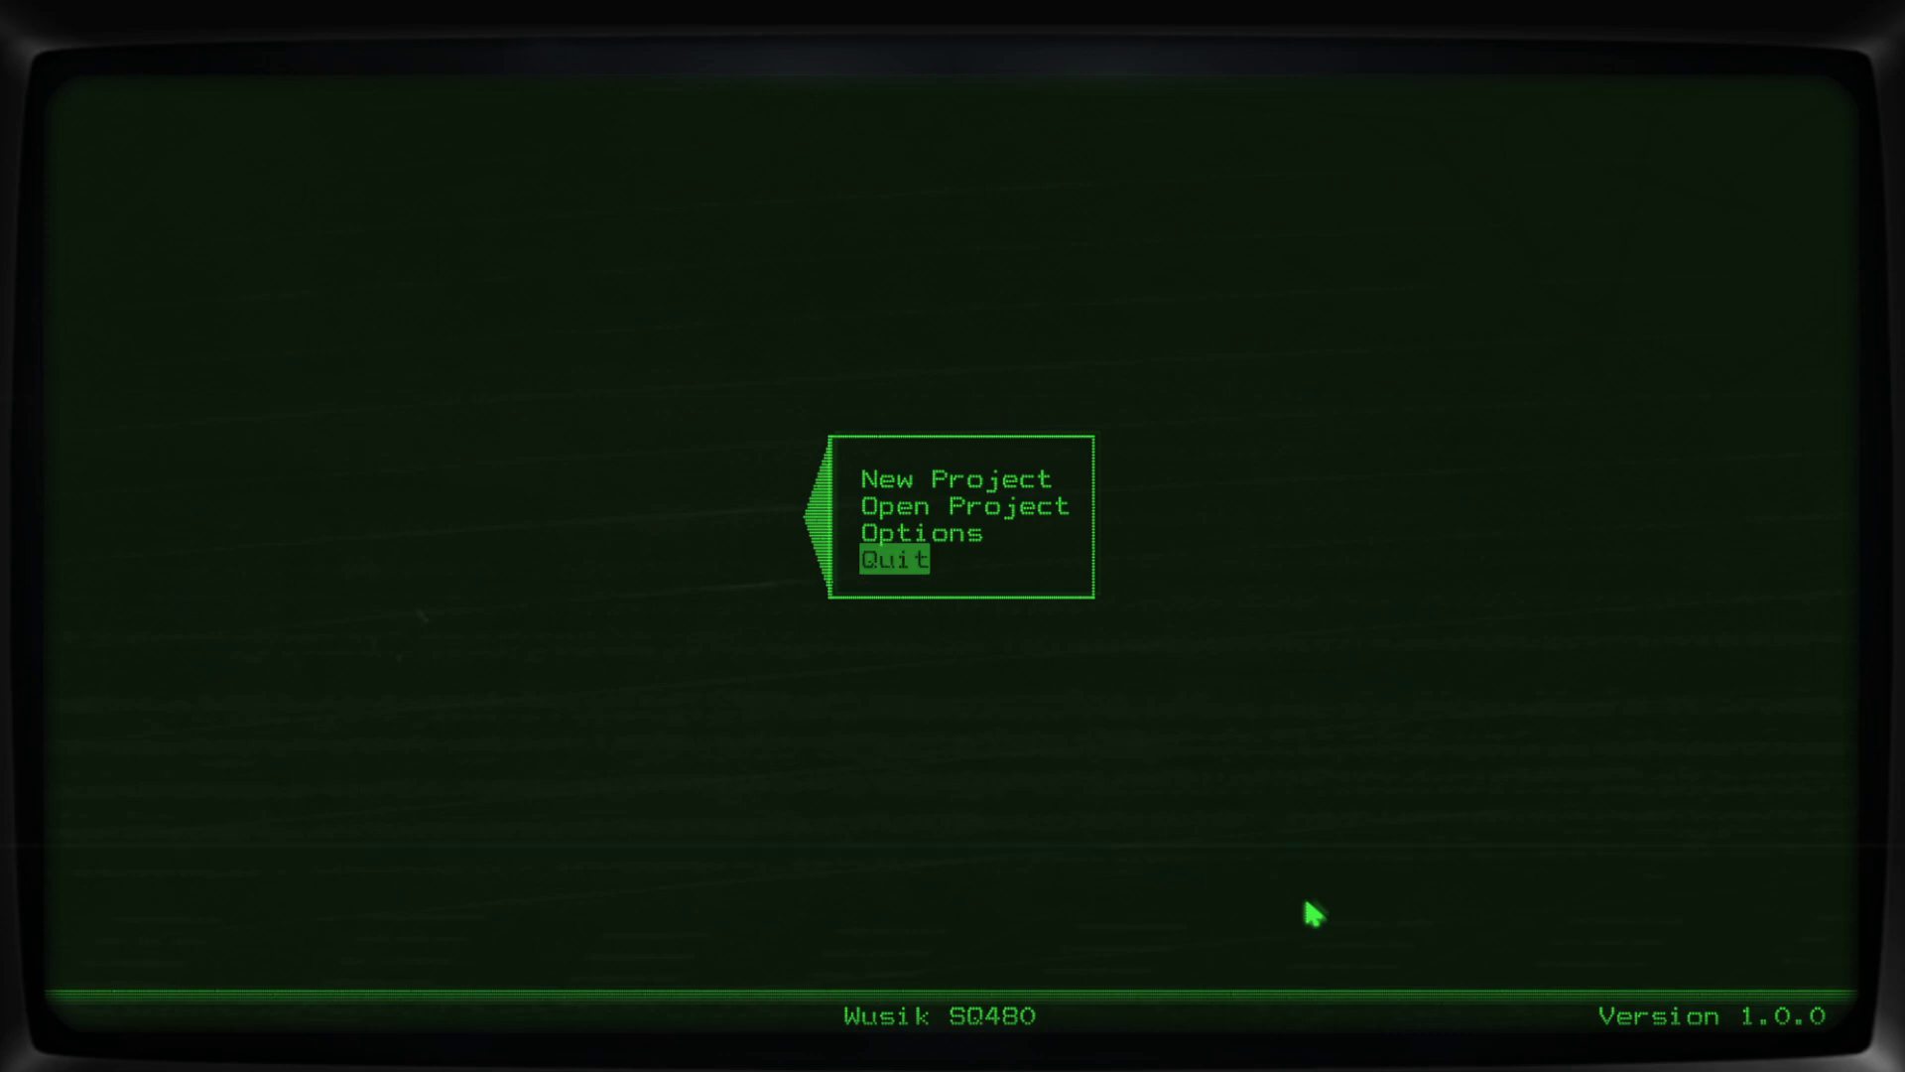
{"action": "key", "text": "Return"}
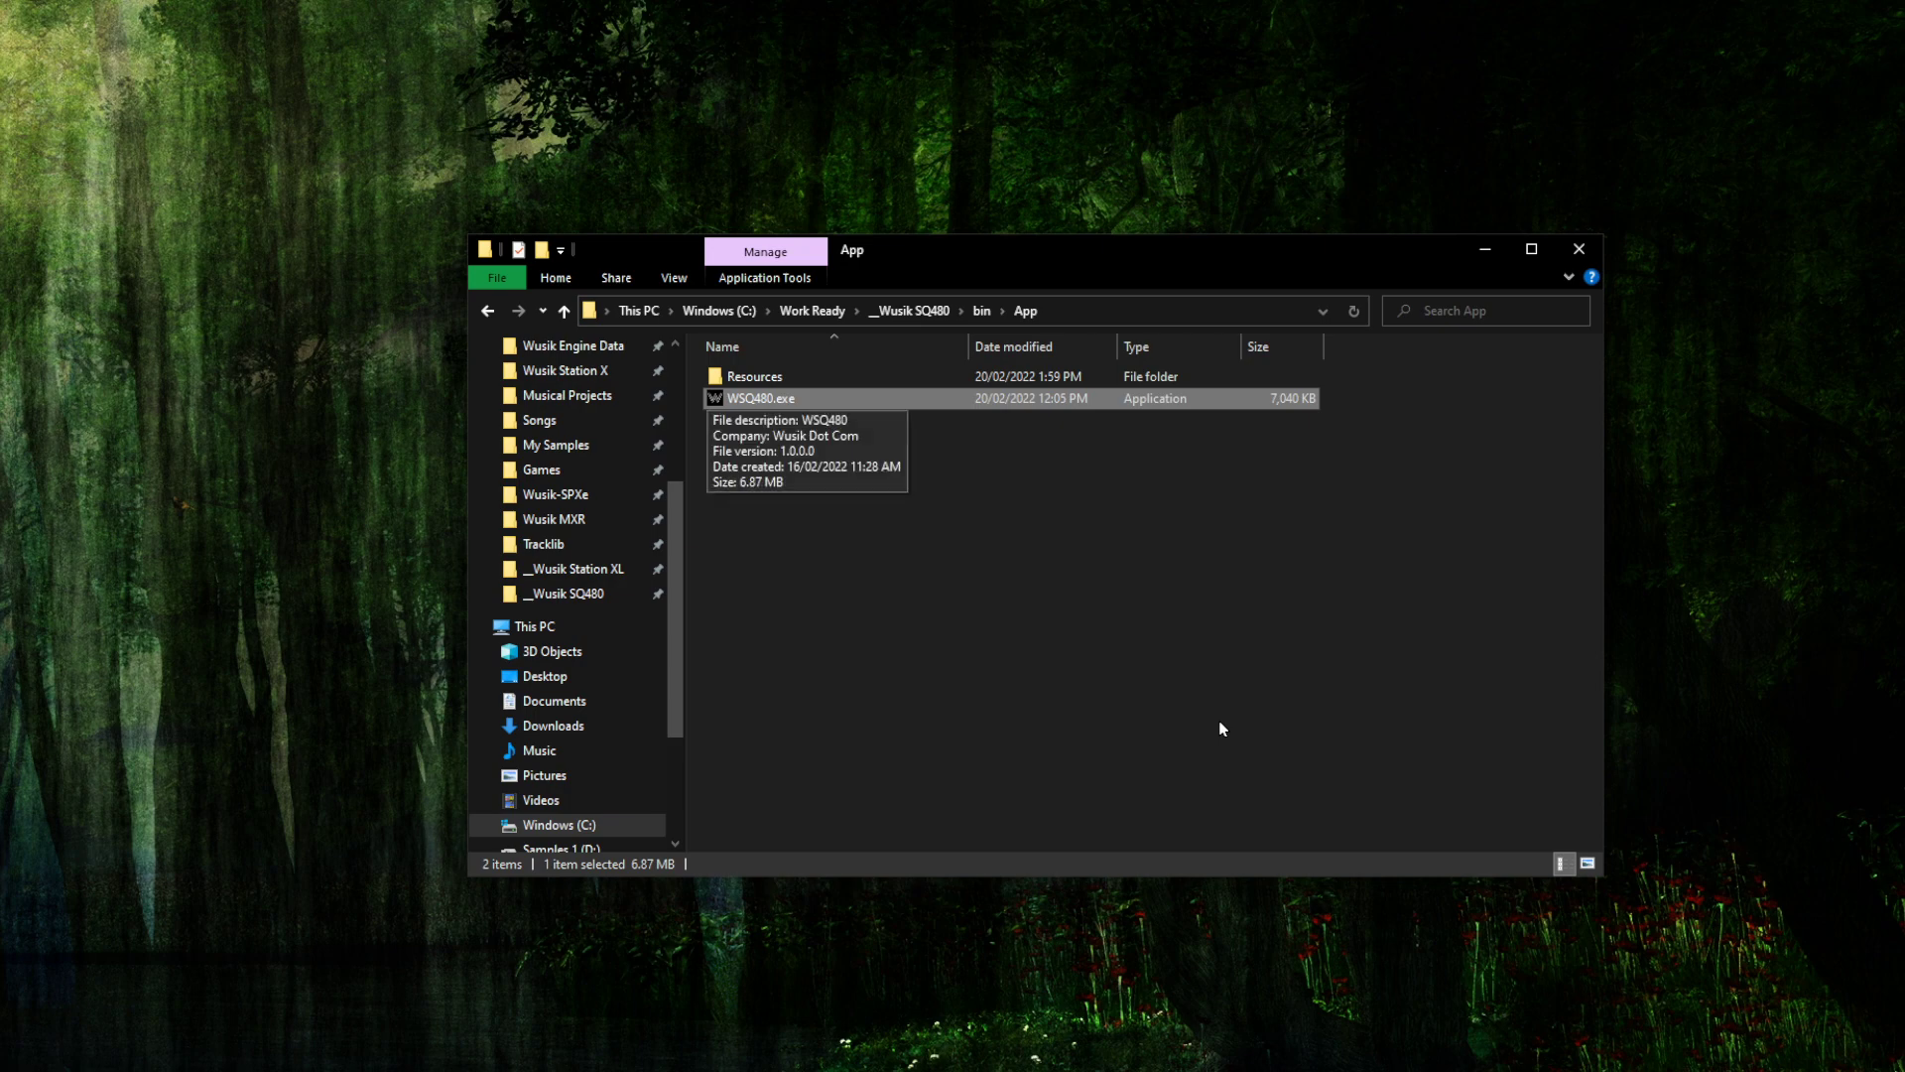
{"action": "key", "text": "Return"}
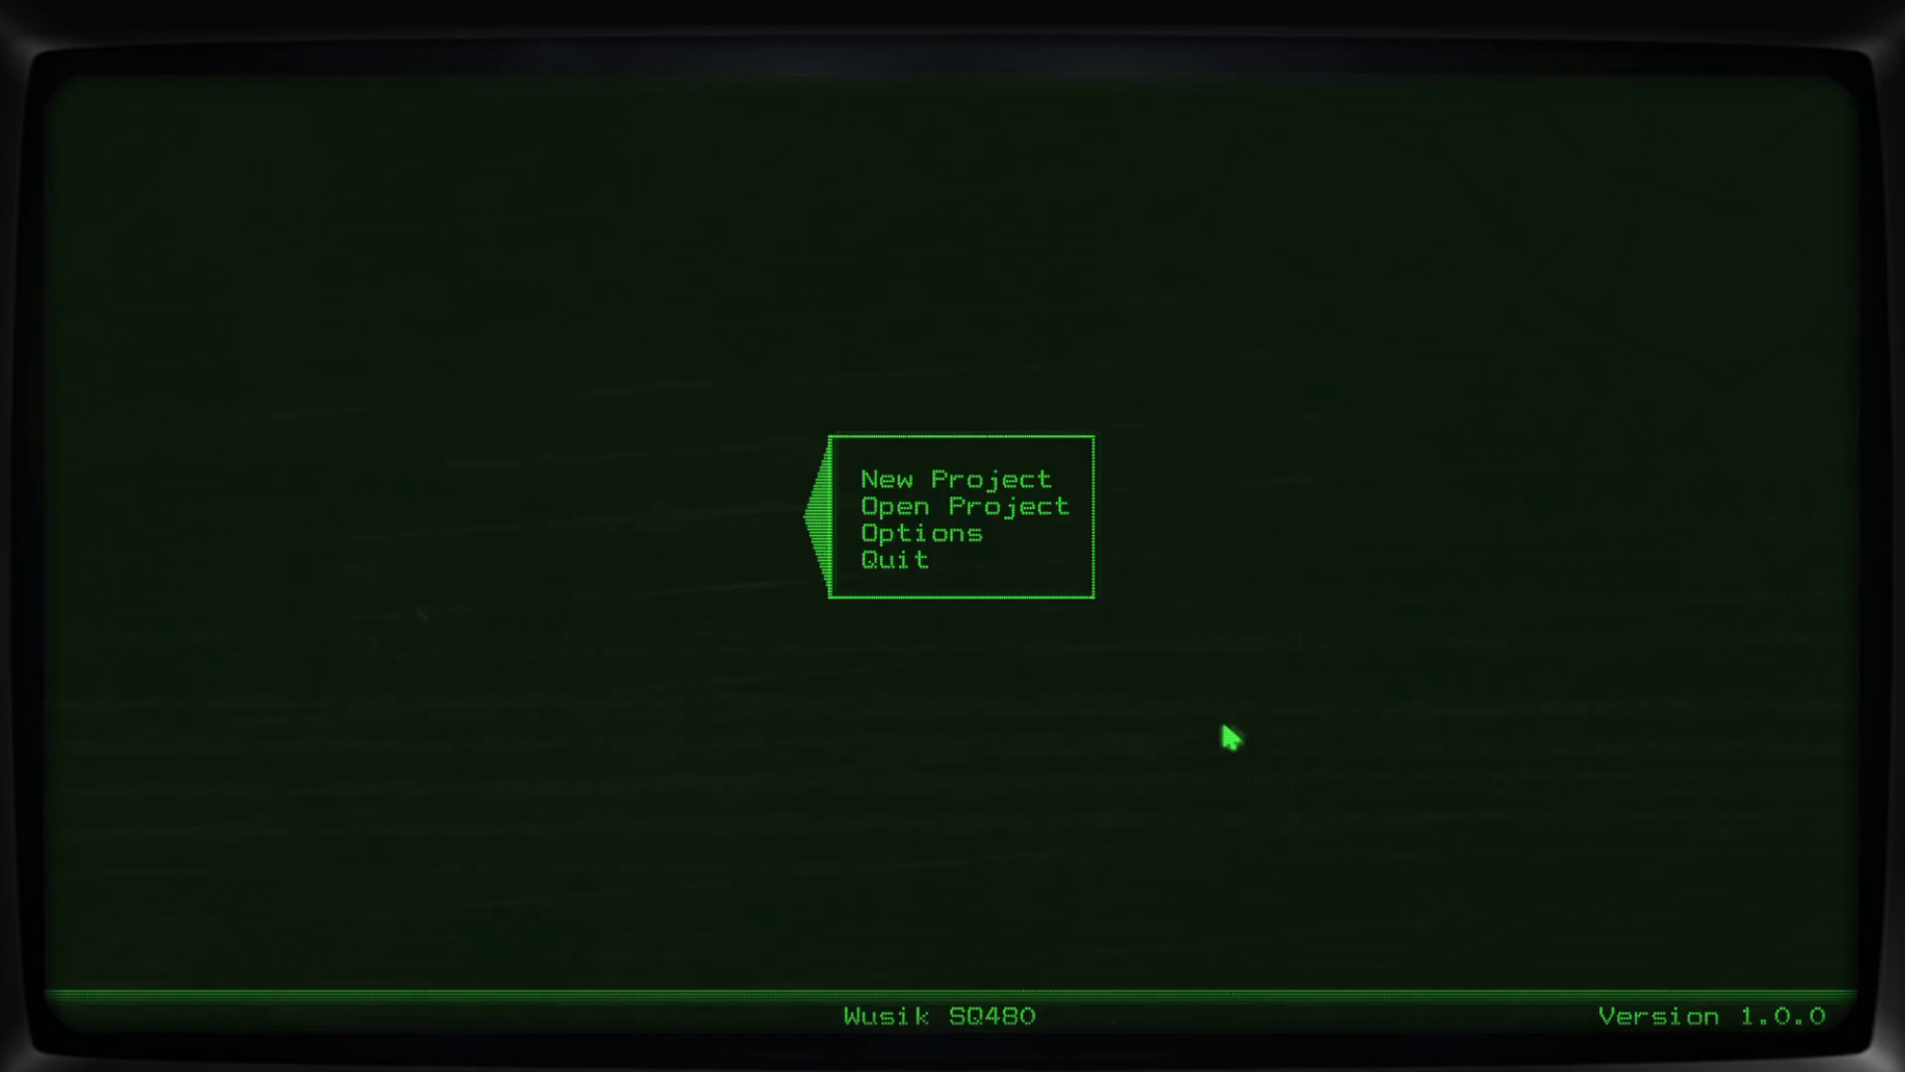
Open the Plugins Manager from the application's options.
{"action": "key", "text": "Up"}
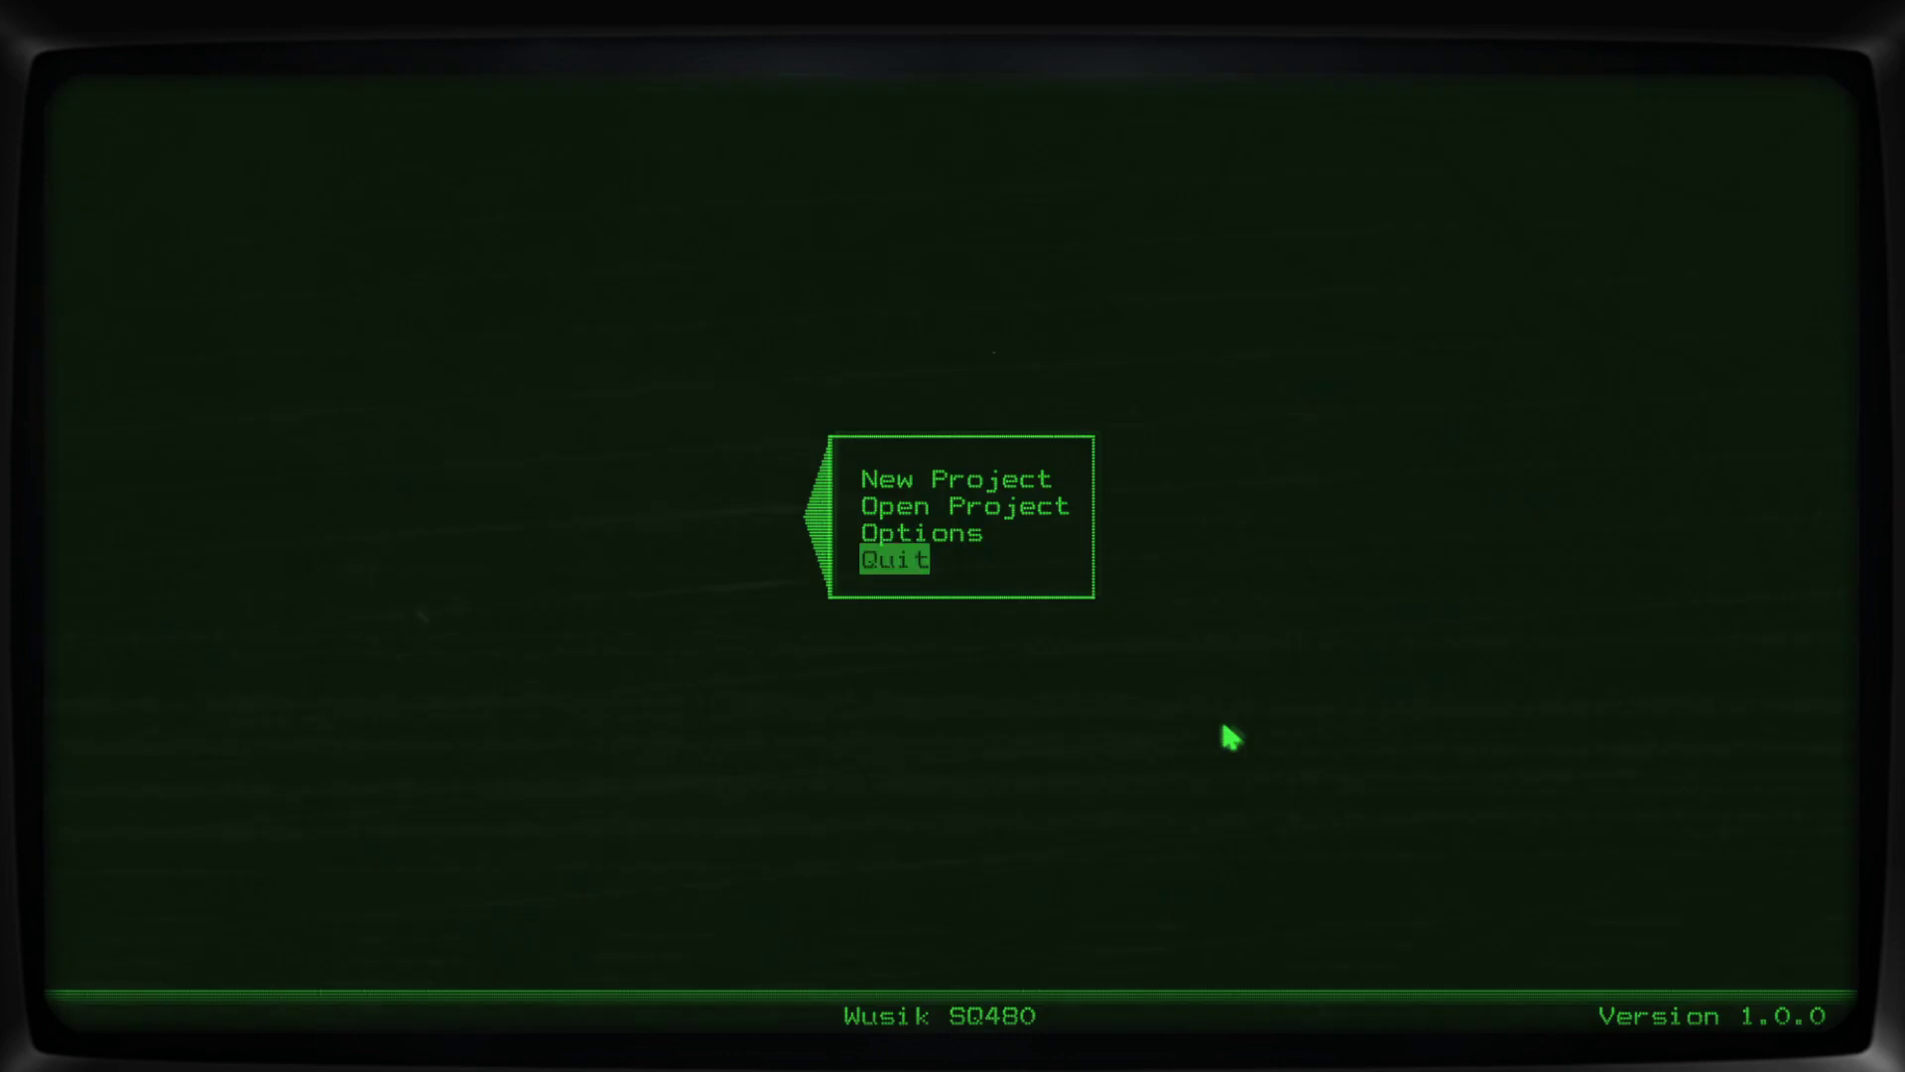
{"action": "key", "text": "Down"}
{"action": "key", "text": "Down"}
{"action": "key", "text": "Down"}
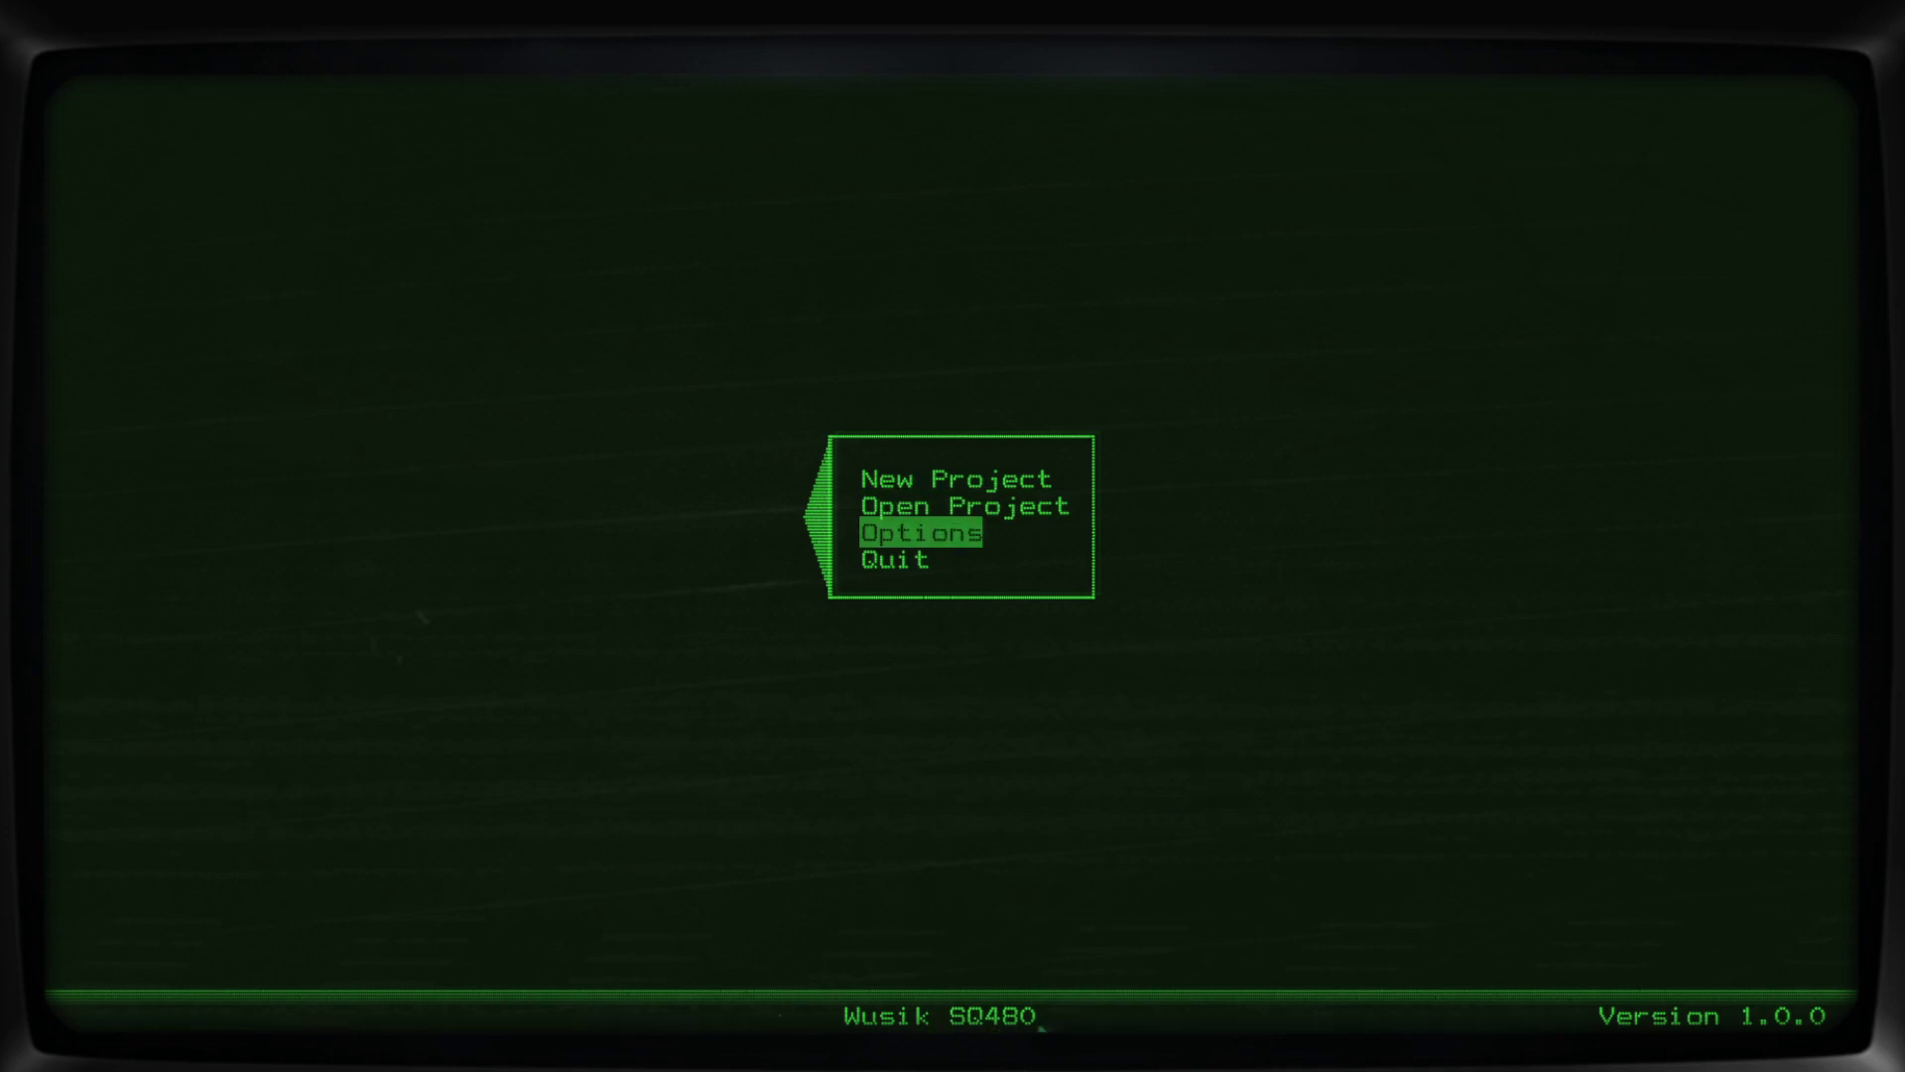
{"action": "key", "text": "Return"}
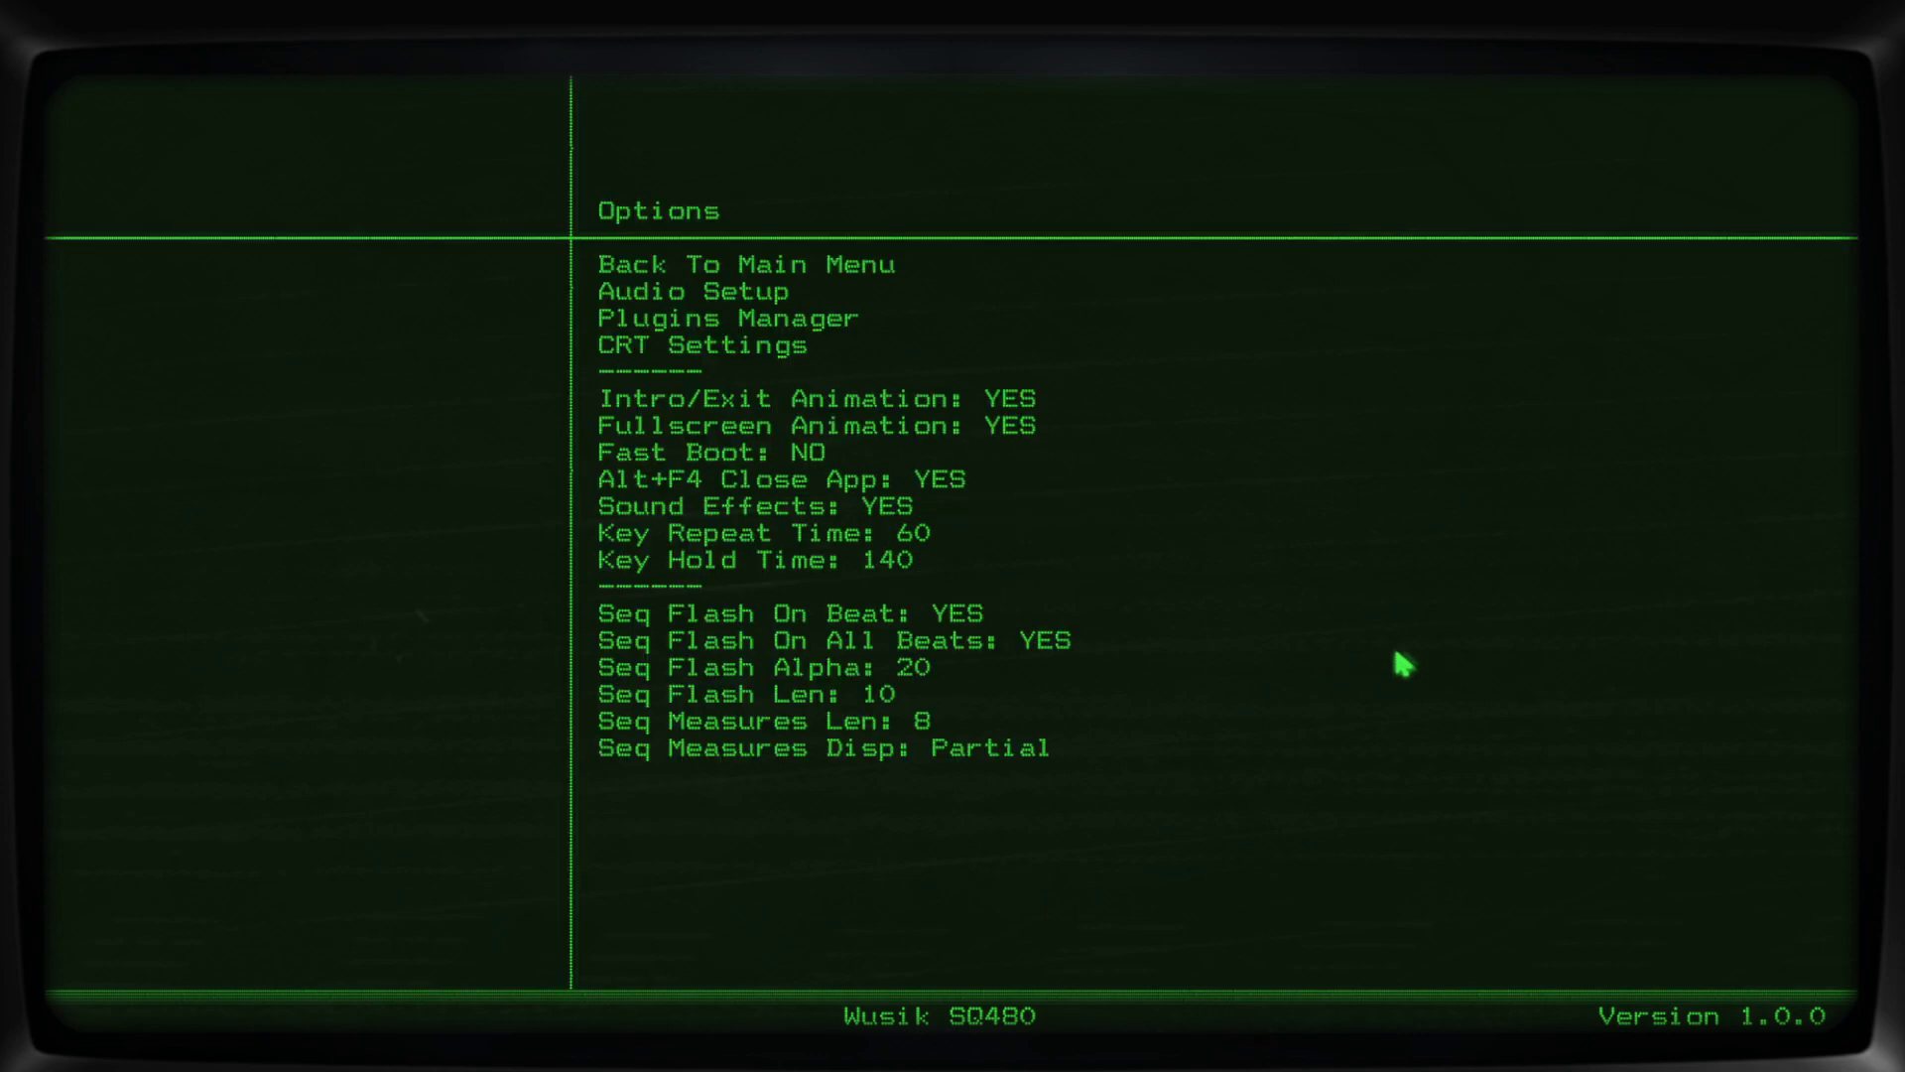
{"action": "key", "text": "Down"}
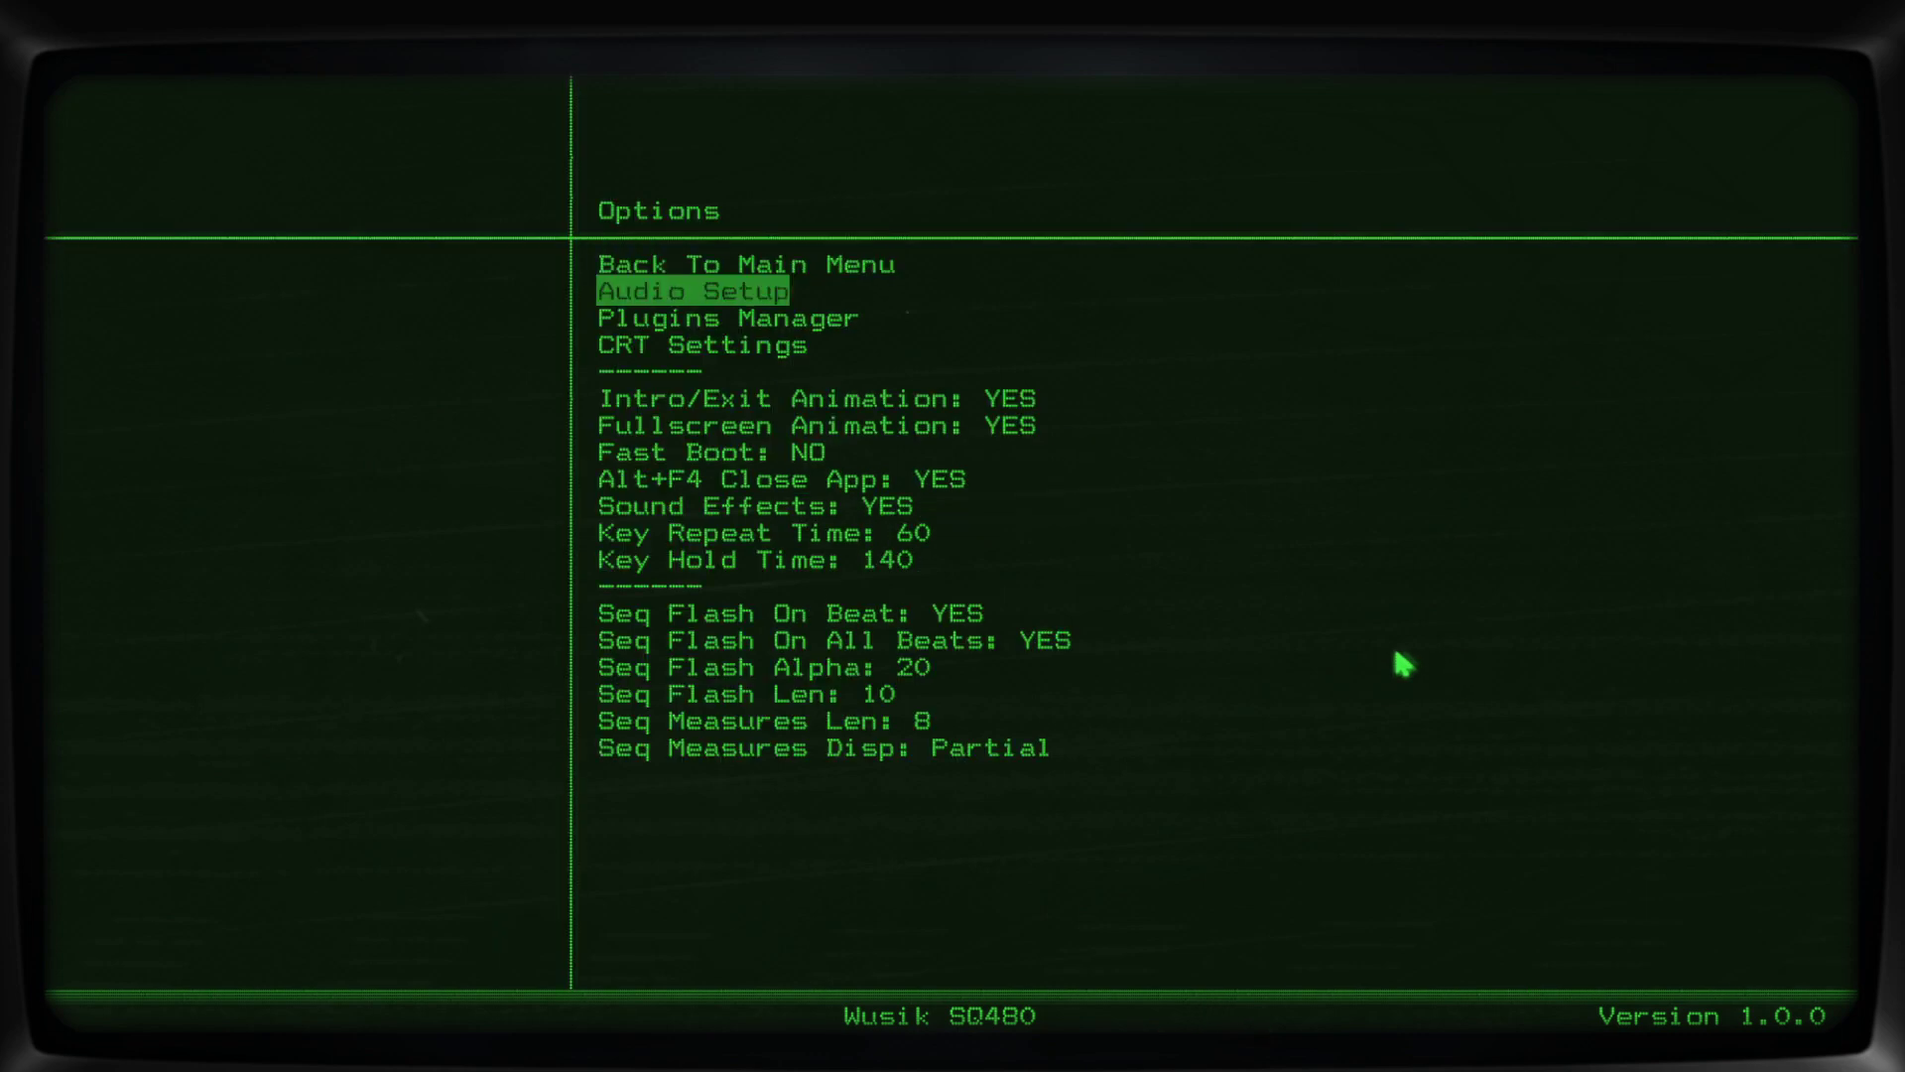
{"action": "key", "text": "Down"}
{"action": "key", "text": "Return"}
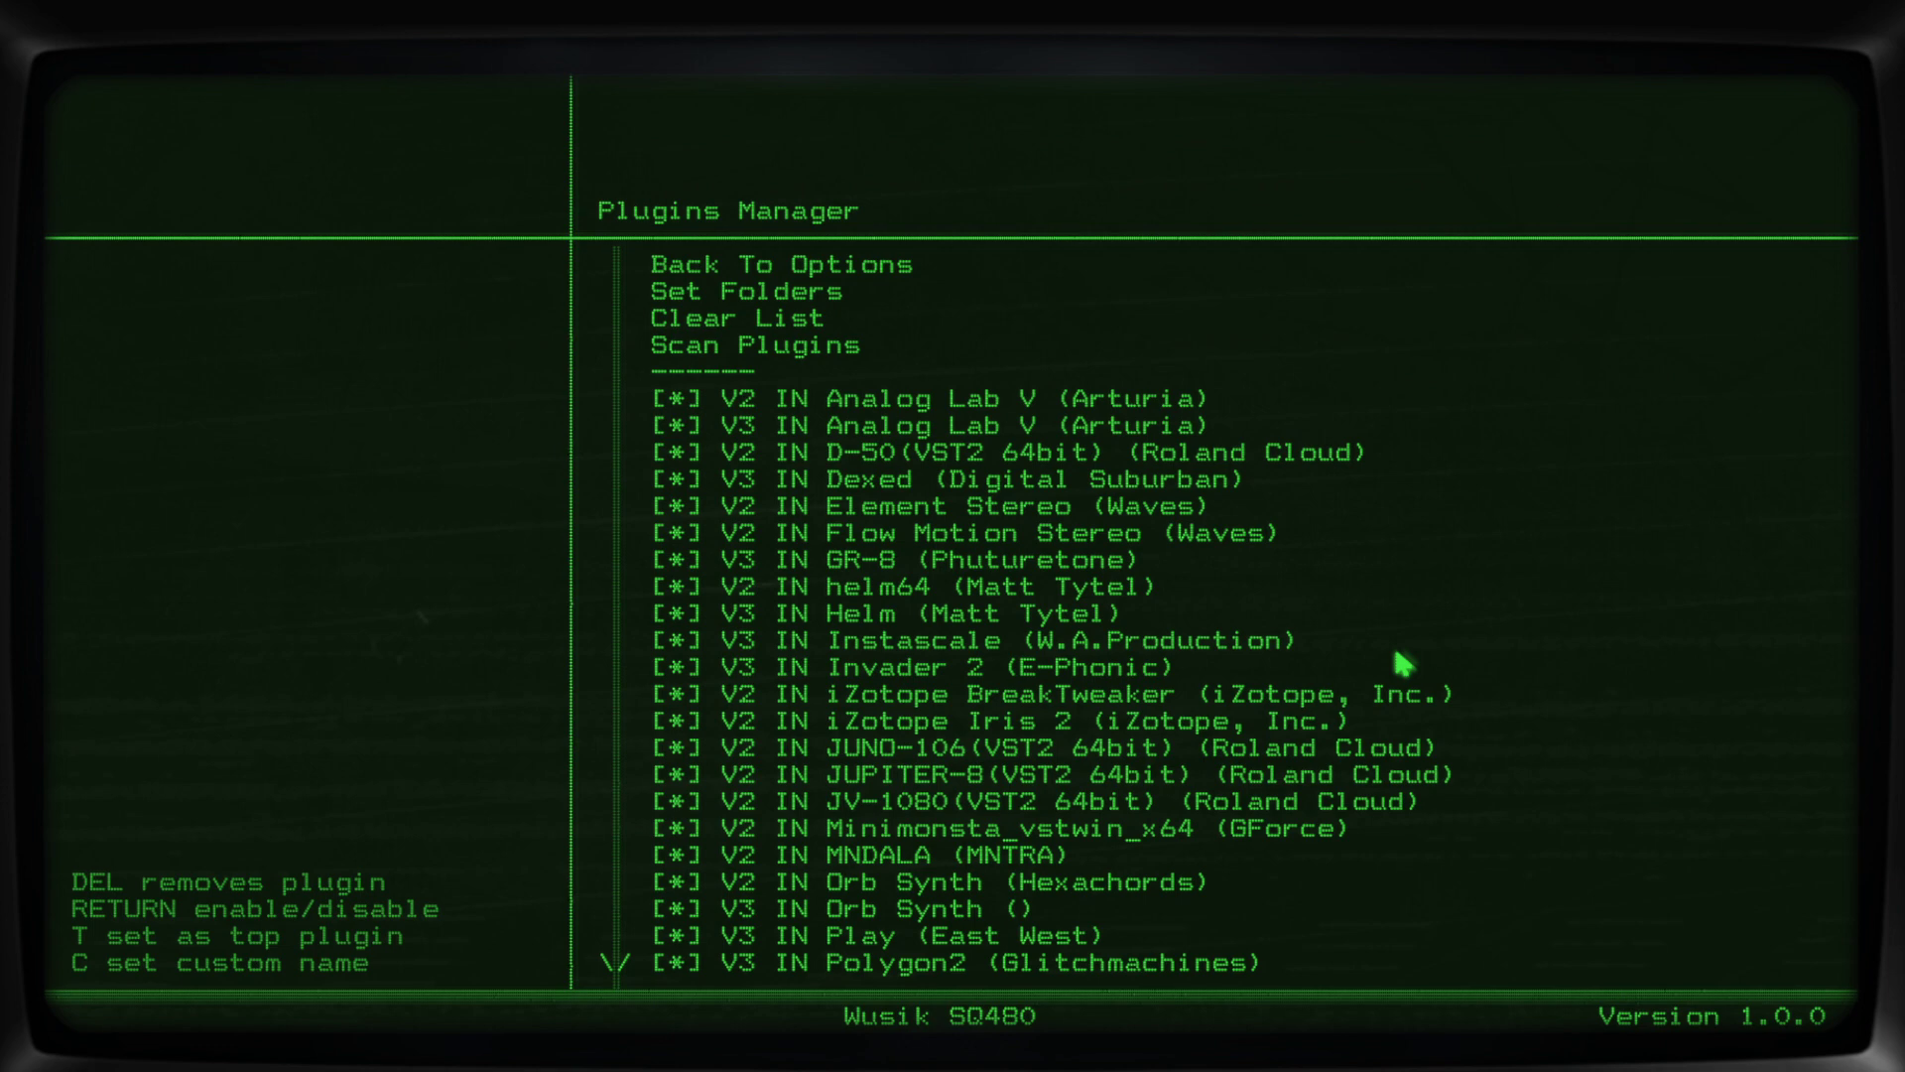
Start a plugin scan and cancel it to return to the plugin list.
{"action": "key", "text": "Down"}
{"action": "key", "text": "Down"}
{"action": "key", "text": "Down"}
{"action": "key", "text": "Down"}
{"action": "key", "text": "Down"}
{"action": "key", "text": "Down"}
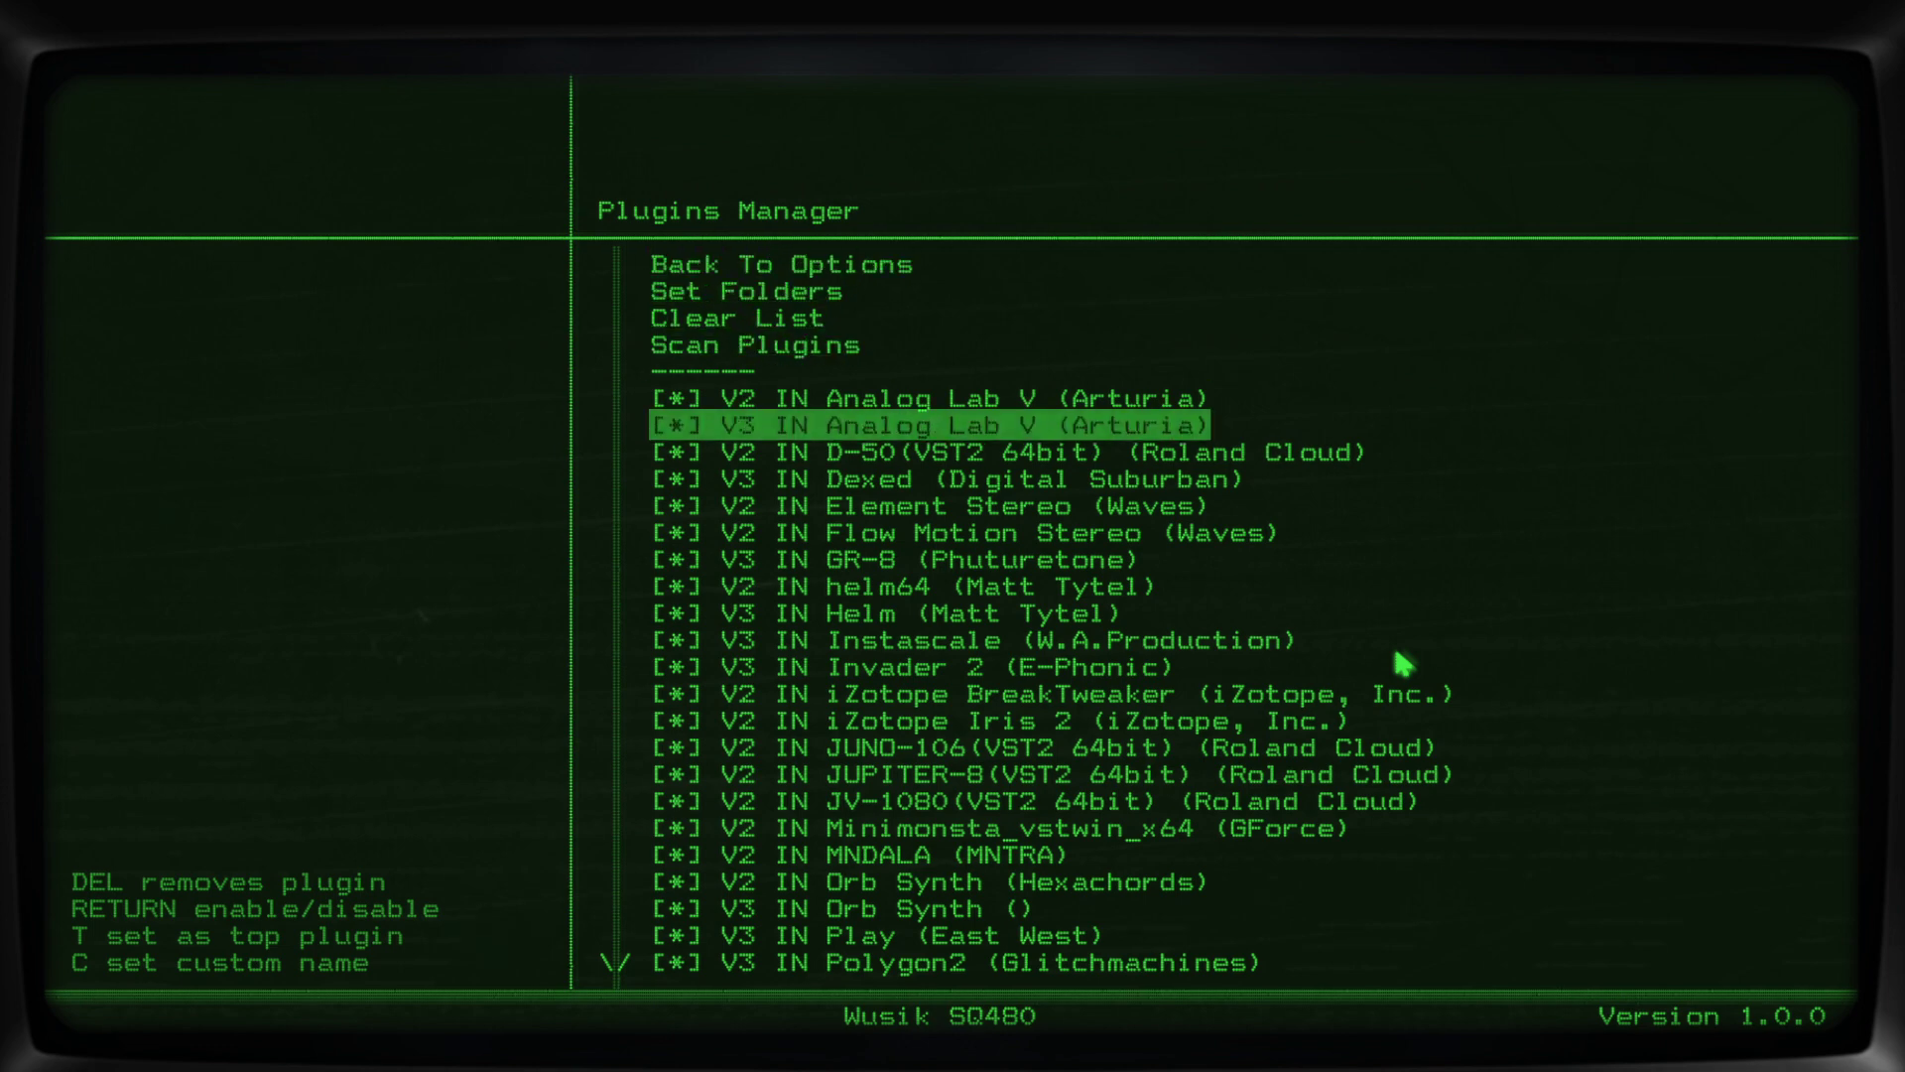
{"action": "key", "text": "Up"}
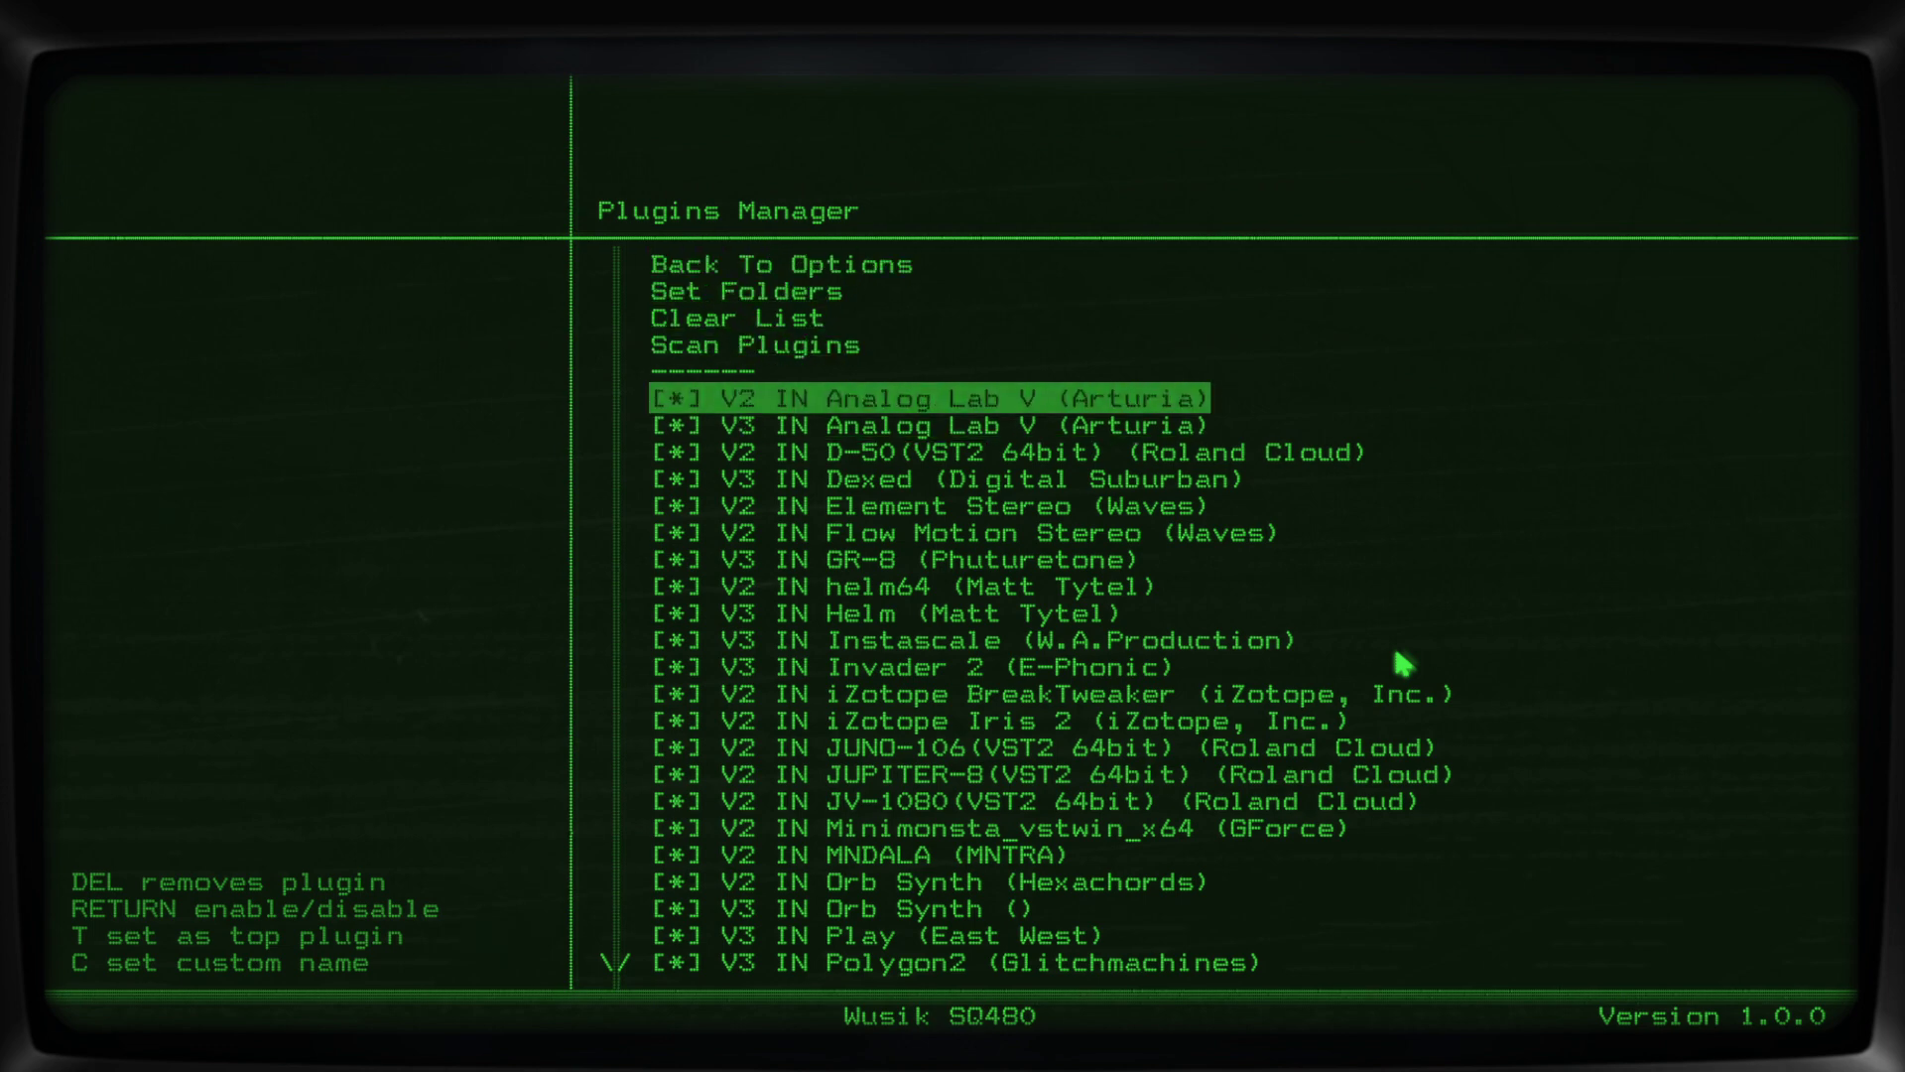
{"action": "key", "text": "Up"}
{"action": "key", "text": "Up"}
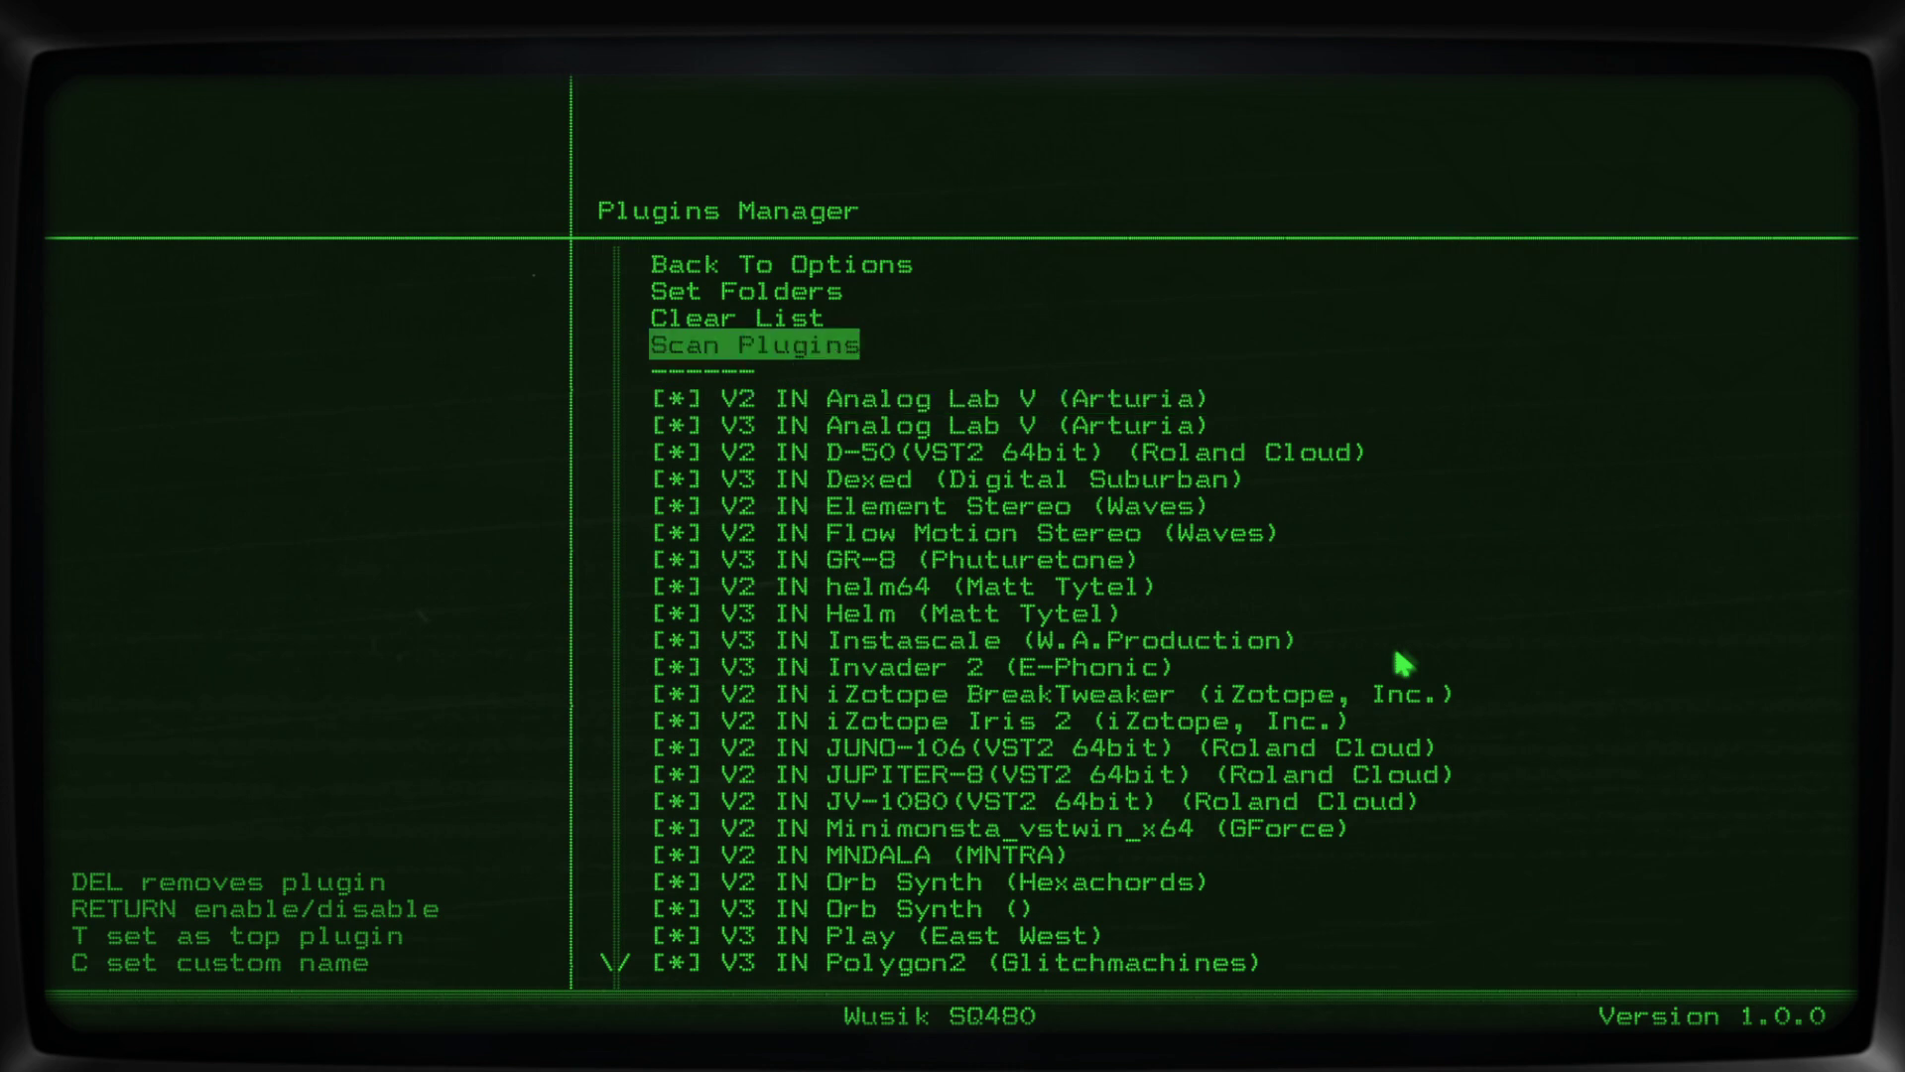
{"action": "key", "text": "Return"}
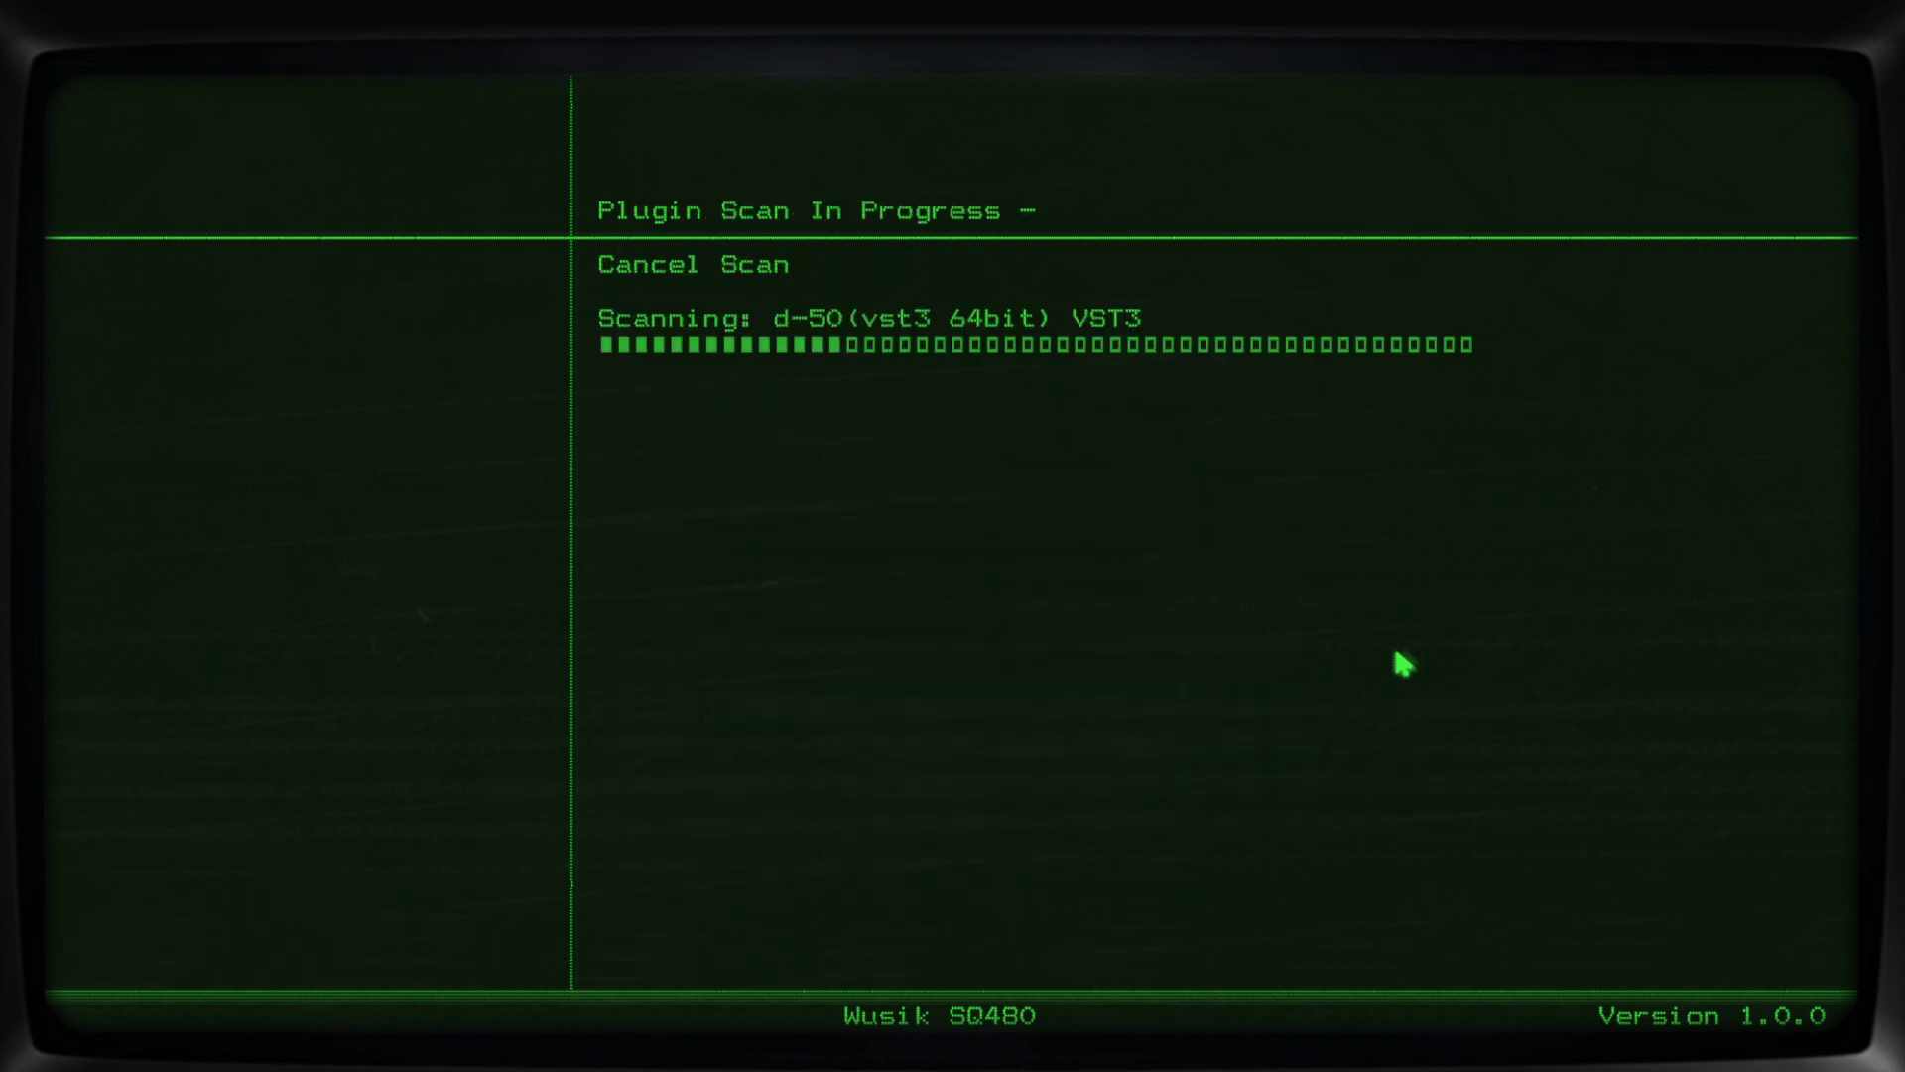
{"action": "key", "text": "Return"}
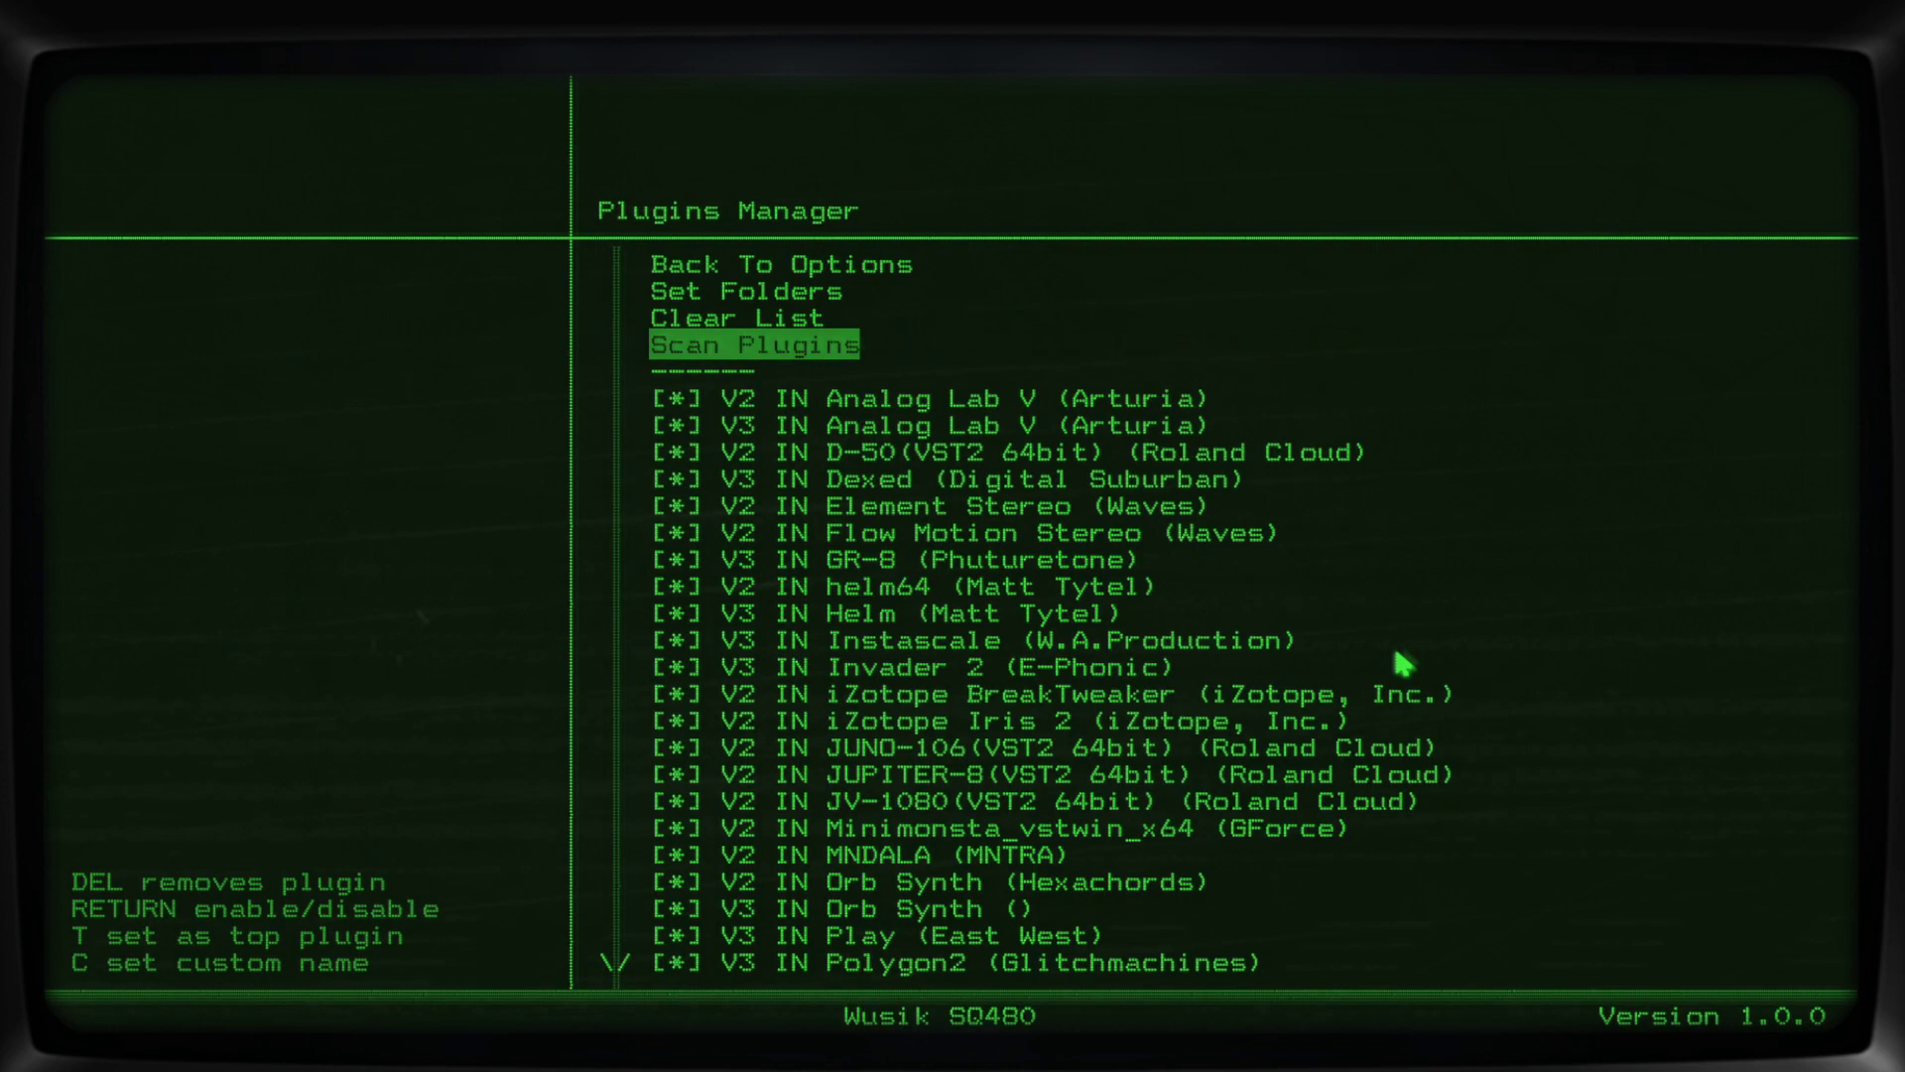
Give the V2 version of Analog Lab V (Arturia) the custom name AnalogLabs.
{"action": "key", "text": "Page_Down"}
{"action": "key", "text": "Page_Down"}
{"action": "key", "text": "Page_Up"}
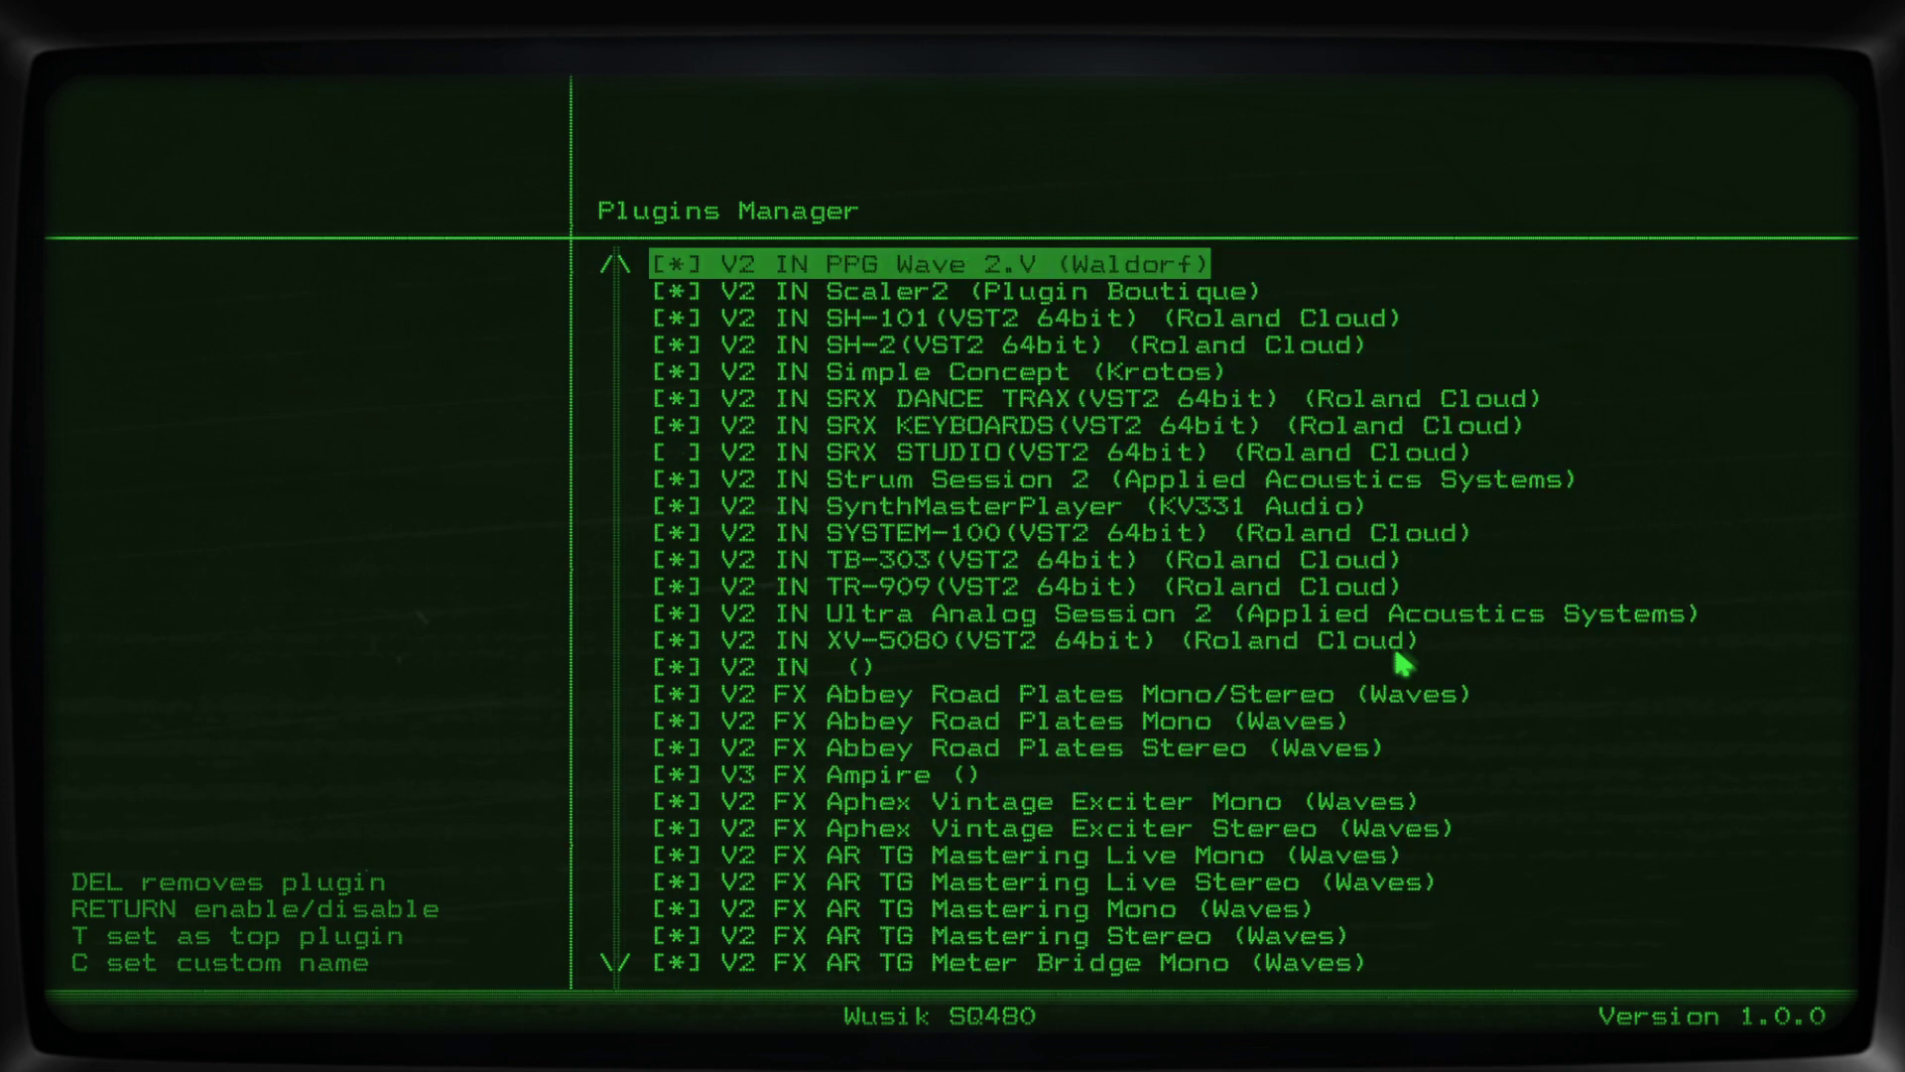
{"action": "key", "text": "Page_Up"}
{"action": "key", "text": "Down"}
{"action": "key", "text": "Down"}
{"action": "key", "text": "Down"}
{"action": "key", "text": "Down"}
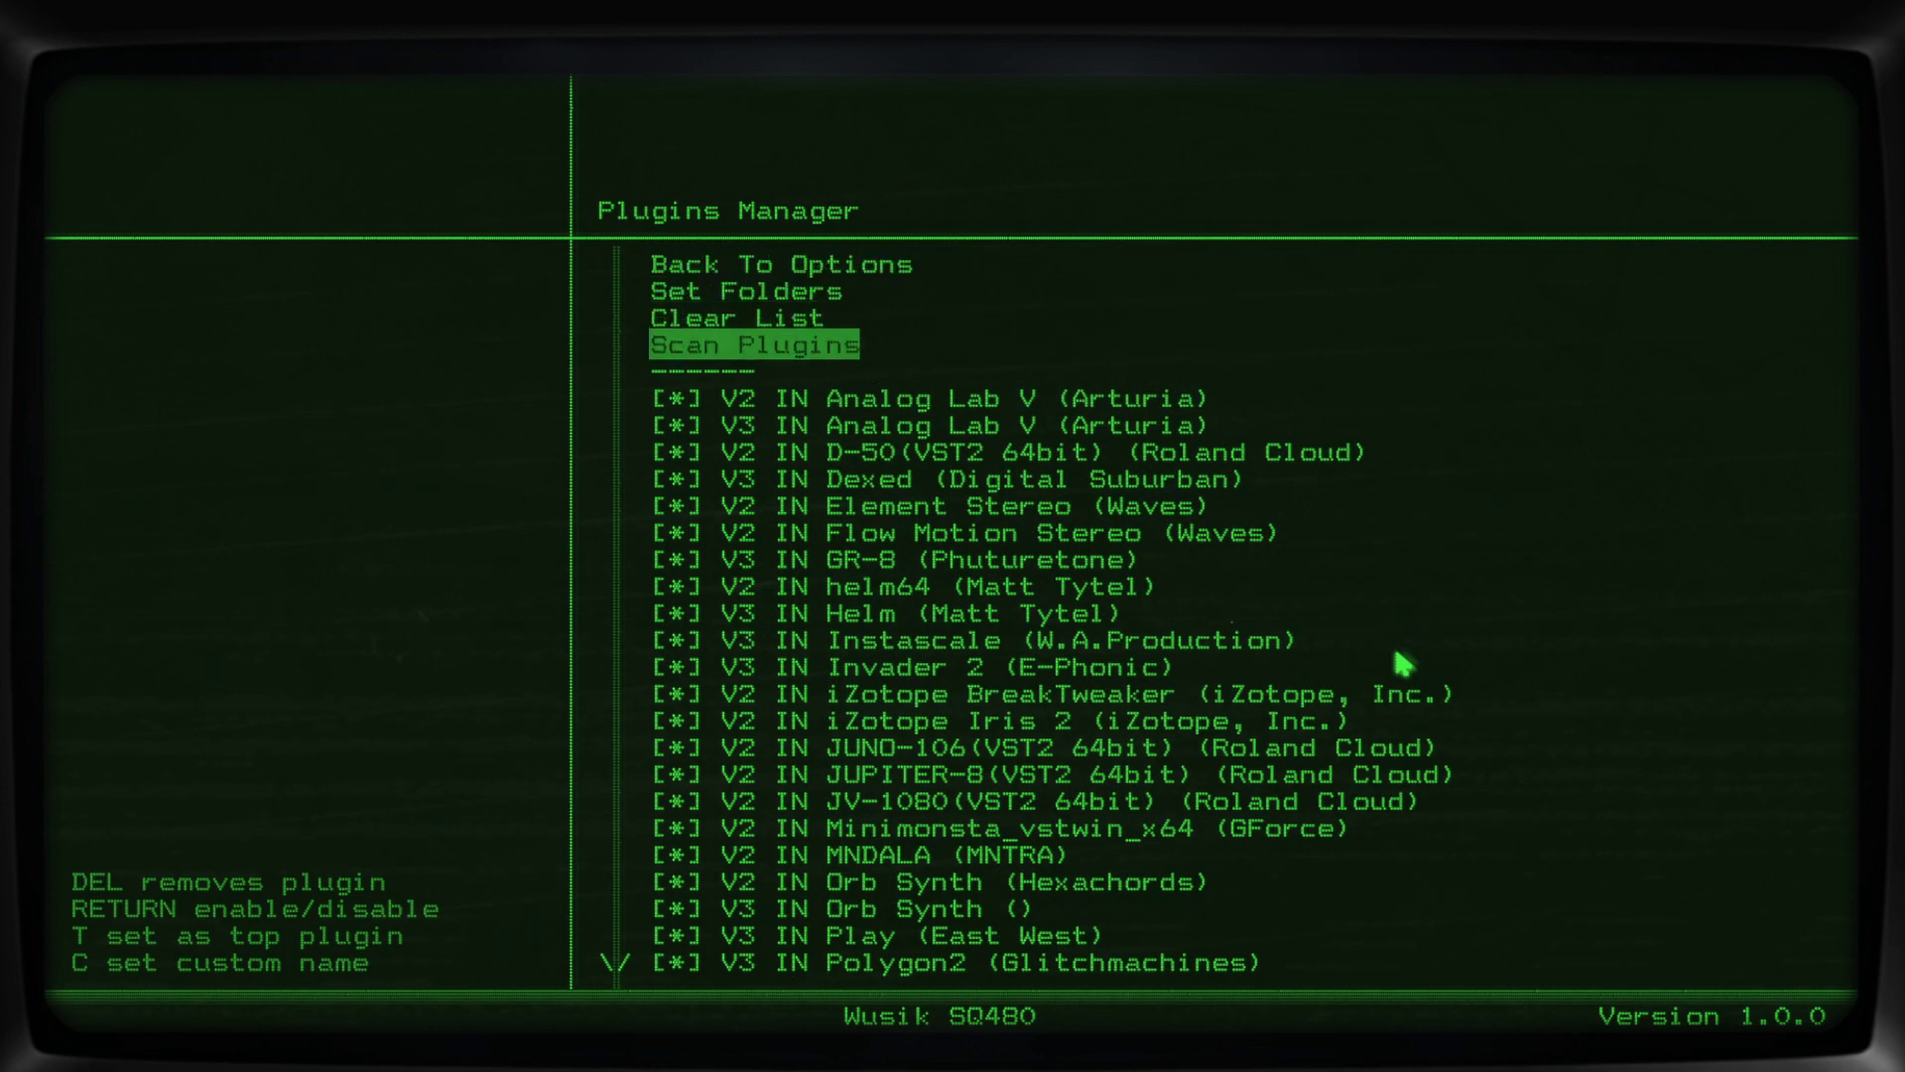
{"action": "type", "text": "c"}
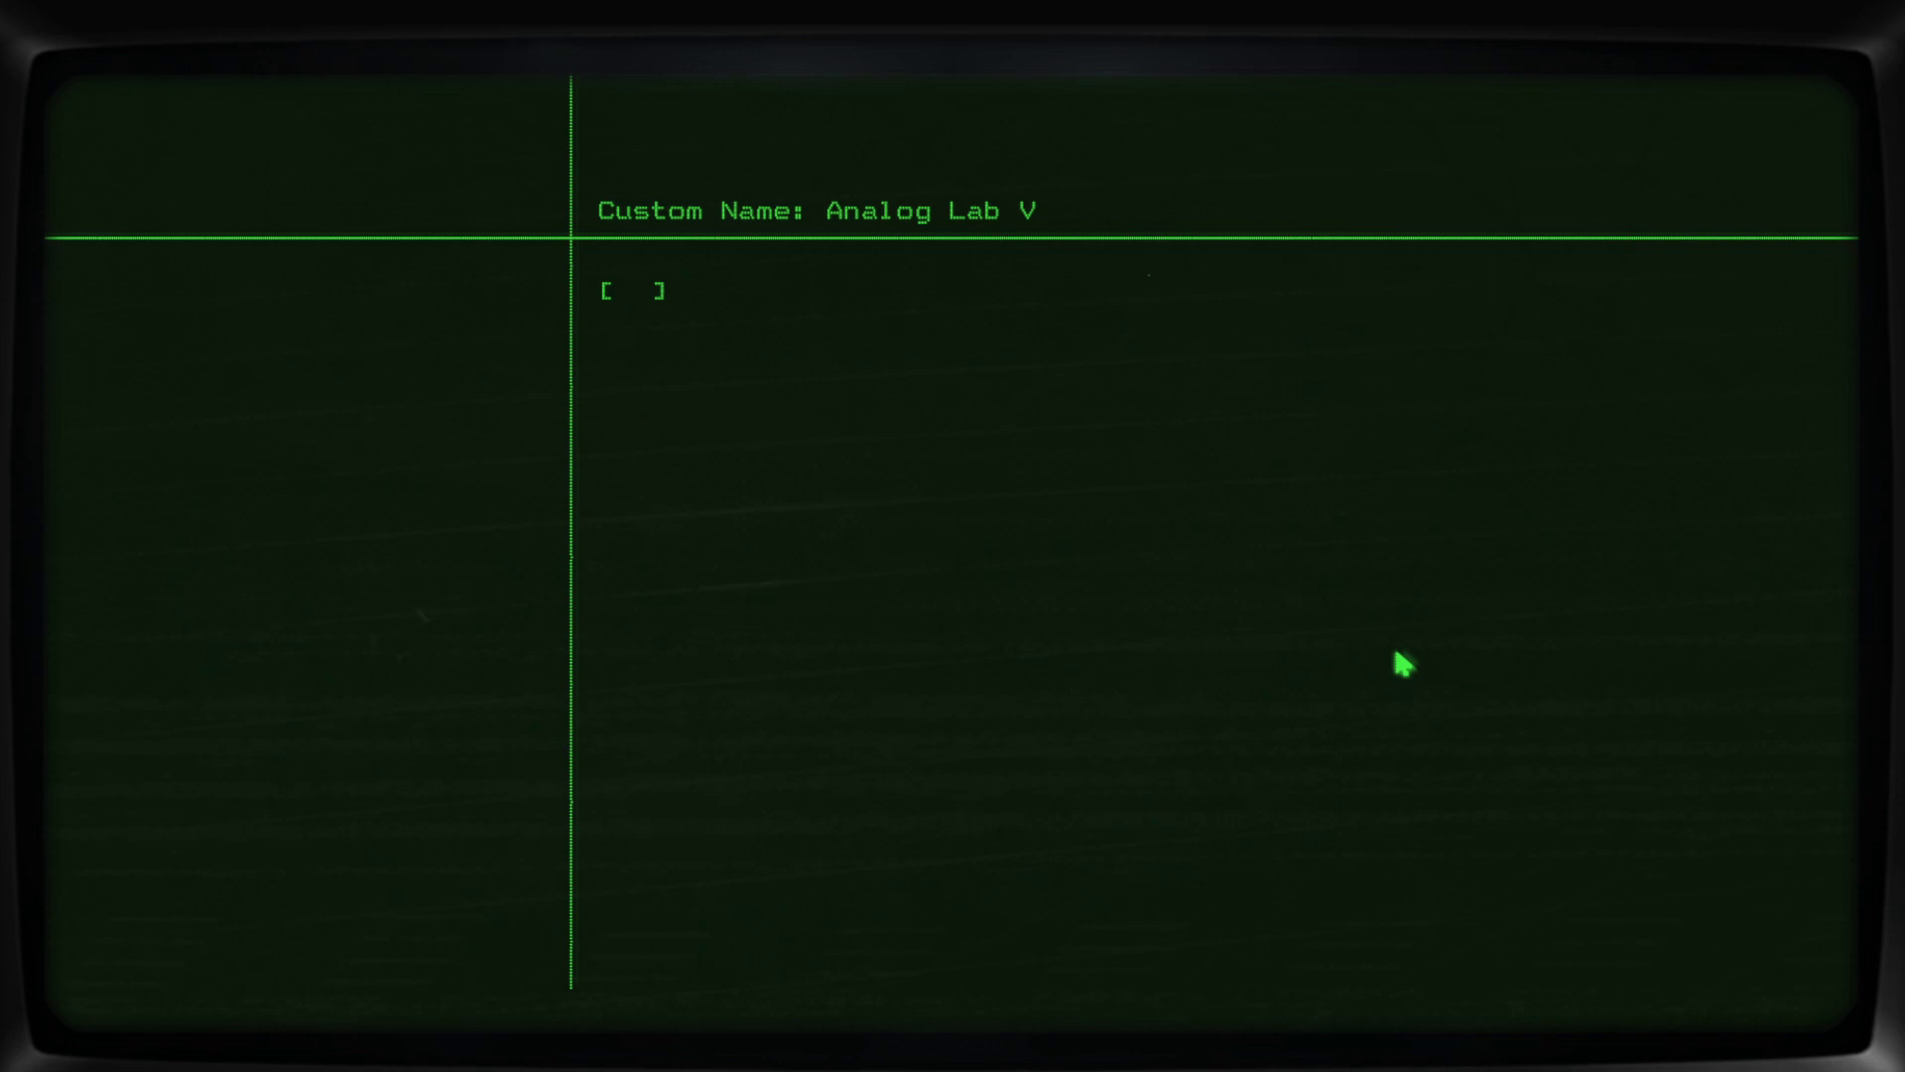
{"action": "type", "text": "AnalogLabs"}
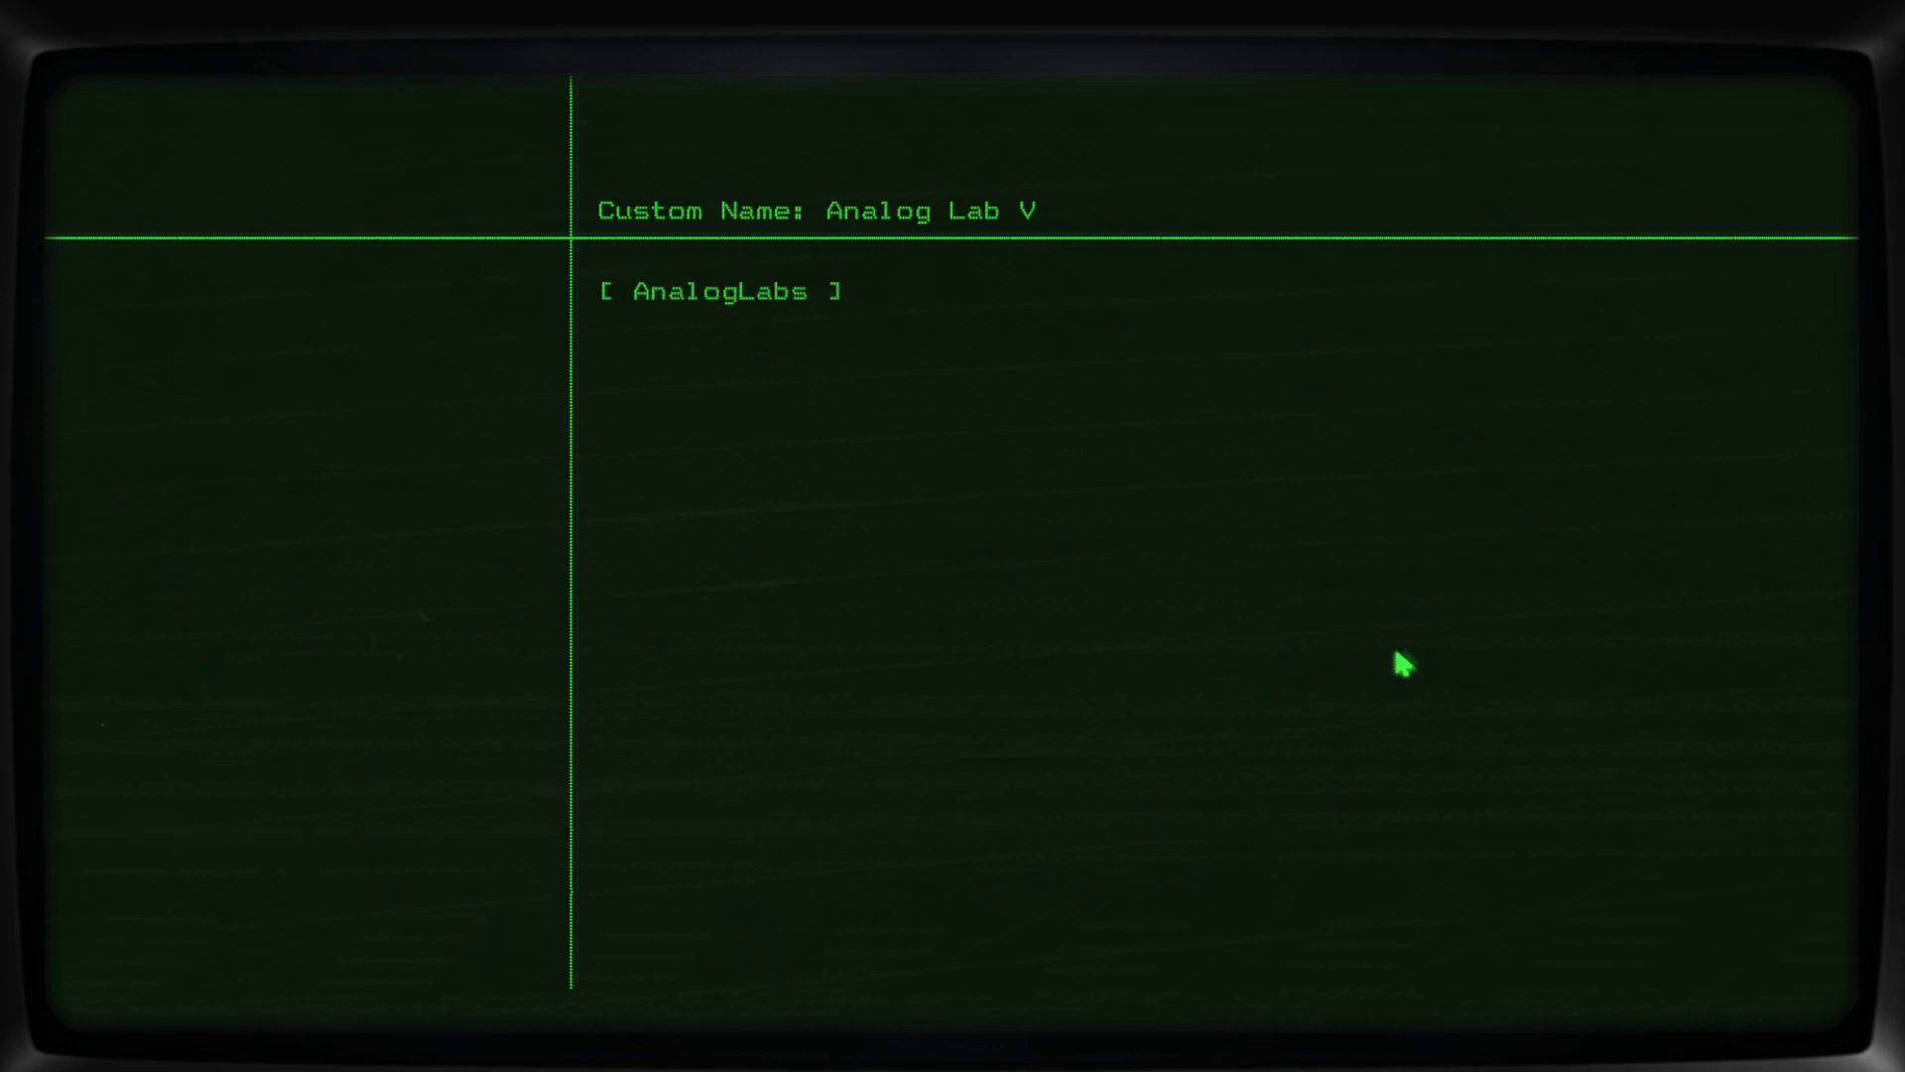
{"action": "key", "text": "Return"}
Set the V2 plugin named AnalogLabs as a top plugin.
{"action": "key", "text": "Down"}
{"action": "key", "text": "Down"}
{"action": "key", "text": "Down"}
{"action": "key", "text": "Down"}
{"action": "key", "text": "Down"}
{"action": "key", "text": "Down"}
{"action": "key", "text": "Down"}
{"action": "key", "text": "Down"}
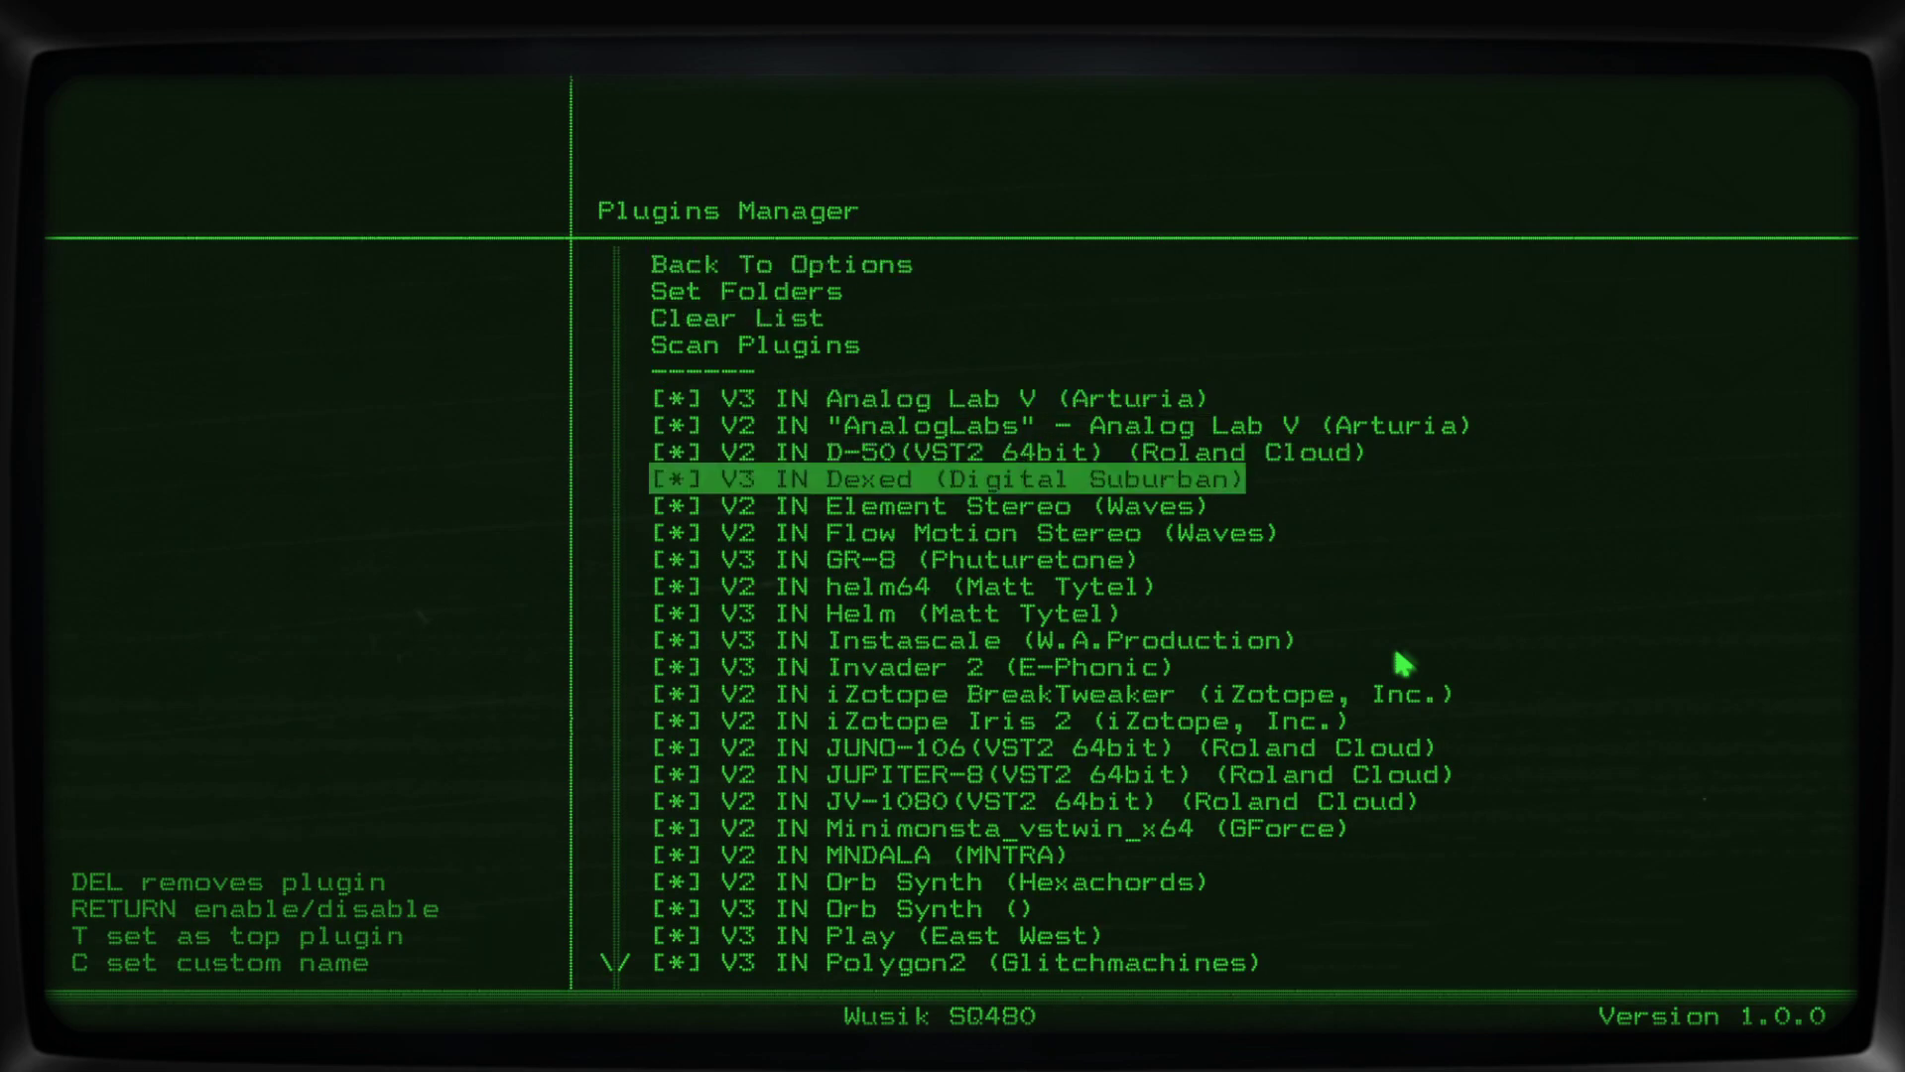
{"action": "key", "text": "Up"}
{"action": "key", "text": "Up"}
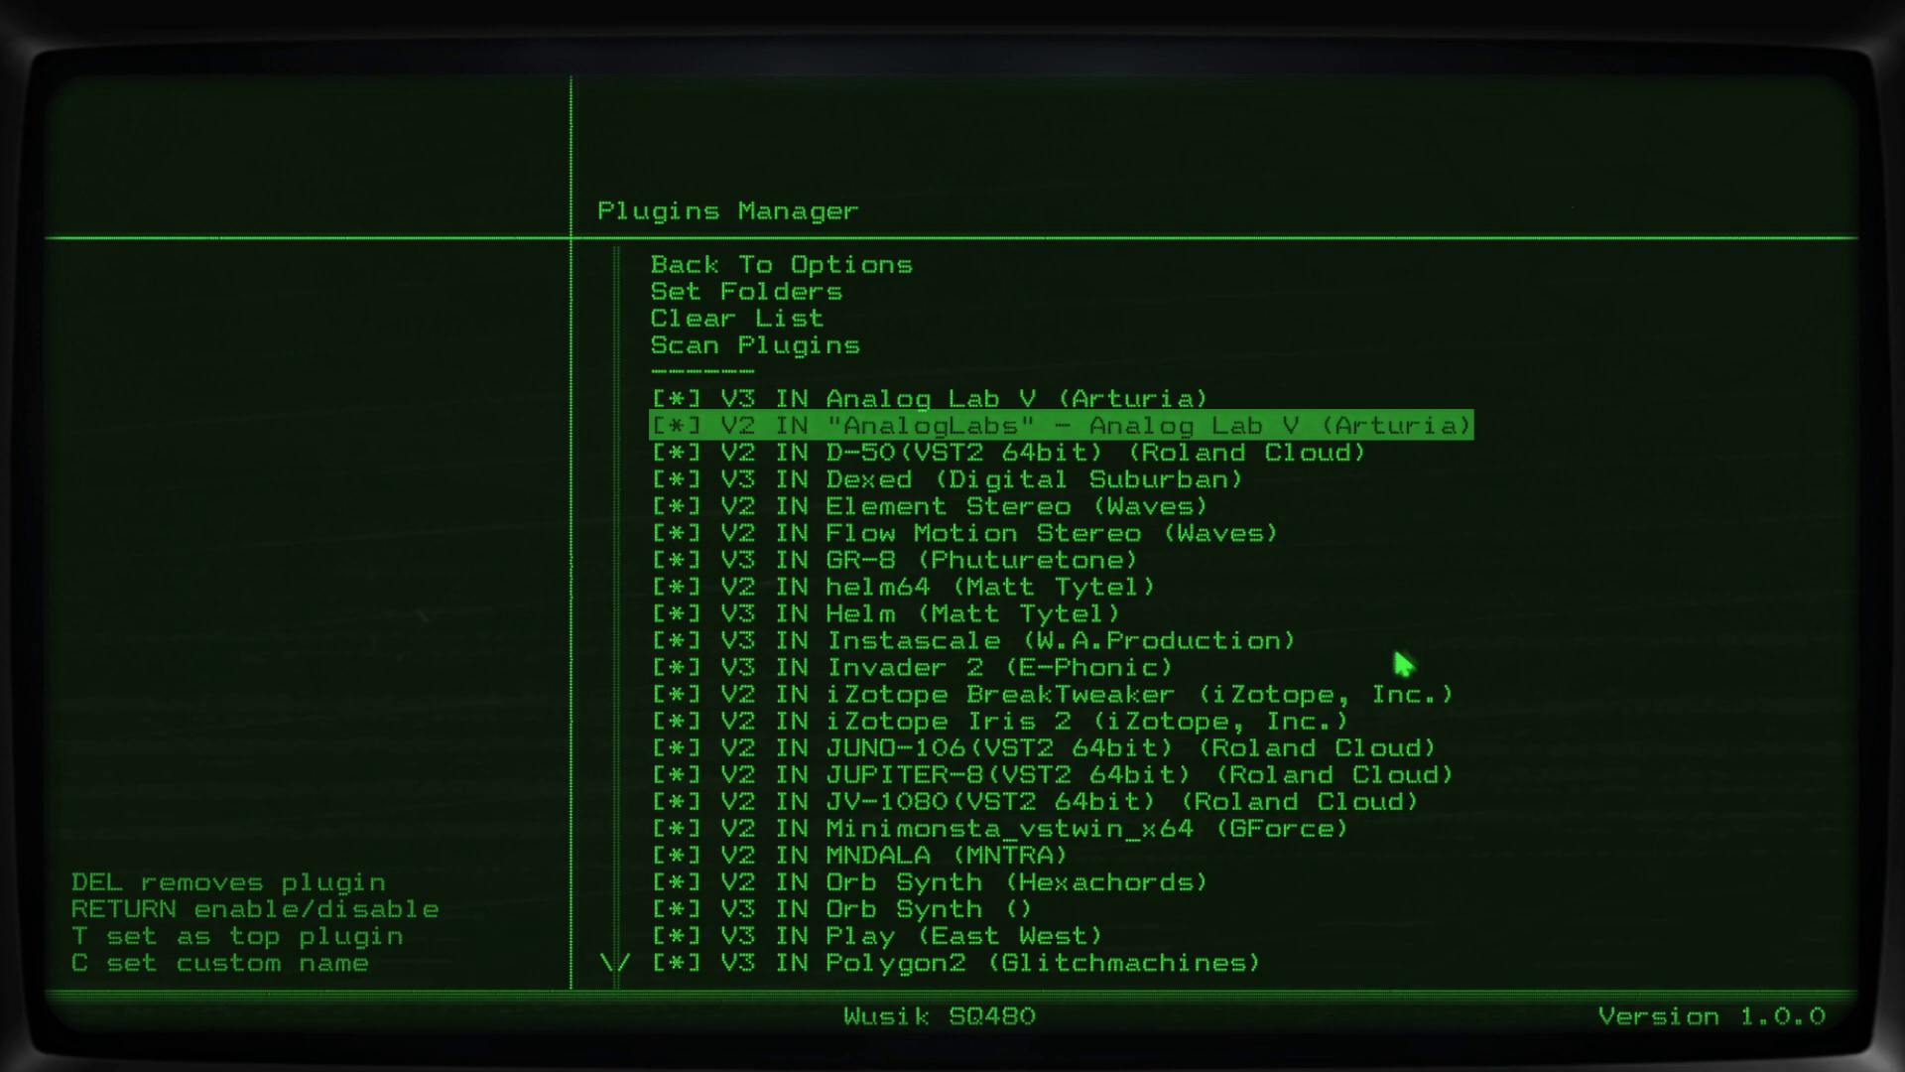
{"action": "key", "text": "t"}
Set the V3 version of Analog Lab V (Arturia) as a top plugin as well.
{"action": "key", "text": "Down"}
{"action": "key", "text": "Down"}
{"action": "key", "text": "Down"}
{"action": "key", "text": "Down"}
{"action": "key", "text": "Down"}
{"action": "key", "text": "Down"}
{"action": "key", "text": "Down"}
{"action": "key", "text": "Up"}
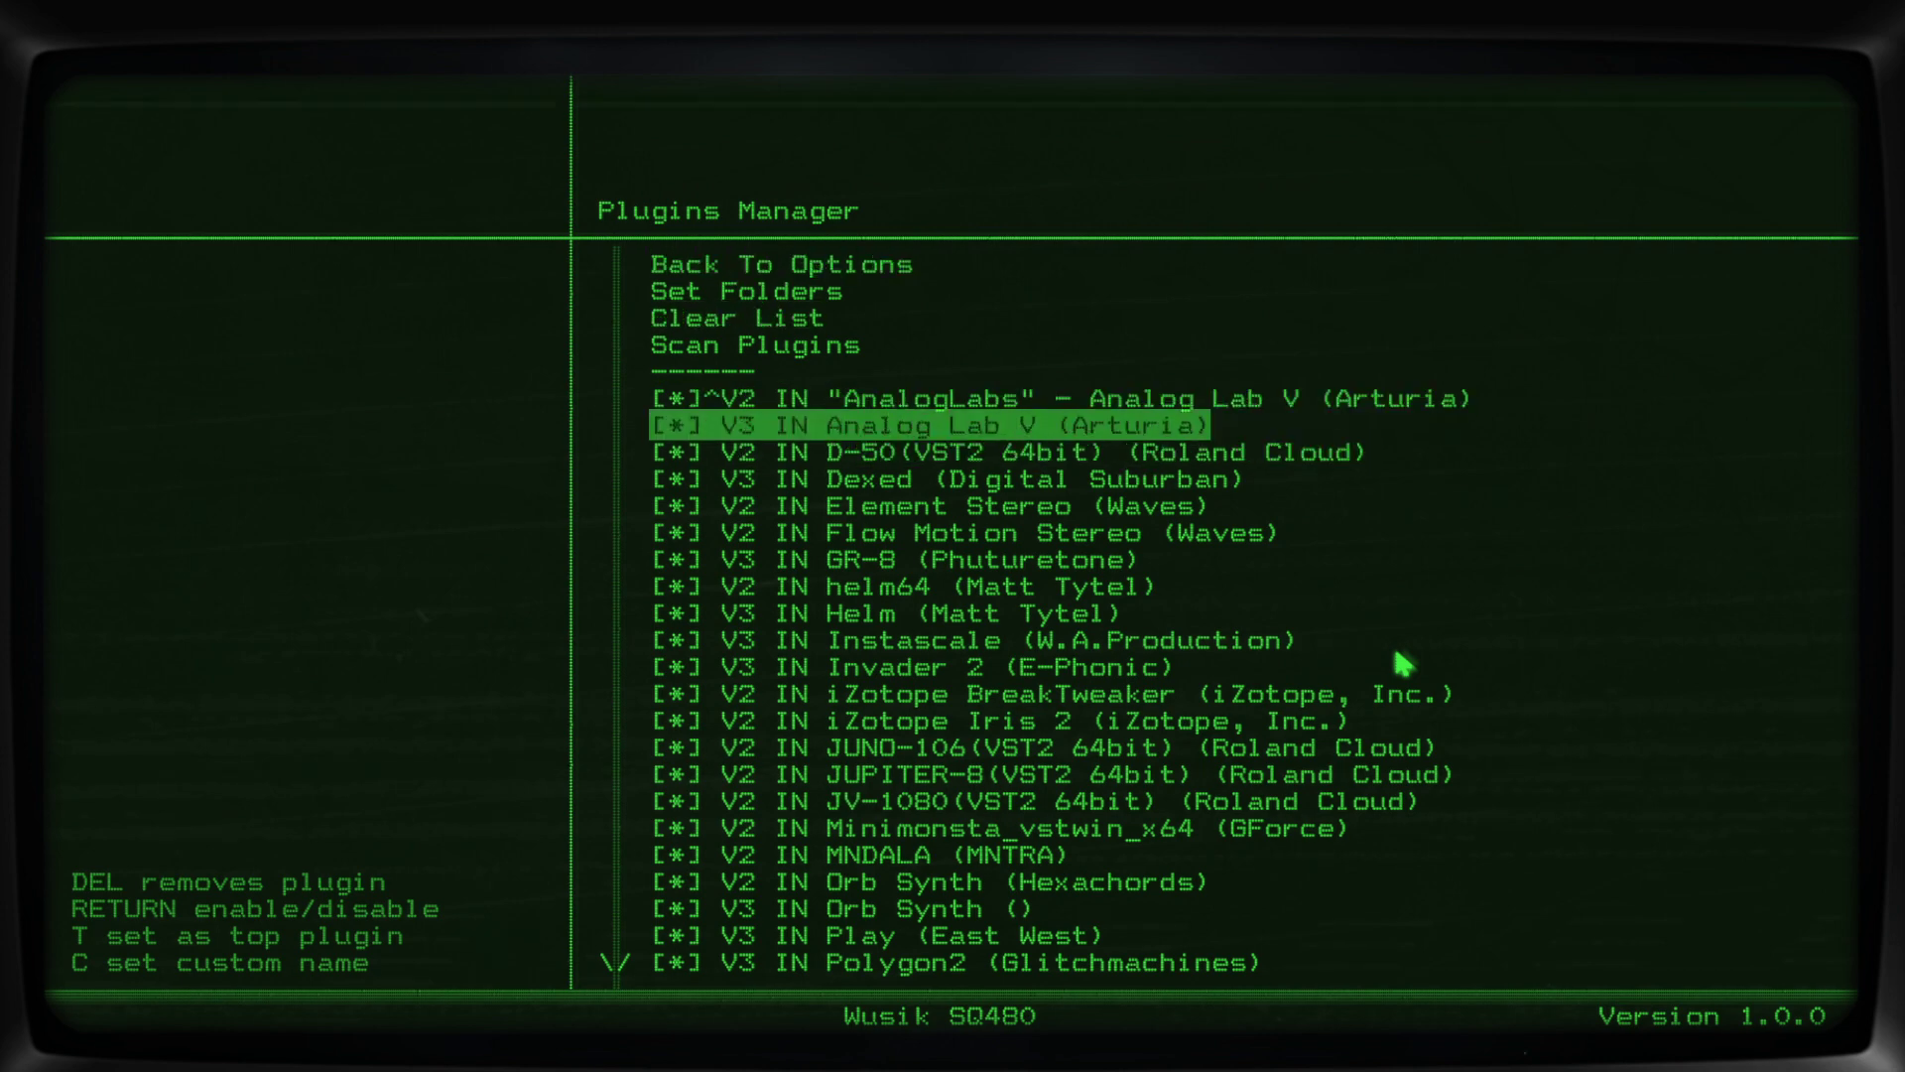
{"action": "key", "text": "t"}
Set the JUPITER-8 (VST2 64bit) plugin from Roland Cloud as a top plugin.
{"action": "key", "text": "Down"}
{"action": "key", "text": "Down"}
{"action": "key", "text": "Down"}
{"action": "key", "text": "Down"}
{"action": "key", "text": "Down"}
{"action": "key", "text": "Down"}
{"action": "key", "text": "Down"}
{"action": "key", "text": "Down"}
{"action": "key", "text": "Down"}
{"action": "key", "text": "Down"}
{"action": "key", "text": "Down"}
{"action": "key", "text": "Down"}
{"action": "key", "text": "Down"}
{"action": "key", "text": "Down"}
{"action": "key", "text": "Down"}
{"action": "key", "text": "Down"}
{"action": "key", "text": "Down"}
{"action": "key", "text": "Down"}
{"action": "key", "text": "Down"}
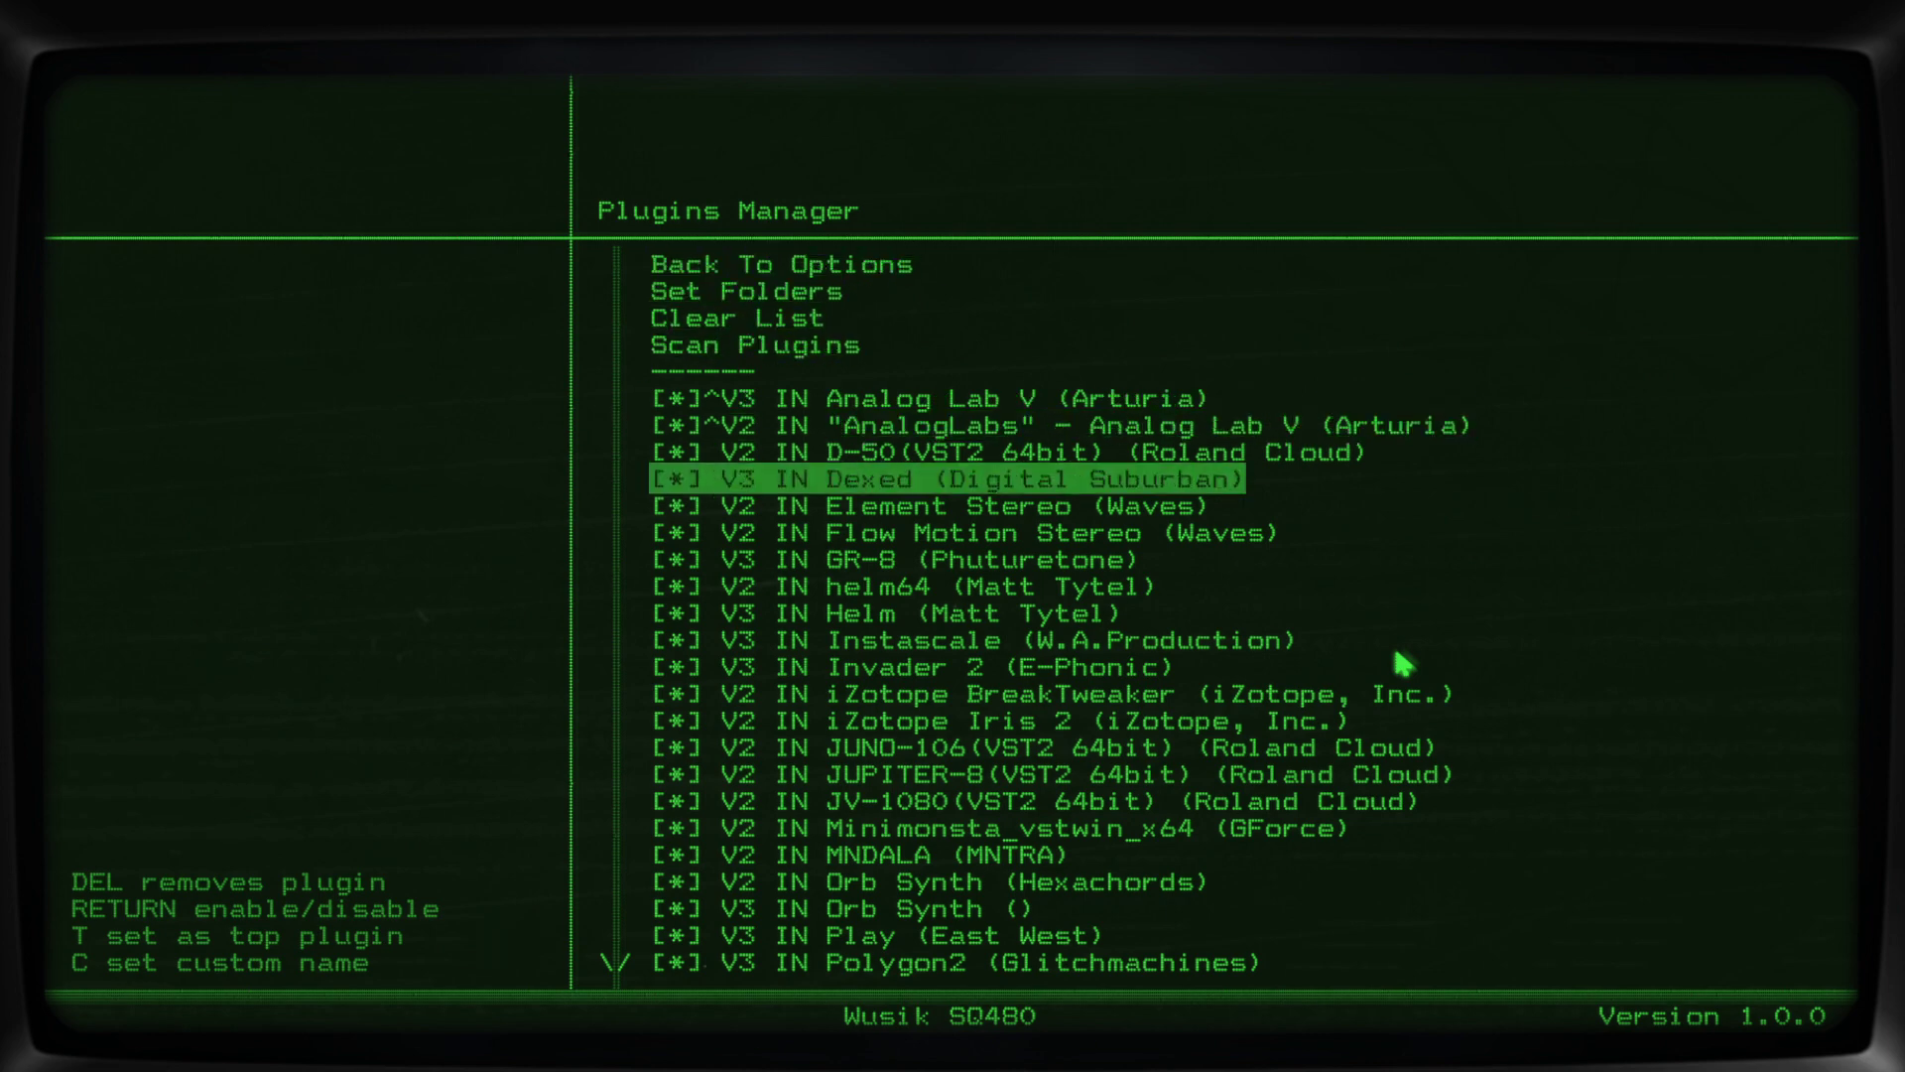
{"action": "key", "text": "t"}
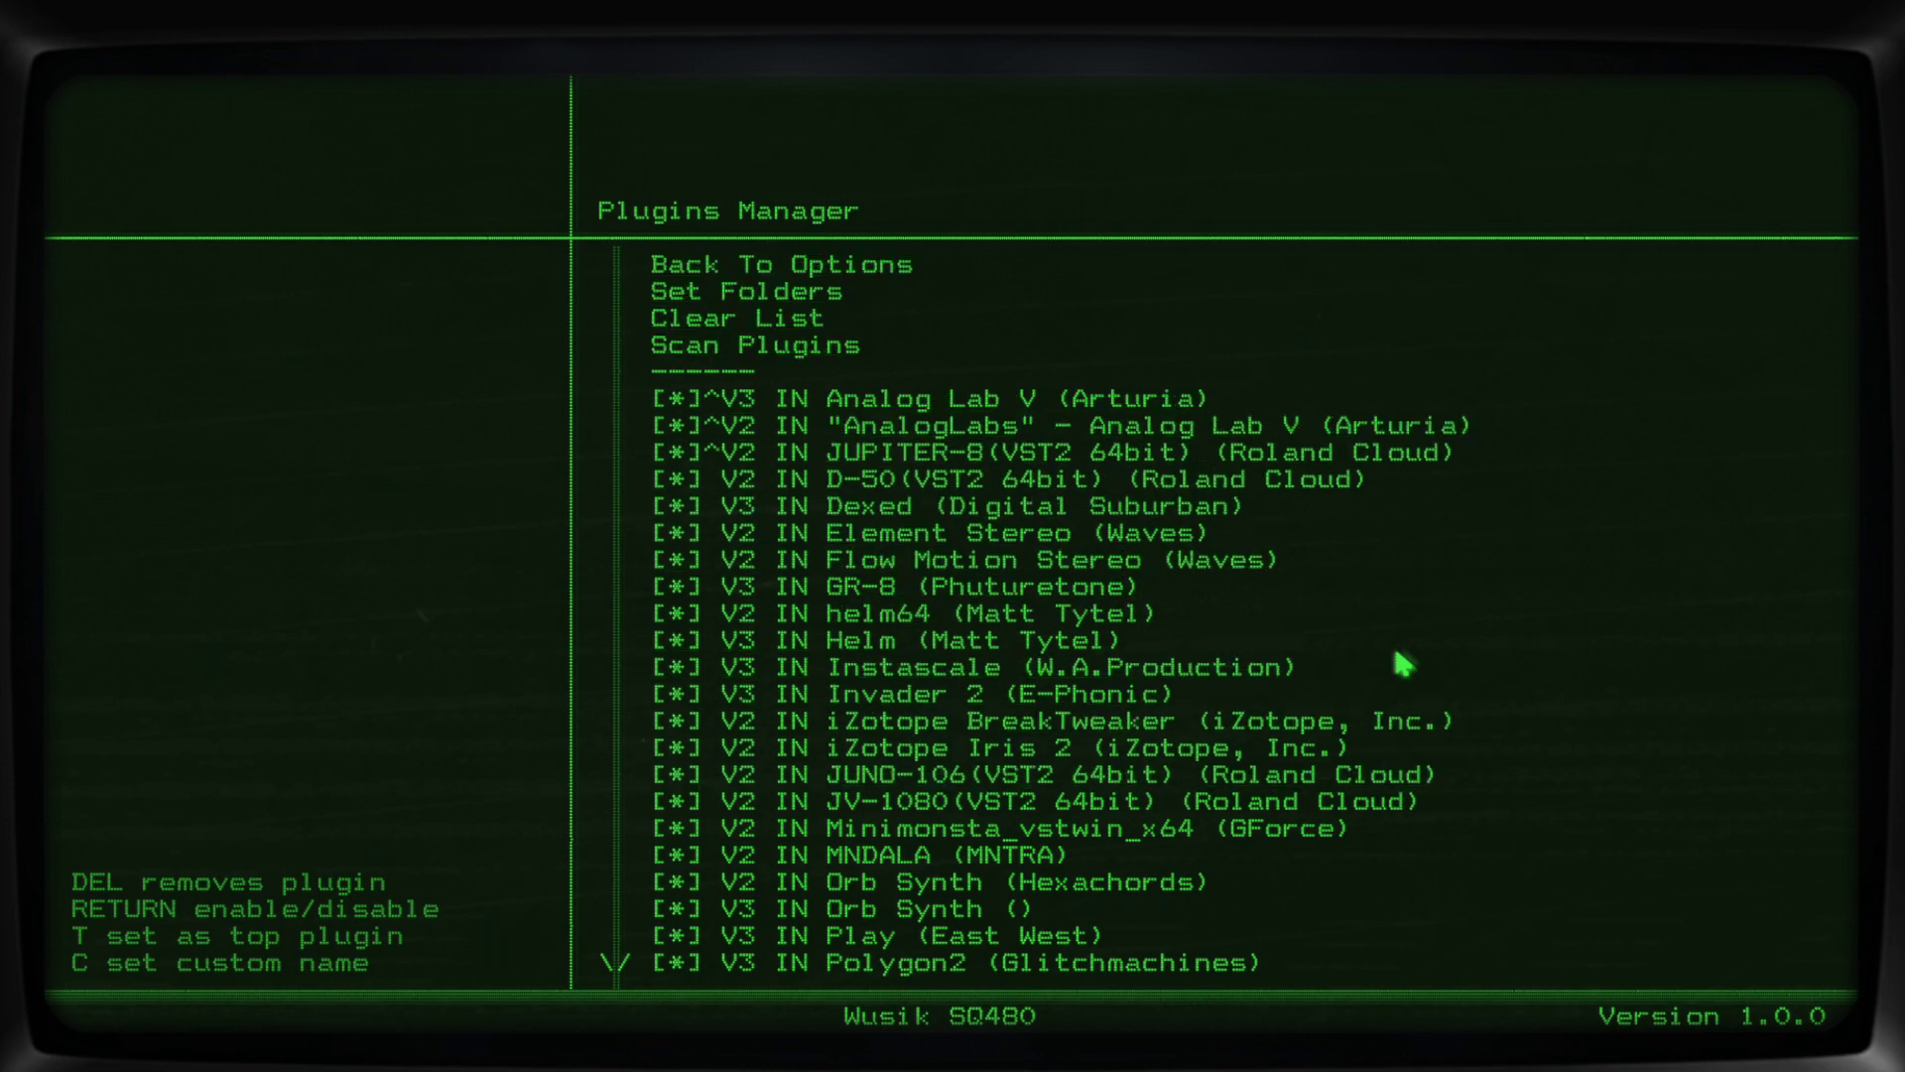
Look through the instrument plugins listed below the top plugins, and return to the options.
{"action": "key", "text": "Down"}
{"action": "key", "text": "Down"}
{"action": "key", "text": "Down"}
{"action": "key", "text": "Down"}
{"action": "key", "text": "Down"}
{"action": "key", "text": "Down"}
{"action": "key", "text": "Down"}
{"action": "key", "text": "Down"}
{"action": "key", "text": "Down"}
{"action": "key", "text": "Down"}
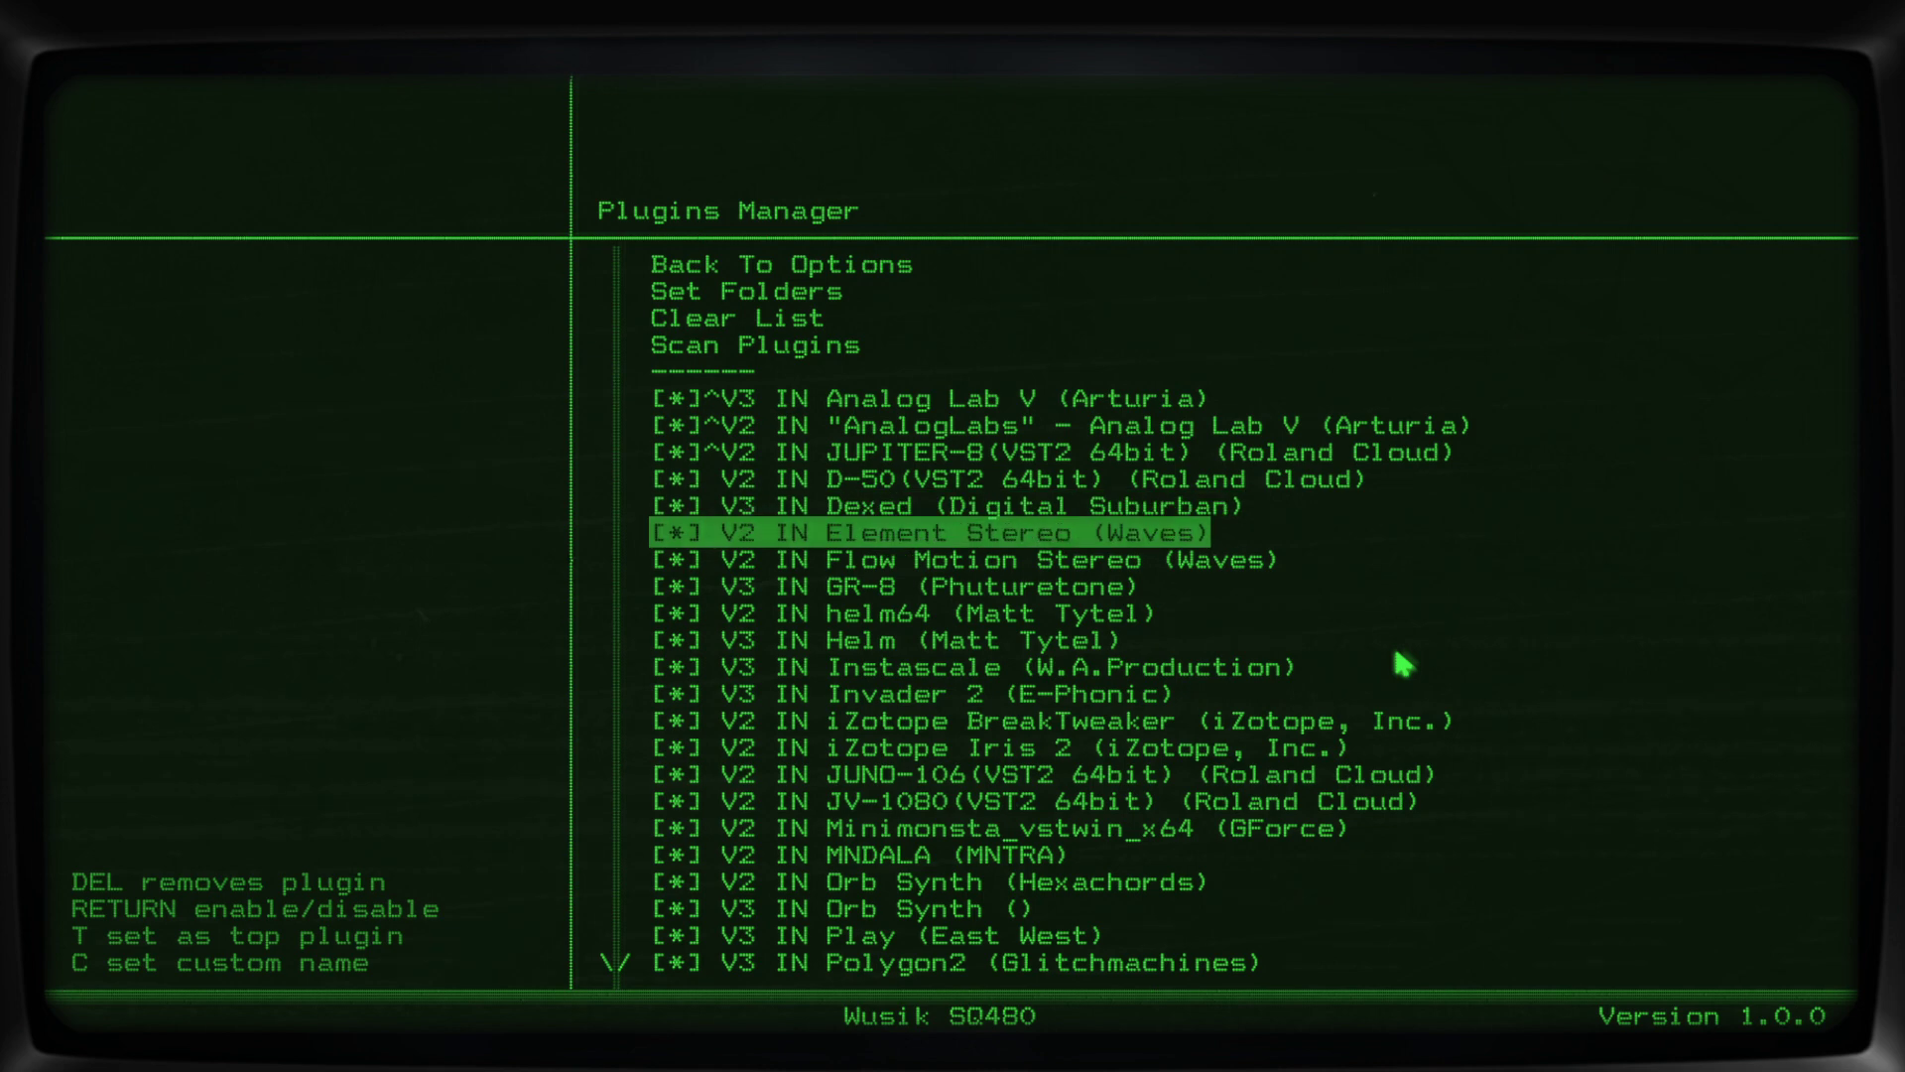
{"action": "key", "text": "Down"}
{"action": "key", "text": "Down"}
{"action": "key", "text": "Down"}
{"action": "key", "text": "Down"}
{"action": "key", "text": "Down"}
{"action": "key", "text": "Down"}
{"action": "key", "text": "Down"}
{"action": "key", "text": "Down"}
{"action": "key", "text": "Down"}
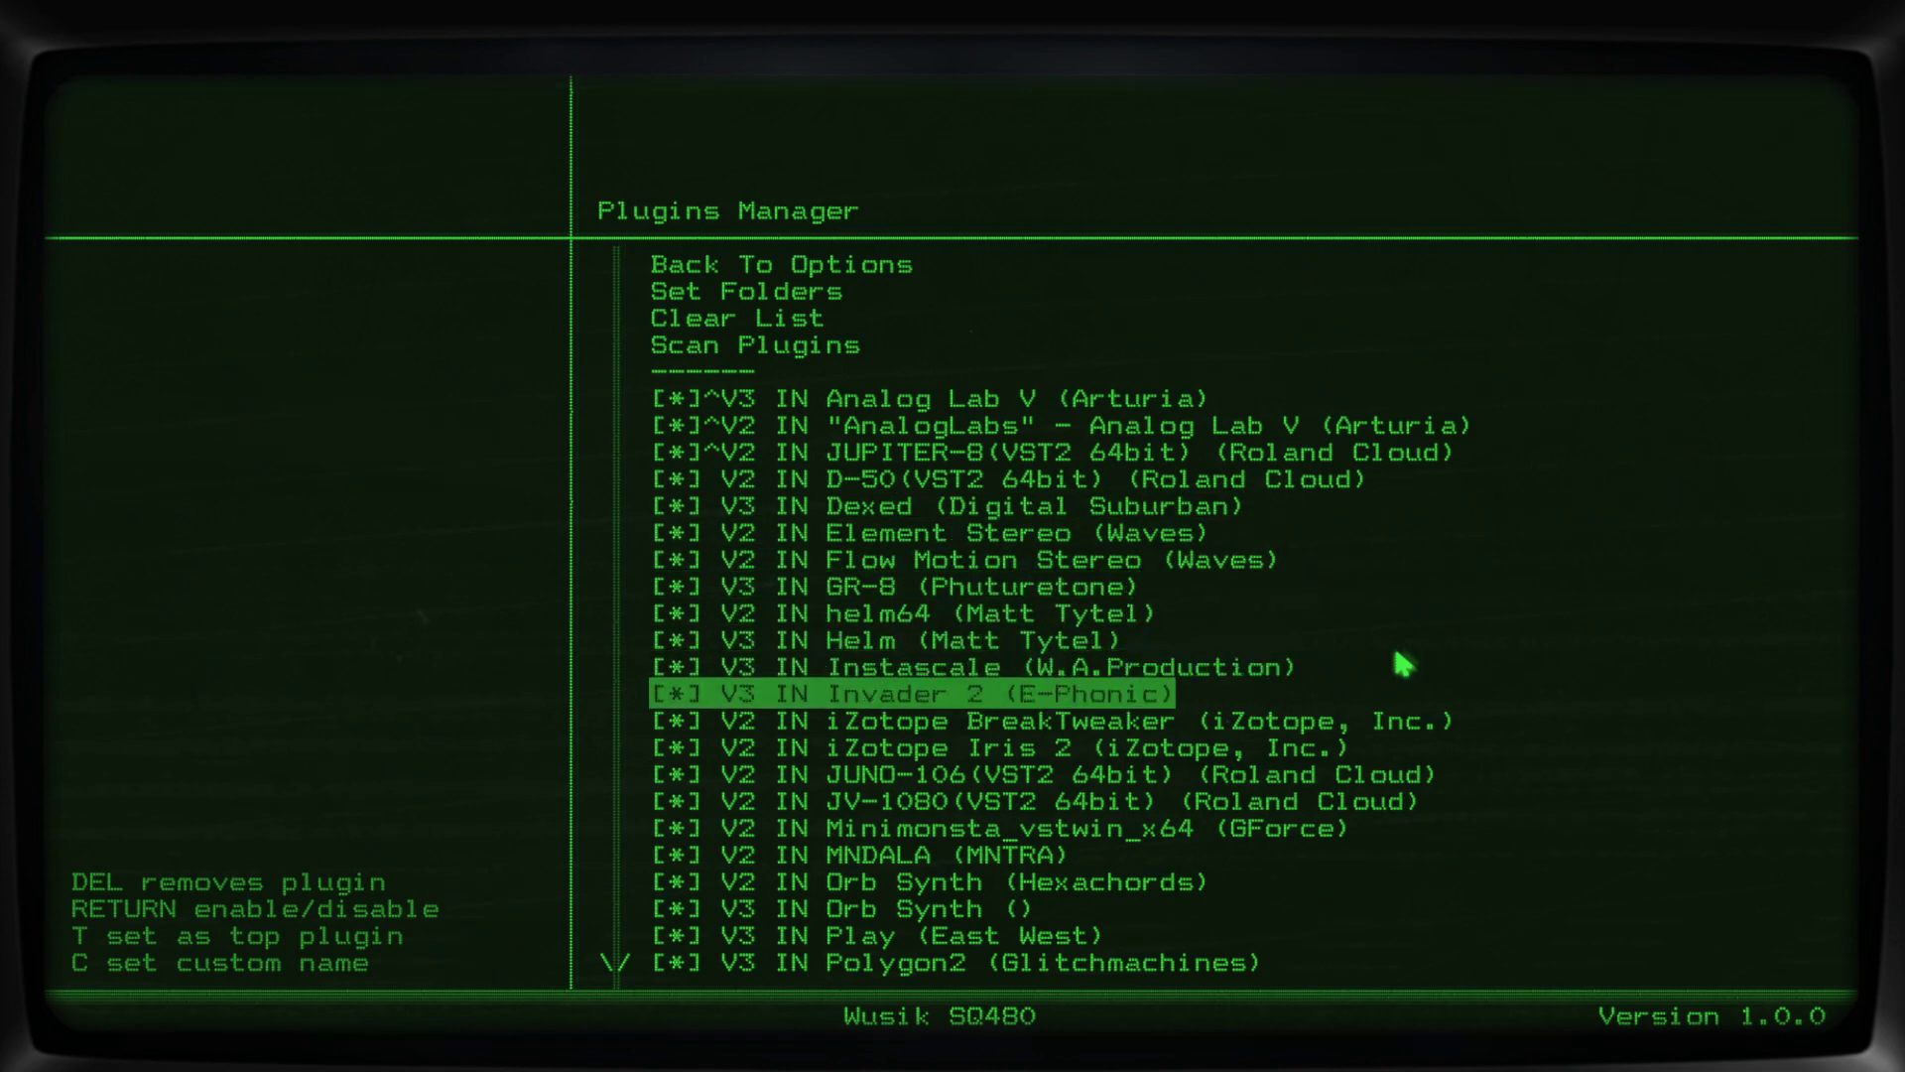
{"action": "key", "text": "Down"}
{"action": "key", "text": "Down"}
{"action": "key", "text": "Escape"}
Set the Sound Effects option to NO.
{"action": "key", "text": "Down"}
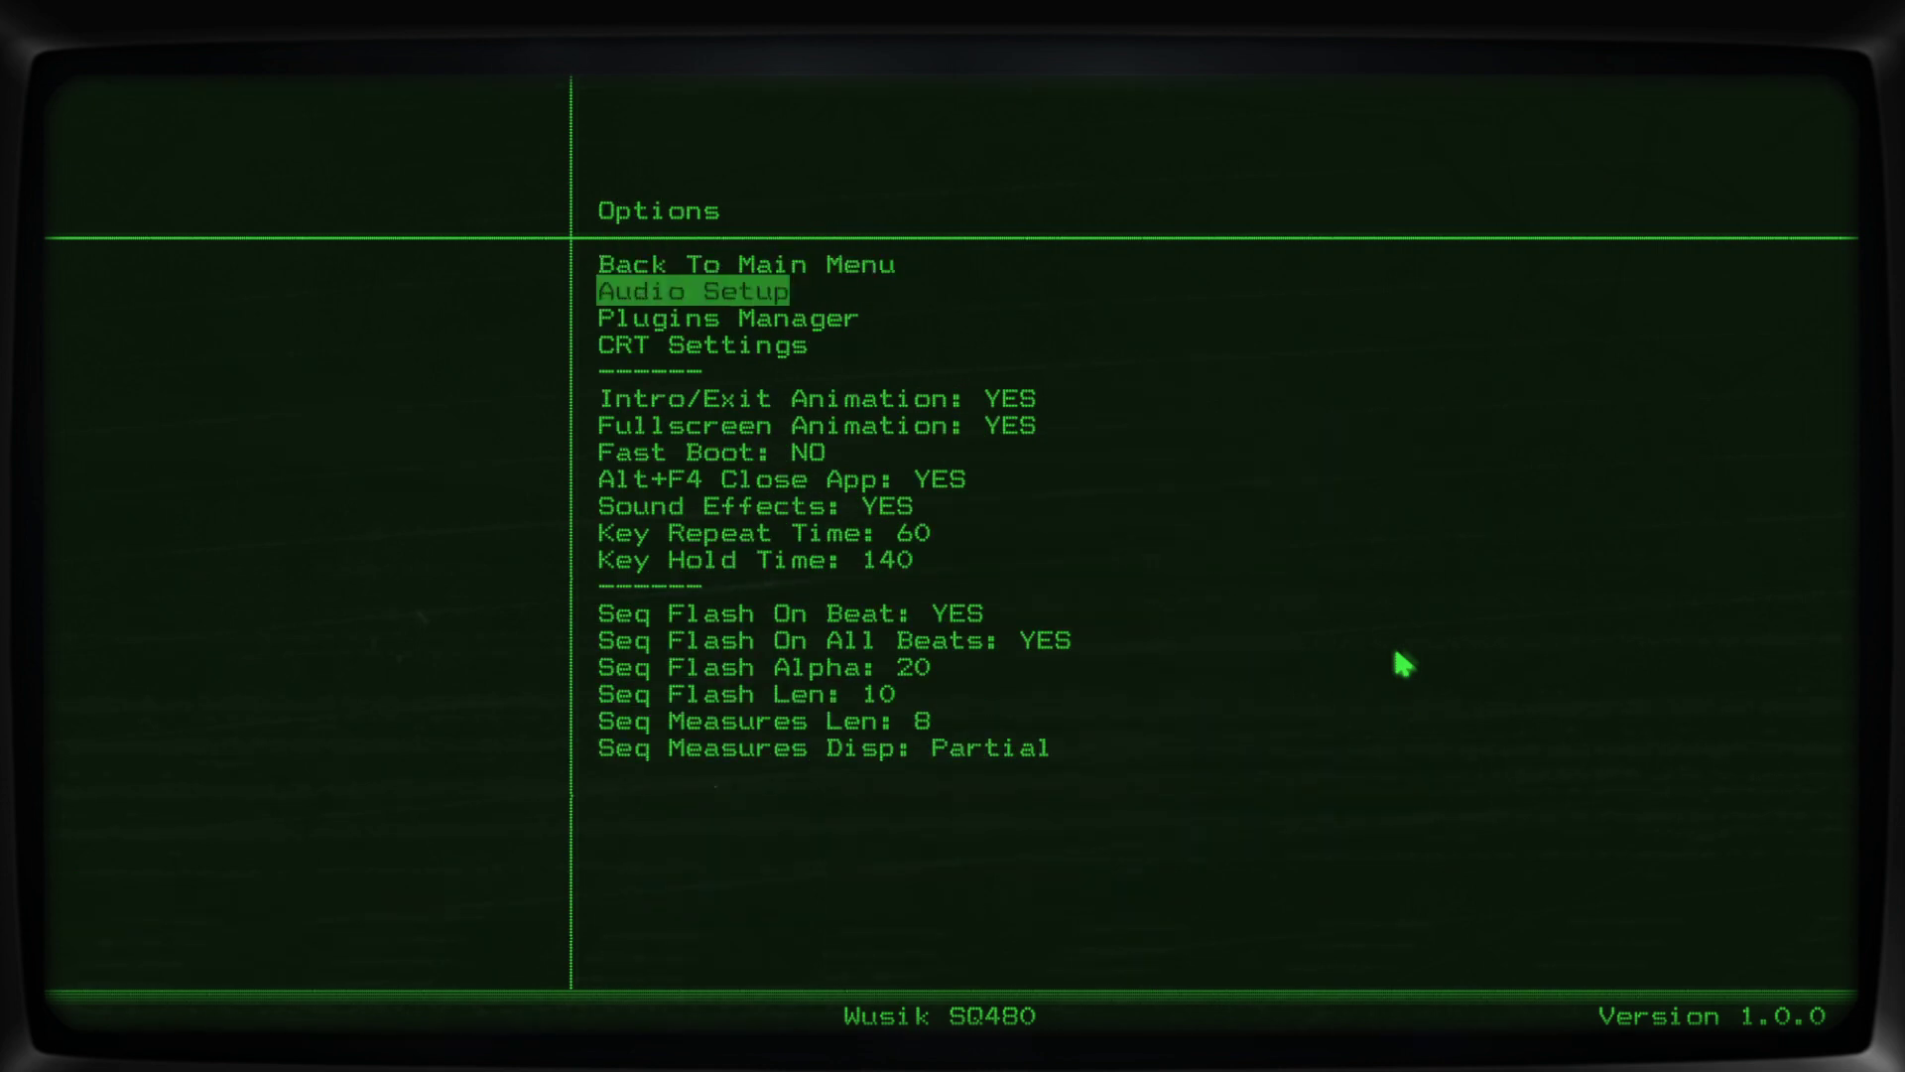
{"action": "key", "text": "Down"}
{"action": "key", "text": "Down"}
{"action": "key", "text": "Down"}
{"action": "key", "text": "Down"}
{"action": "key", "text": "Down"}
{"action": "key", "text": "Down"}
{"action": "key", "text": "Down"}
{"action": "key", "text": "Return"}
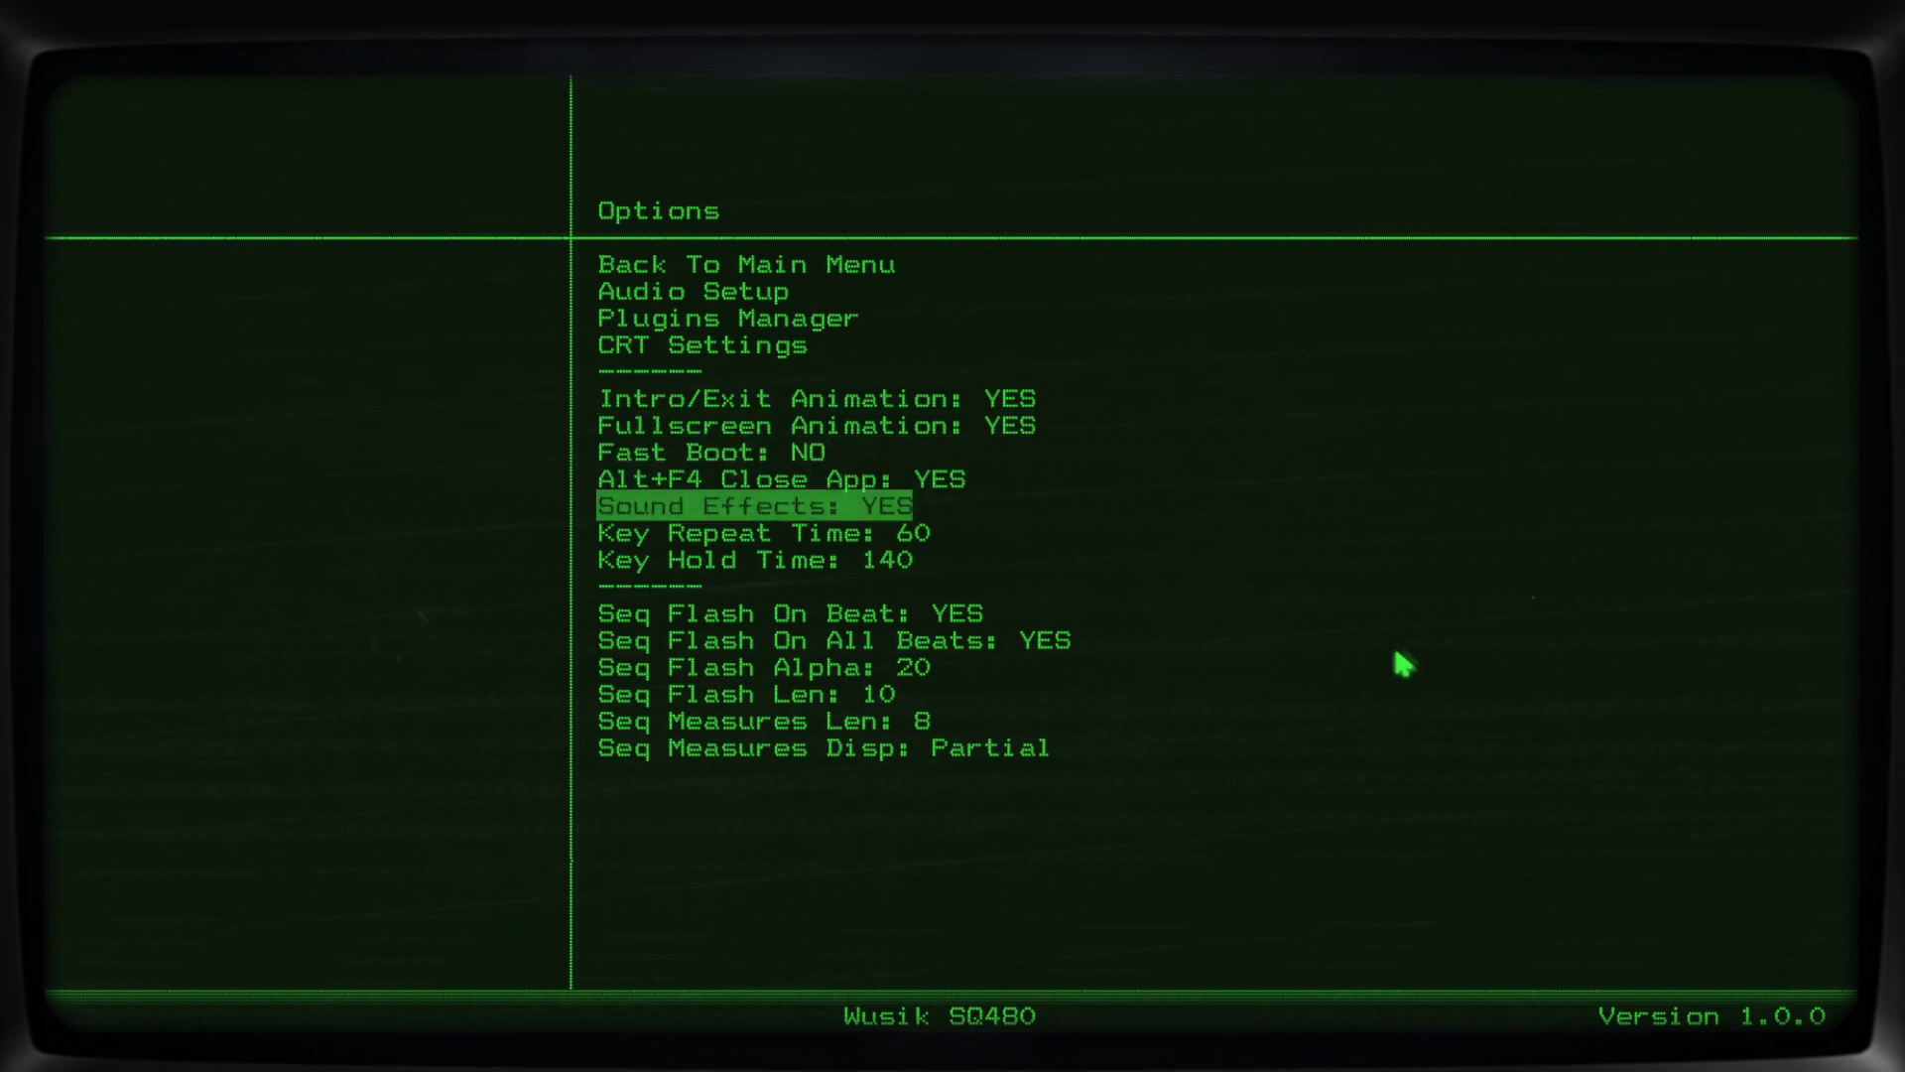
Examine the animation, boot, key repeat time and key hold time settings in the options.
{"action": "key", "text": "Up"}
{"action": "key", "text": "Up"}
{"action": "key", "text": "Up"}
{"action": "key", "text": "Up"}
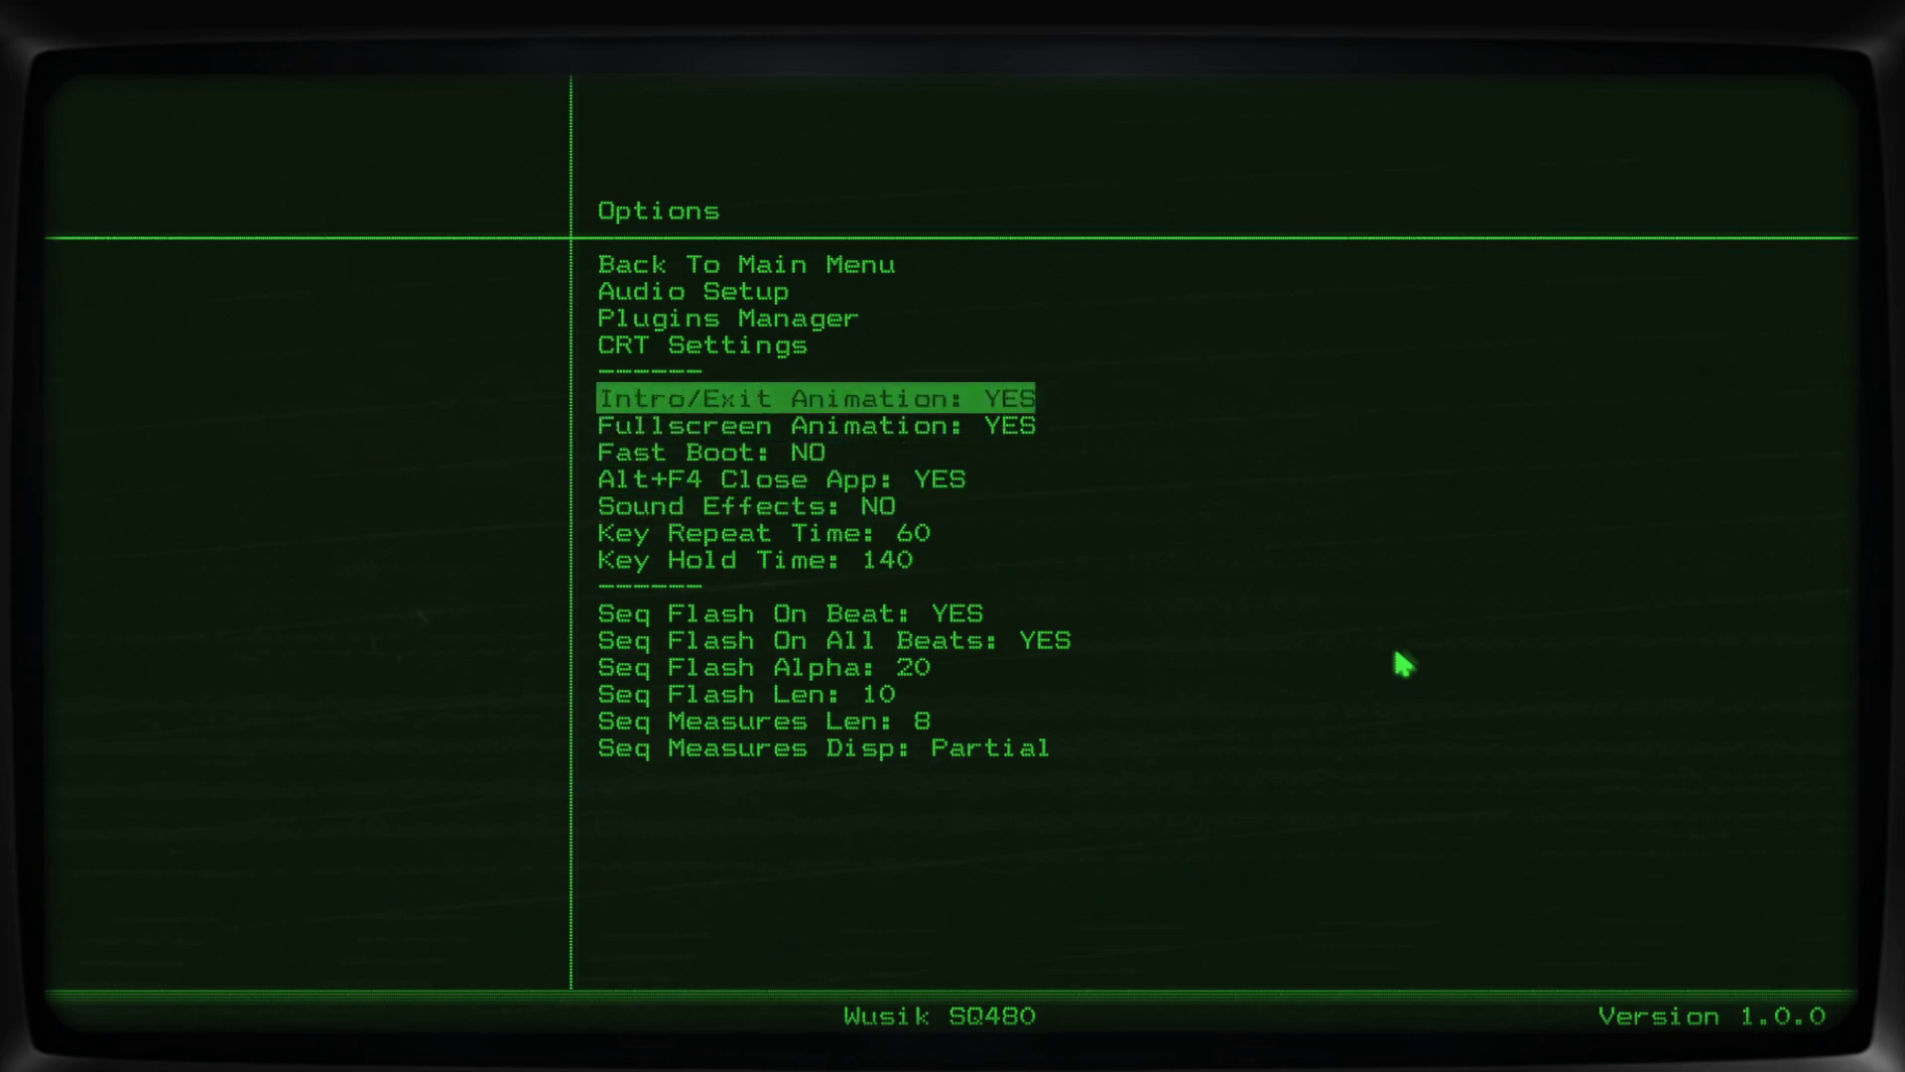
{"action": "key", "text": "Down"}
{"action": "key", "text": "Down"}
{"action": "key", "text": "Down"}
{"action": "key", "text": "Down"}
{"action": "key", "text": "Down"}
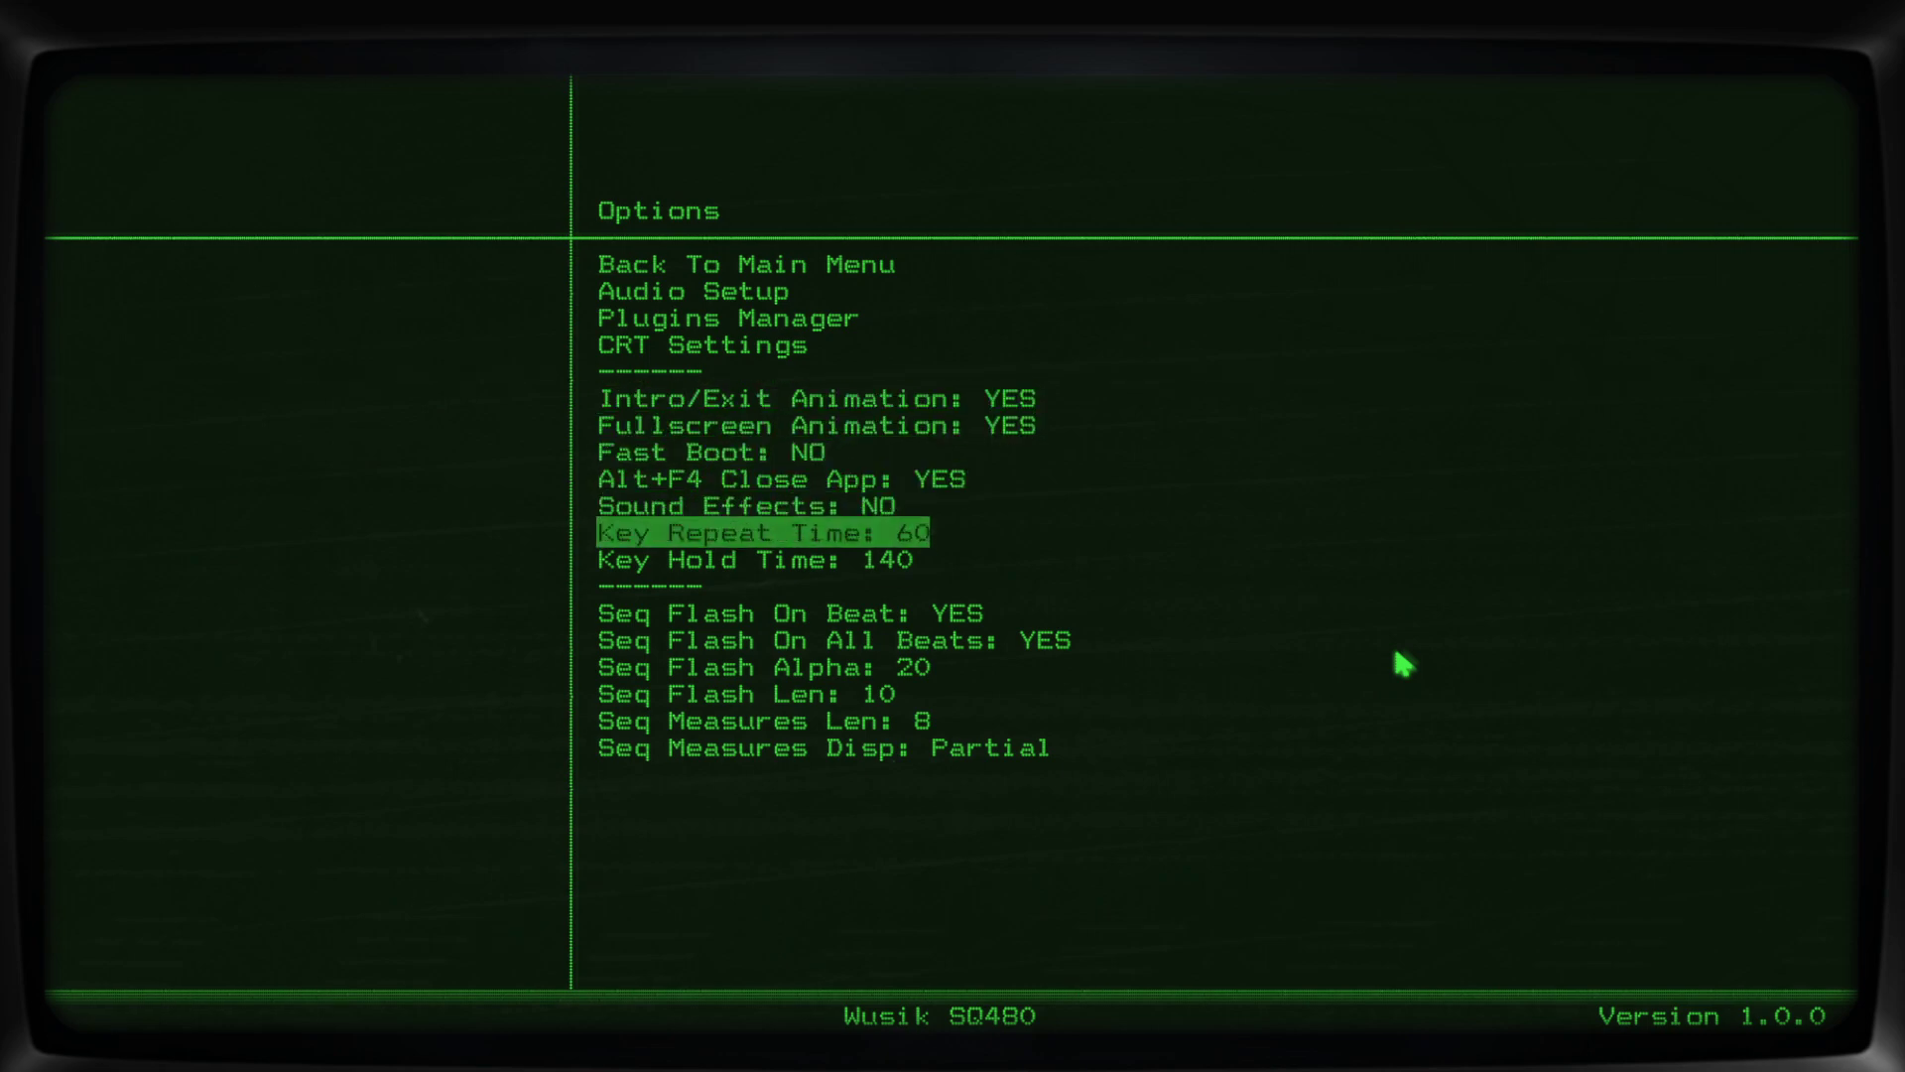
{"action": "key", "text": "Down"}
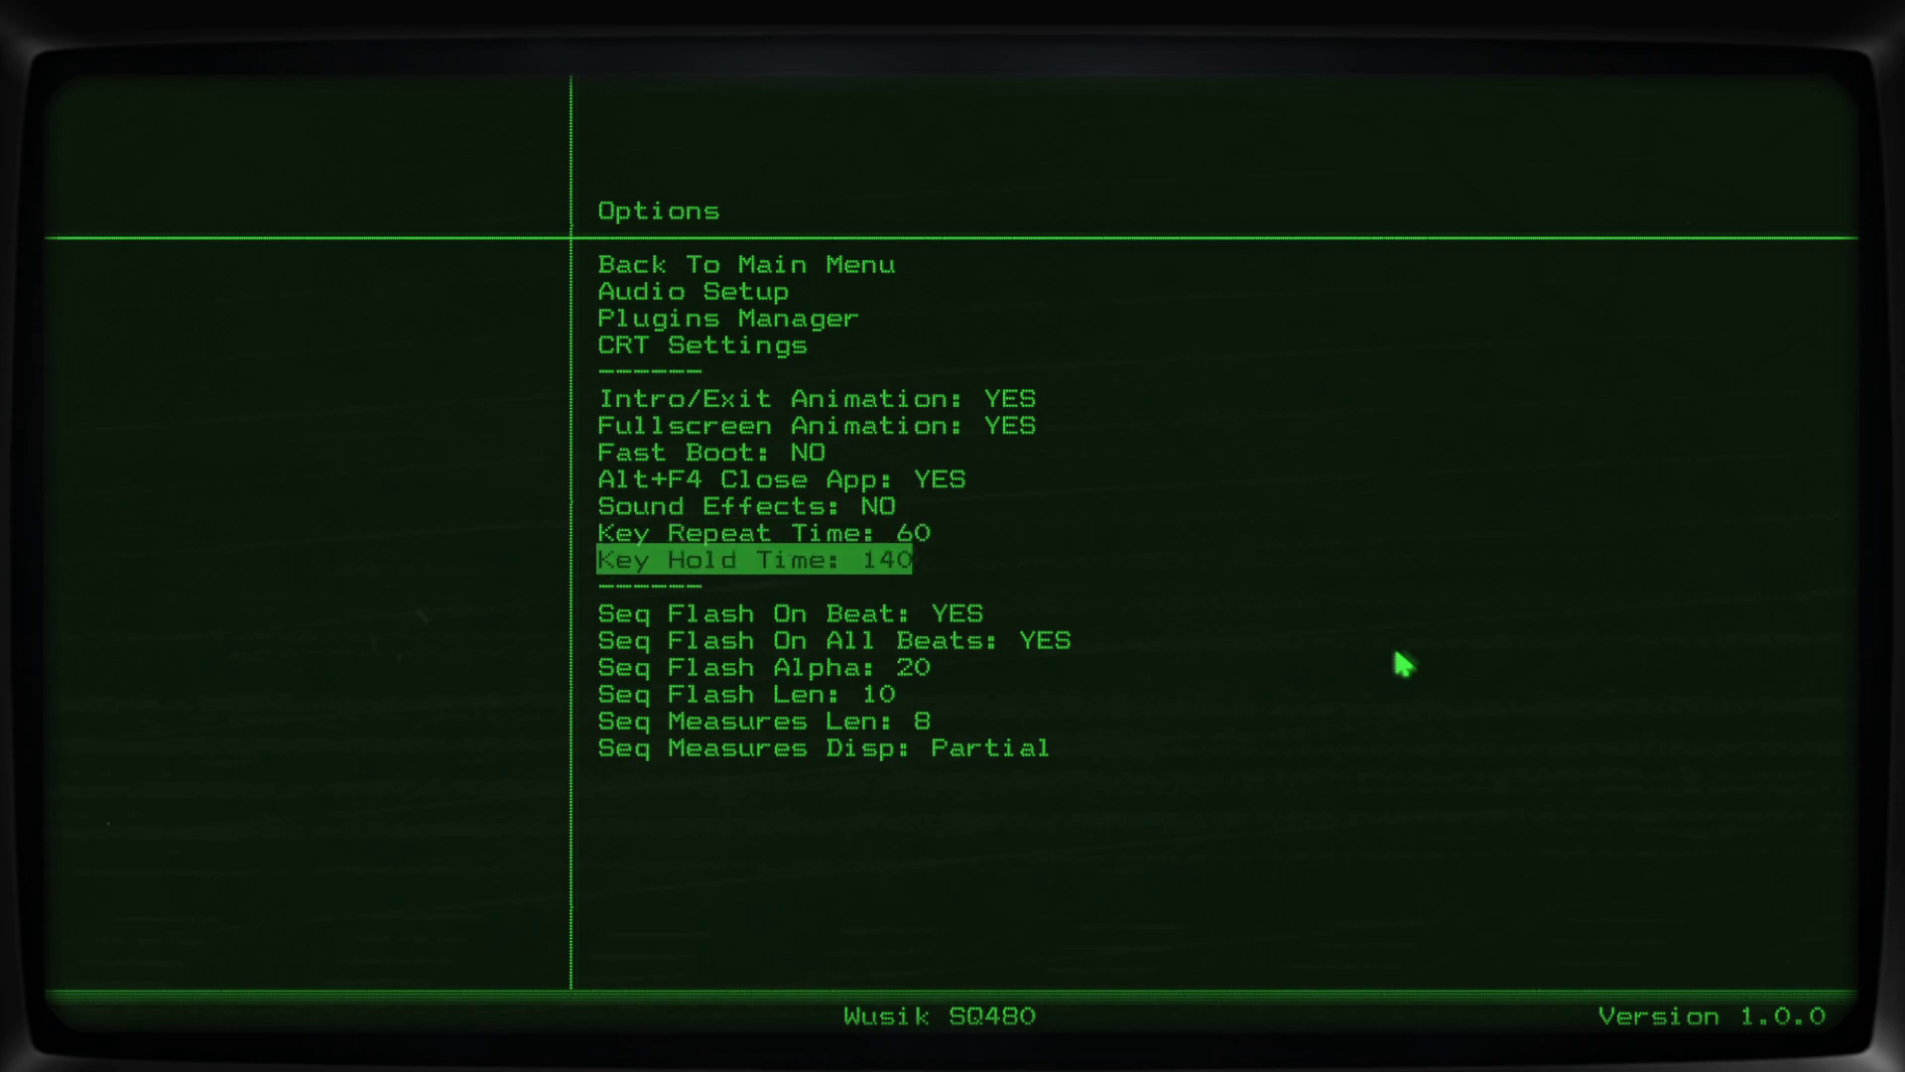
{"action": "key", "text": "Up"}
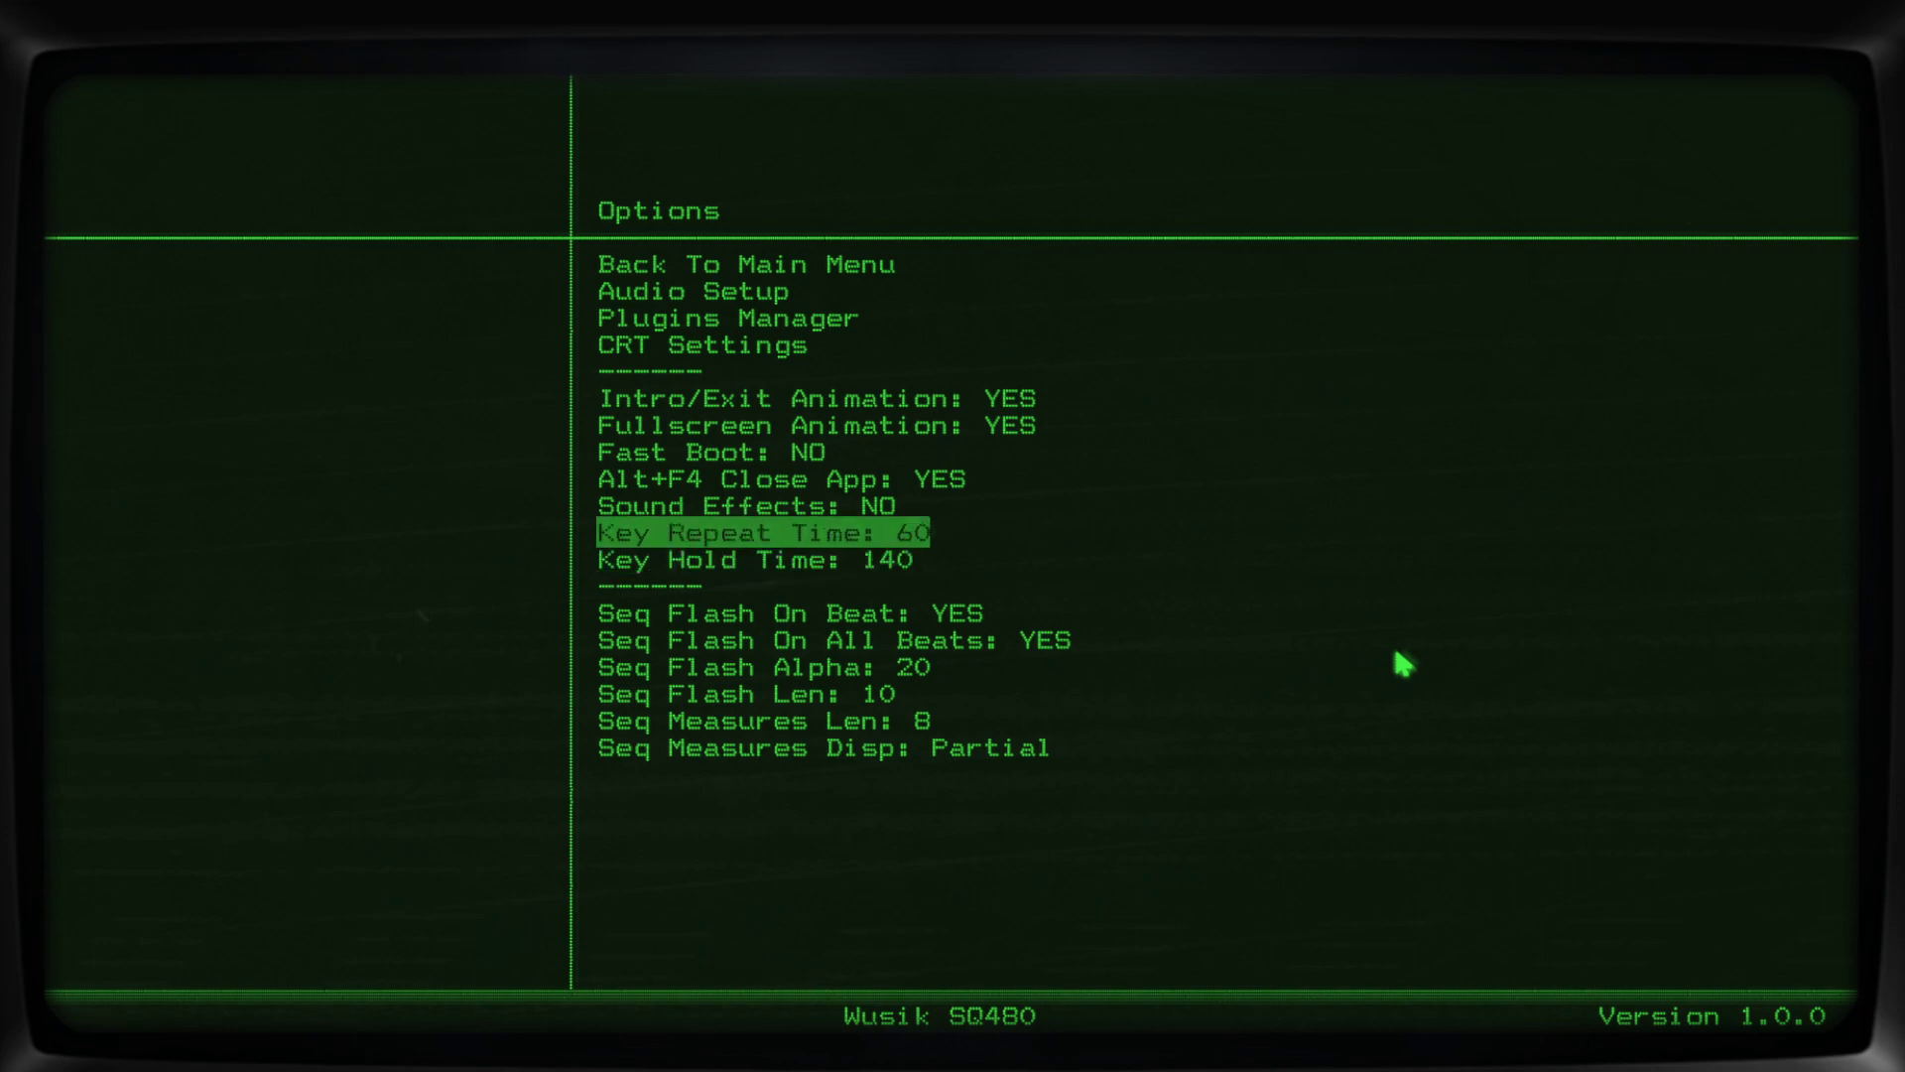
{"action": "key", "text": "Up"}
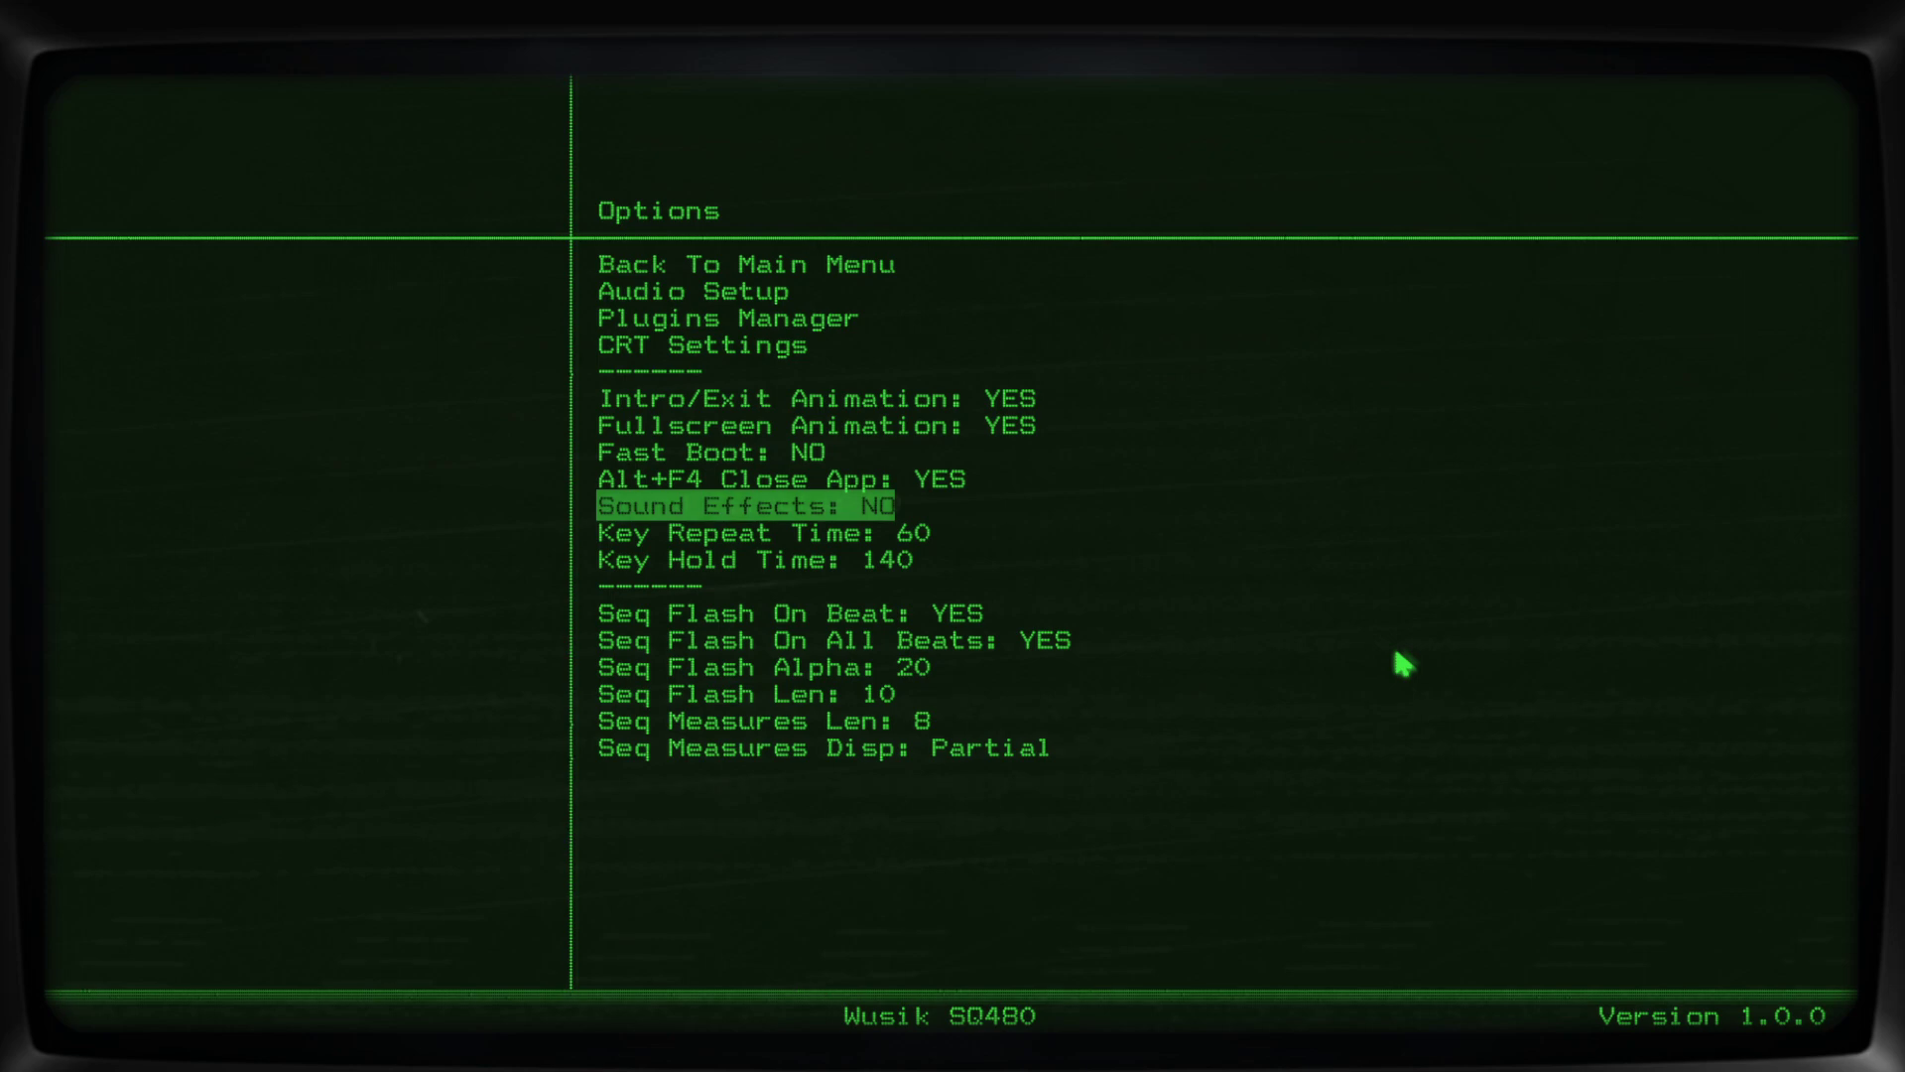
Toggle Sound Effects back to YES and open the Audio Setup.
{"action": "key", "text": "Return"}
{"action": "key", "text": "Up"}
{"action": "key", "text": "Up"}
{"action": "key", "text": "Up"}
{"action": "key", "text": "Up"}
{"action": "key", "text": "Up"}
{"action": "key", "text": "Up"}
{"action": "key", "text": "Up"}
{"action": "key", "text": "Up"}
{"action": "key", "text": "Down"}
{"action": "key", "text": "Return"}
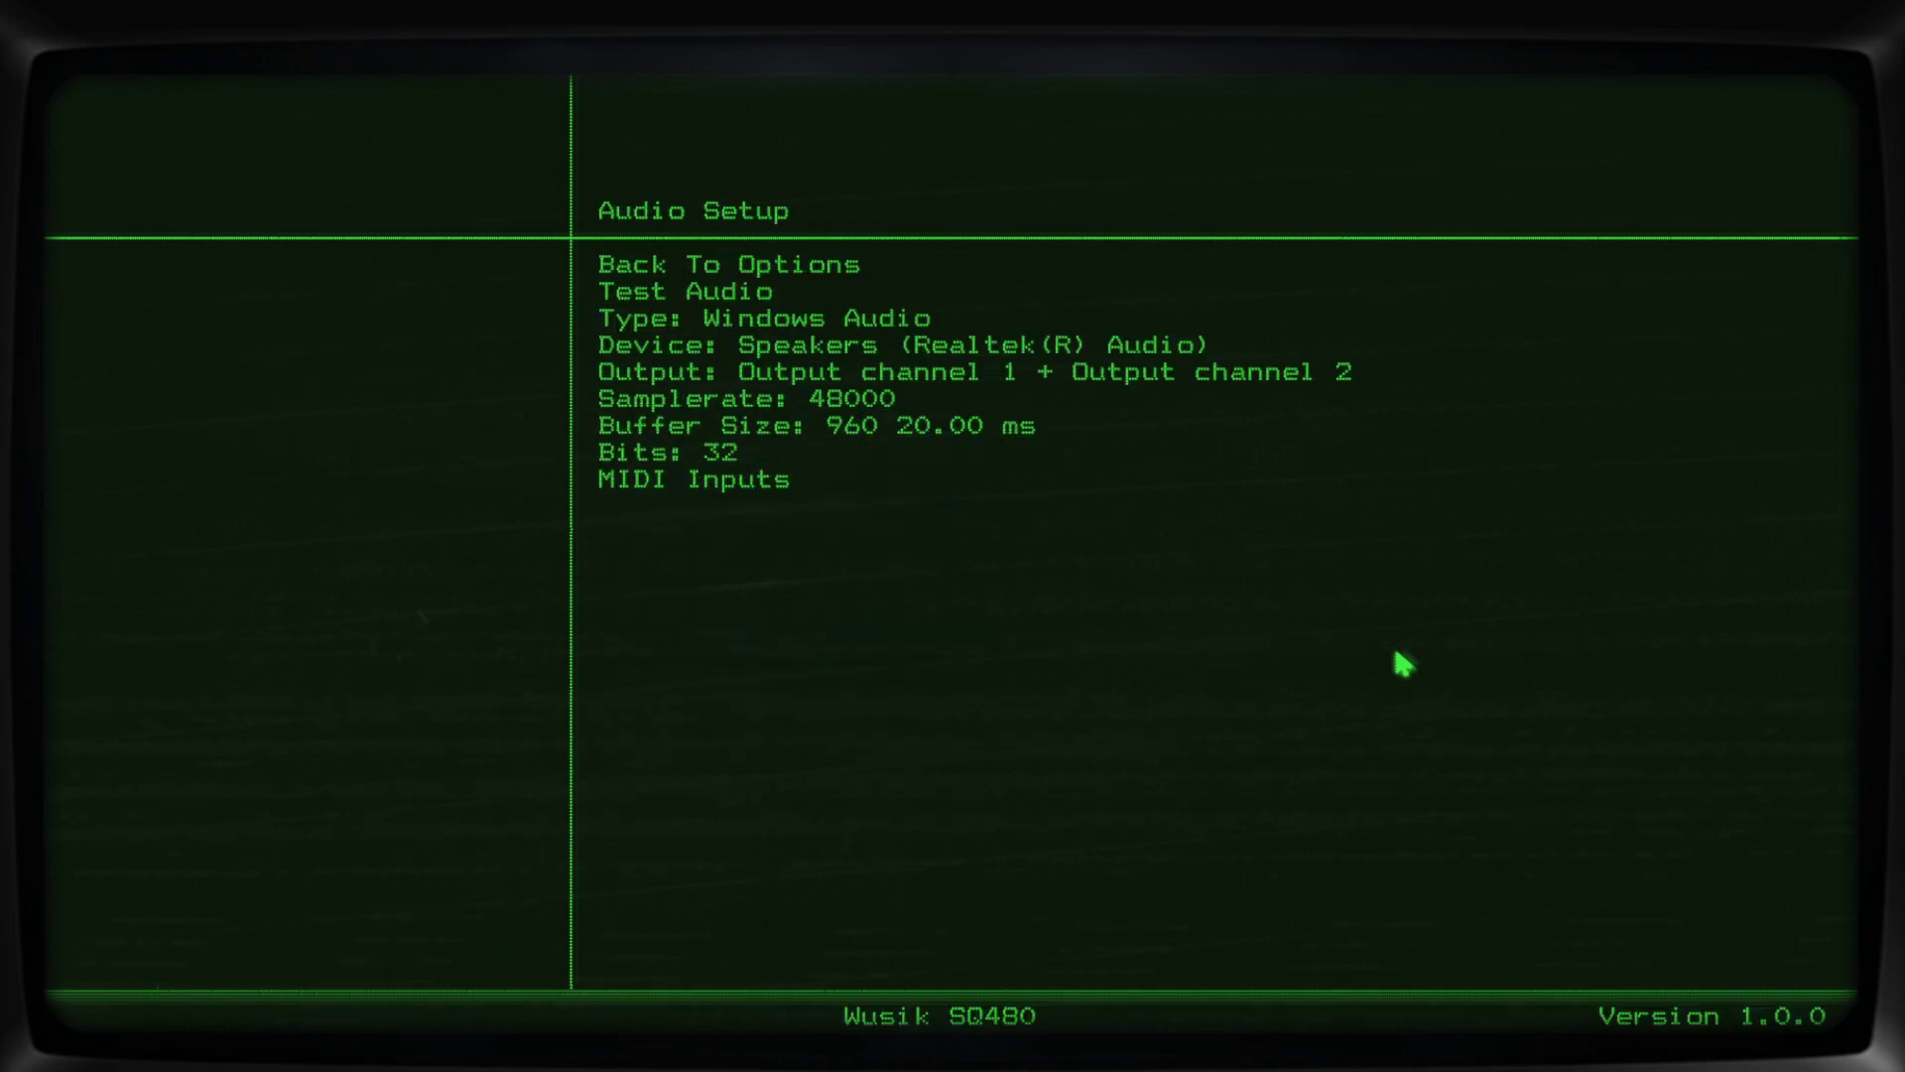
Examine the available audio driver types, including DirectSound and ASIO, and return to the Audio Setup.
{"action": "key", "text": "Down"}
{"action": "key", "text": "Down"}
{"action": "key", "text": "Down"}
{"action": "key", "text": "Return"}
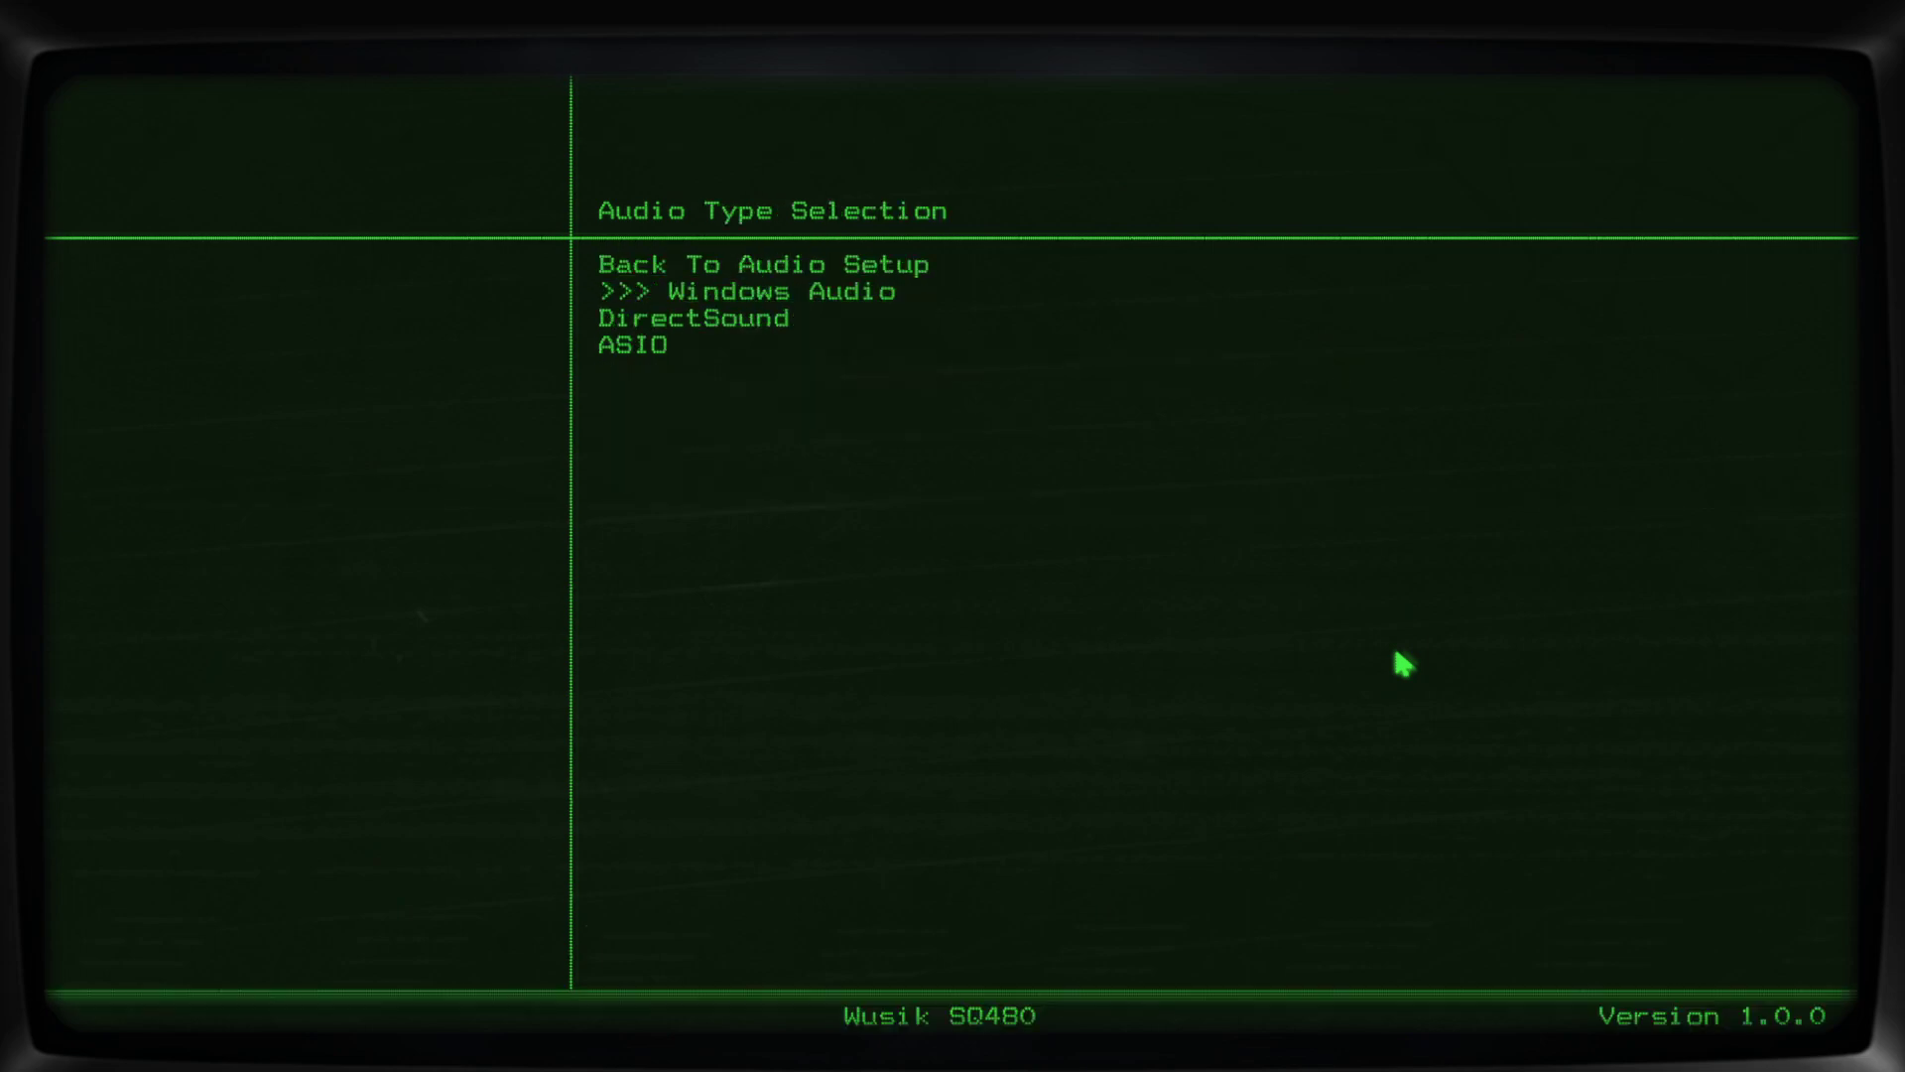
{"action": "key", "text": "Down"}
{"action": "key", "text": "Down"}
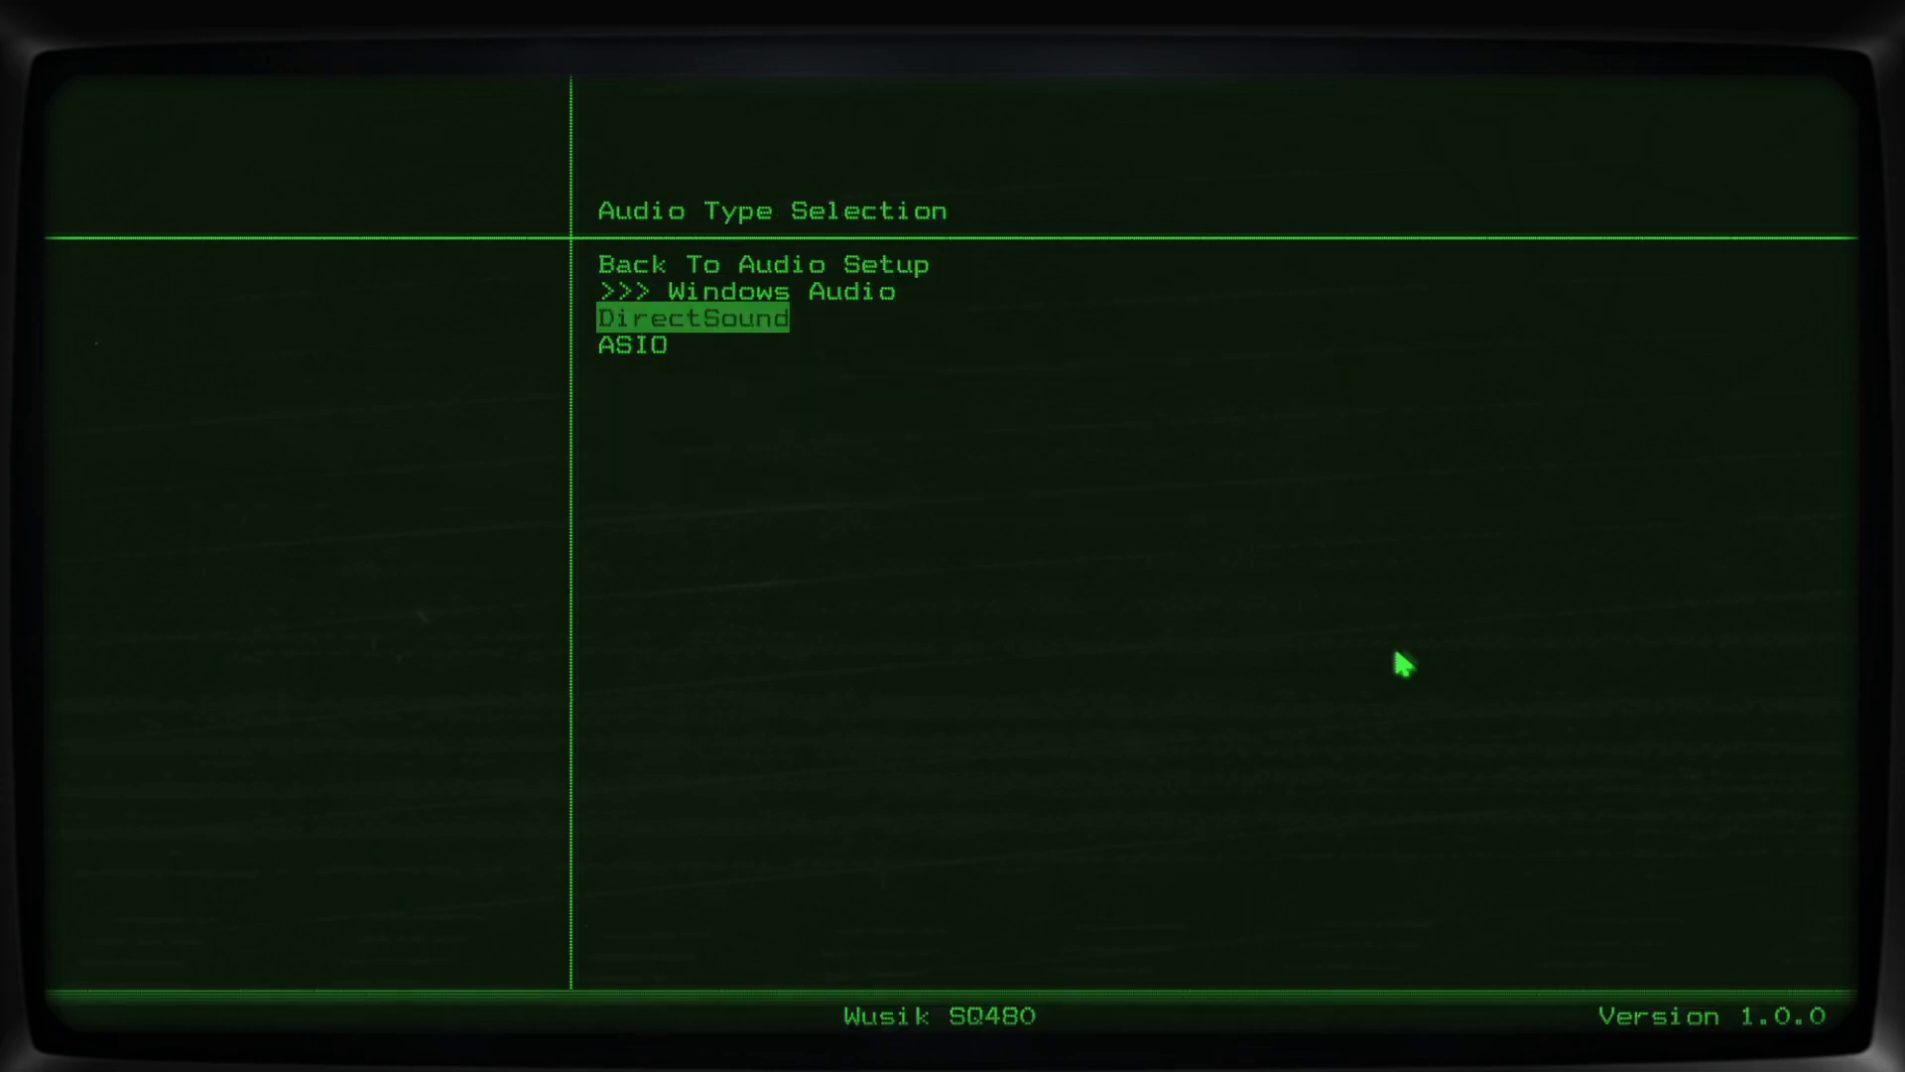
{"action": "key", "text": "Down"}
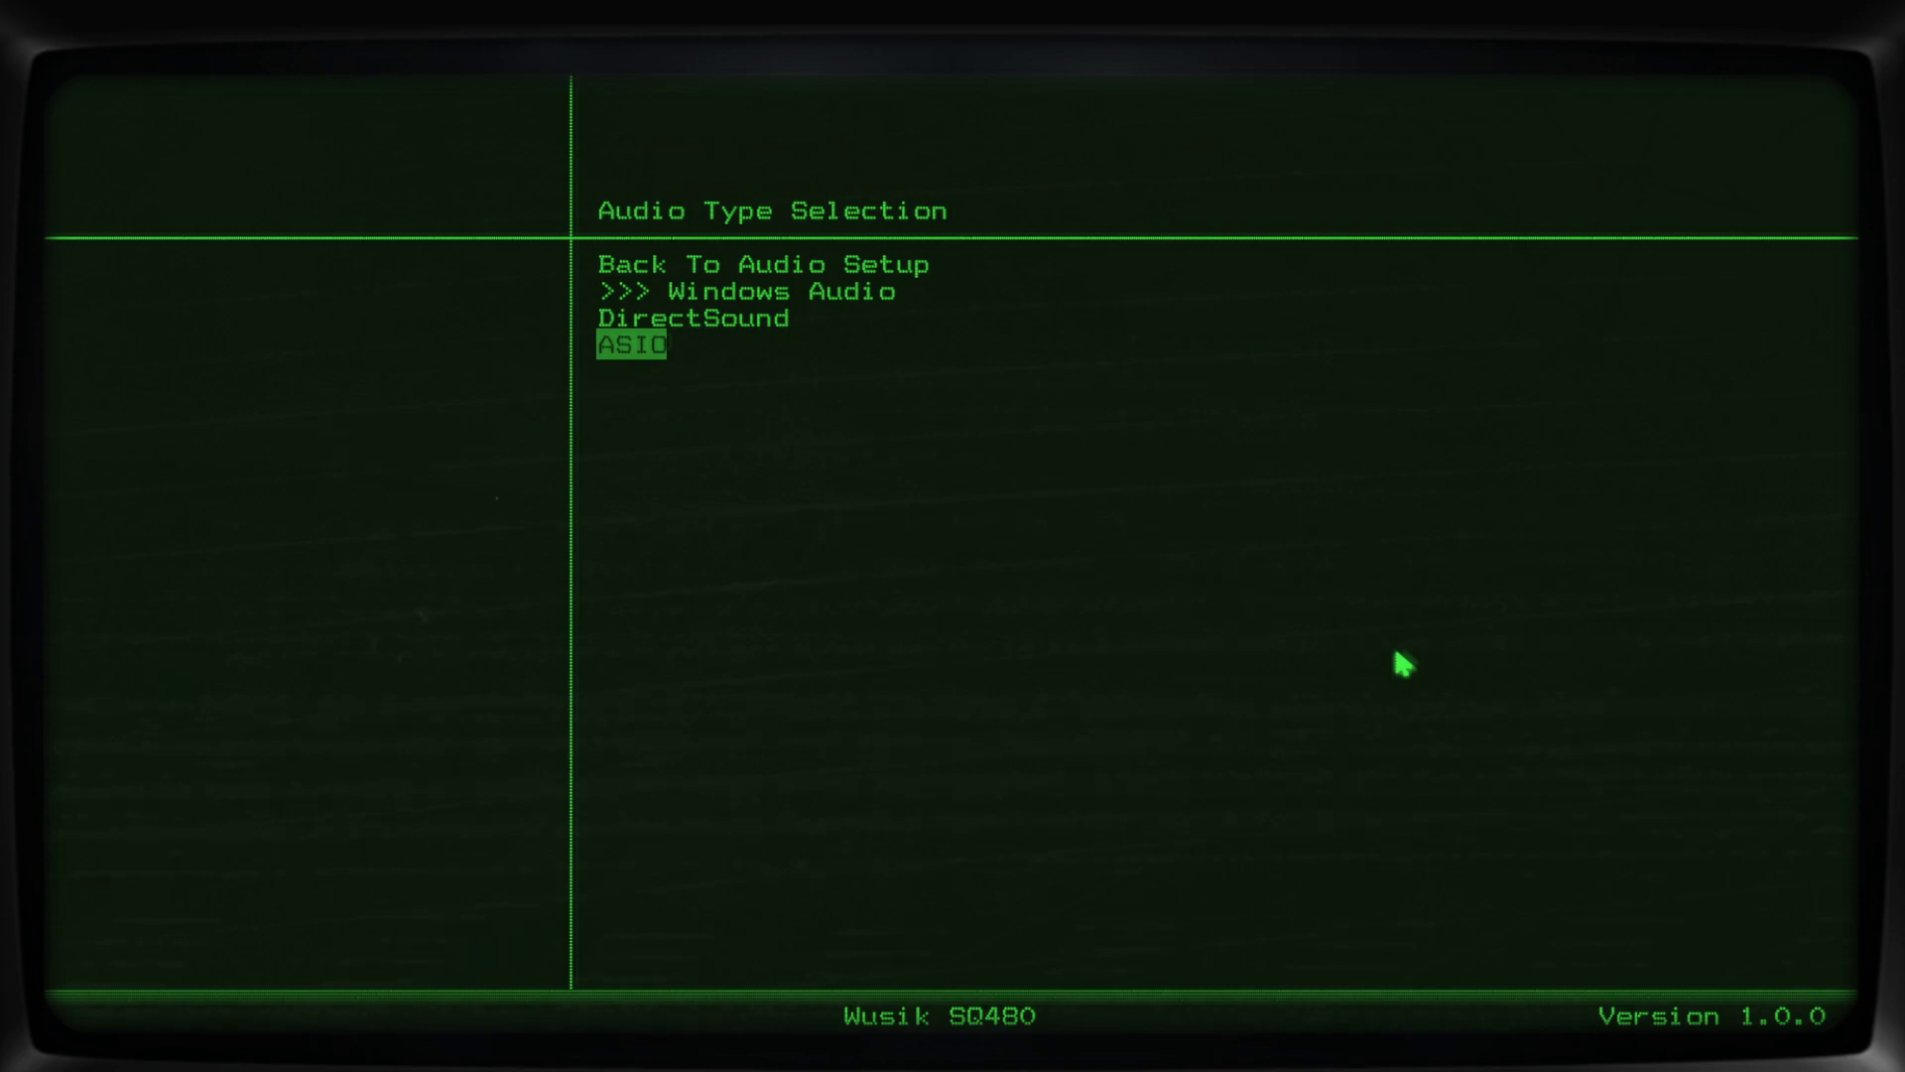
{"action": "key", "text": "Escape"}
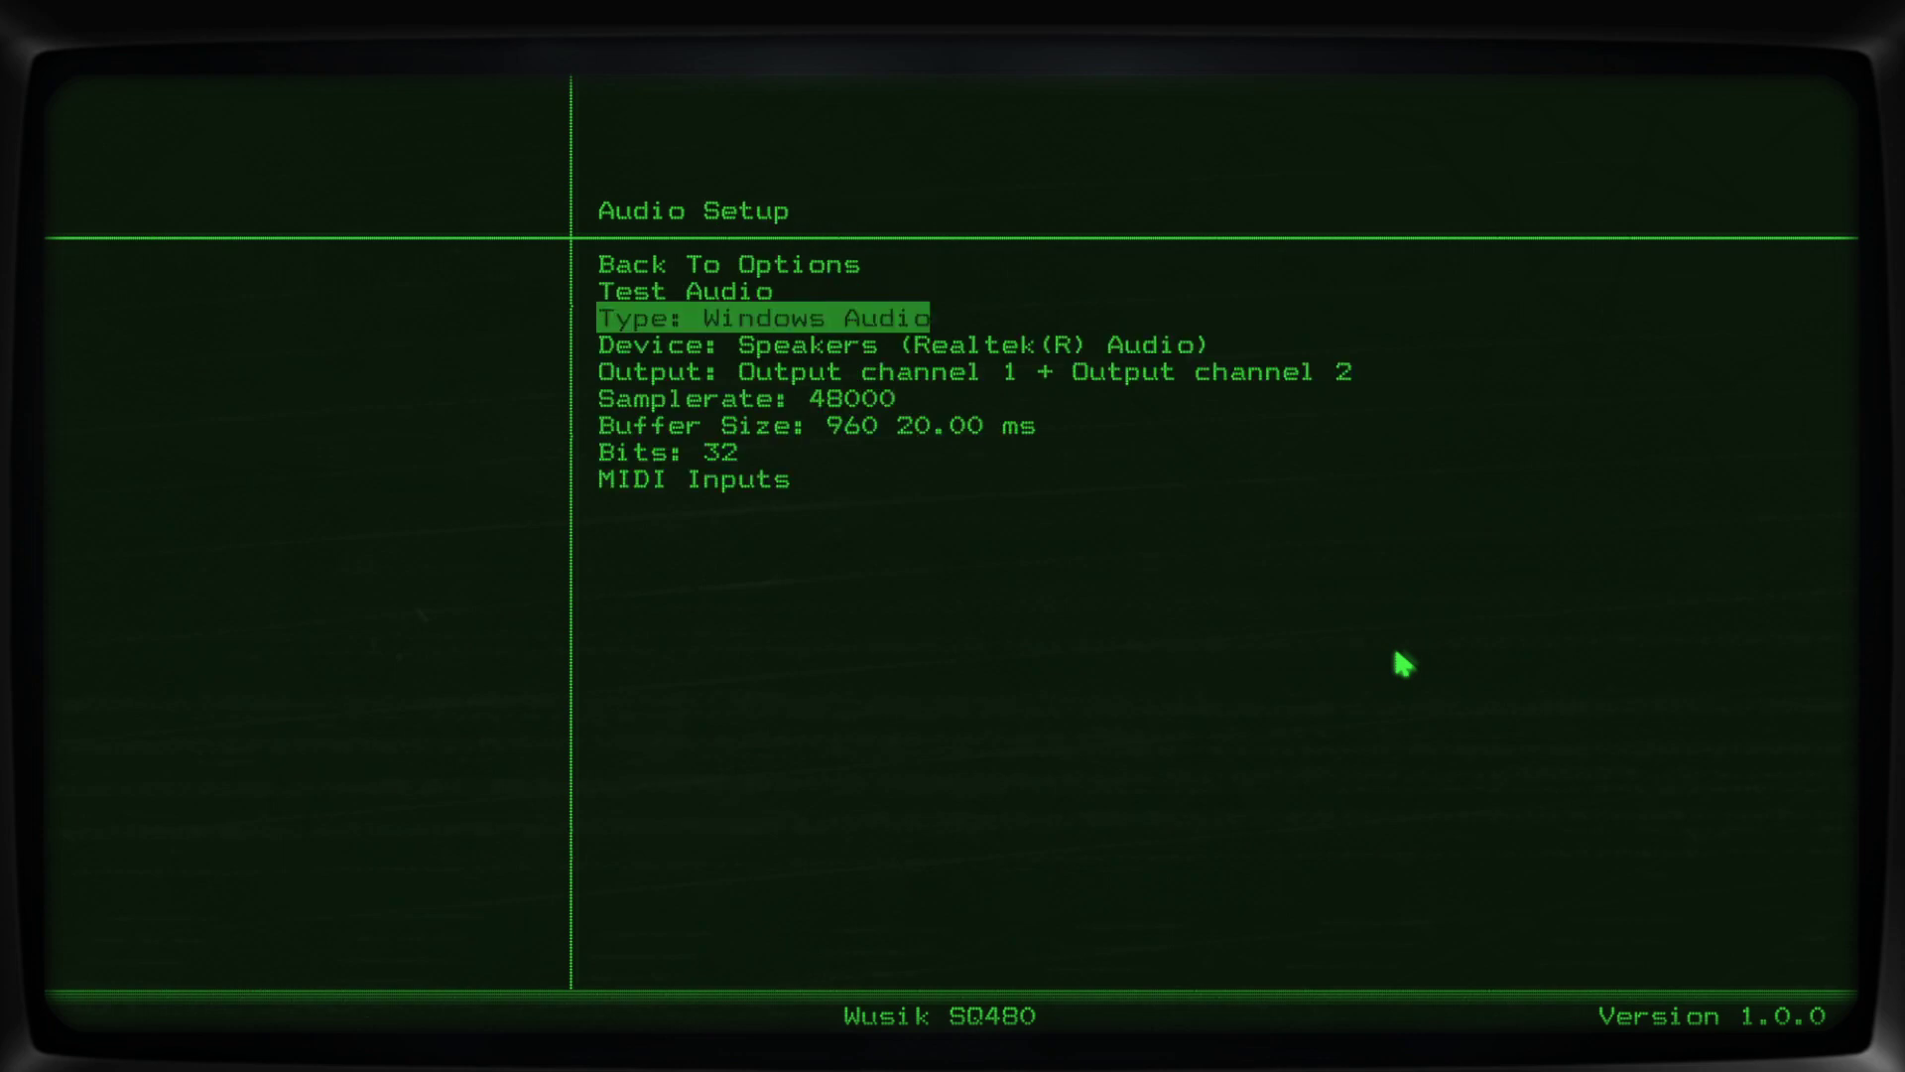
Look through the remaining Audio Setup entries, from the device and sample rate down to the MIDI Inputs.
{"action": "key", "text": "Down"}
{"action": "key", "text": "Down"}
{"action": "key", "text": "Down"}
{"action": "key", "text": "Down"}
{"action": "key", "text": "Down"}
{"action": "key", "text": "Down"}
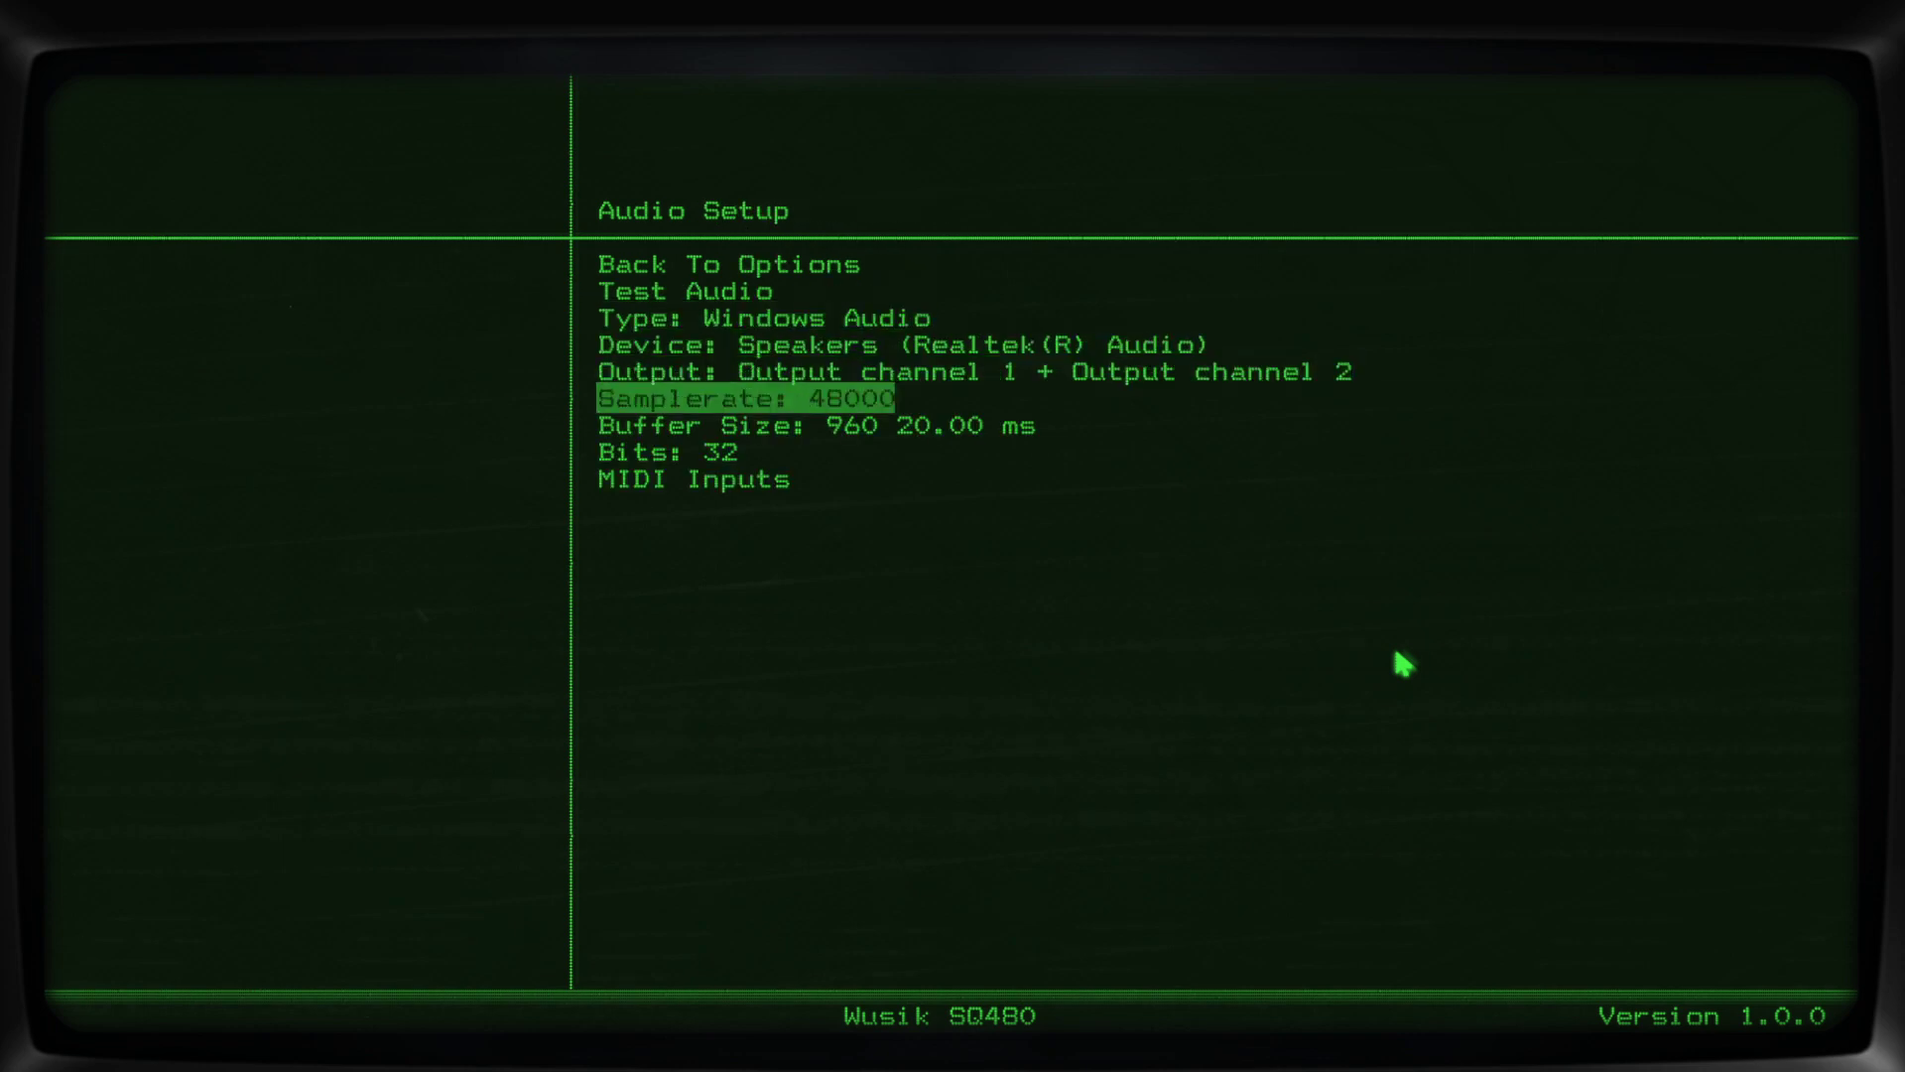
{"action": "key", "text": "Return"}
{"action": "key", "text": "Escape"}
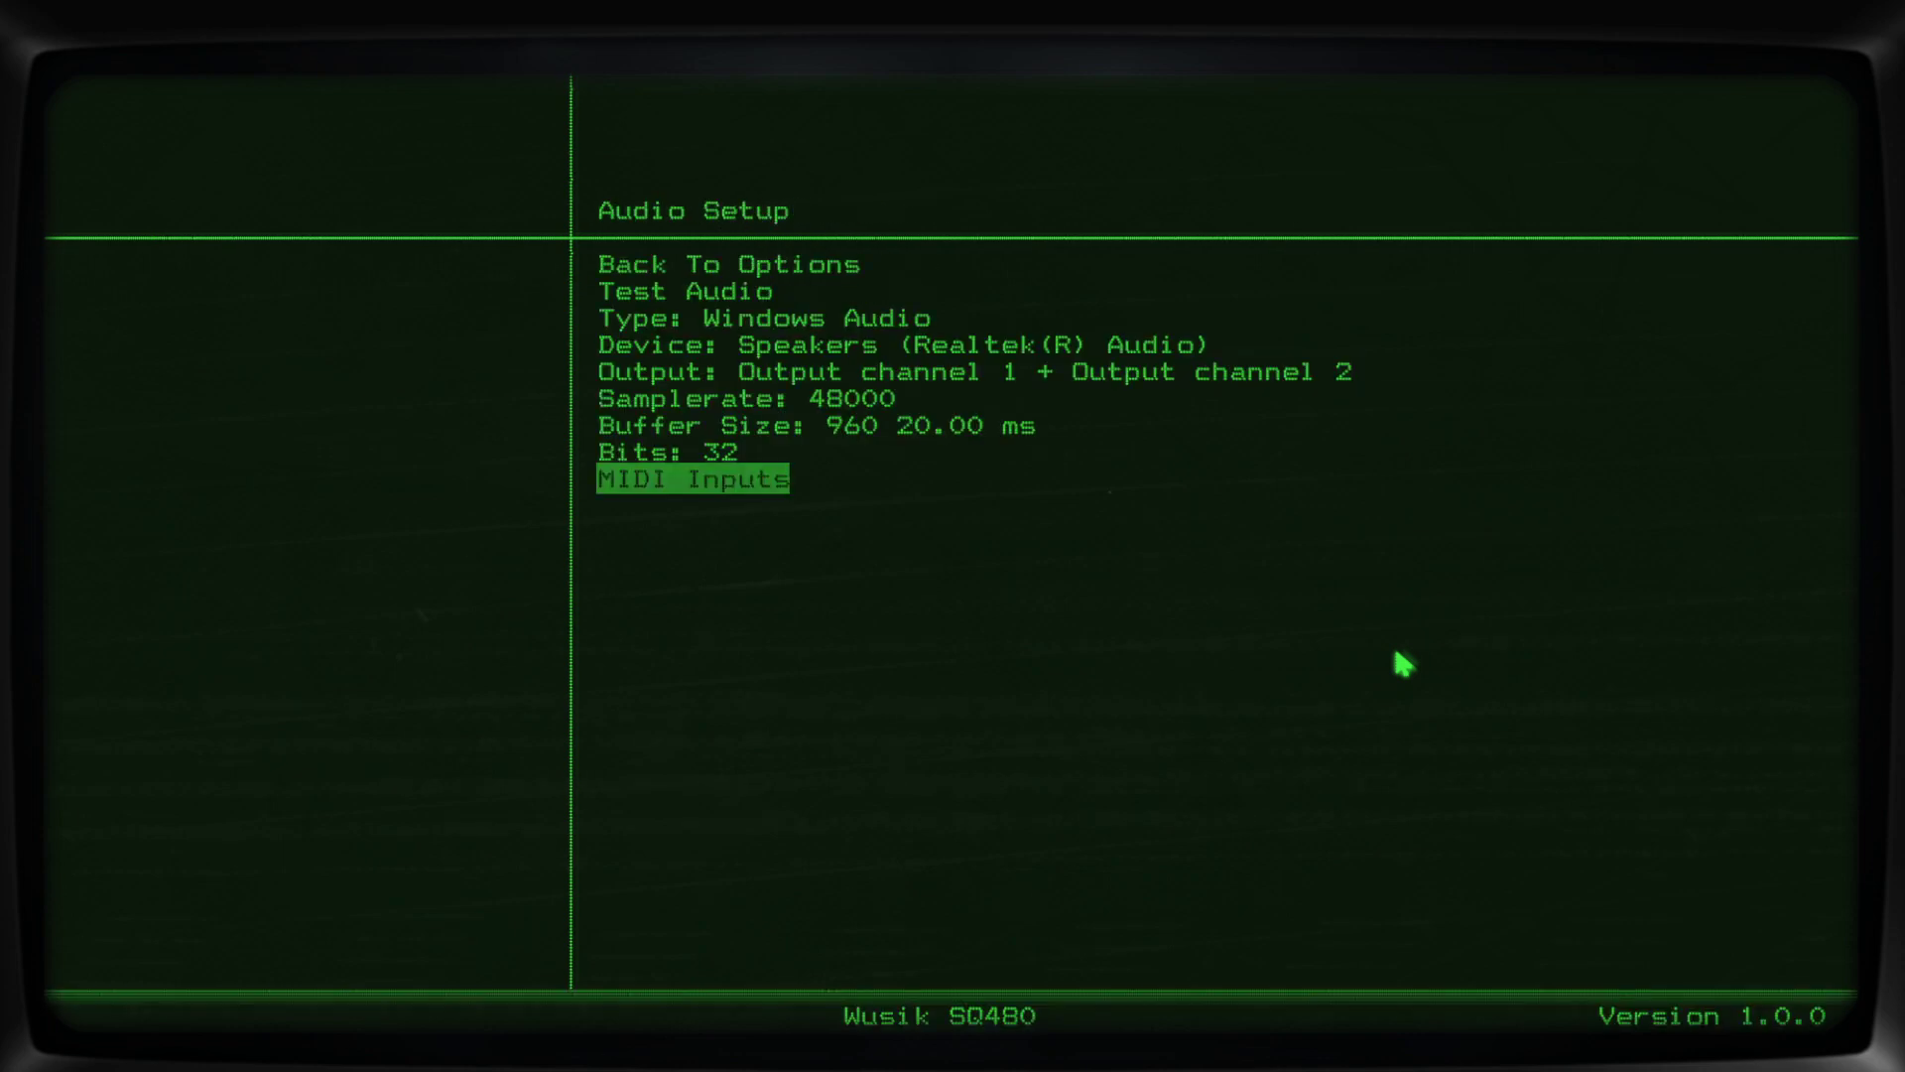
Examine the list of selectable audio buffer sizes and return to the Audio Setup.
{"action": "key", "text": "Up"}
{"action": "key", "text": "Up"}
{"action": "key", "text": "Return"}
{"action": "key", "text": "Escape"}
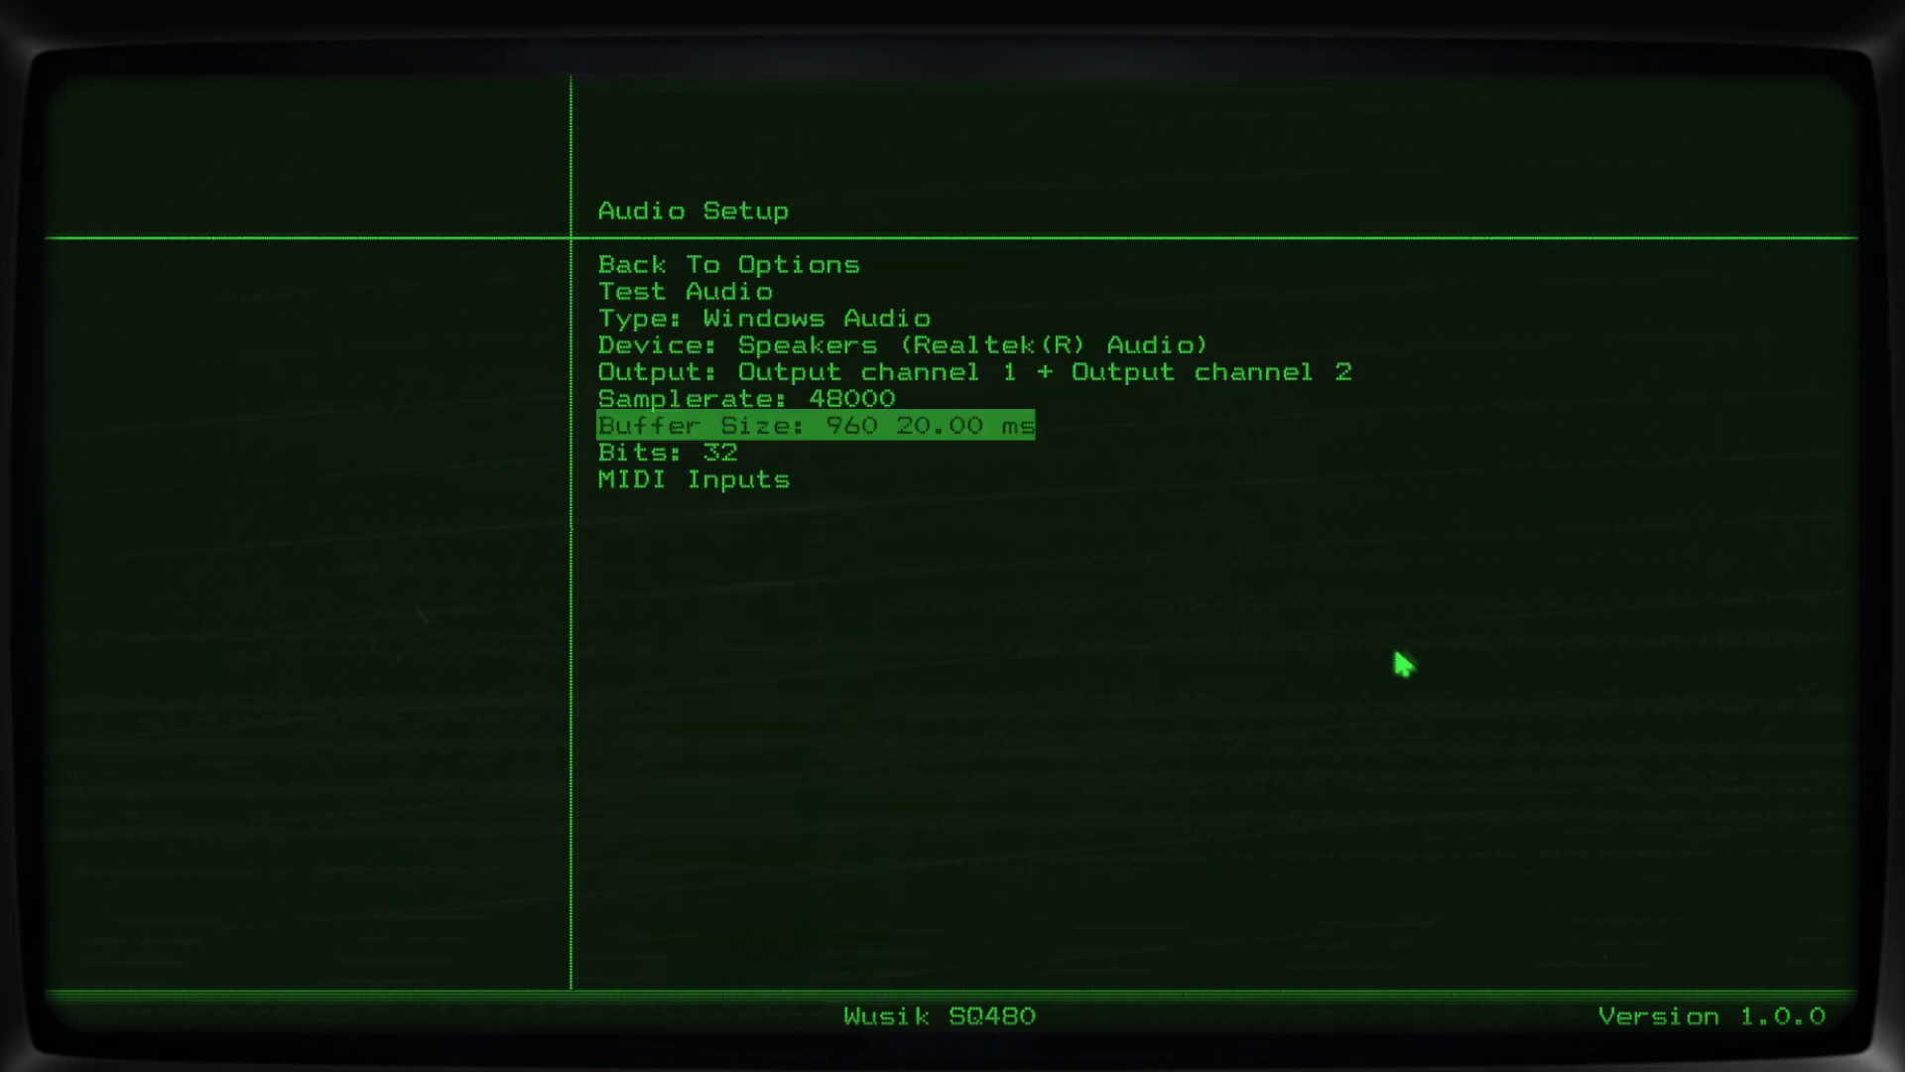
{"action": "key", "text": "Return"}
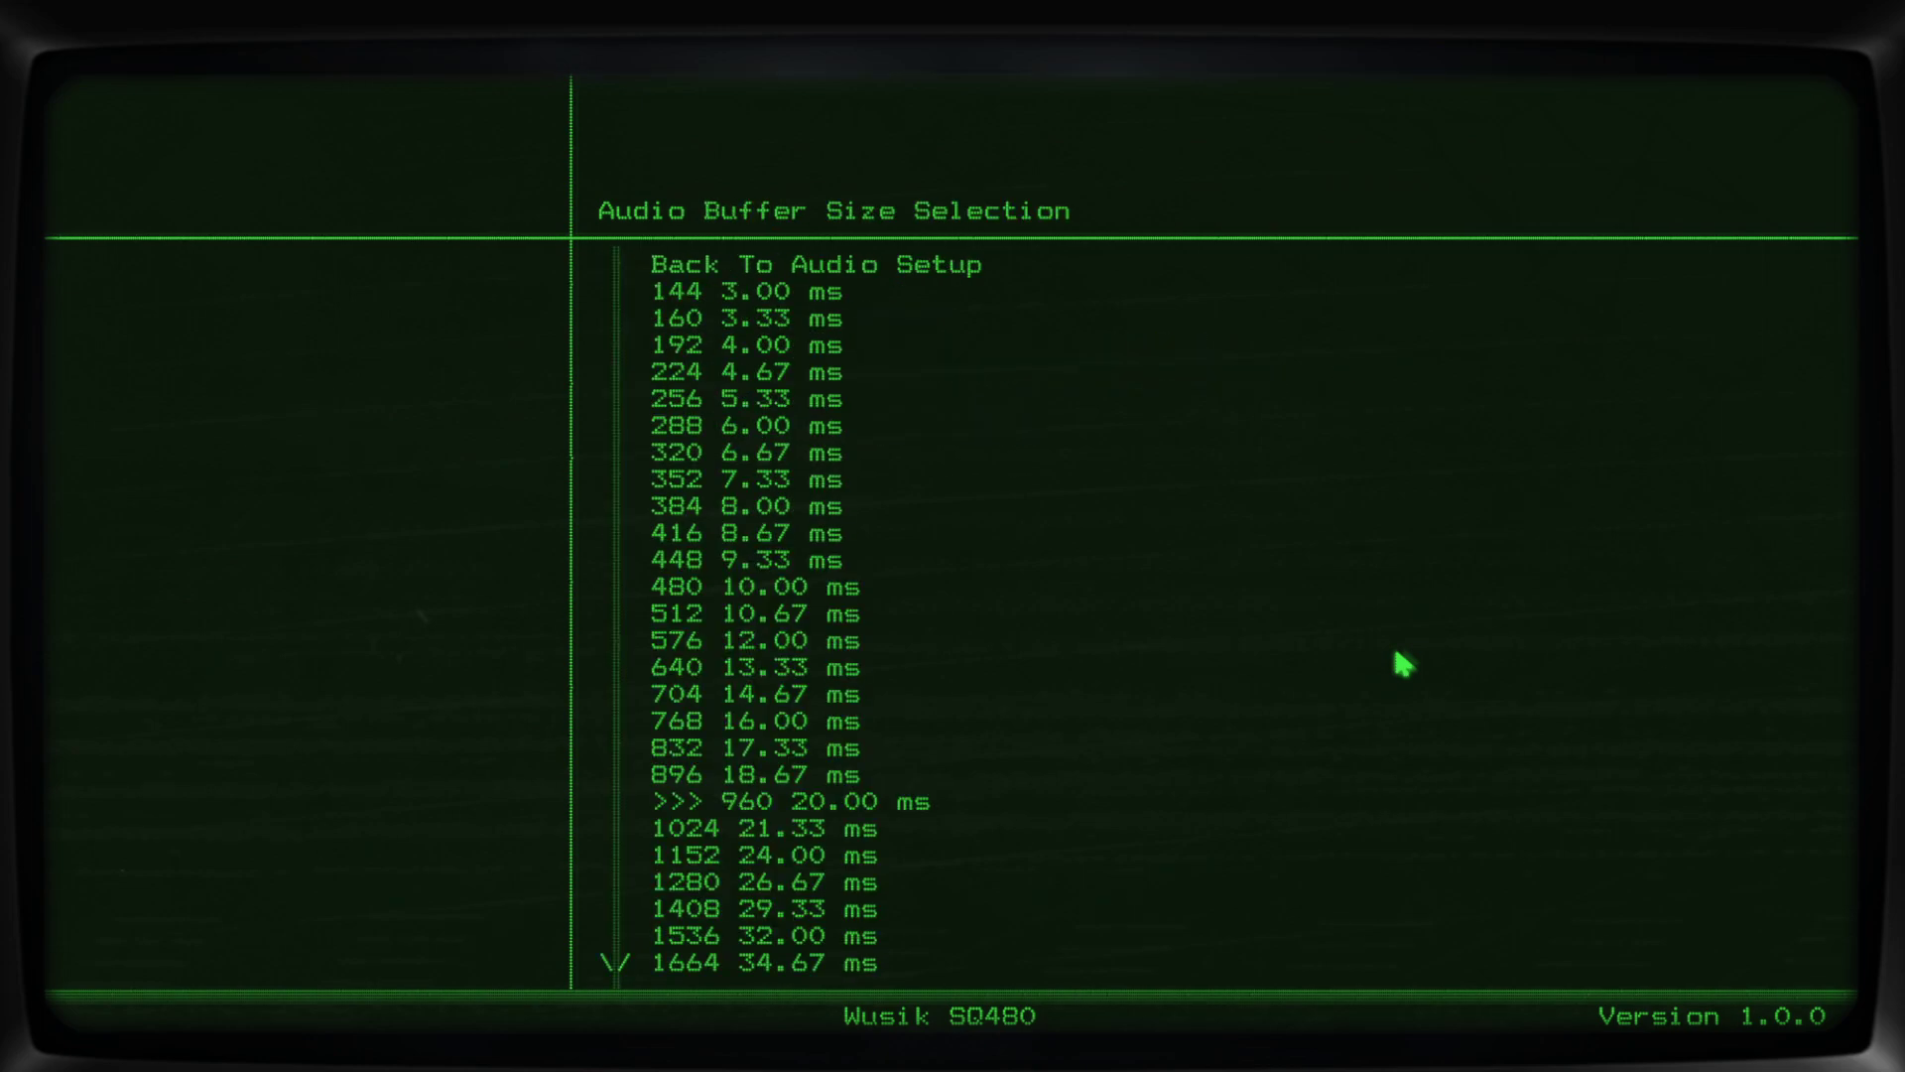
{"action": "key", "text": "Escape"}
{"action": "key", "text": "Down"}
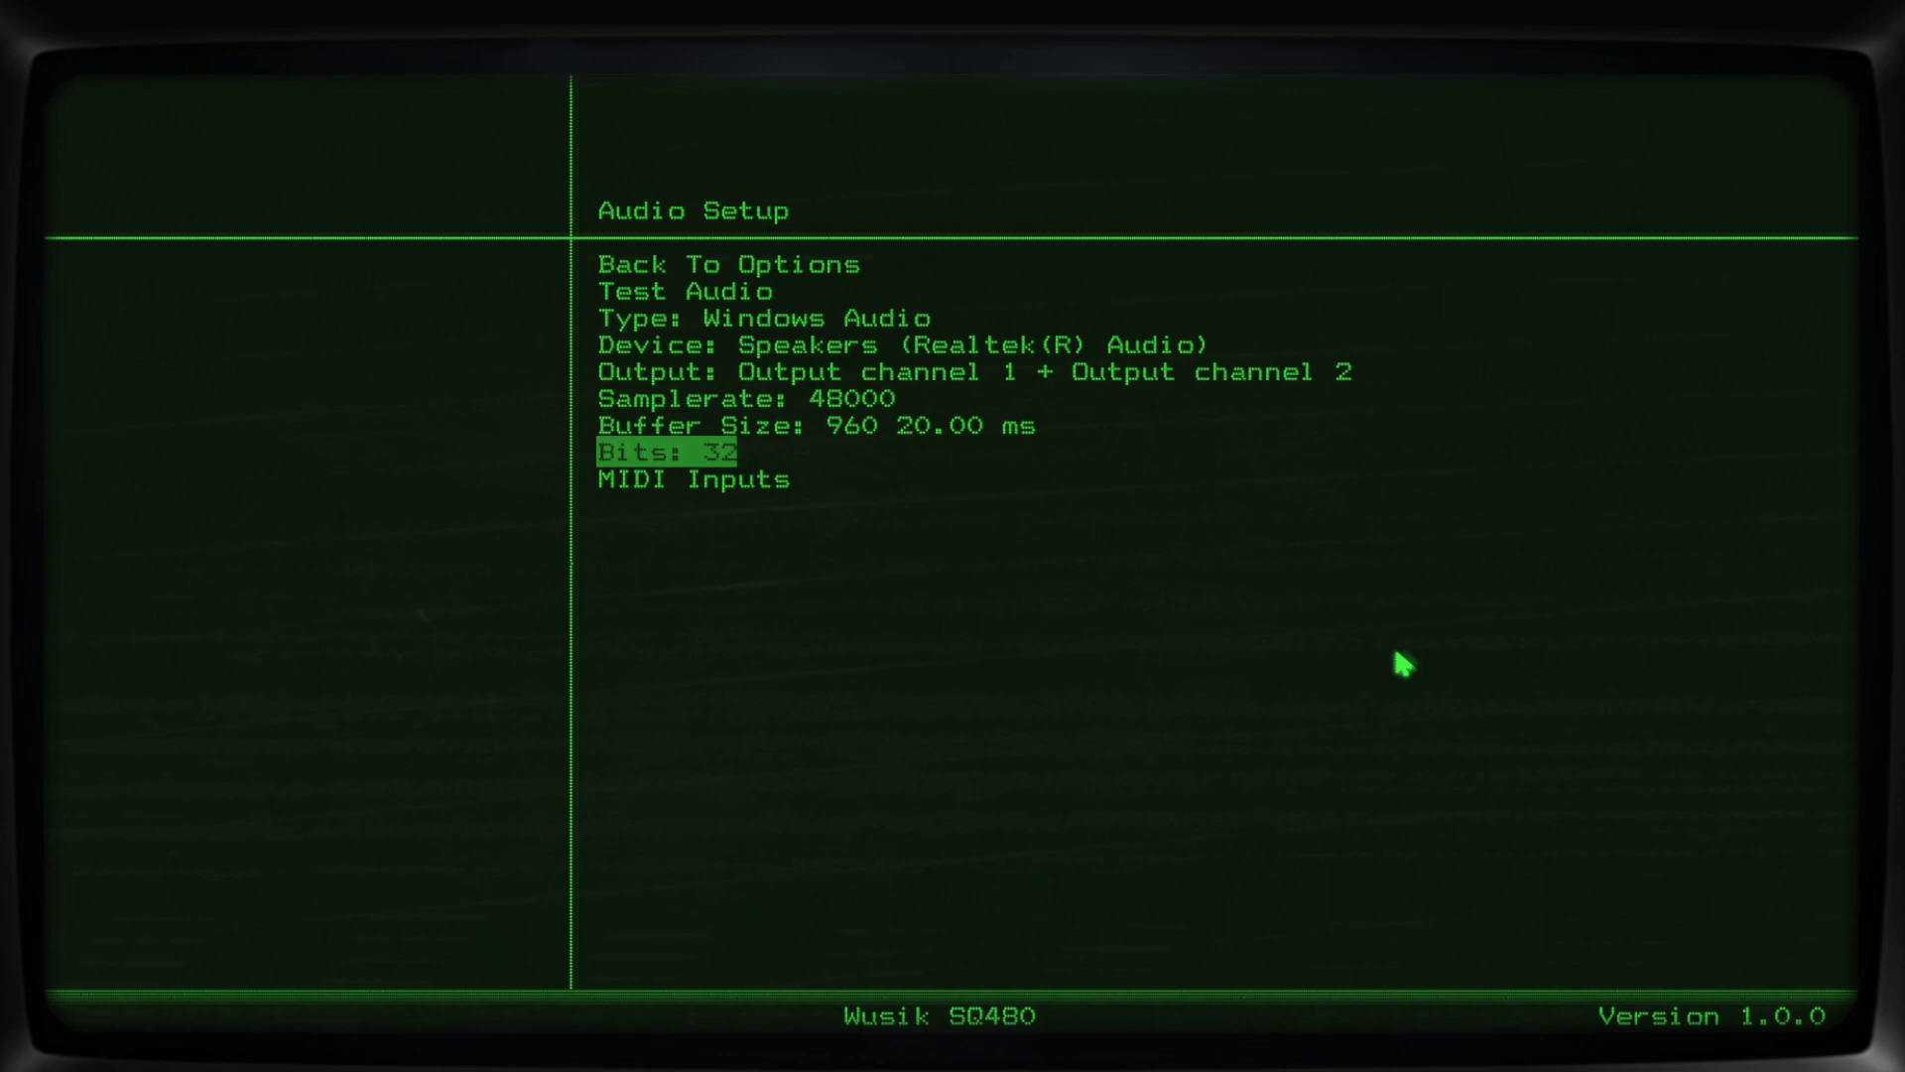
{"action": "key", "text": "Up"}
{"action": "key", "text": "Return"}
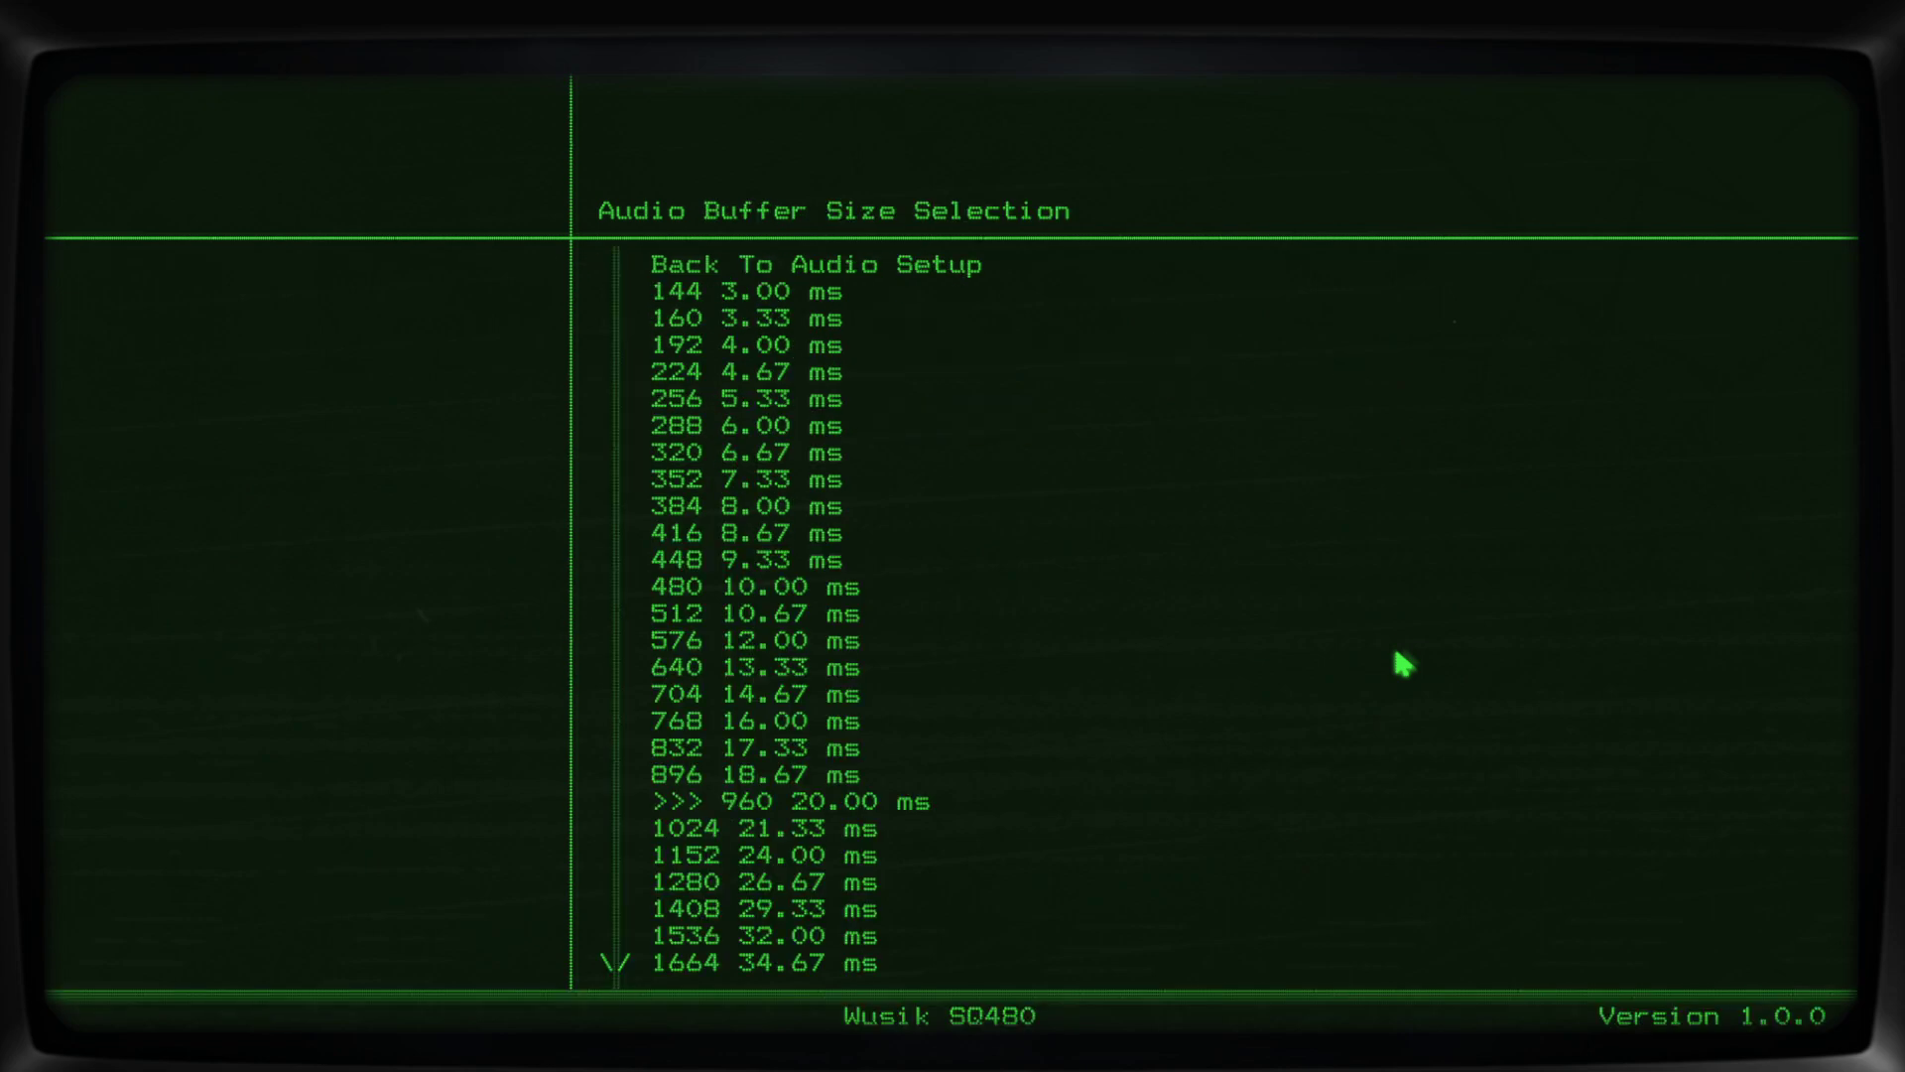
{"action": "key", "text": "Escape"}
Try adding Output channel 5 to the audio output, and remove it again.
{"action": "key", "text": "Up"}
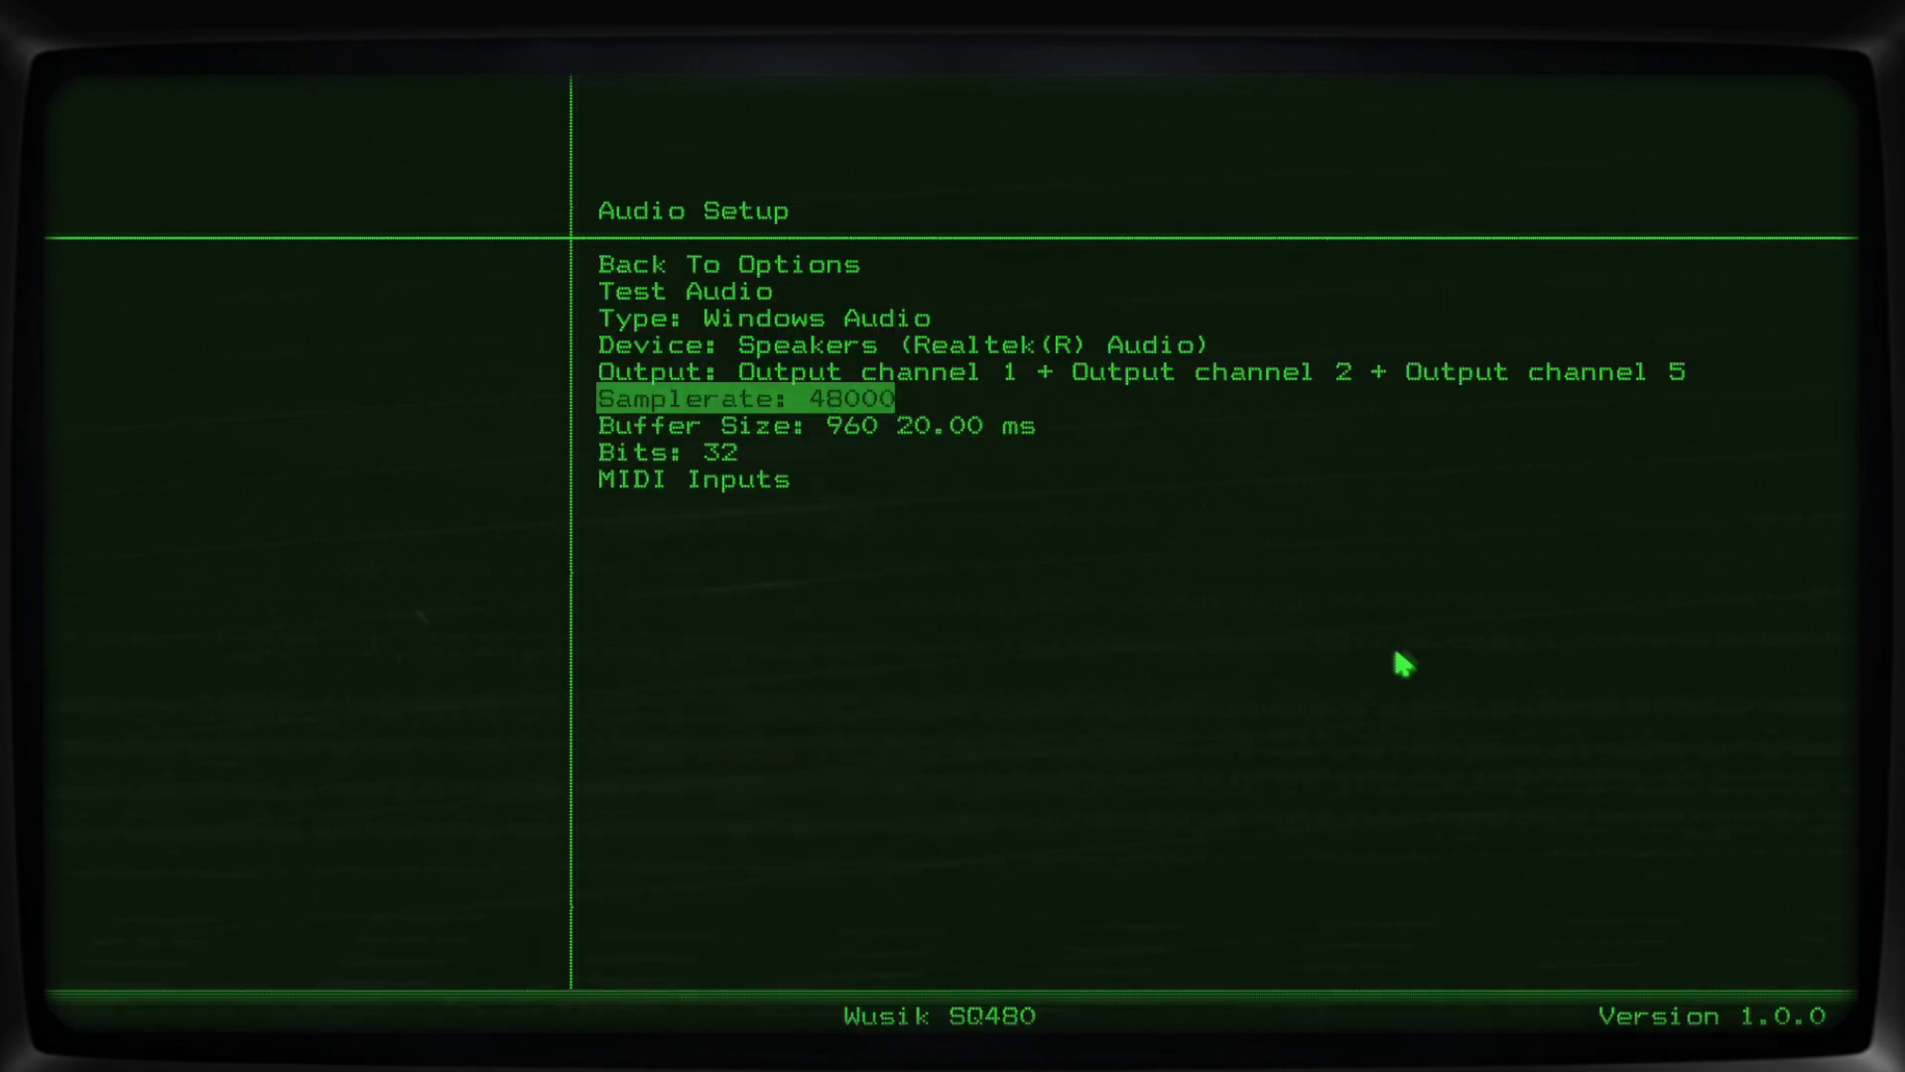
{"action": "key", "text": "Return"}
{"action": "key", "text": "Escape"}
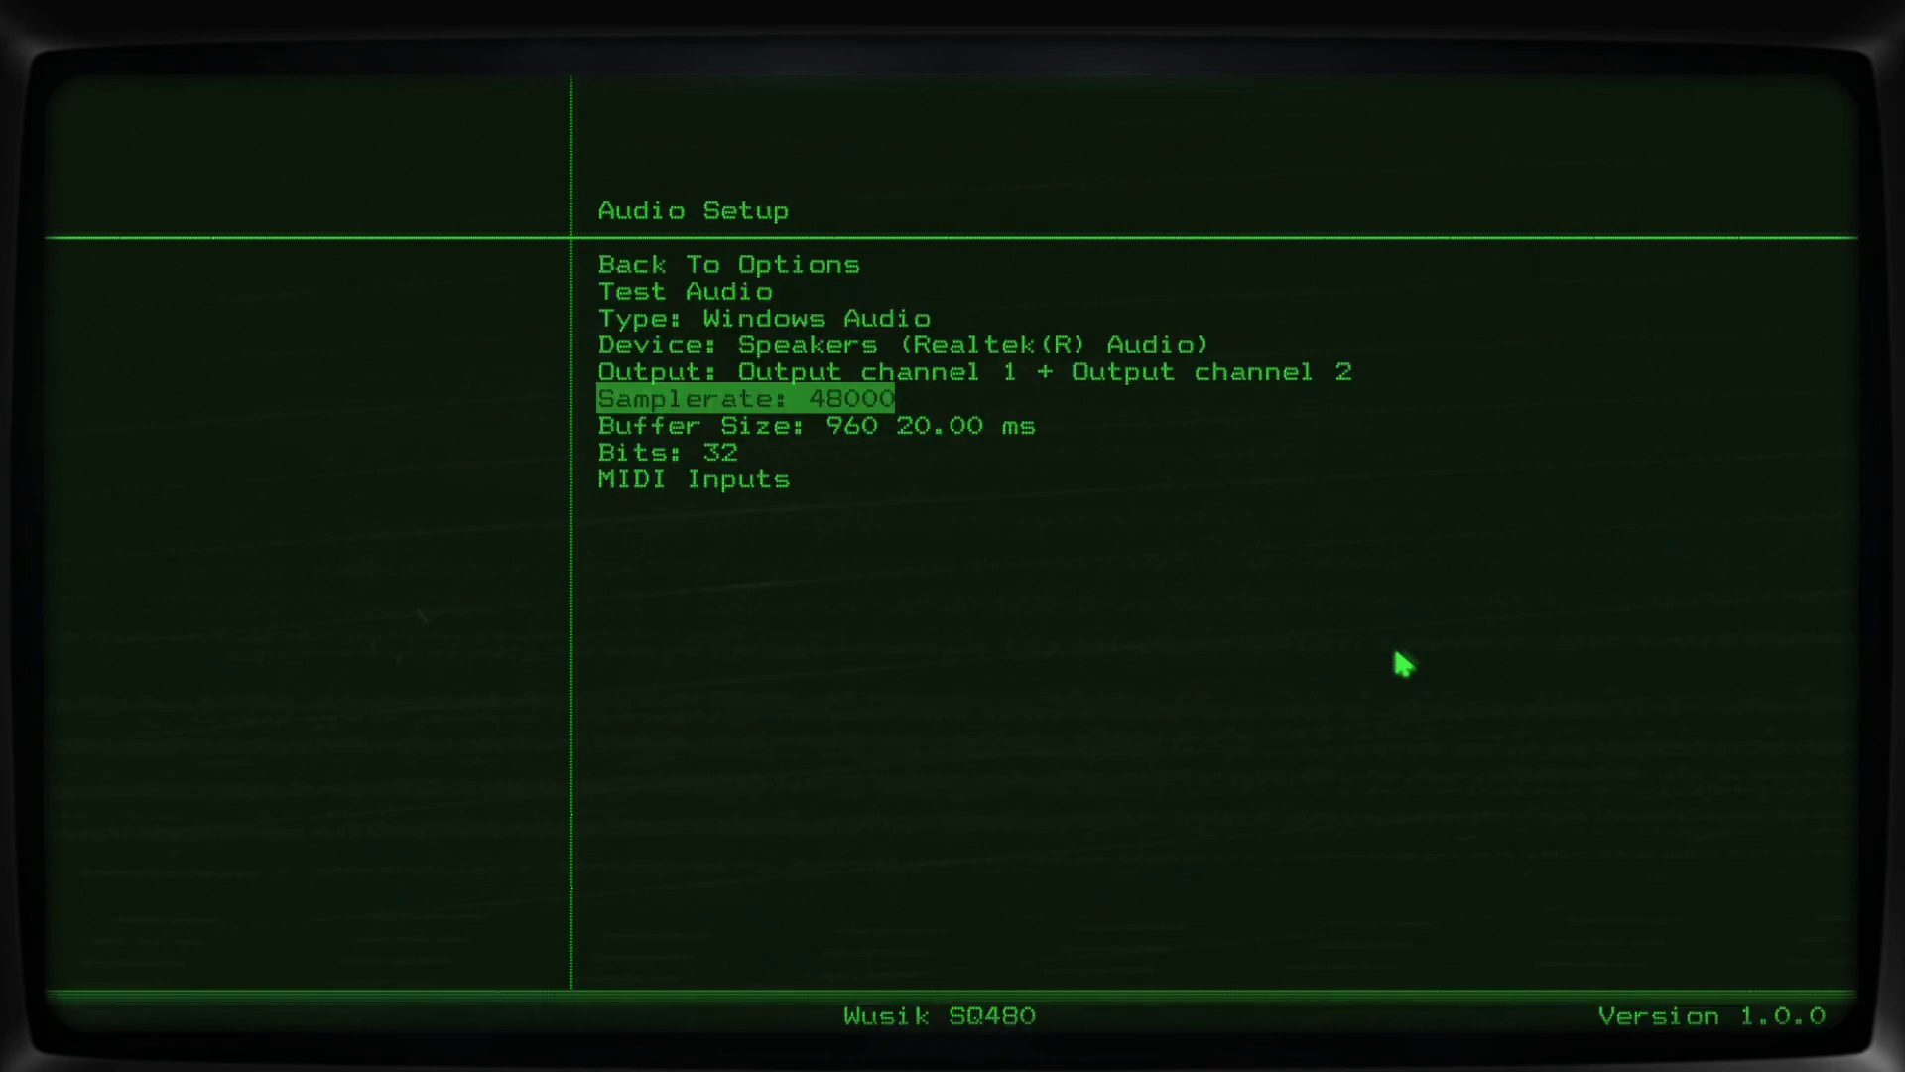
Leave the Audio Setup and return to the options.
{"action": "key", "text": "Up"}
{"action": "key", "text": "Up"}
{"action": "key", "text": "Up"}
{"action": "key", "text": "Up"}
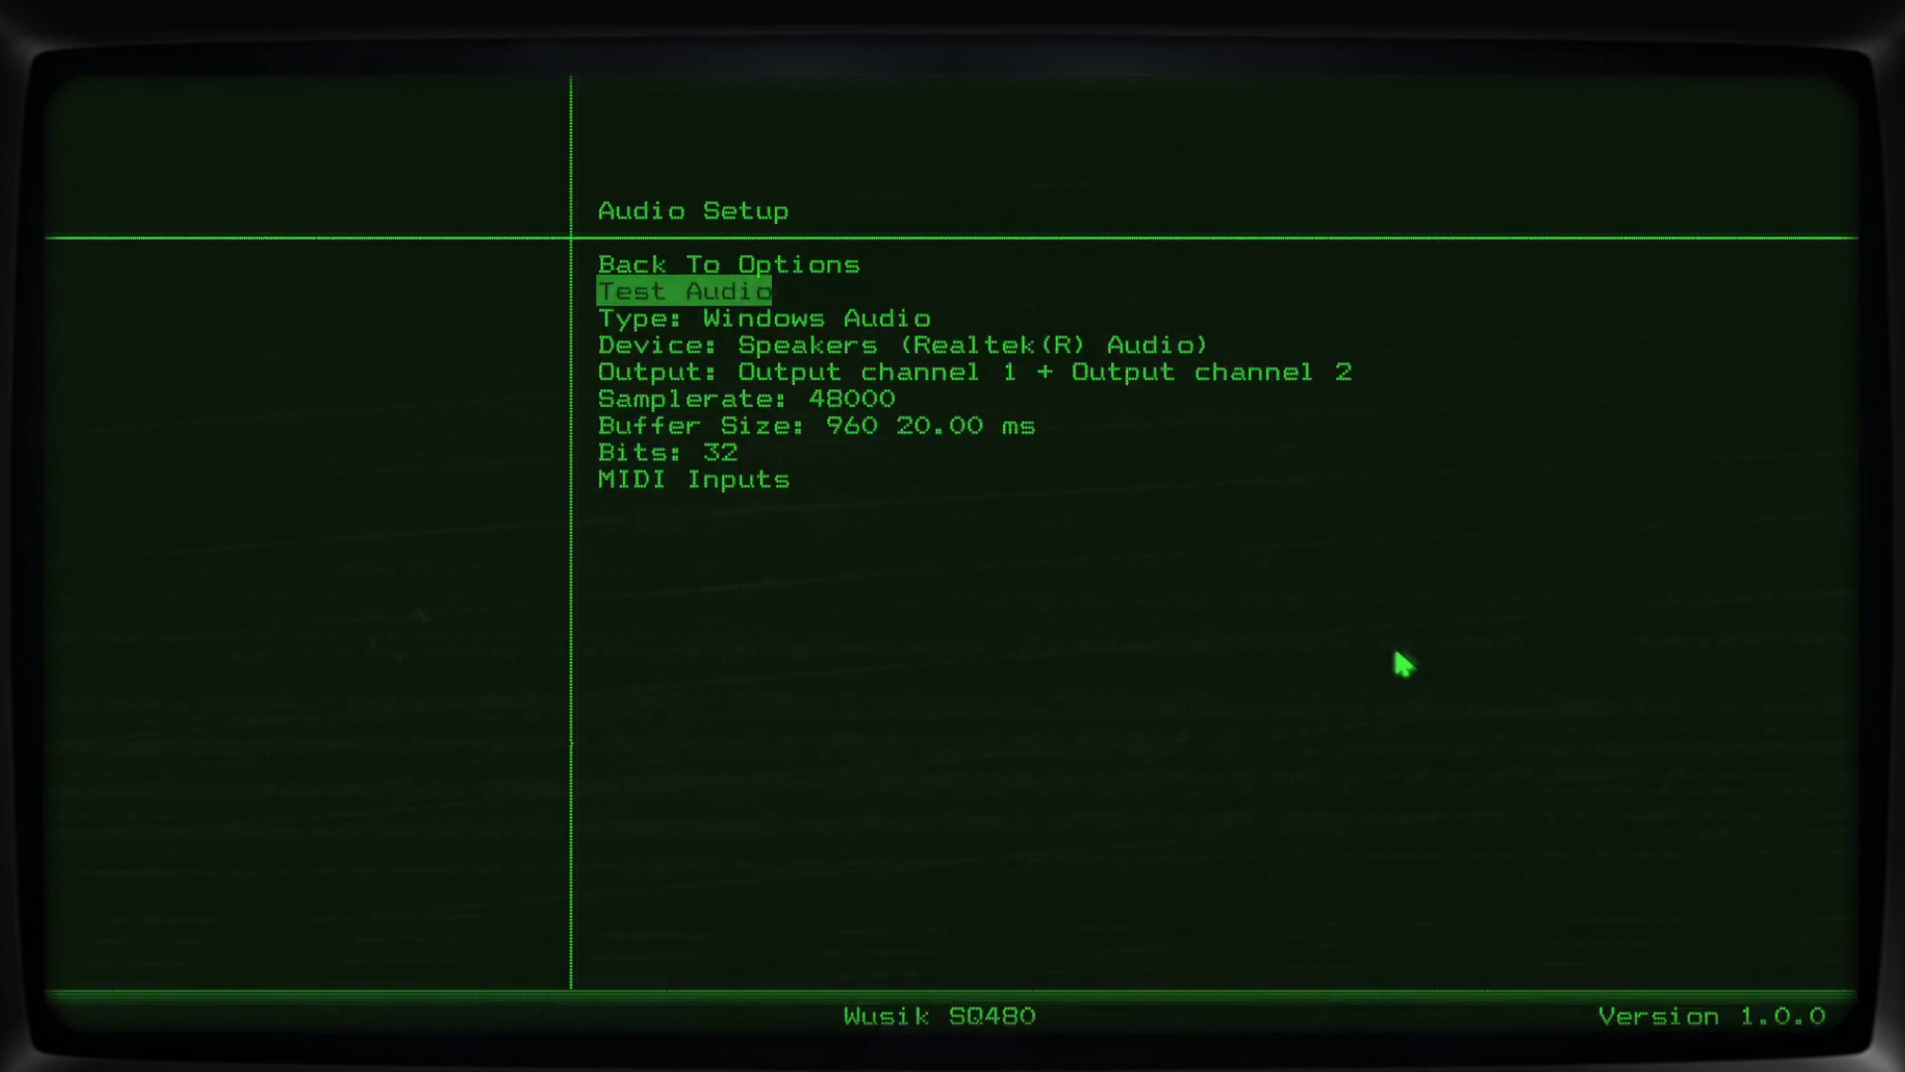
{"action": "key", "text": "Up"}
{"action": "key", "text": "Return"}
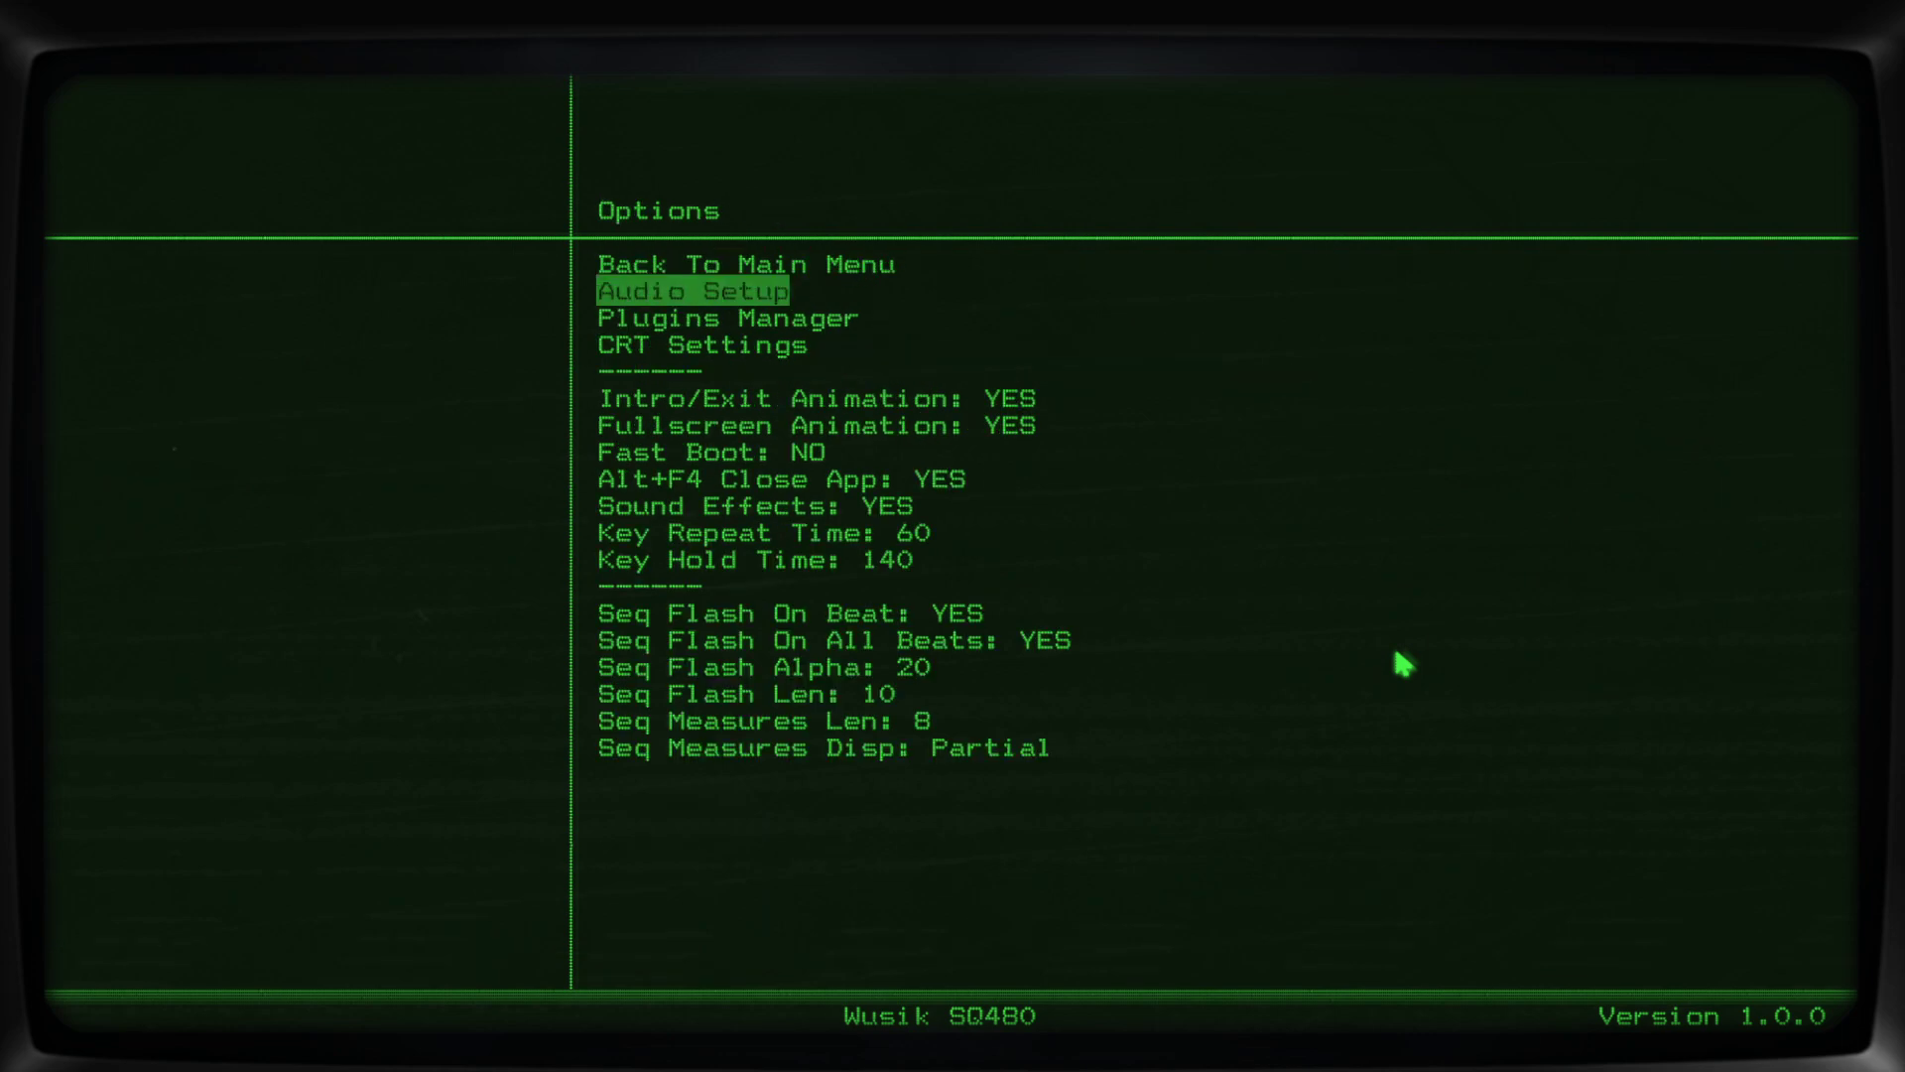
Review the intro, fullscreen, boot, Alt+F4, sound effects and key timing settings in the options.
{"action": "key", "text": "Down"}
{"action": "key", "text": "Down"}
{"action": "key", "text": "Down"}
{"action": "key", "text": "Down"}
{"action": "key", "text": "Up"}
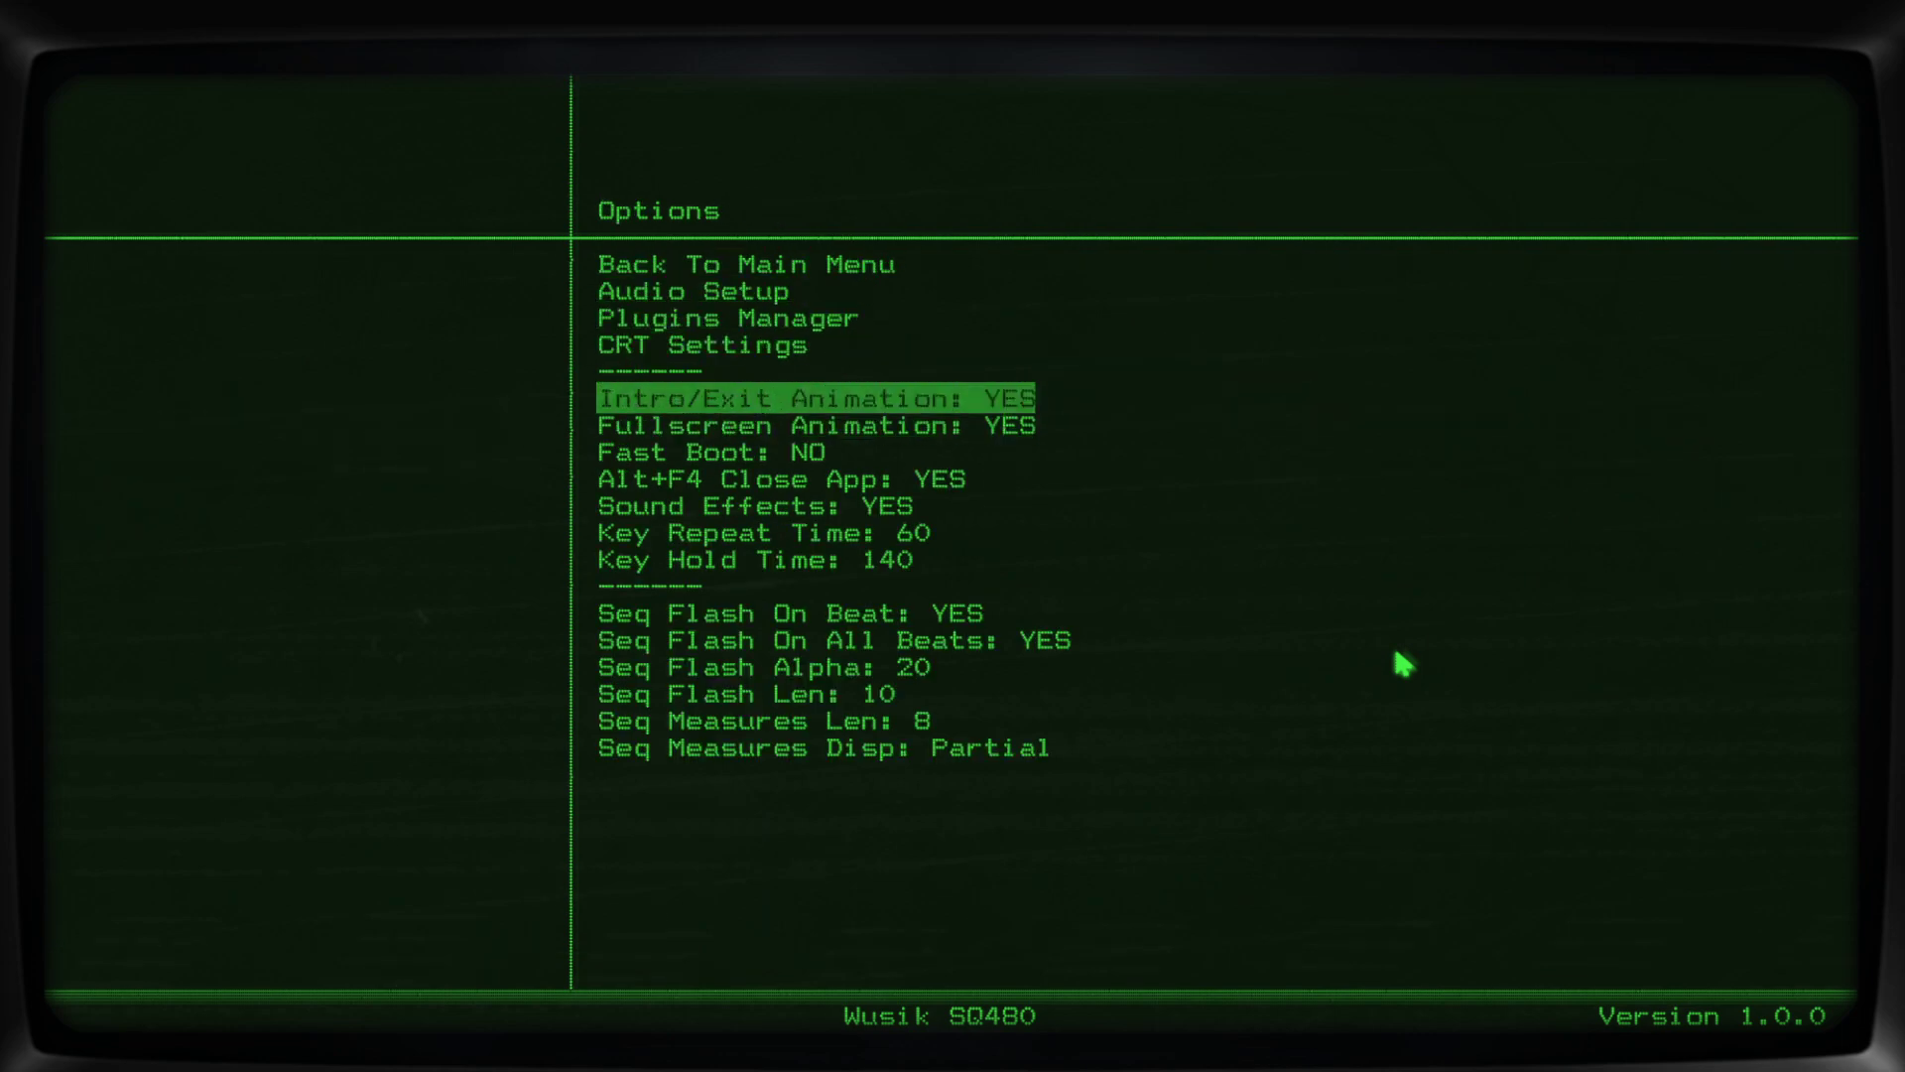
{"action": "key", "text": "Down"}
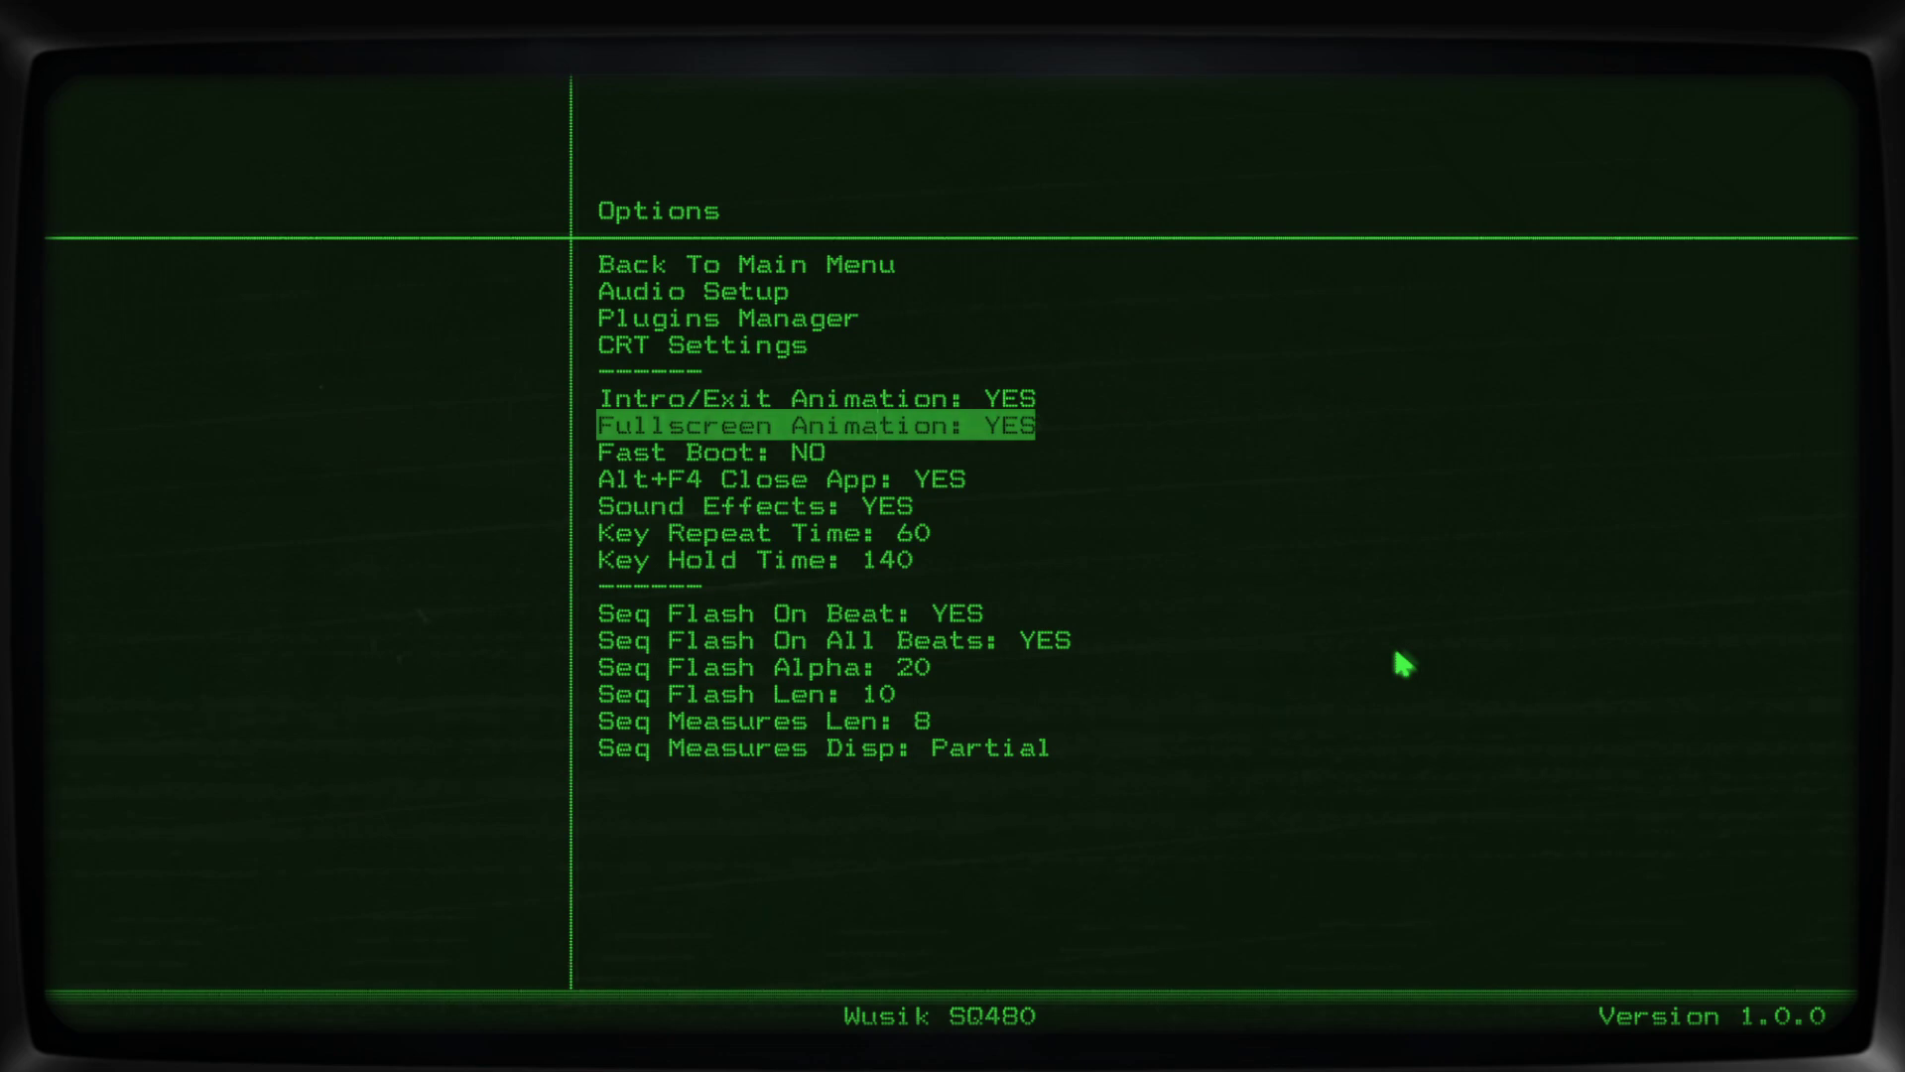
{"action": "key", "text": "Down"}
{"action": "key", "text": "Down"}
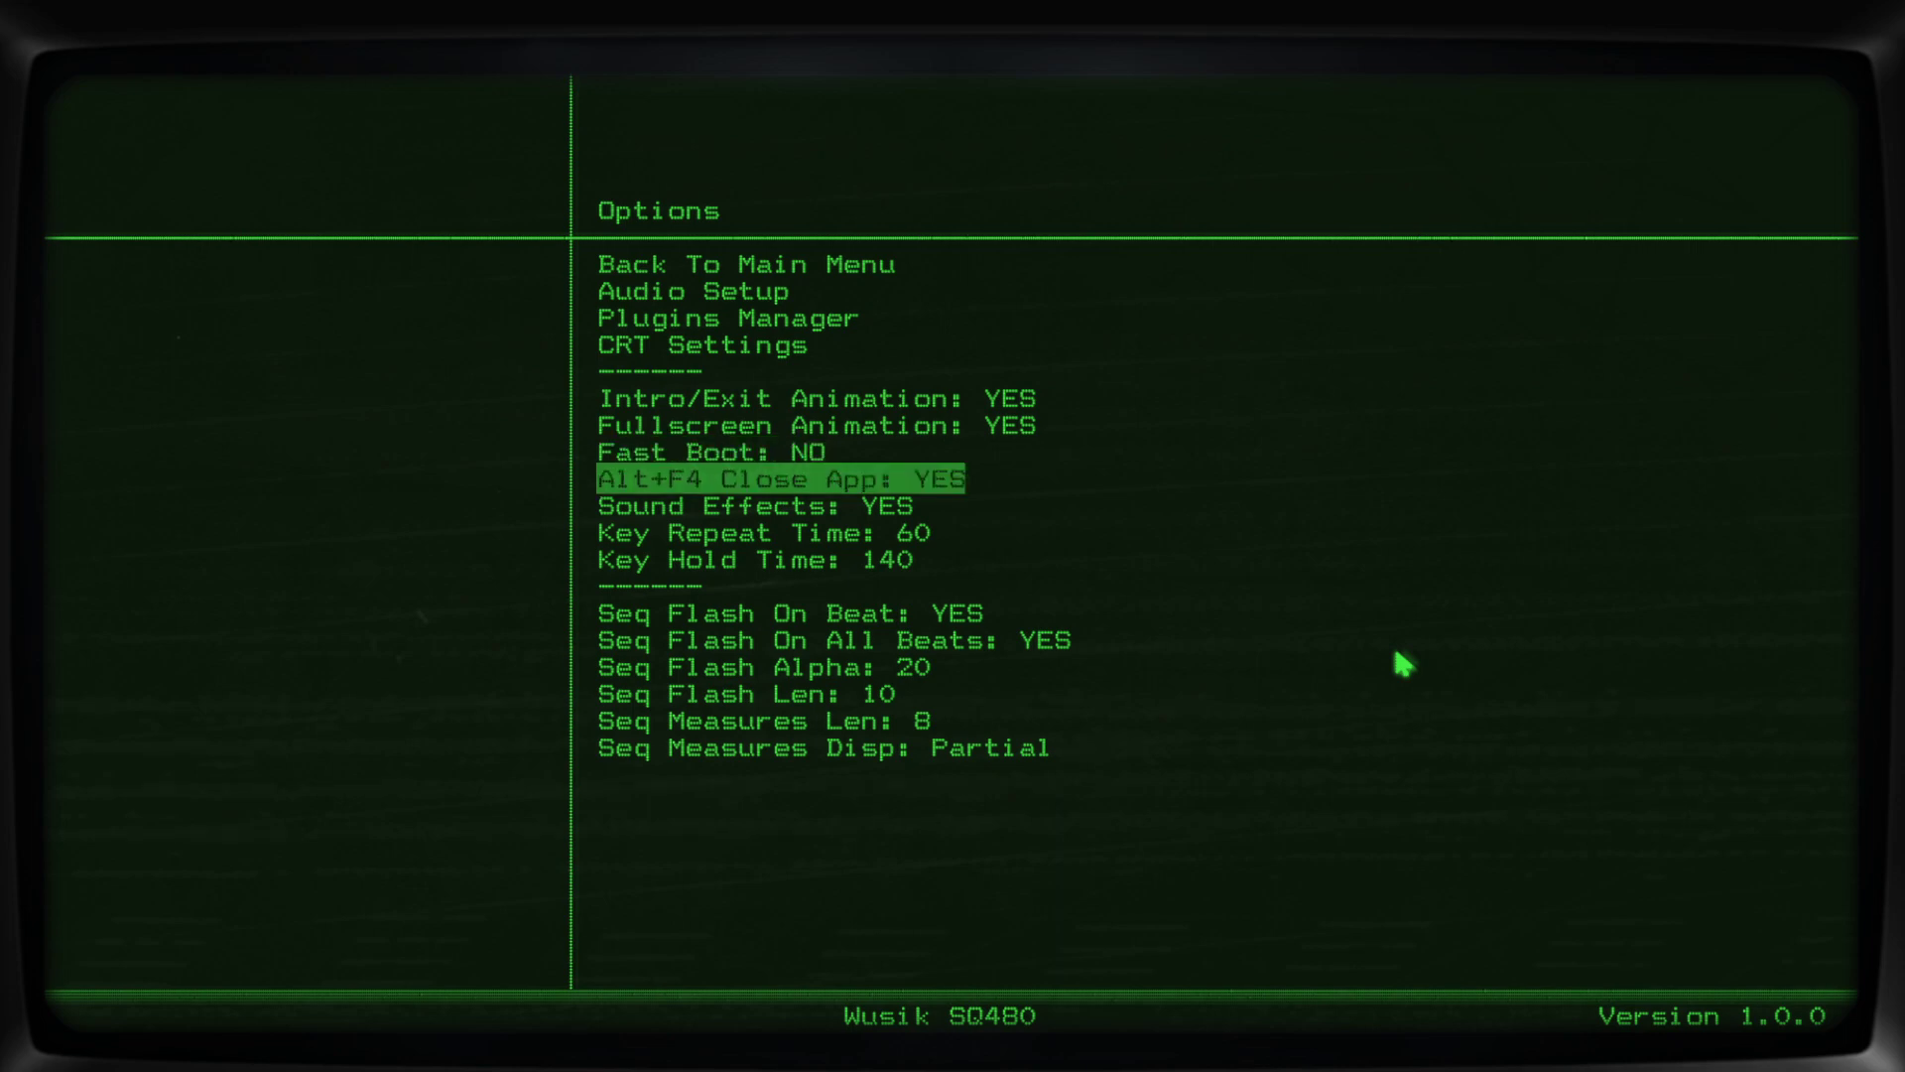
{"action": "key", "text": "Down"}
{"action": "key", "text": "Down"}
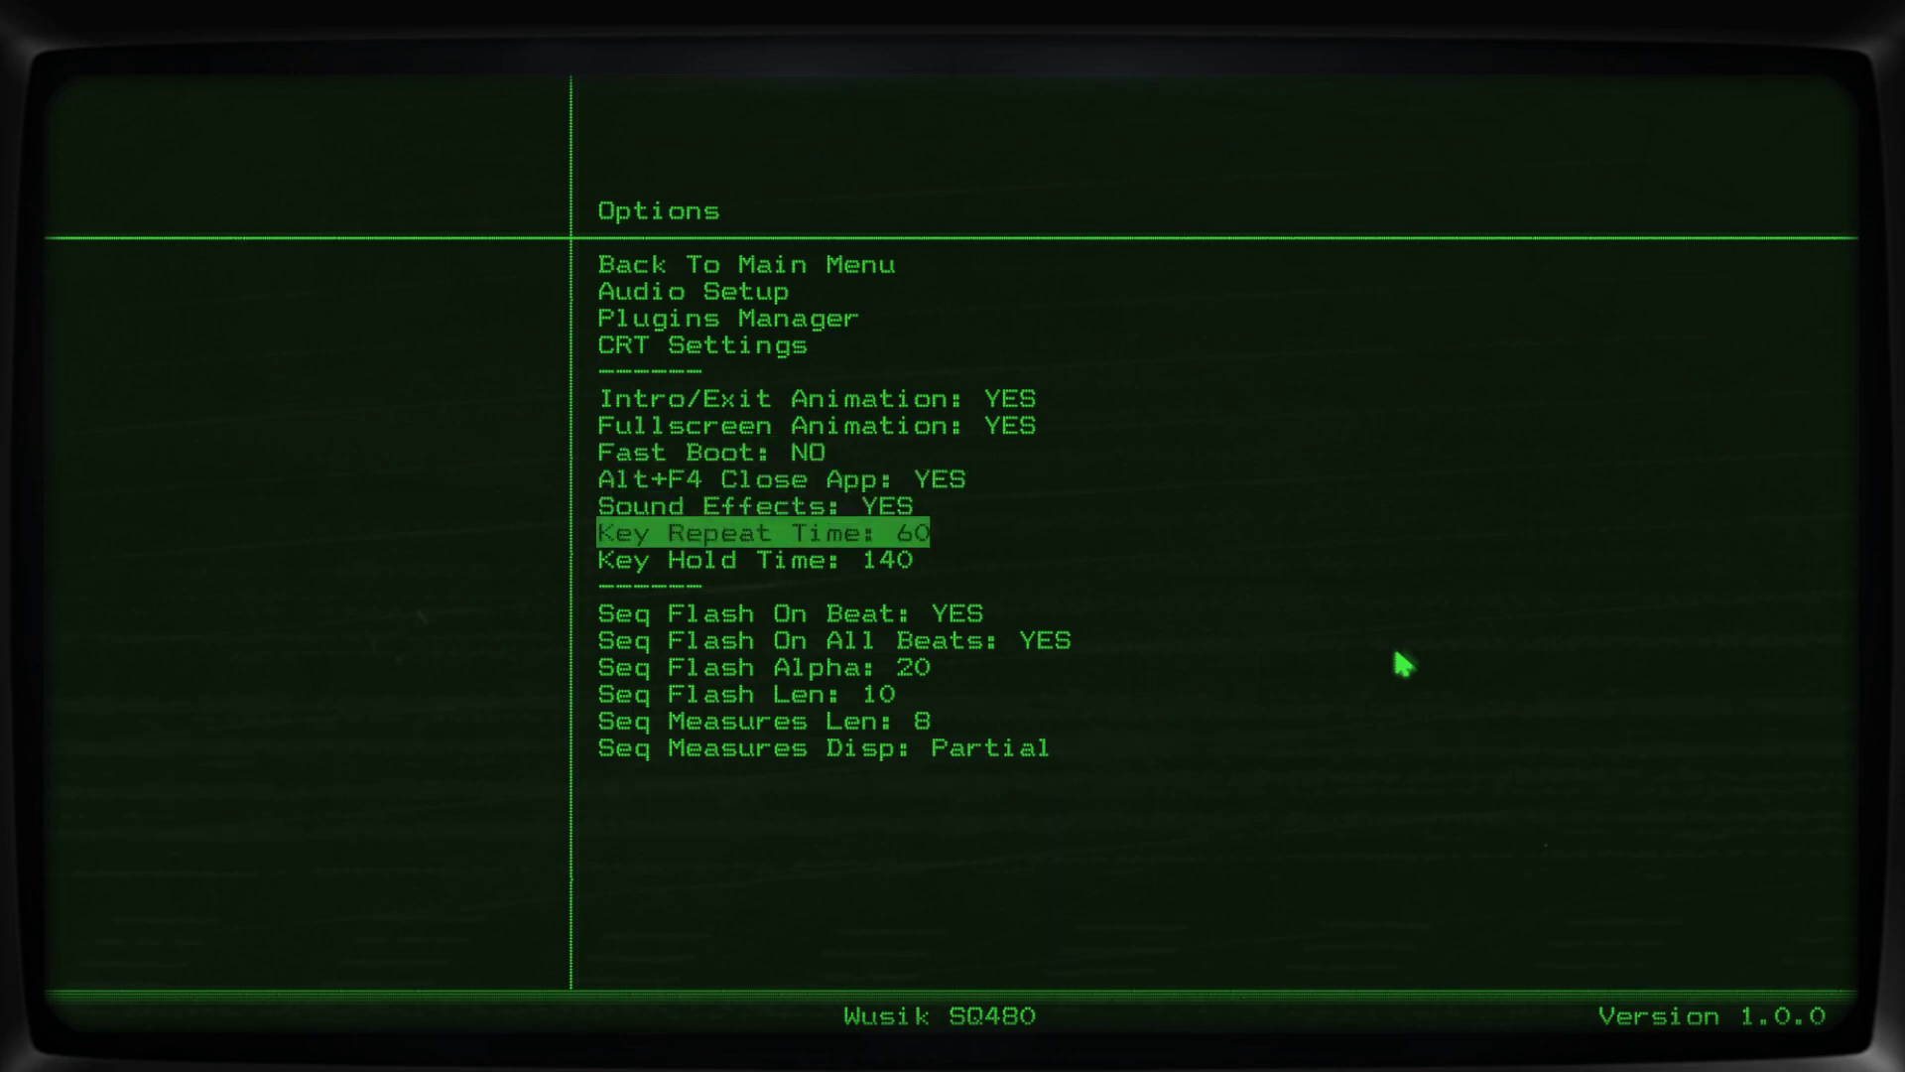
{"action": "key", "text": "Down"}
{"action": "key", "text": "Down"}
{"action": "key", "text": "Down"}
{"action": "key", "text": "Up"}
{"action": "key", "text": "Up"}
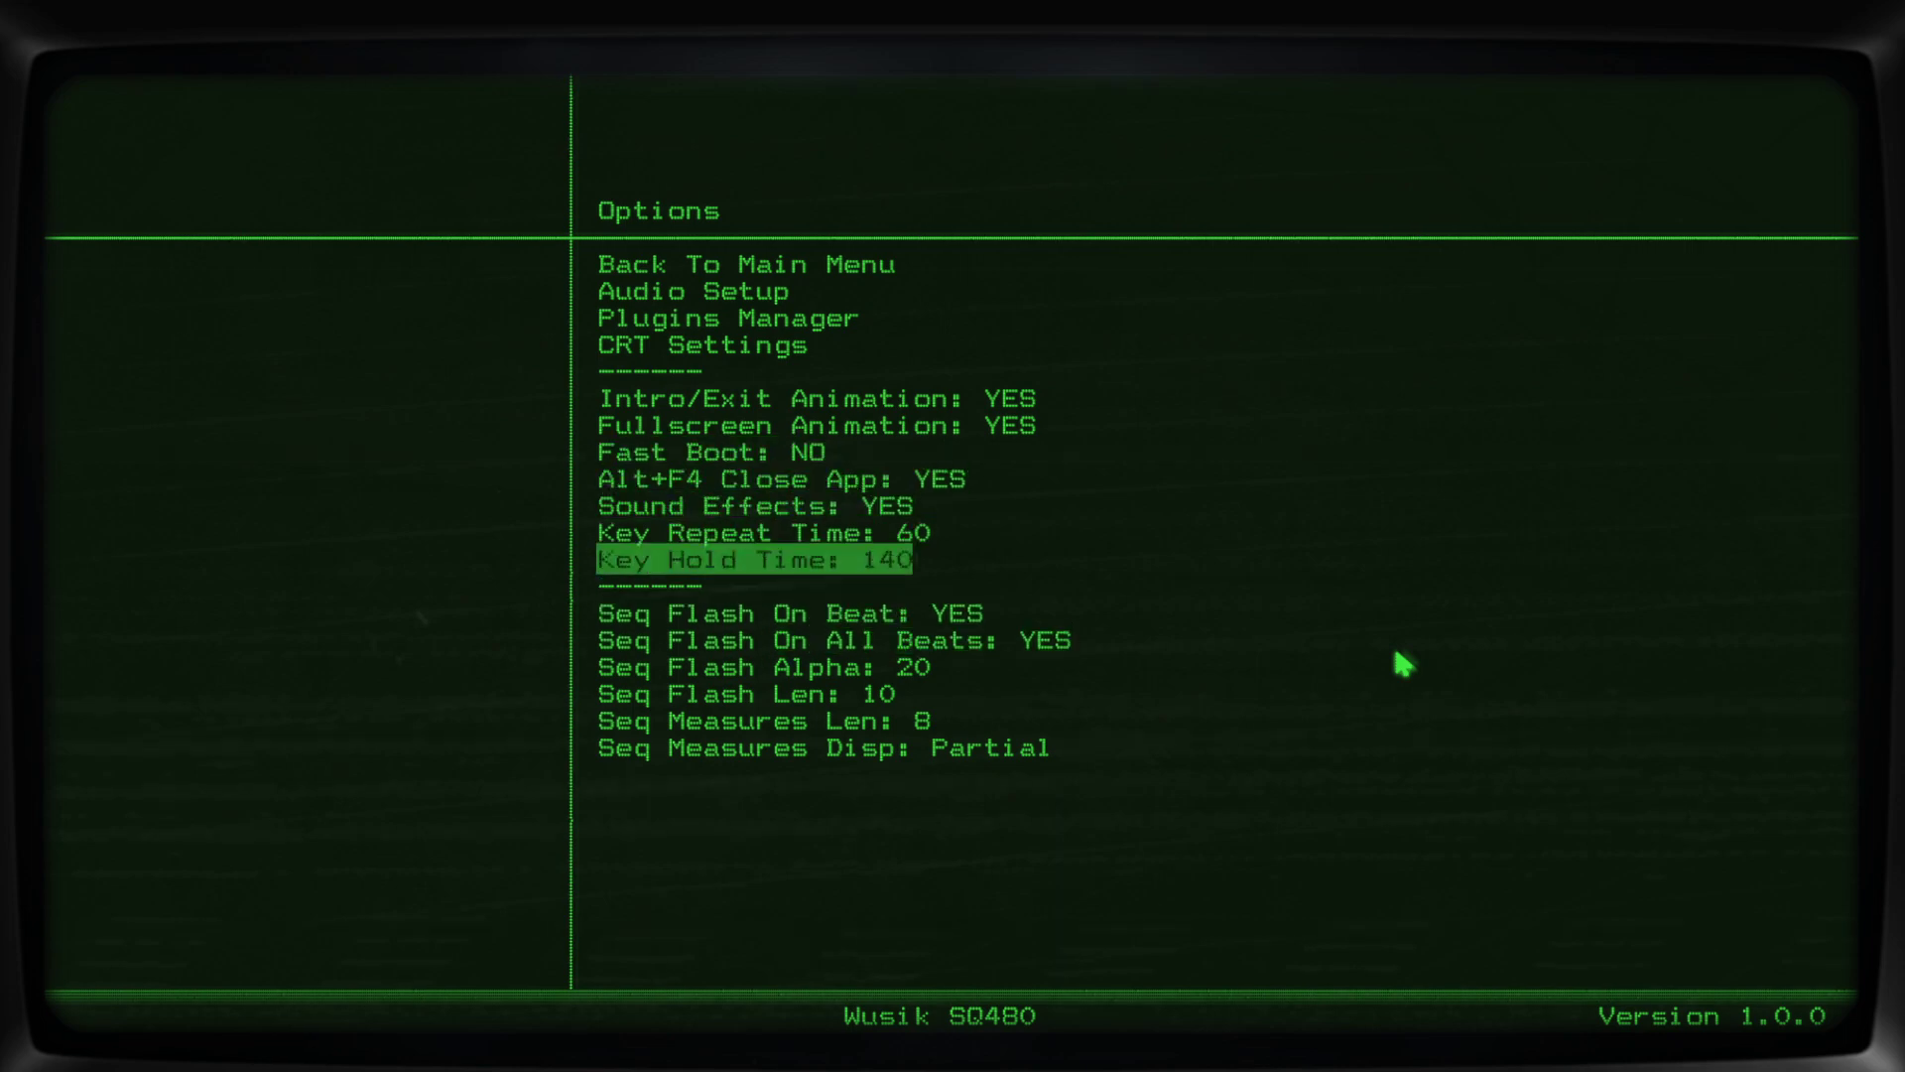
Open the CRT Settings from the options.
{"action": "key", "text": "Up"}
{"action": "key", "text": "Up"}
{"action": "key", "text": "Up"}
{"action": "key", "text": "Up"}
{"action": "key", "text": "Up"}
{"action": "key", "text": "Up"}
{"action": "key", "text": "Up"}
{"action": "key", "text": "Up"}
{"action": "key", "text": "Down"}
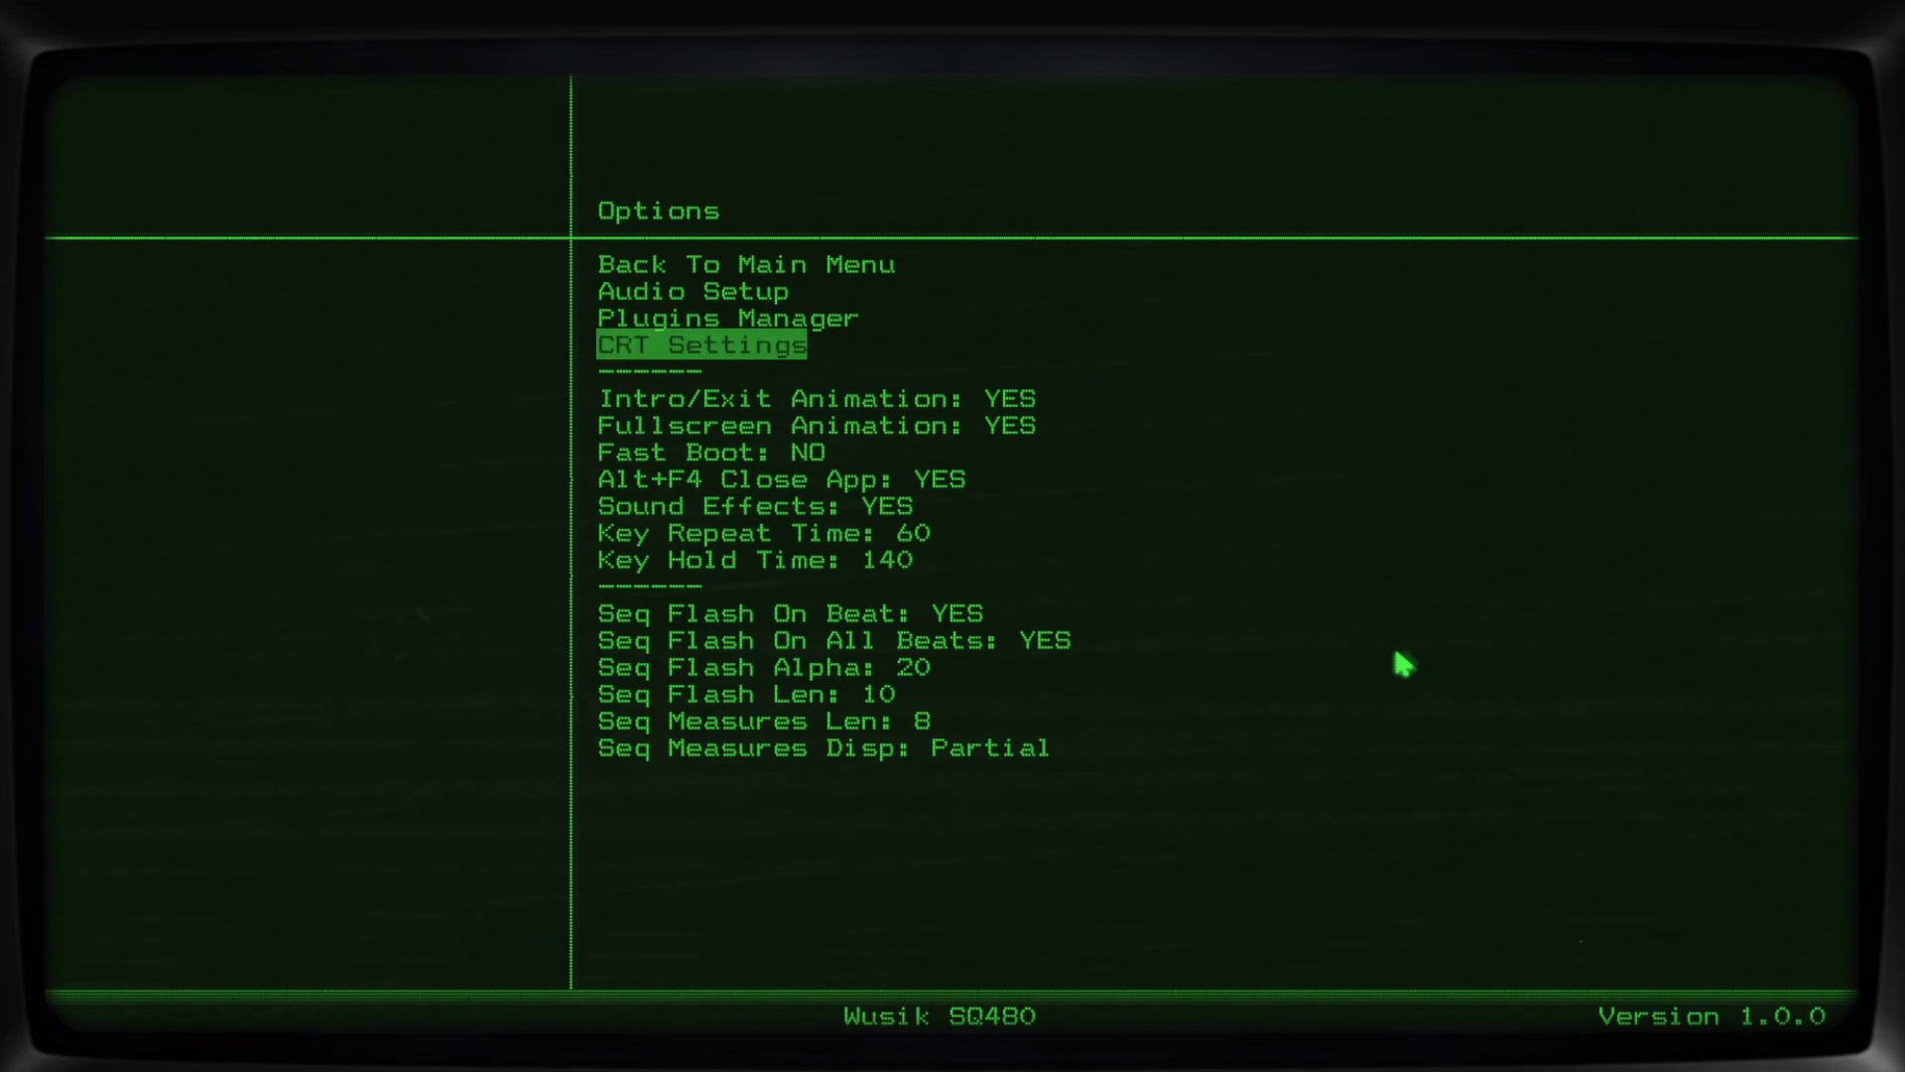
{"action": "key", "text": "Return"}
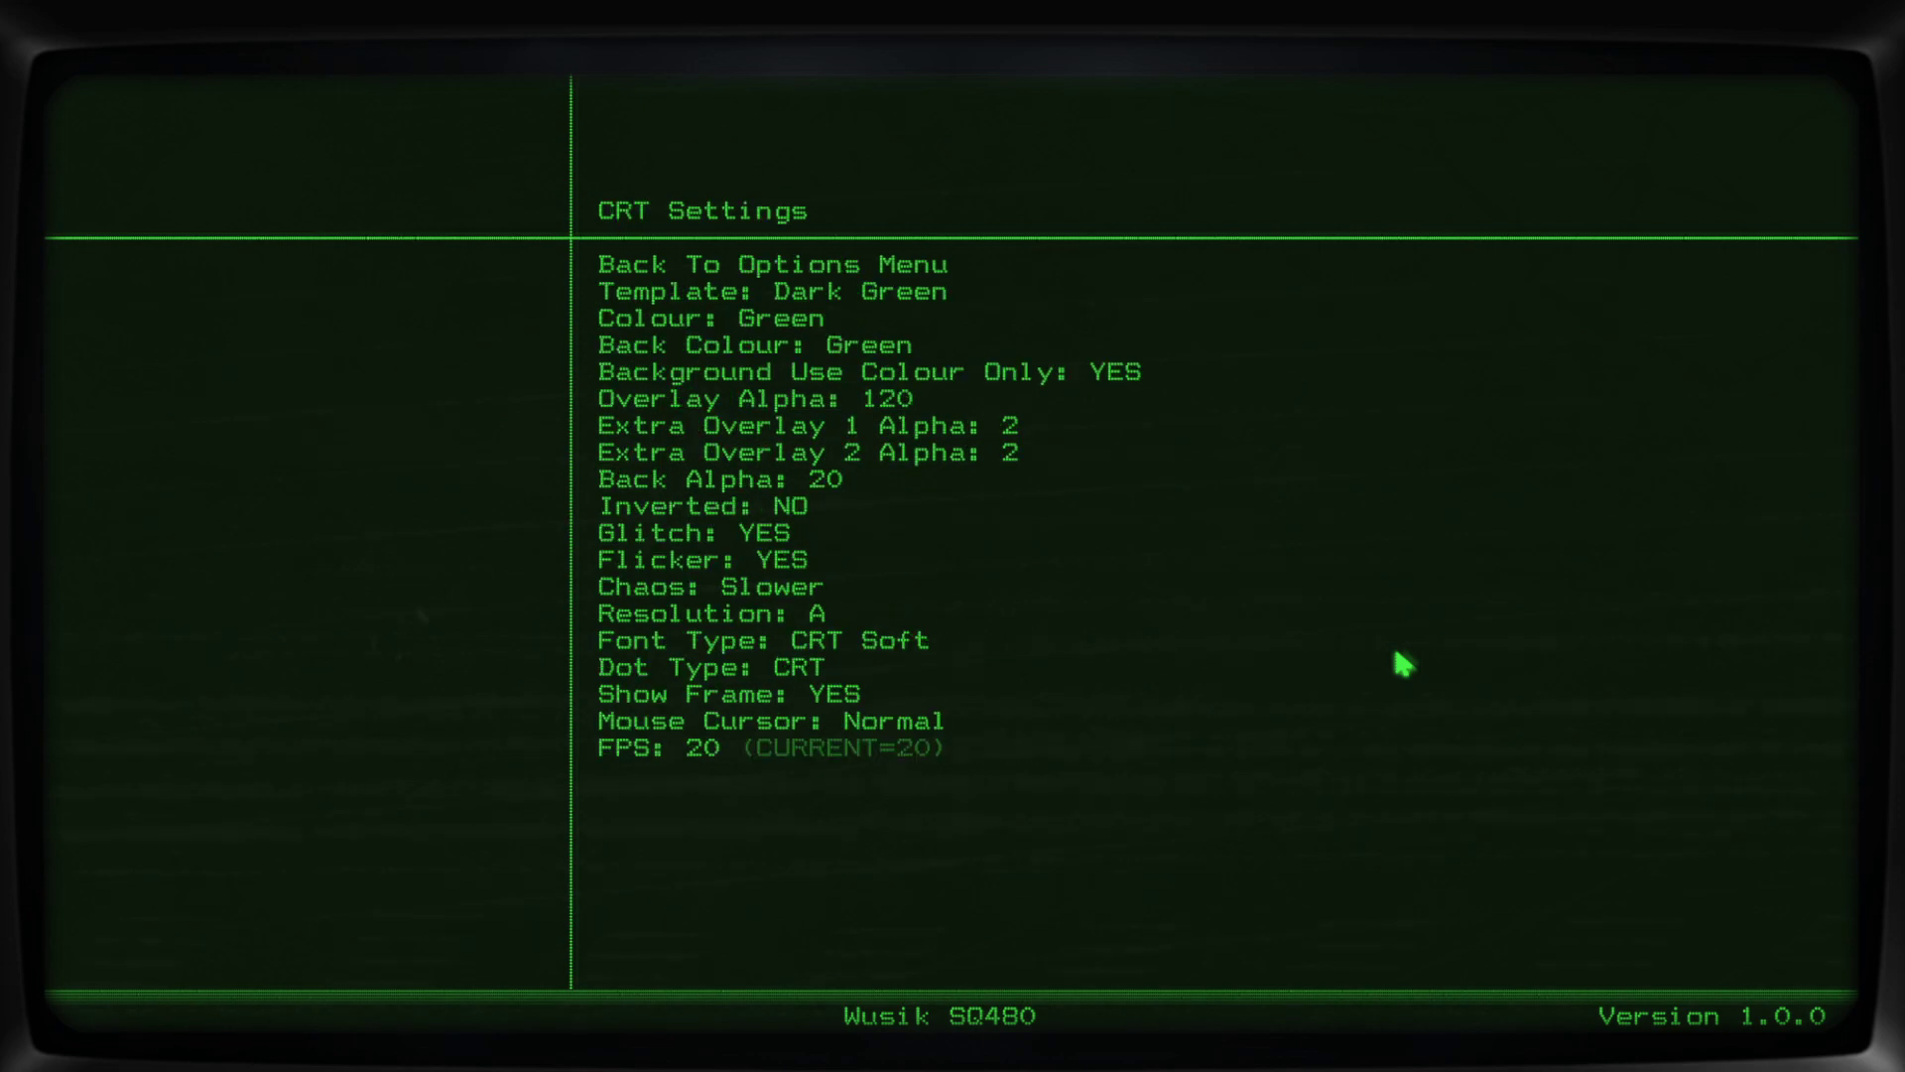
Look through the CRT settings, from the template and colours down to the frame display.
{"action": "key", "text": "Down"}
{"action": "key", "text": "Down"}
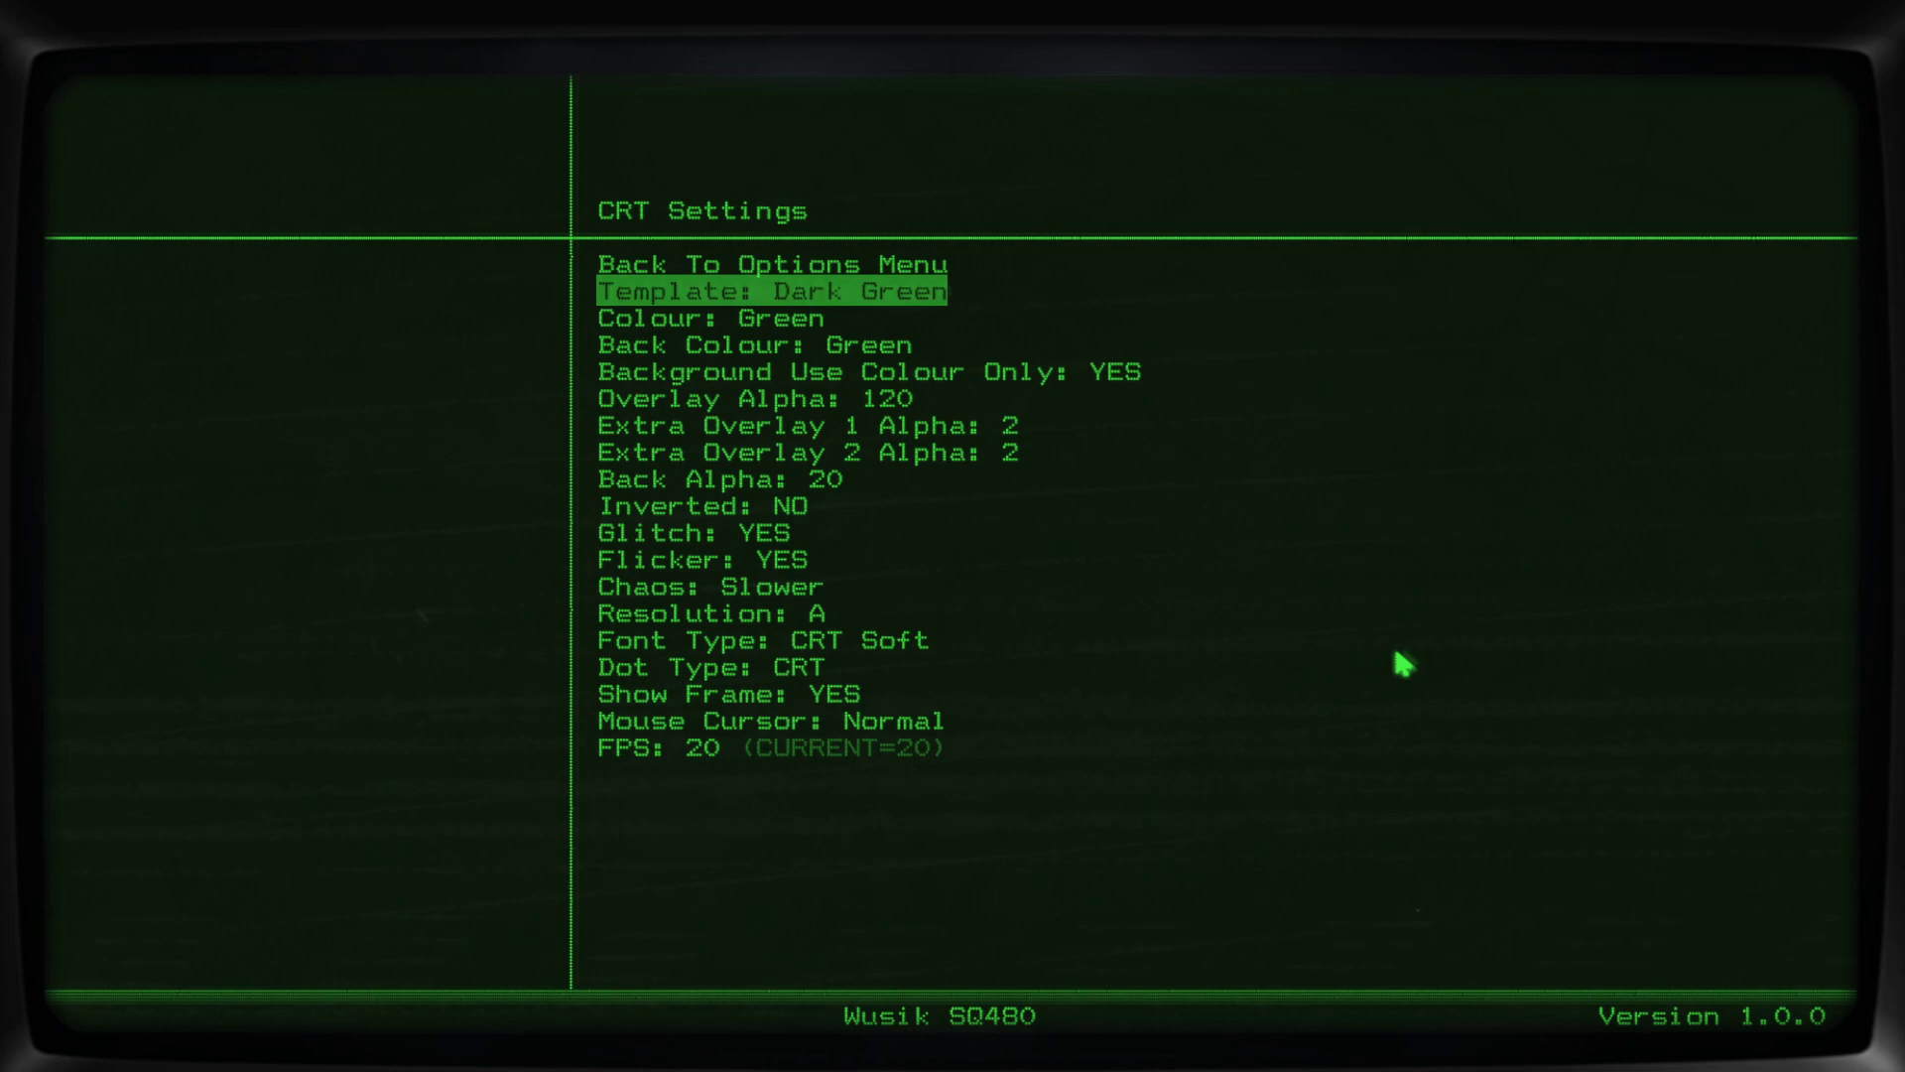
{"action": "key", "text": "Down"}
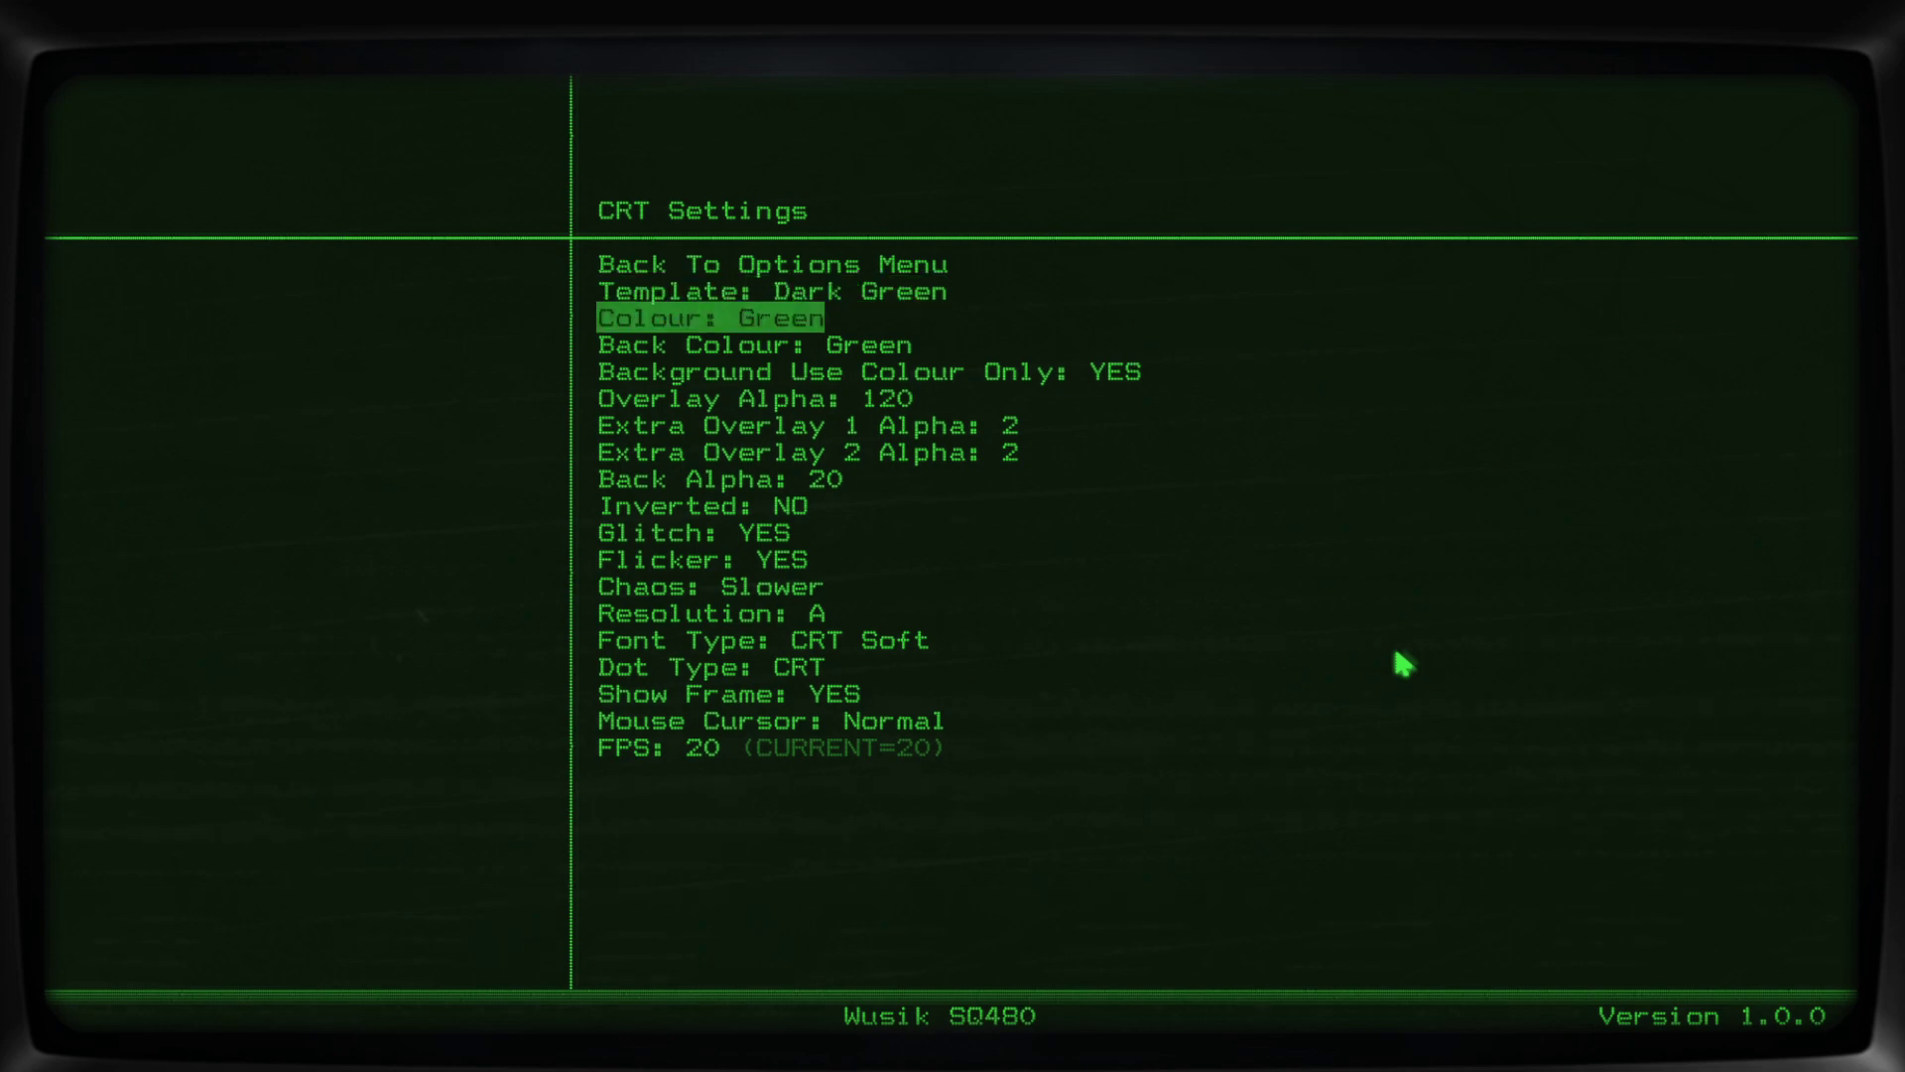
{"action": "key", "text": "Up"}
{"action": "key", "text": "Down"}
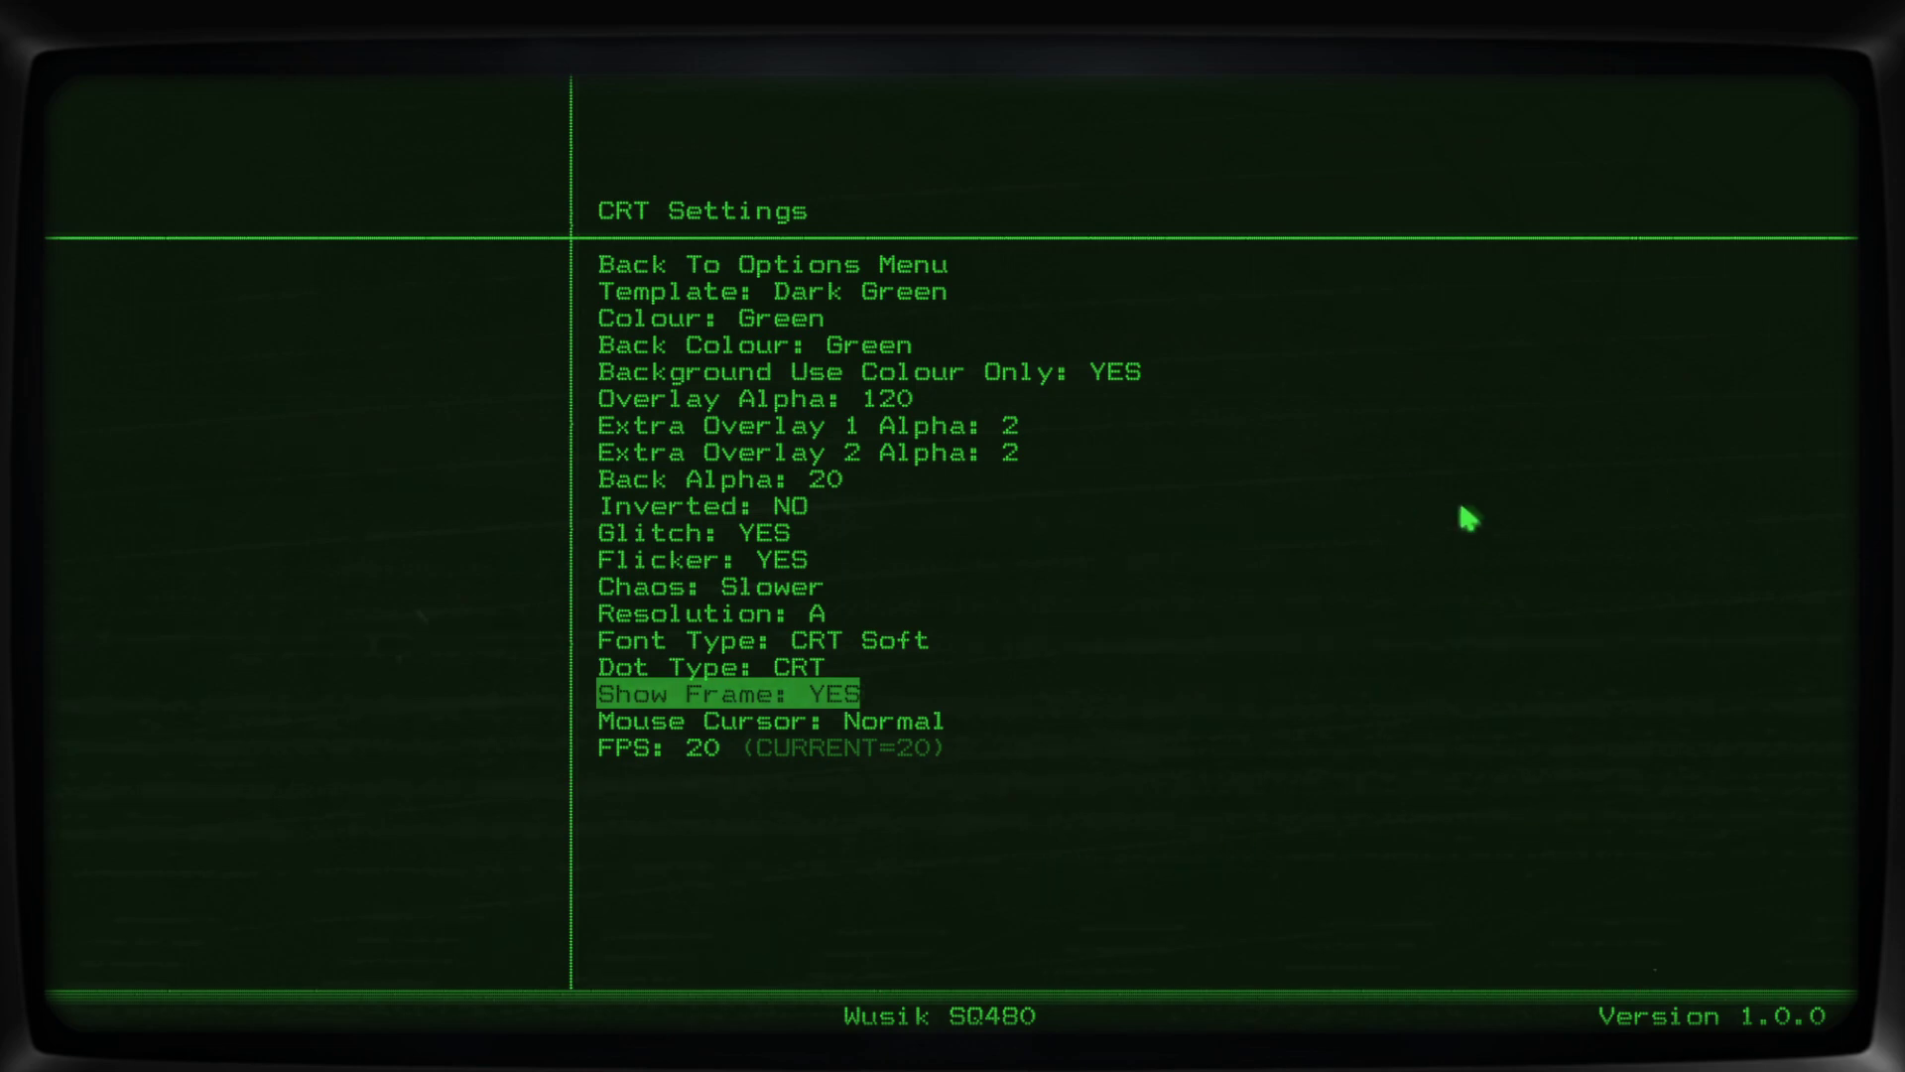
Try the Insane and Disabled levels of the Chaos effect, and set it back to Slower.
{"action": "key", "text": "Up"}
{"action": "key", "text": "Up"}
{"action": "key", "text": "Up"}
{"action": "key", "text": "Up"}
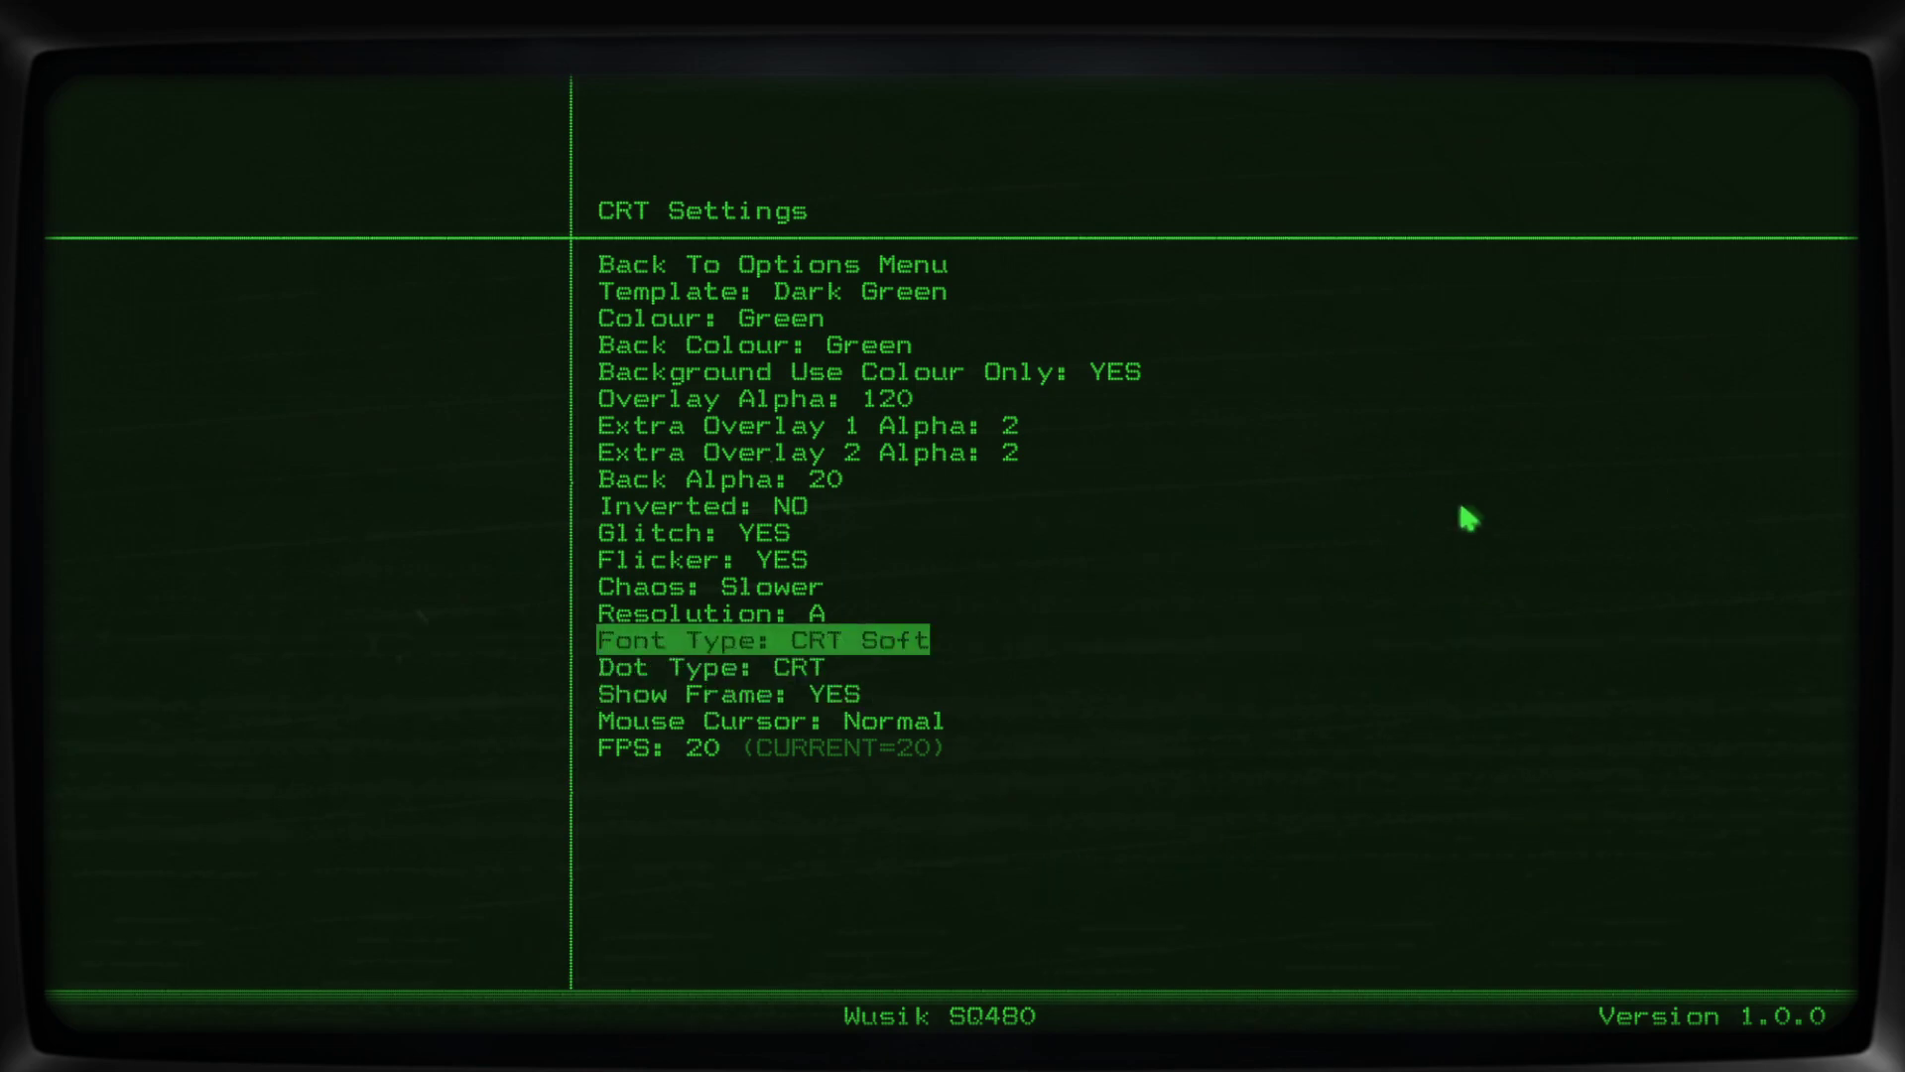
{"action": "key", "text": "Right"}
{"action": "key", "text": "Right"}
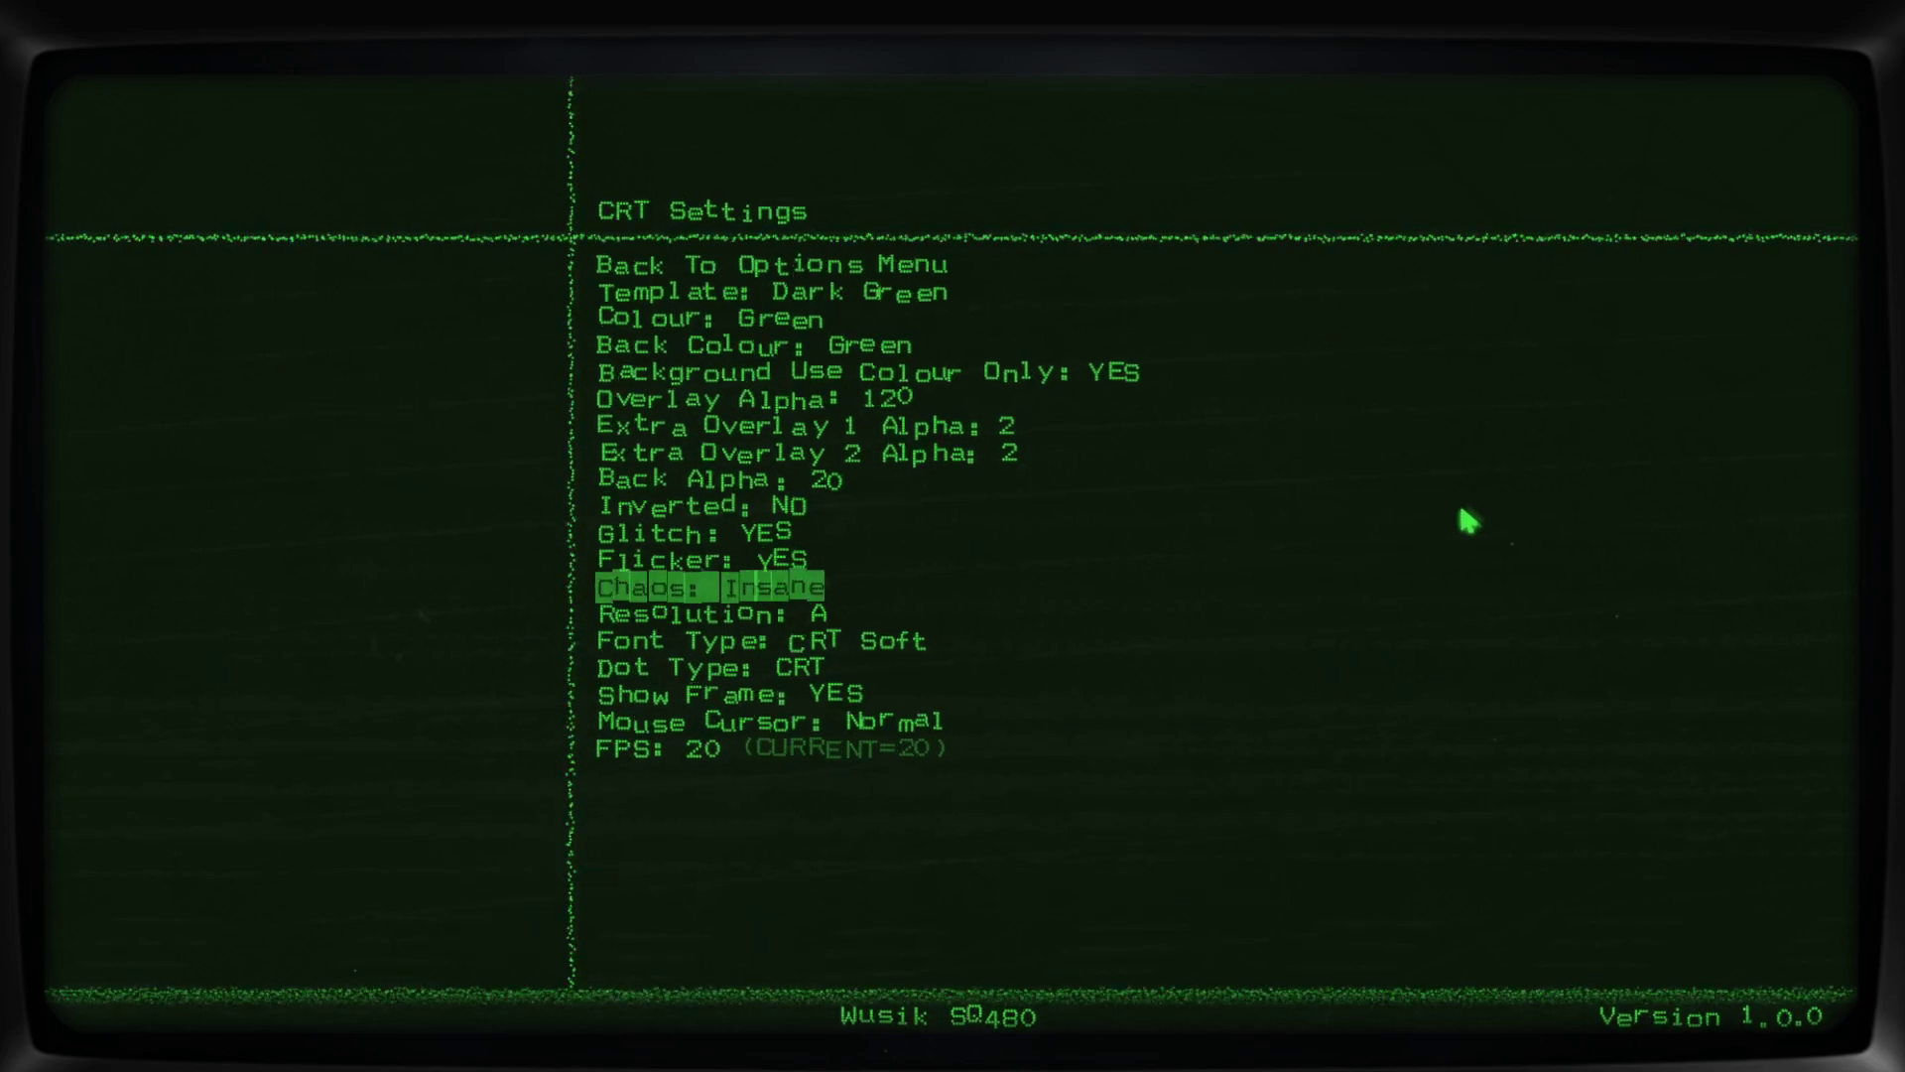
{"action": "key", "text": "Right"}
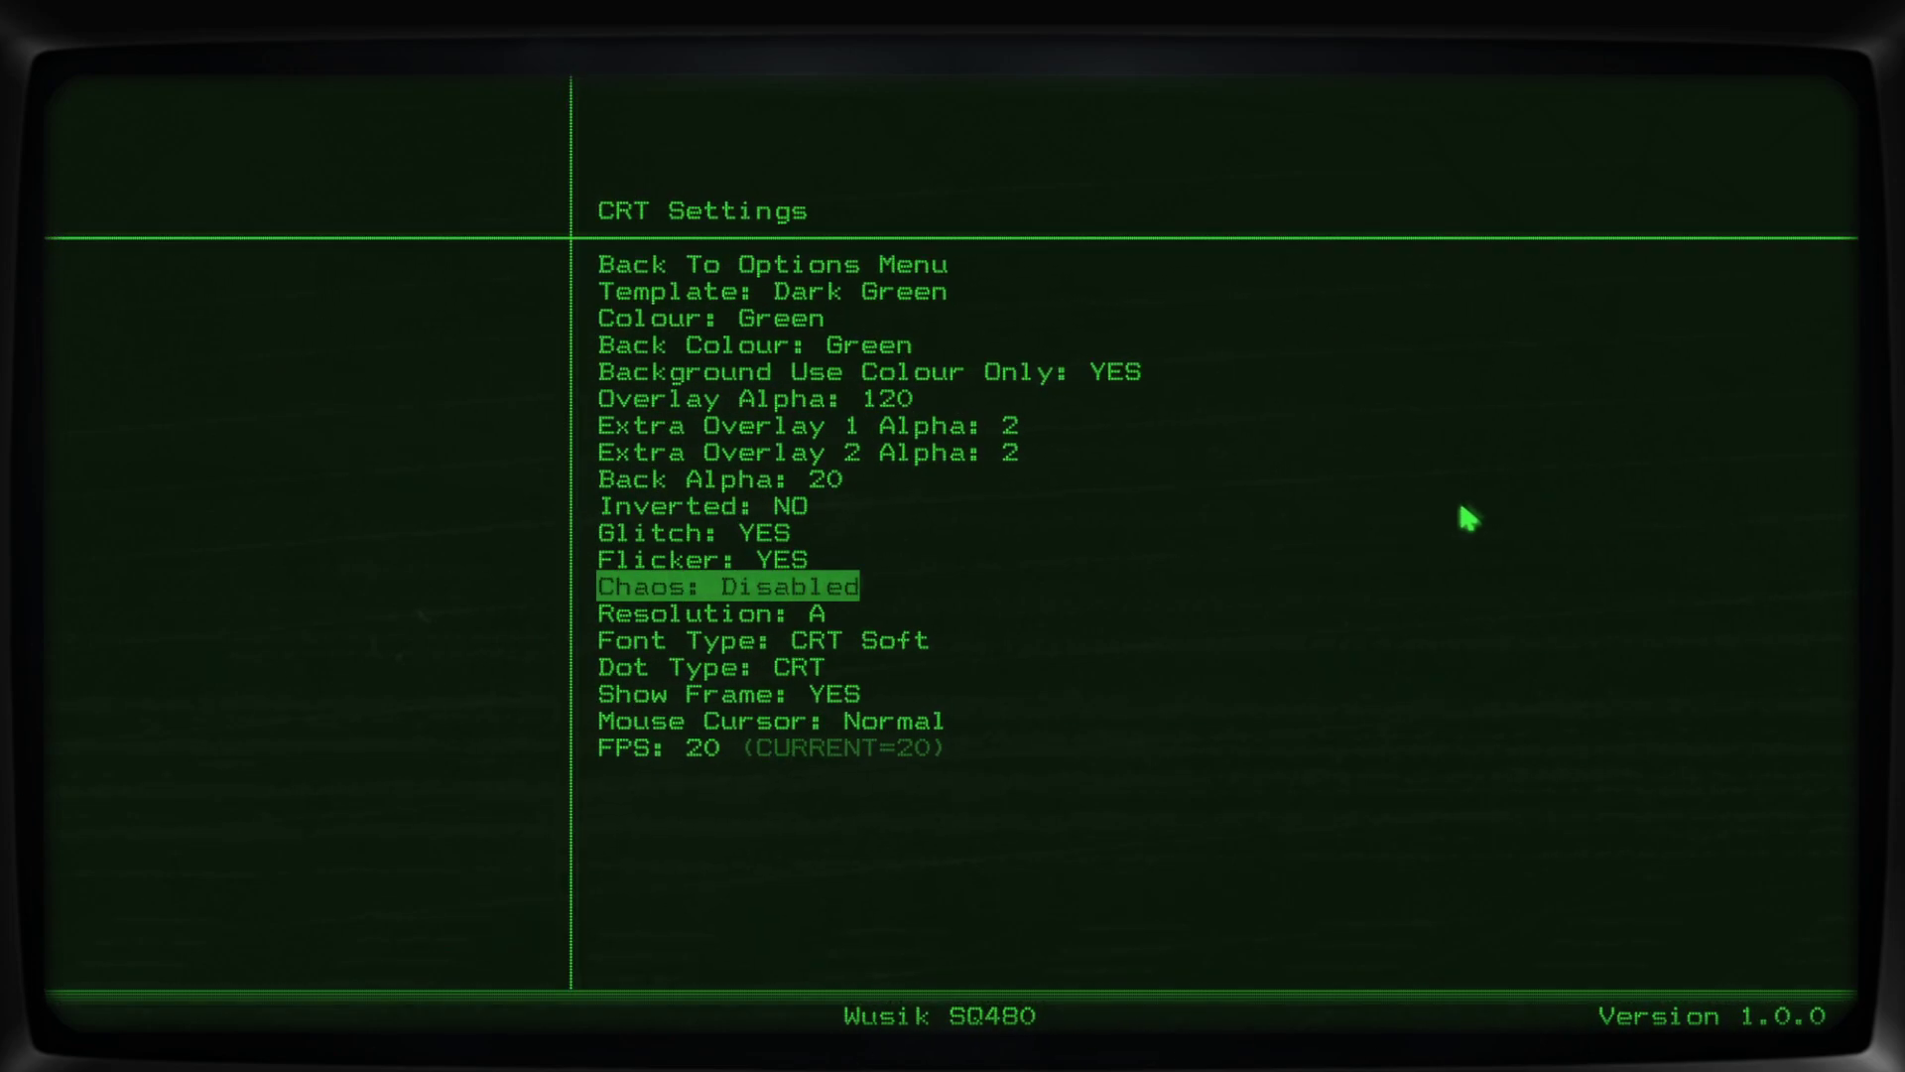
{"action": "key", "text": "Right"}
Set the CRT text Colour to Ambar.
{"action": "key", "text": "Up"}
{"action": "key", "text": "Up"}
{"action": "key", "text": "Up"}
{"action": "key", "text": "Up"}
{"action": "key", "text": "Up"}
{"action": "key", "text": "Up"}
{"action": "key", "text": "Up"}
{"action": "key", "text": "Up"}
{"action": "key", "text": "Up"}
{"action": "key", "text": "Up"}
{"action": "key", "text": "Right"}
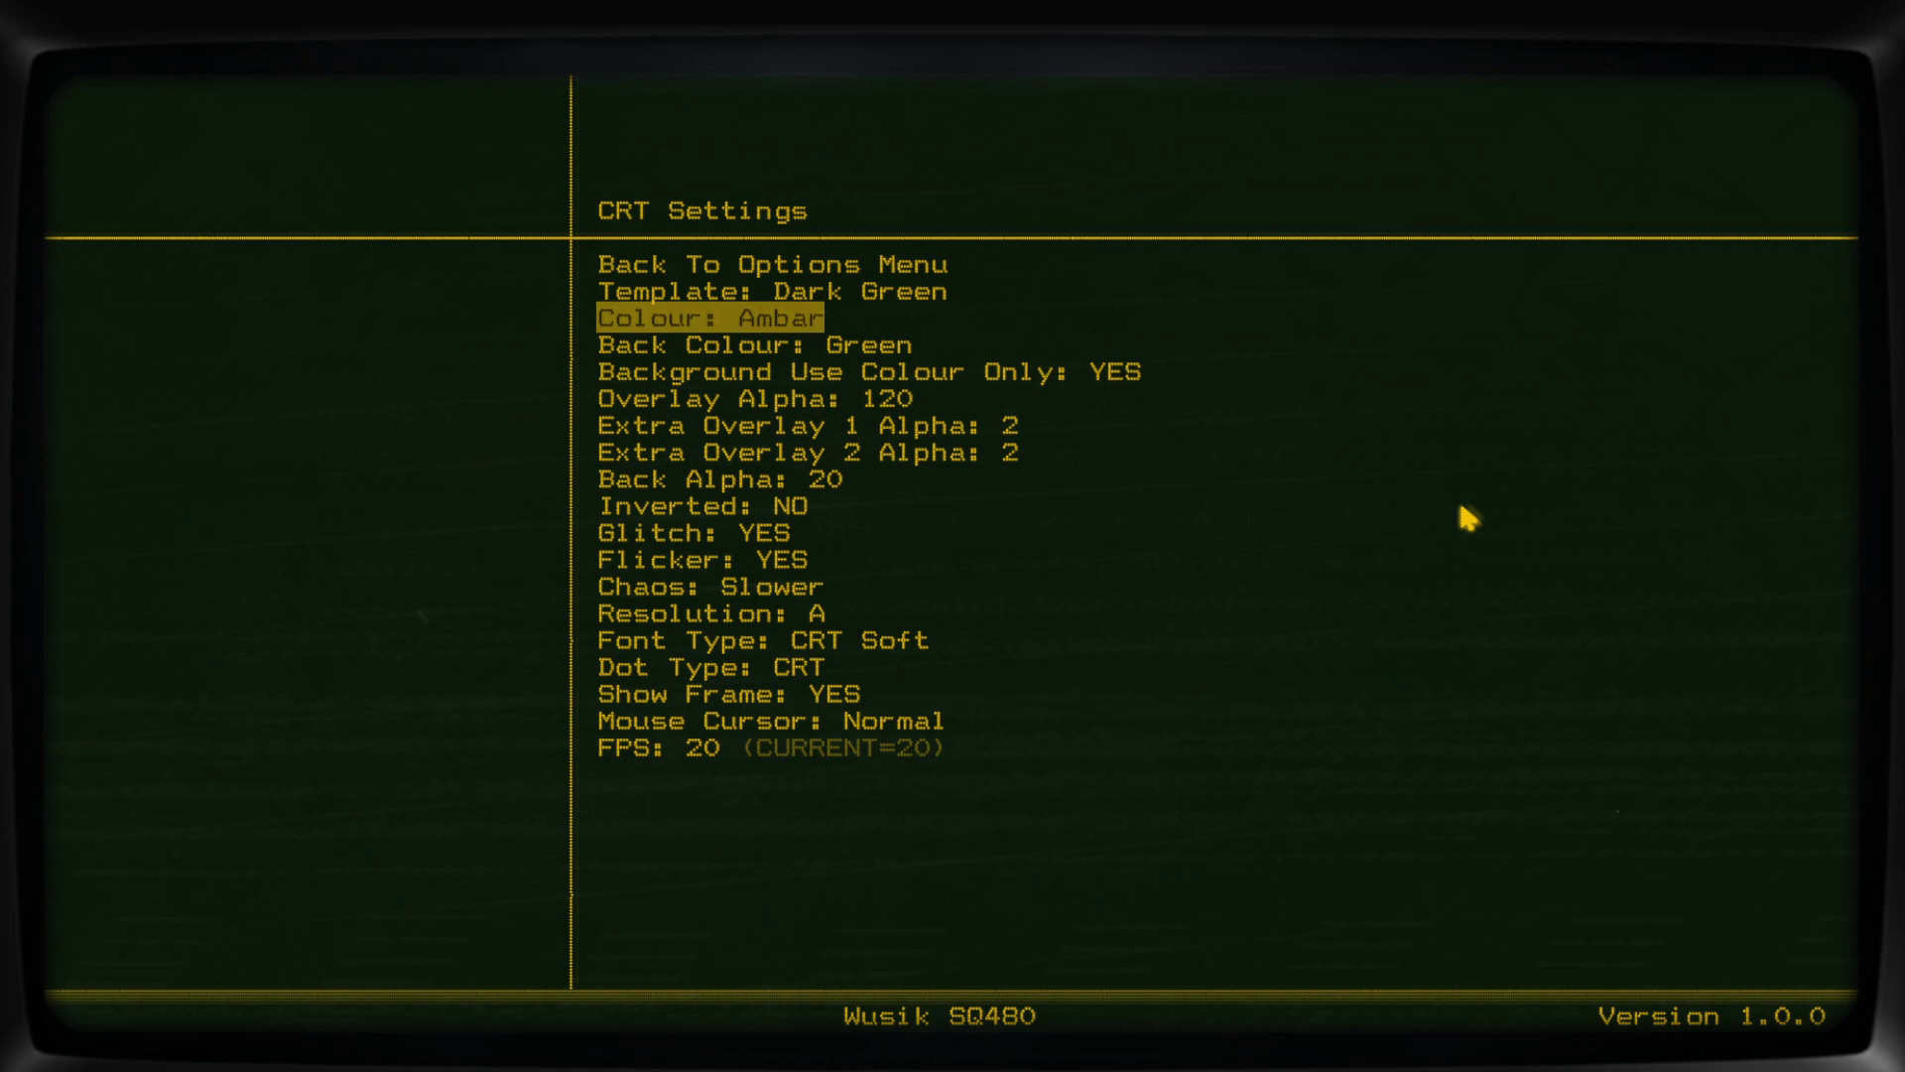
Set the Back Colour of the CRT display to Ambar.
{"action": "key", "text": "Down"}
{"action": "key", "text": "Right"}
{"action": "key", "text": "Right"}
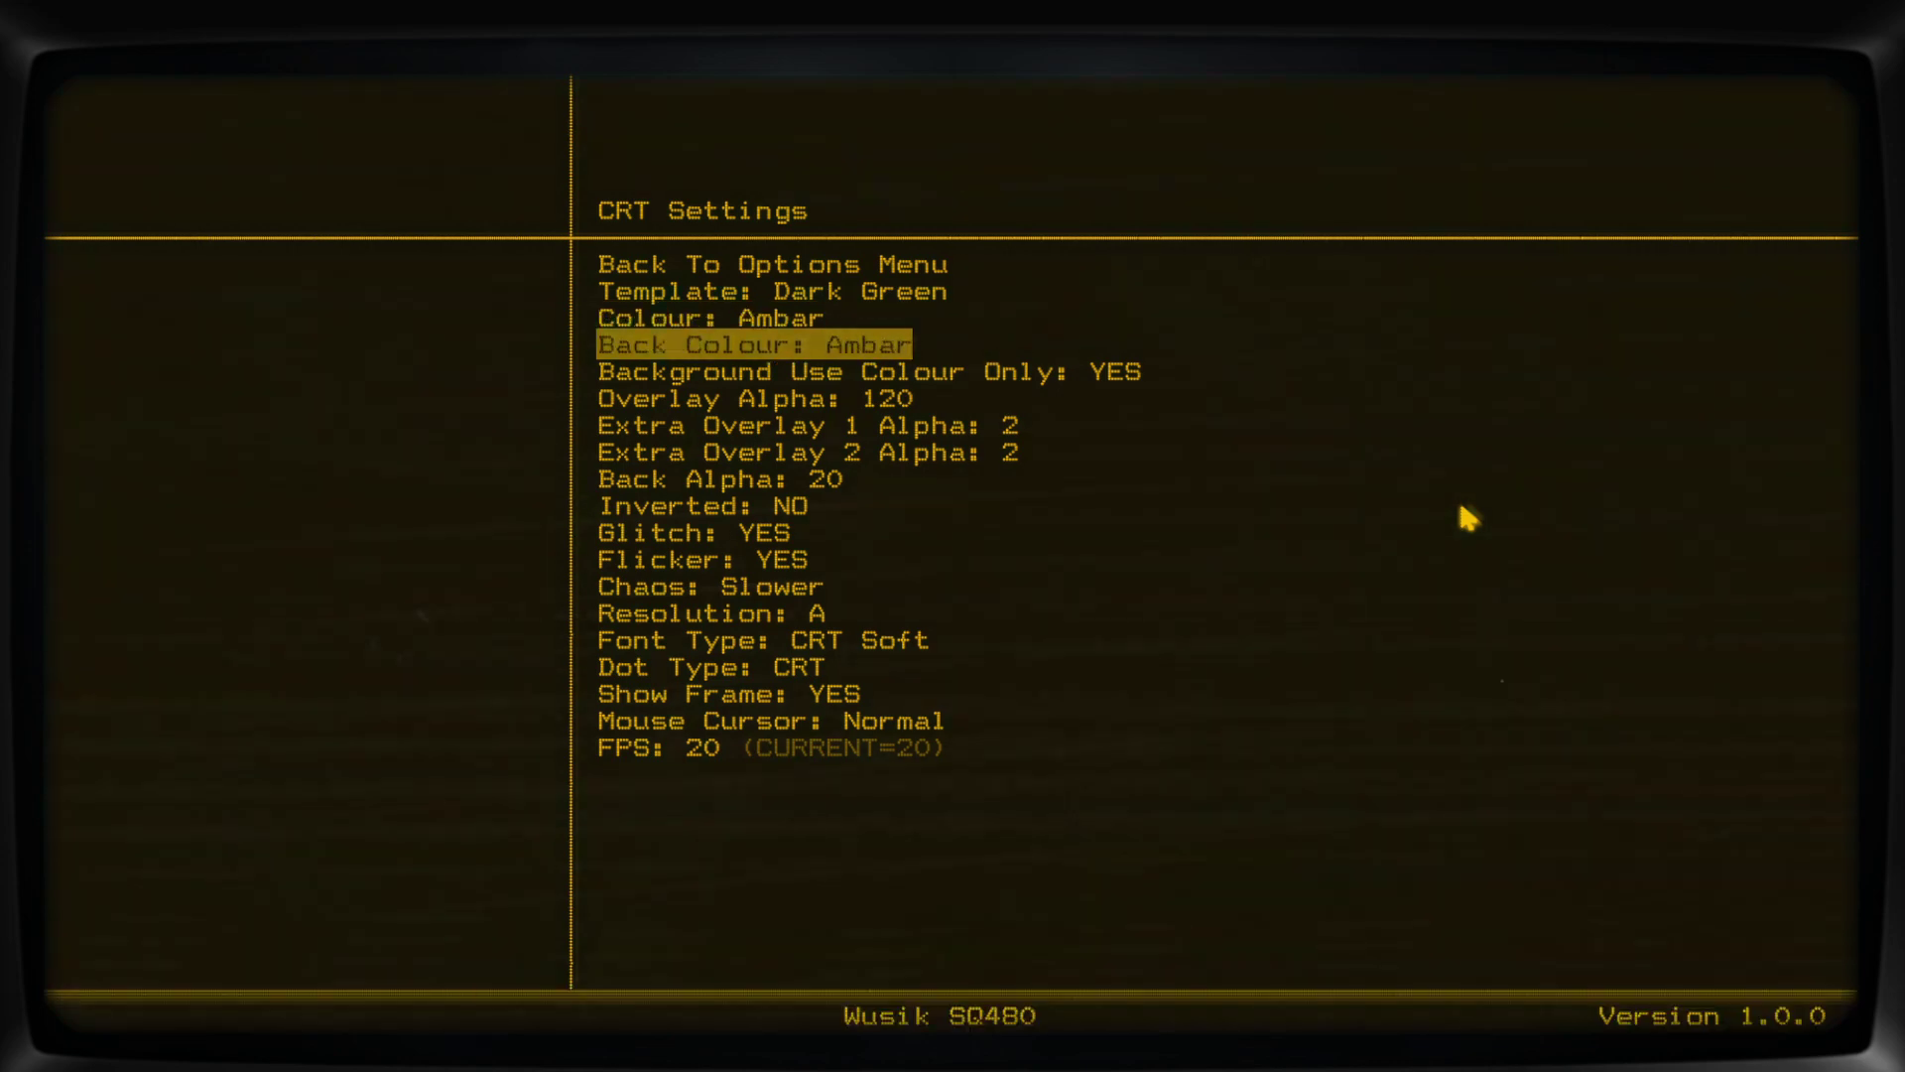
Switch Background Use Colour Only to NO and back to YES to compare the backgrounds.
{"action": "key", "text": "Down"}
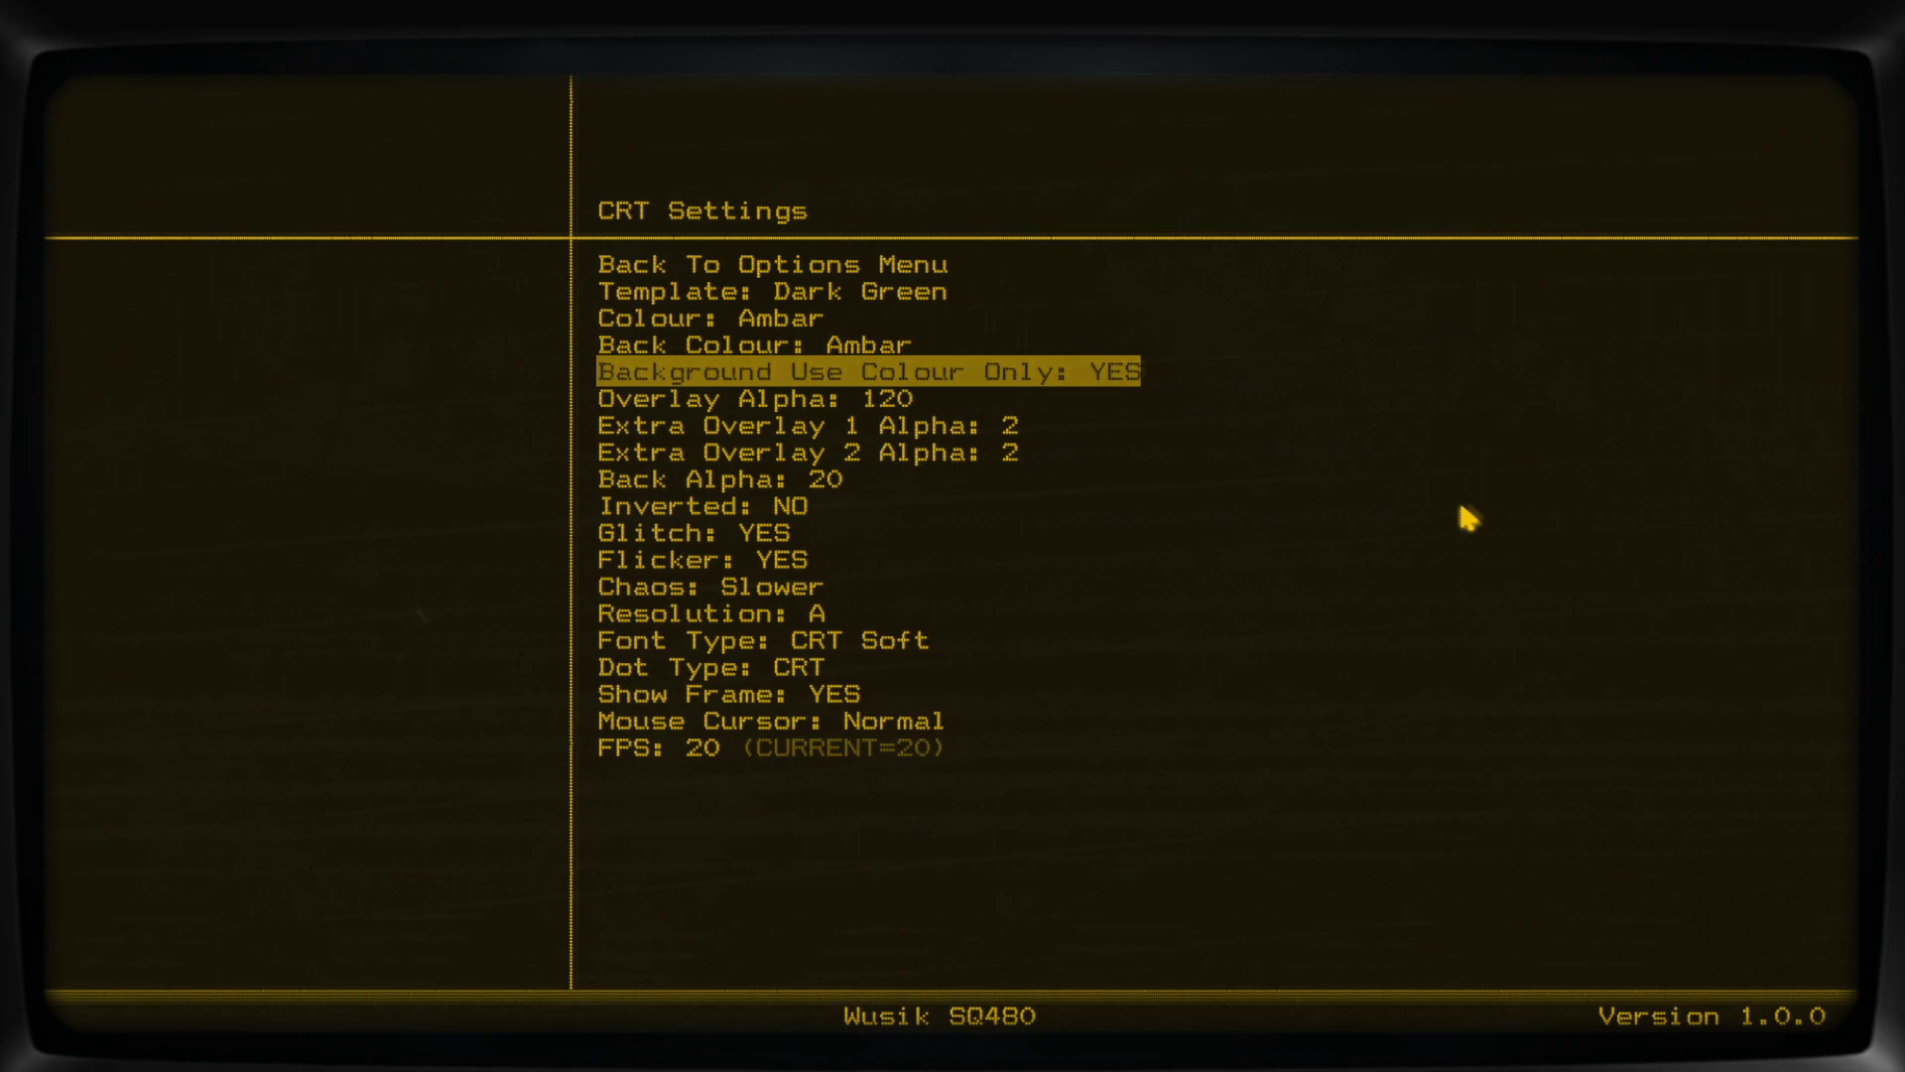
{"action": "key", "text": "Right"}
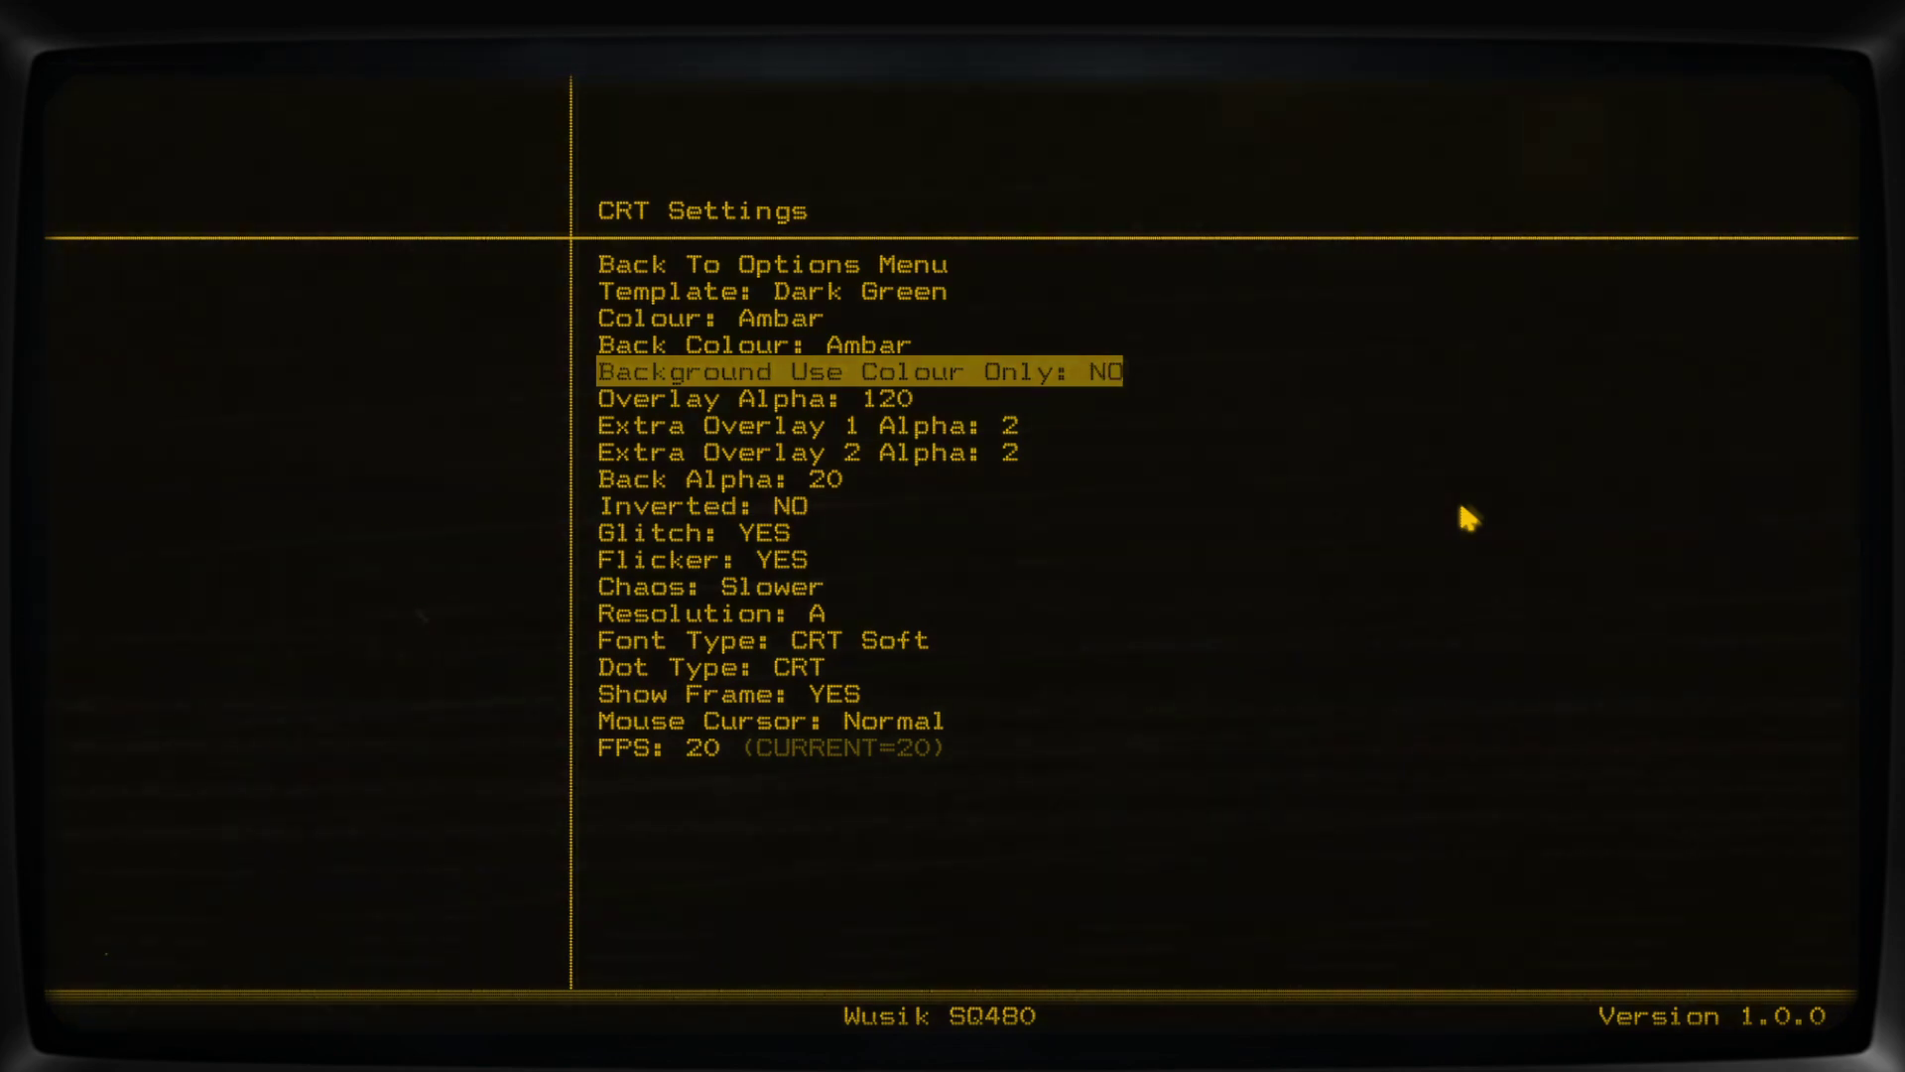
{"action": "key", "text": "Right"}
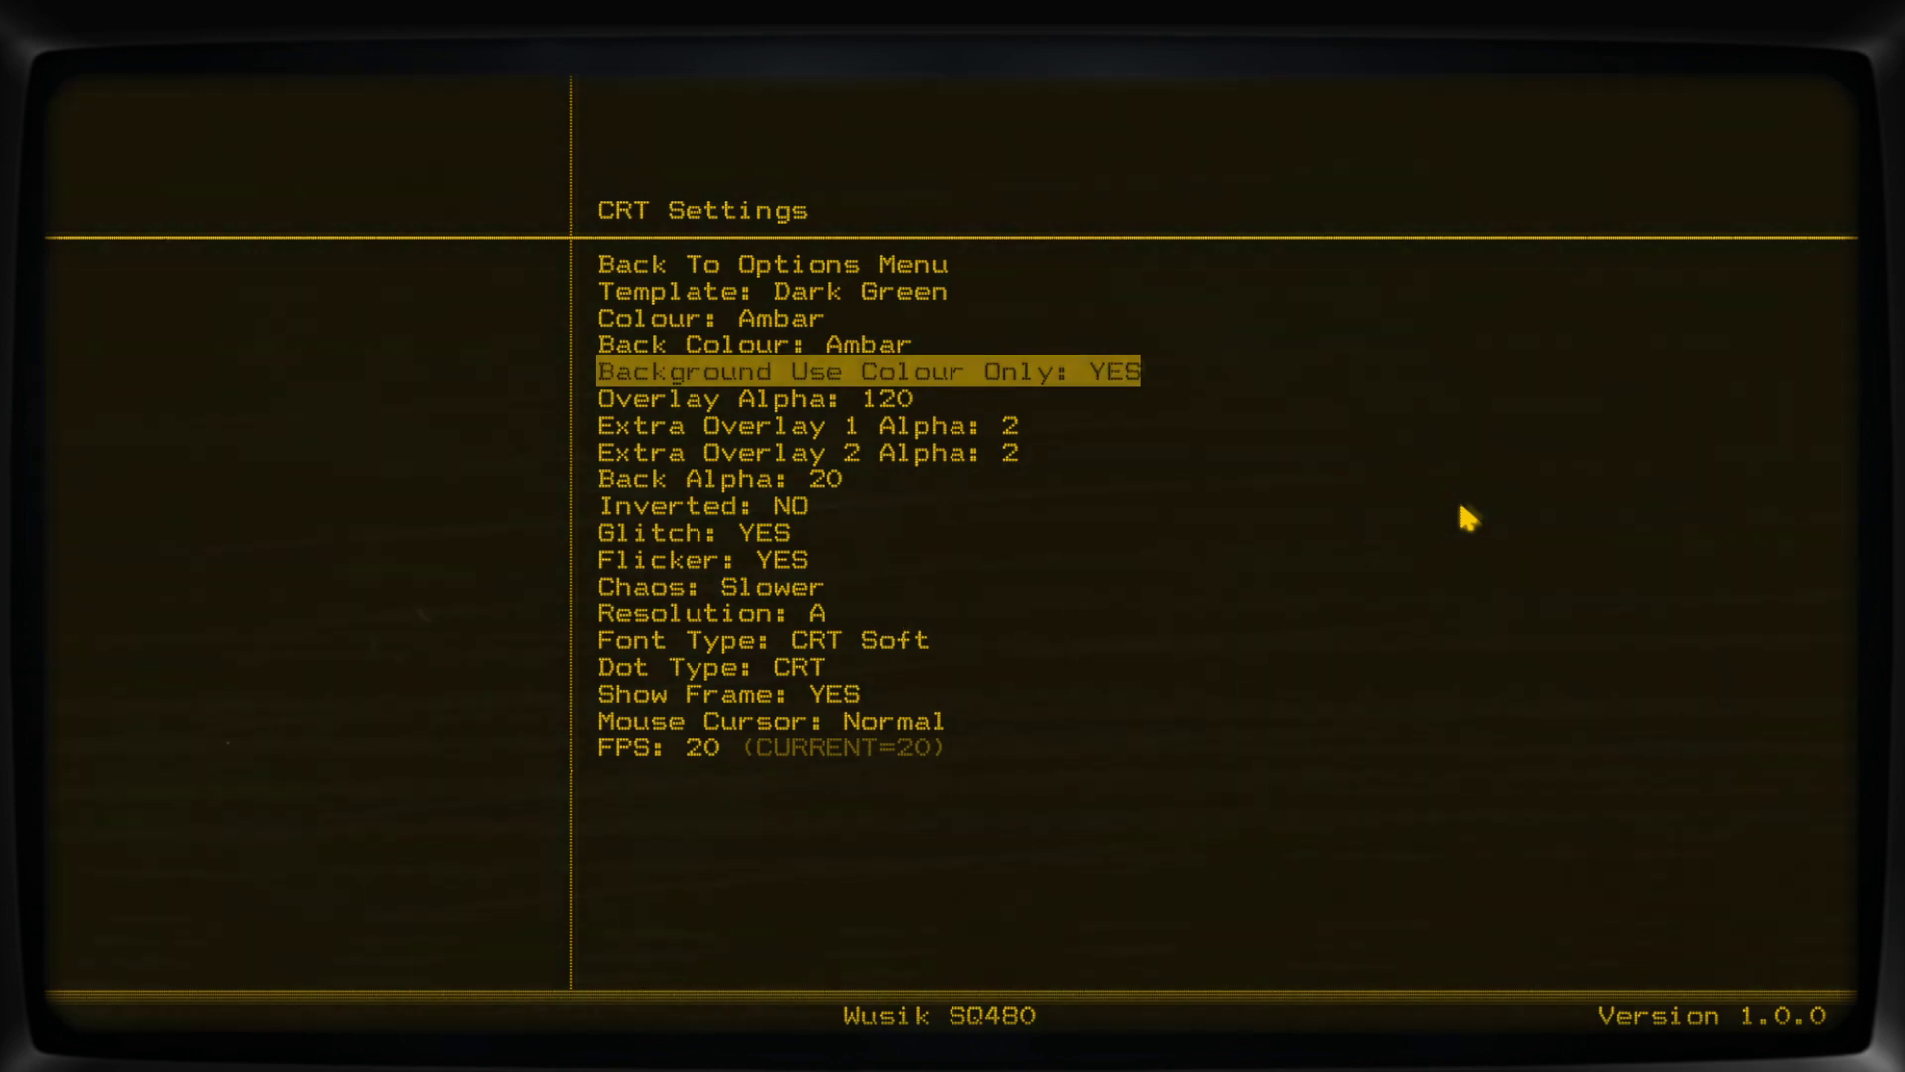
Raise the Extra Overlay 1 Alpha to 64.
{"action": "key", "text": "Down"}
{"action": "key", "text": "Down"}
{"action": "key", "text": "Right"}
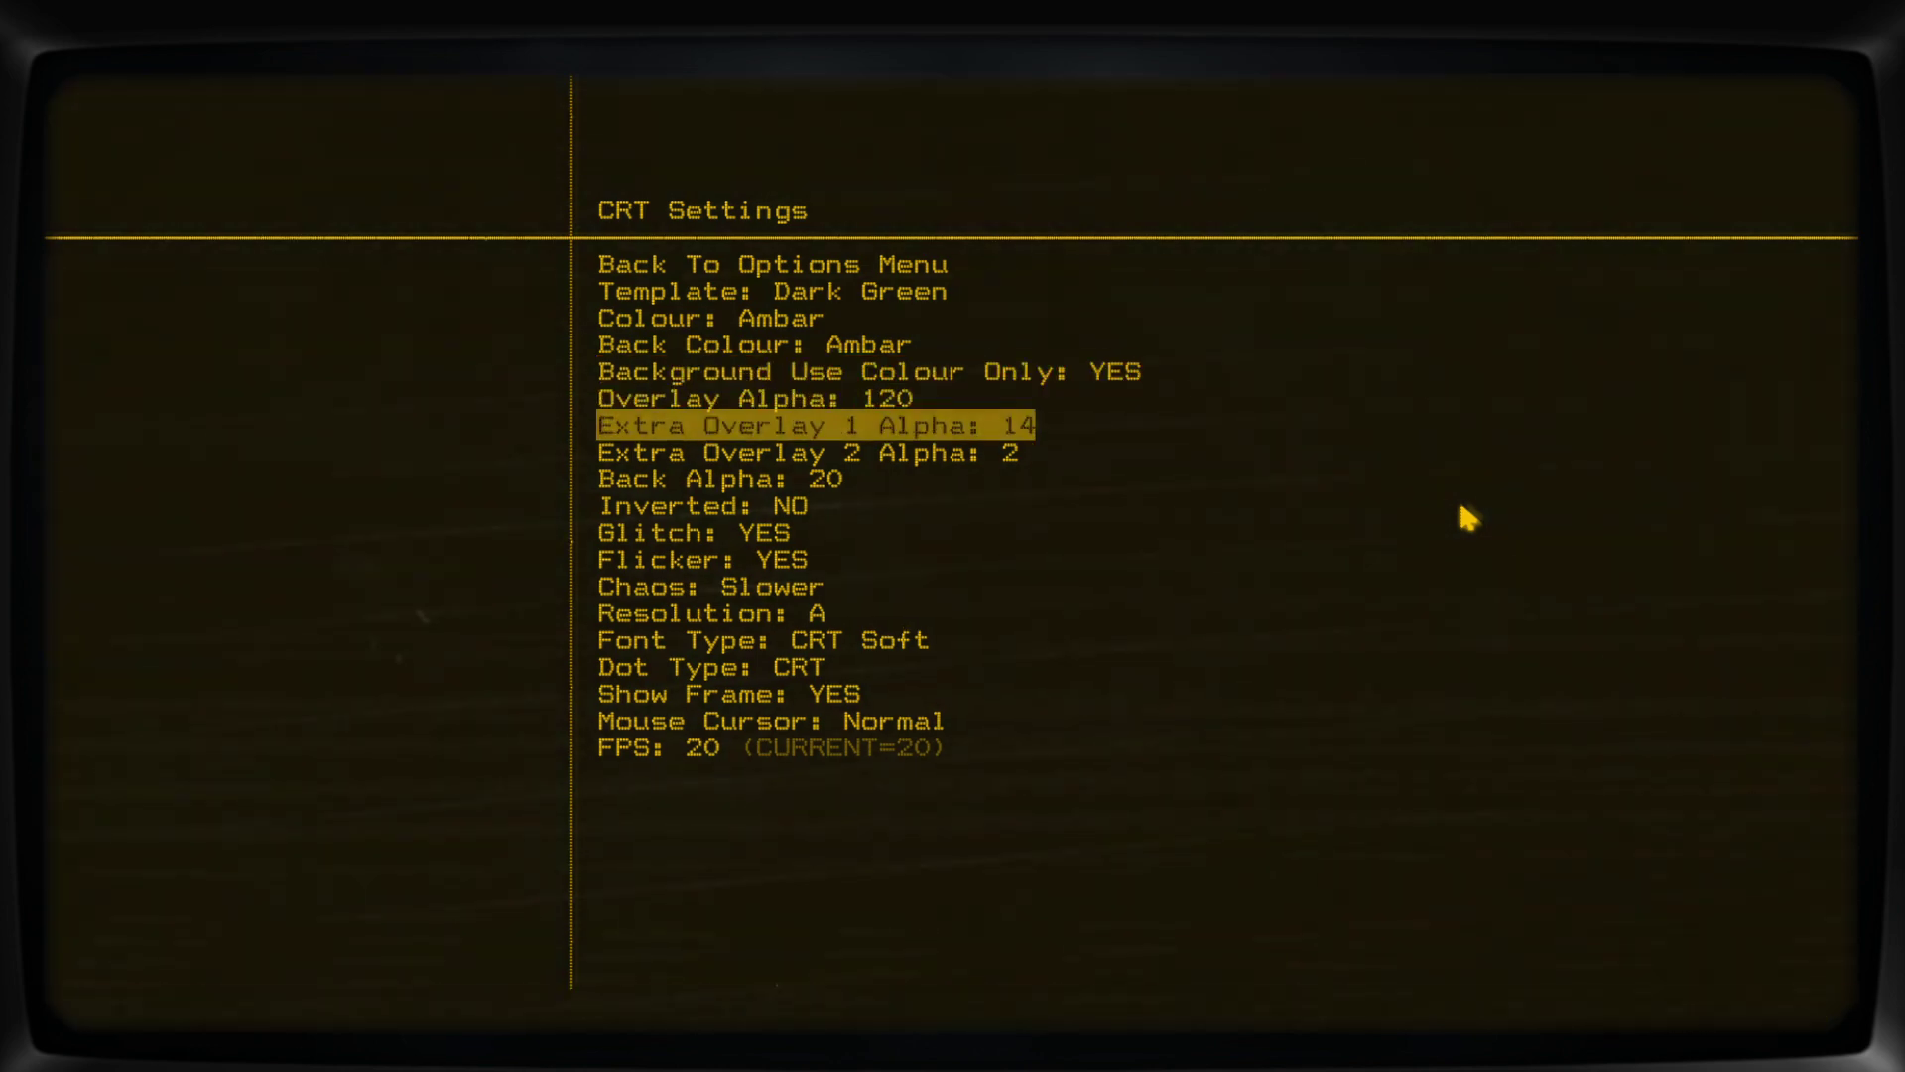
{"action": "key", "text": "Right"}
{"action": "key", "text": "Right"}
{"action": "key", "text": "Right"}
{"action": "key", "text": "Right"}
{"action": "key", "text": "Right"}
{"action": "key", "text": "Right"}
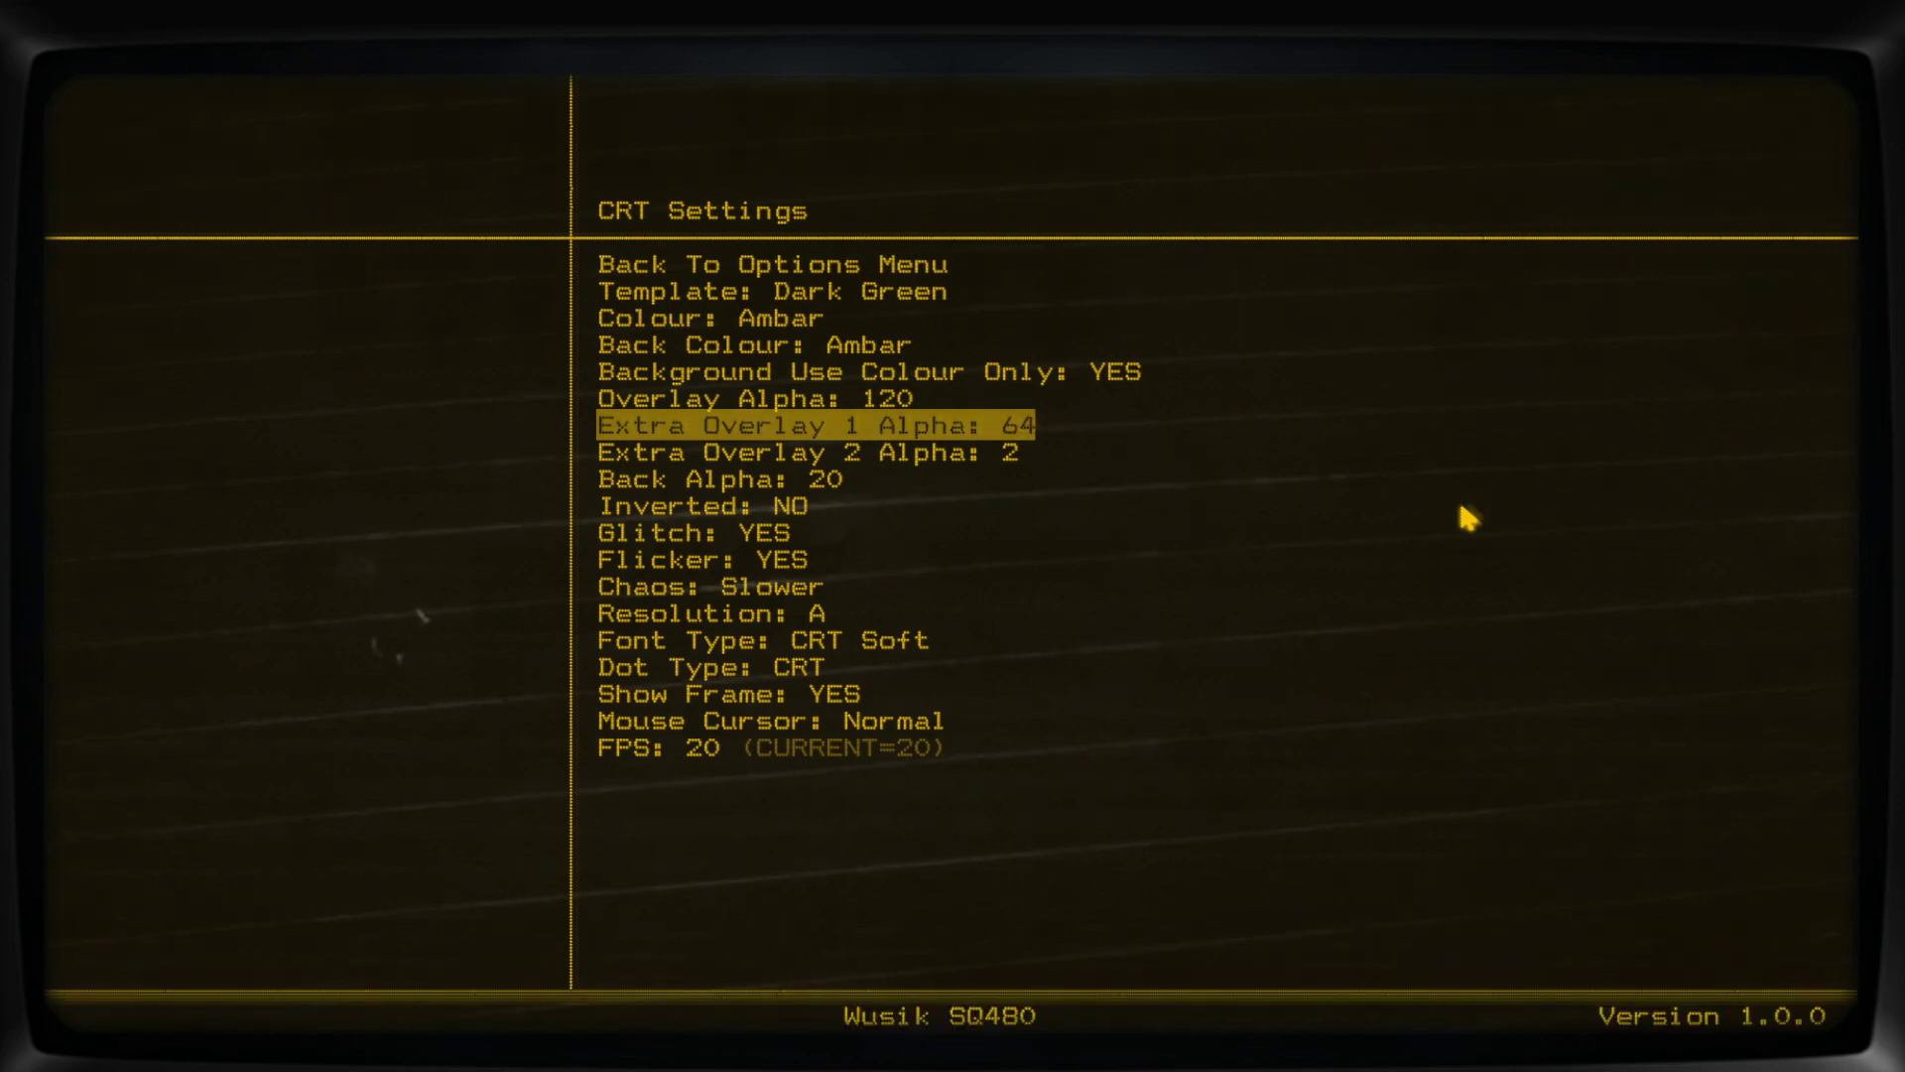
Set the Extra Overlay 1 Alpha to 0 and select the Extra Overlay 2 Alpha setting.
{"action": "key", "text": "Right"}
{"action": "key", "text": "Right"}
{"action": "key", "text": "Right"}
{"action": "key", "text": "Right"}
{"action": "key", "text": "Right"}
{"action": "key", "text": "Right"}
{"action": "key", "text": "Right"}
{"action": "key", "text": "Down"}
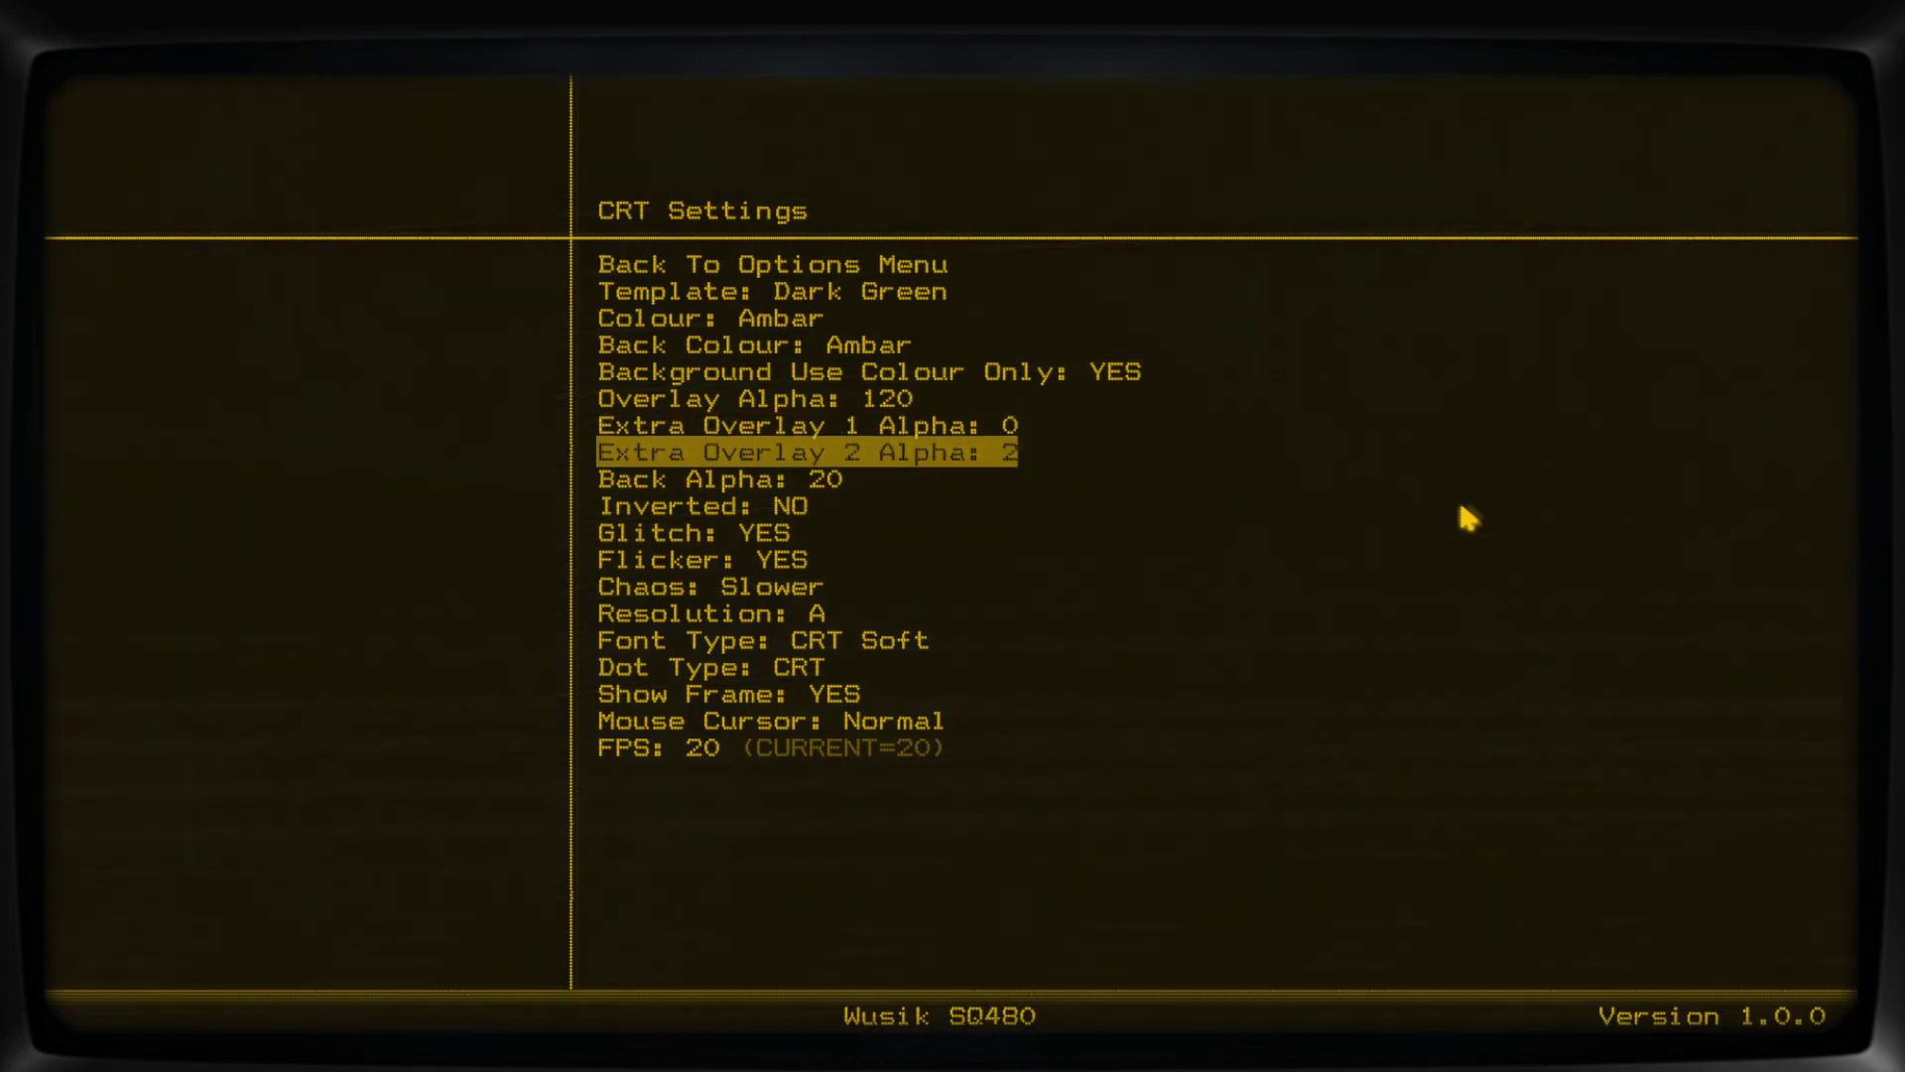
Raise the Extra Overlay 2 Alpha of the CRT display to 68.
{"action": "key", "text": "Right"}
{"action": "key", "text": "Right"}
{"action": "key", "text": "Right"}
{"action": "key", "text": "Right"}
{"action": "key", "text": "Right"}
{"action": "key", "text": "Right"}
{"action": "key", "text": "Right"}
{"action": "key", "text": "Right"}
{"action": "key", "text": "Right"}
{"action": "key", "text": "Right"}
{"action": "key", "text": "Right"}
{"action": "key", "text": "Right"}
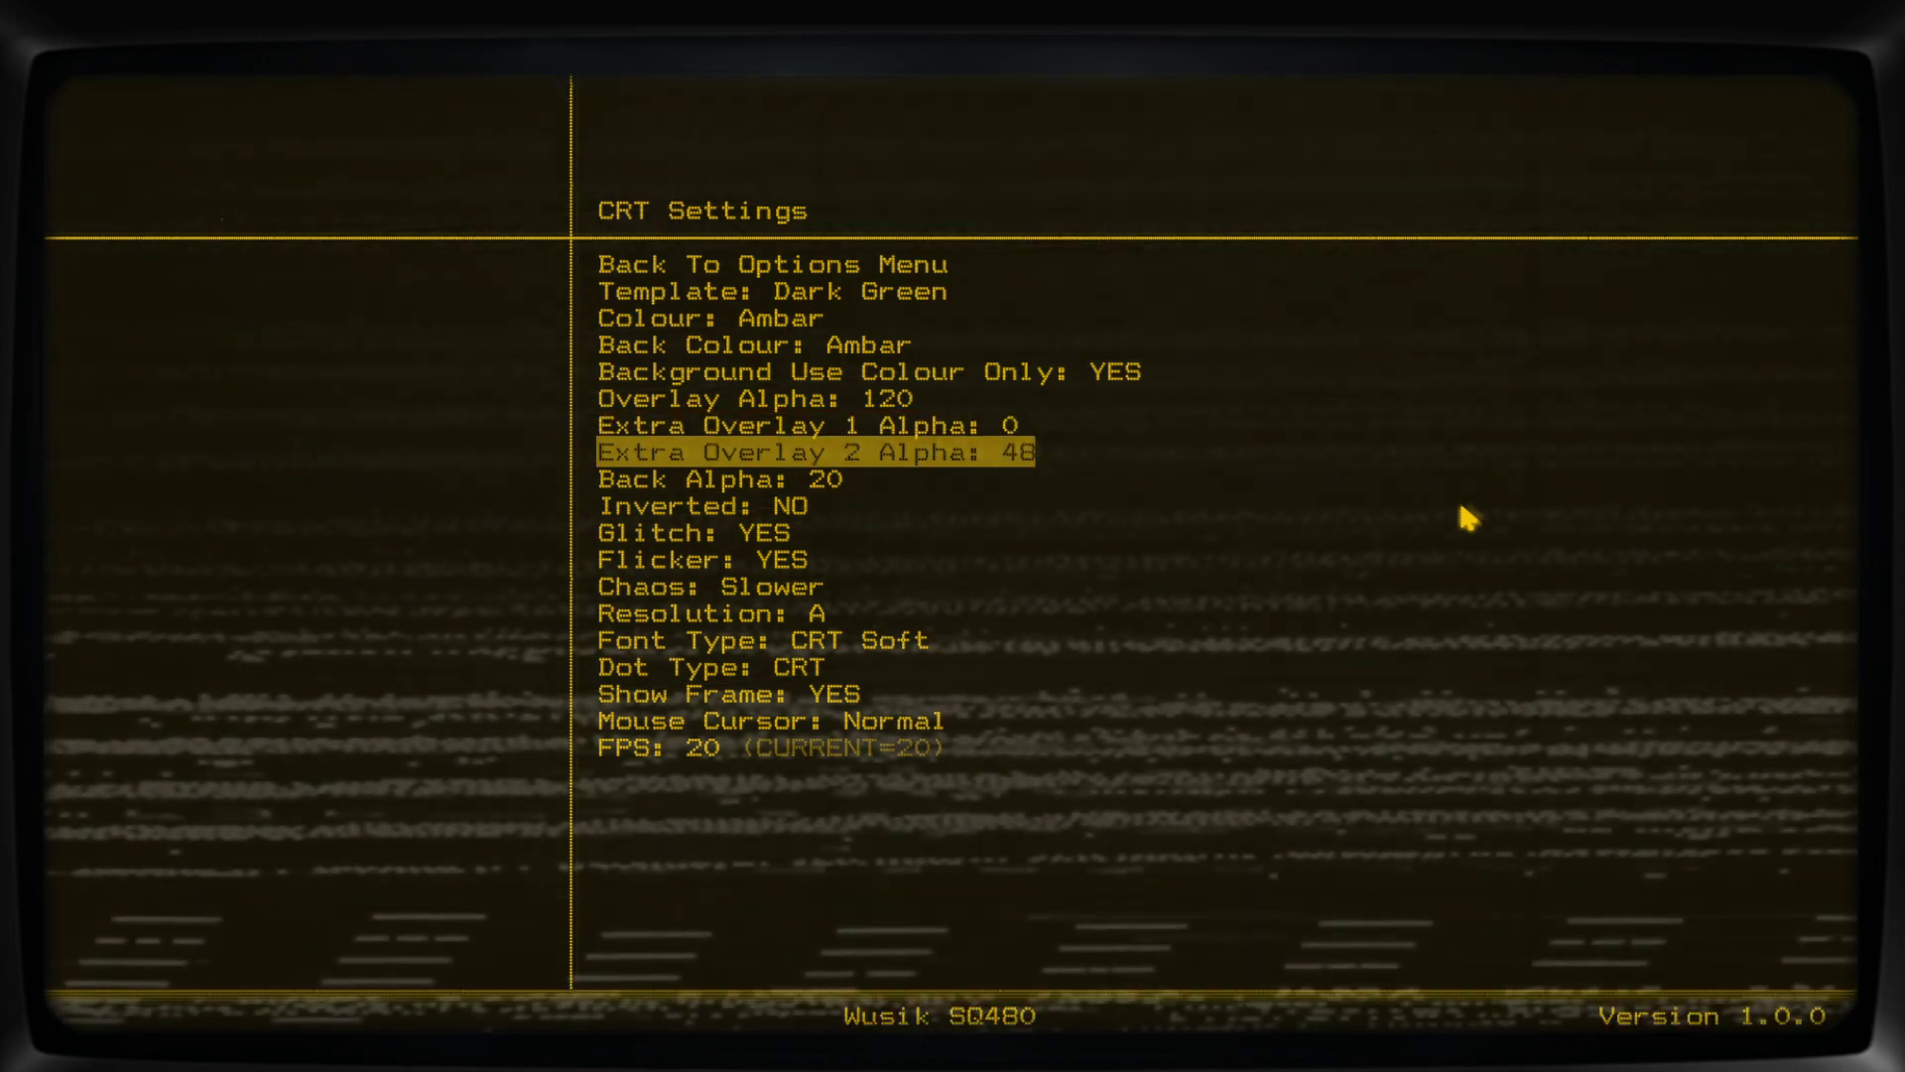
{"action": "key", "text": "Right"}
{"action": "key", "text": "Right"}
{"action": "key", "text": "Right"}
{"action": "key", "text": "Right"}
{"action": "key", "text": "Right"}
{"action": "key", "text": "Right"}
{"action": "key", "text": "Right"}
{"action": "key", "text": "Right"}
{"action": "key", "text": "Right"}
{"action": "key", "text": "Right"}
{"action": "key", "text": "Right"}
{"action": "key", "text": "Right"}
{"action": "key", "text": "Right"}
{"action": "key", "text": "Right"}
{"action": "key", "text": "Right"}
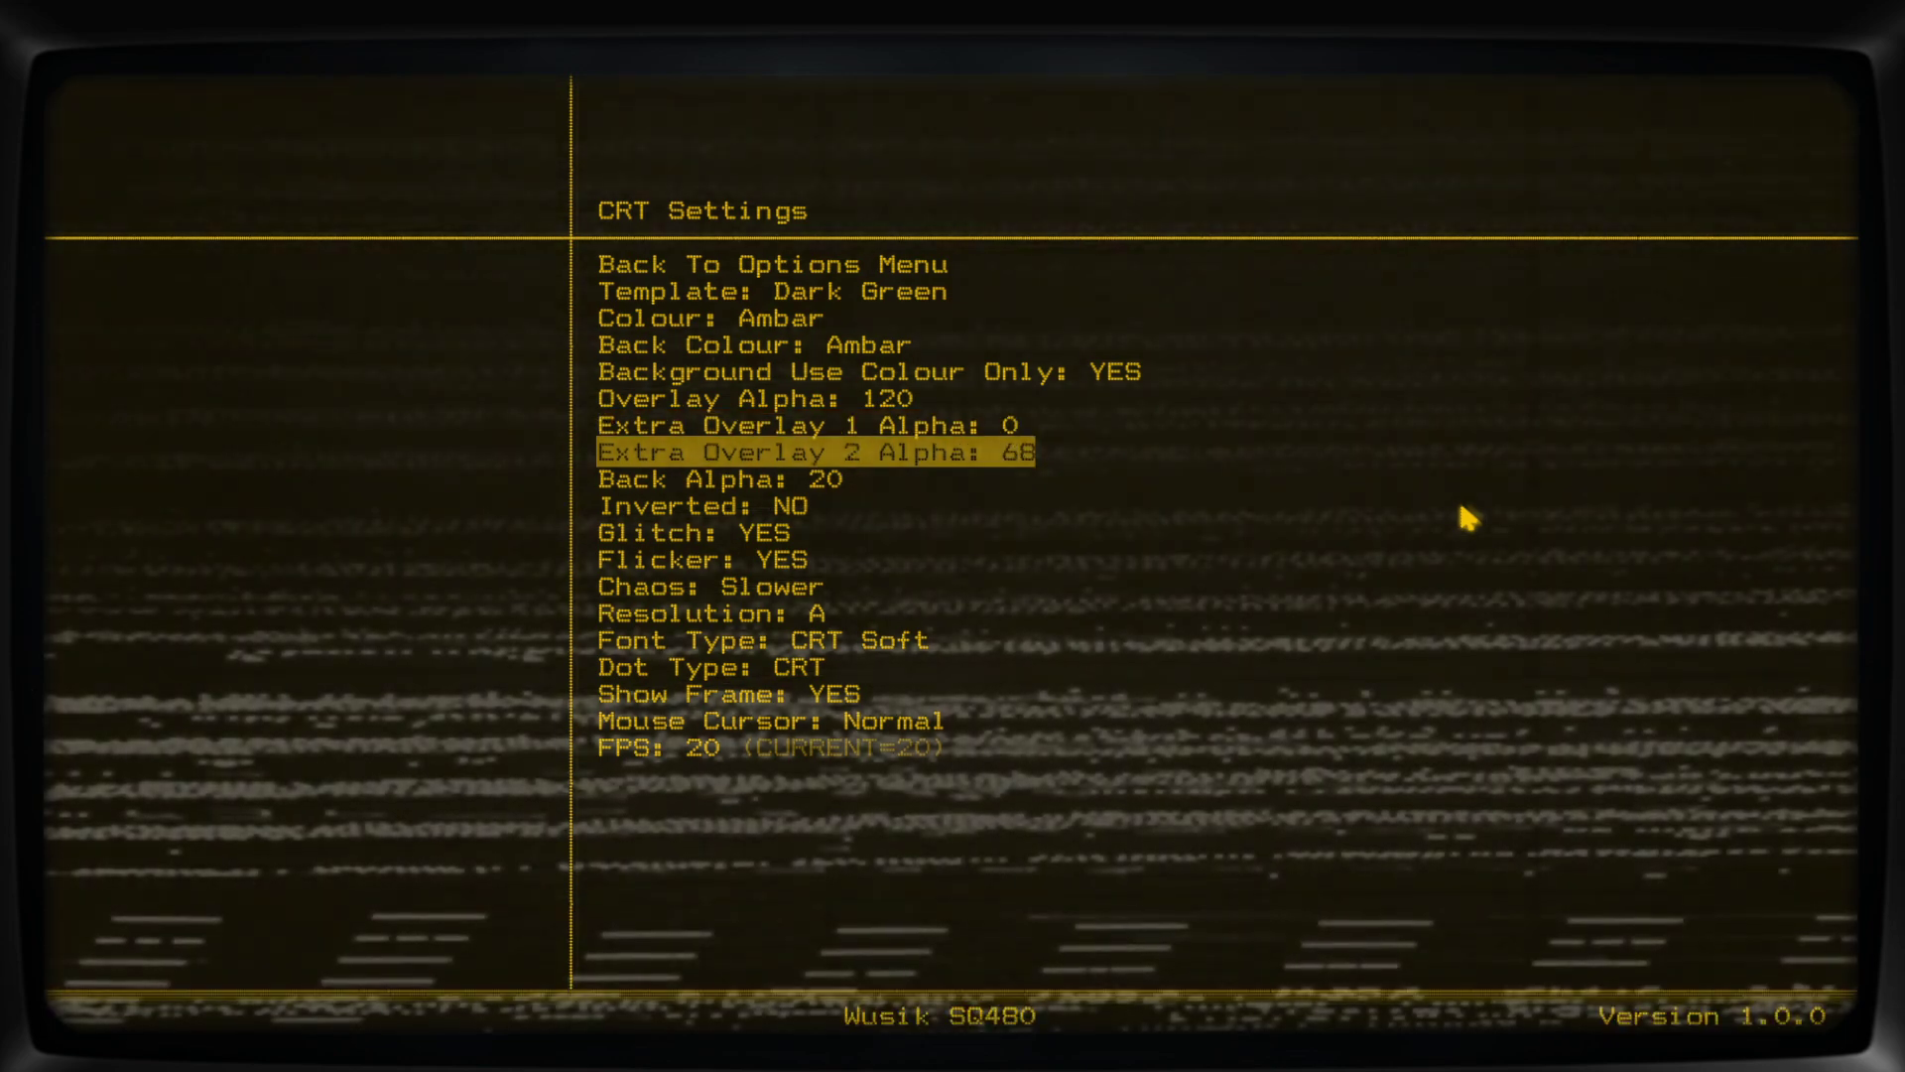
Set both the Extra Overlay 1 Alpha and the Extra Overlay 2 Alpha to 2.
{"action": "key", "text": "Right"}
{"action": "key", "text": "Right"}
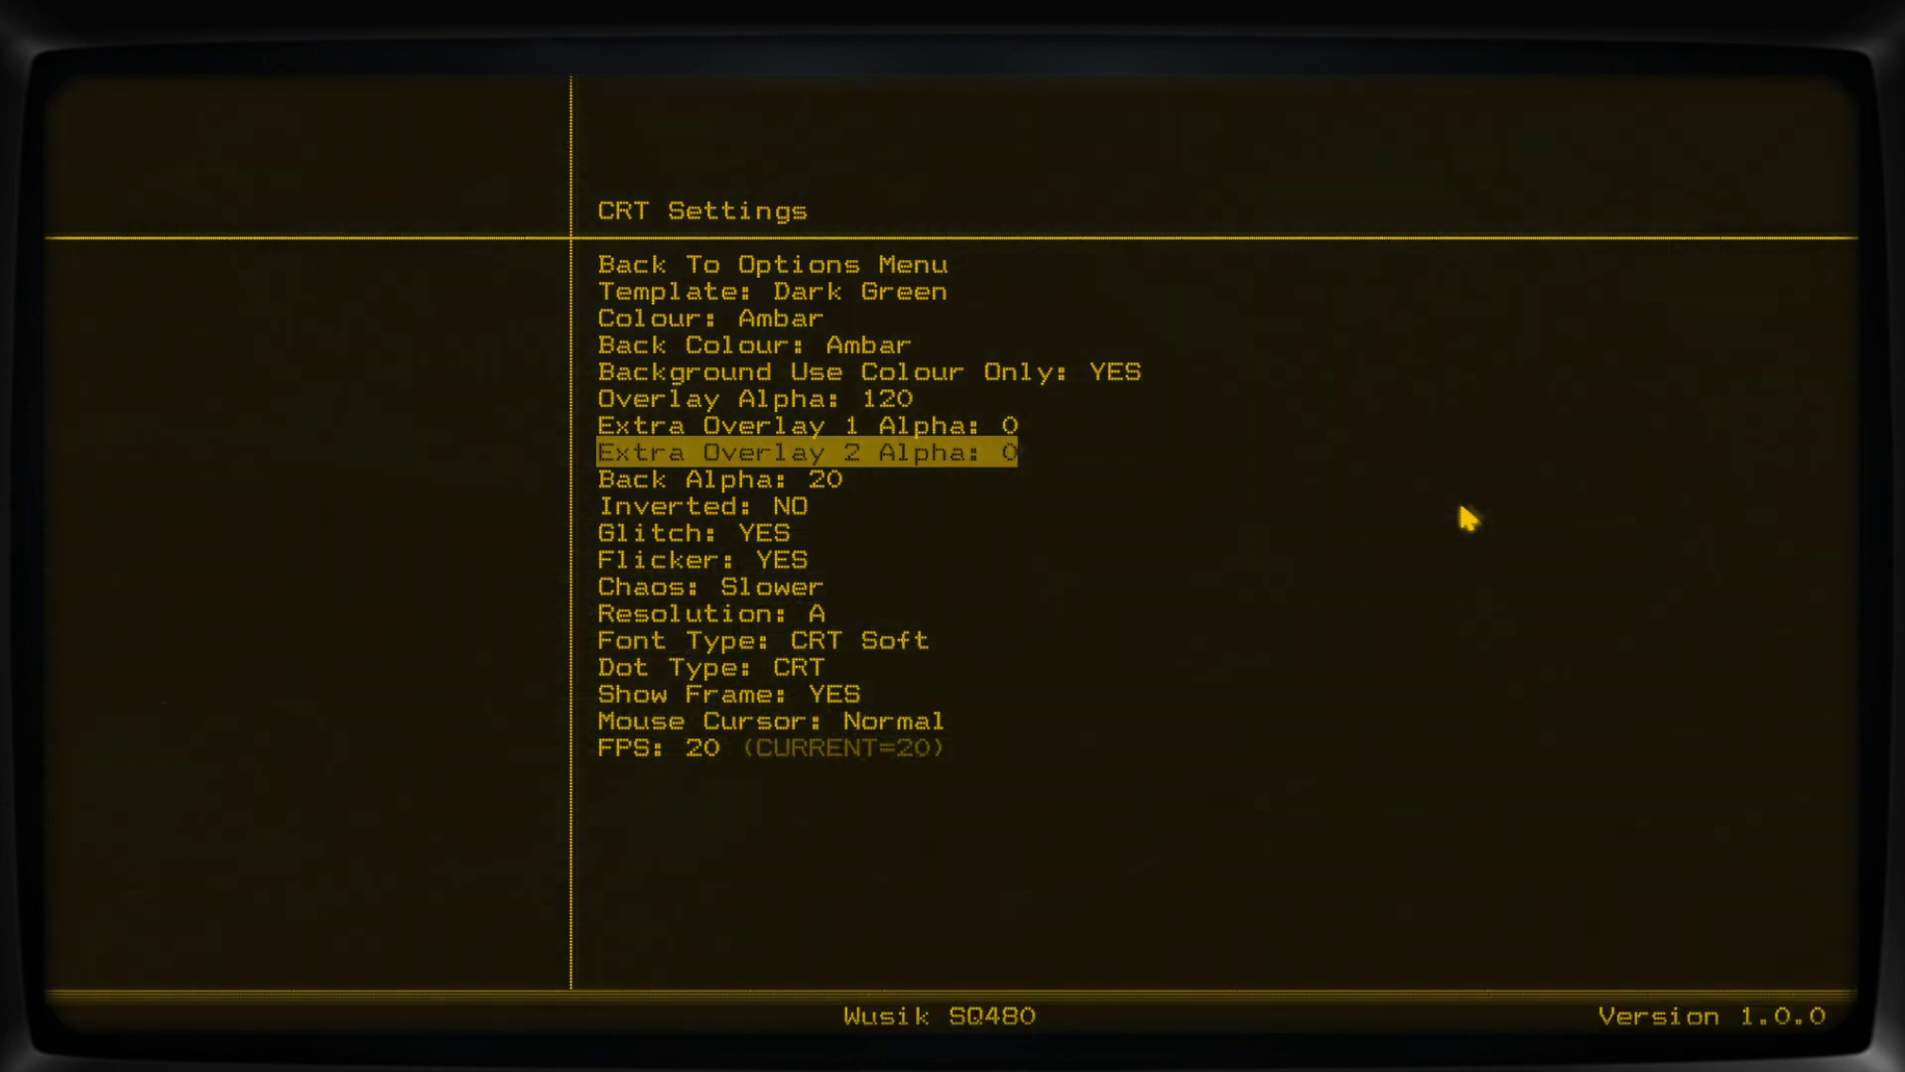
{"action": "key", "text": "Right"}
Cycle the Font Type through LCD Lucida, LCD Terminal and CRT Clean, and return it to CRT Soft.
{"action": "key", "text": "Down"}
{"action": "key", "text": "Down"}
{"action": "key", "text": "Down"}
{"action": "key", "text": "Down"}
{"action": "key", "text": "Down"}
{"action": "key", "text": "Down"}
{"action": "key", "text": "Down"}
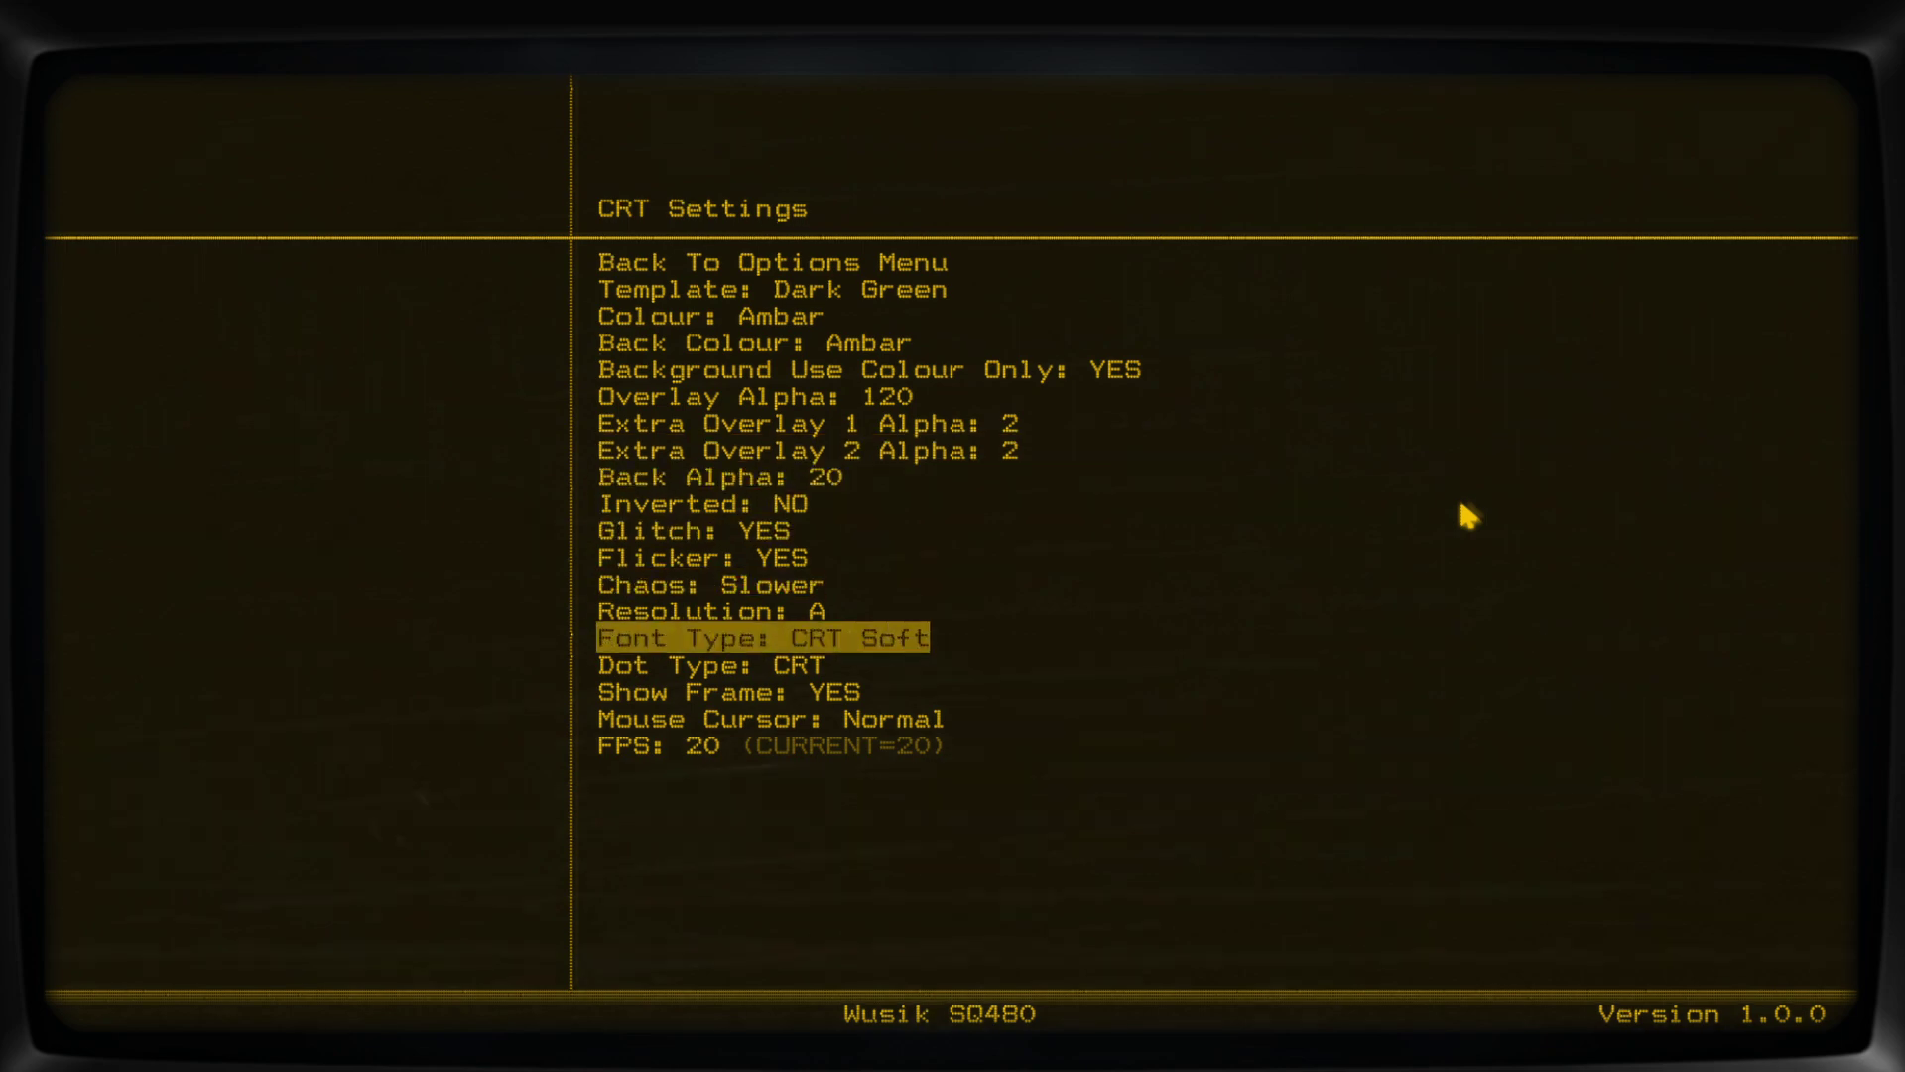
{"action": "key", "text": "Right"}
{"action": "key", "text": "Right"}
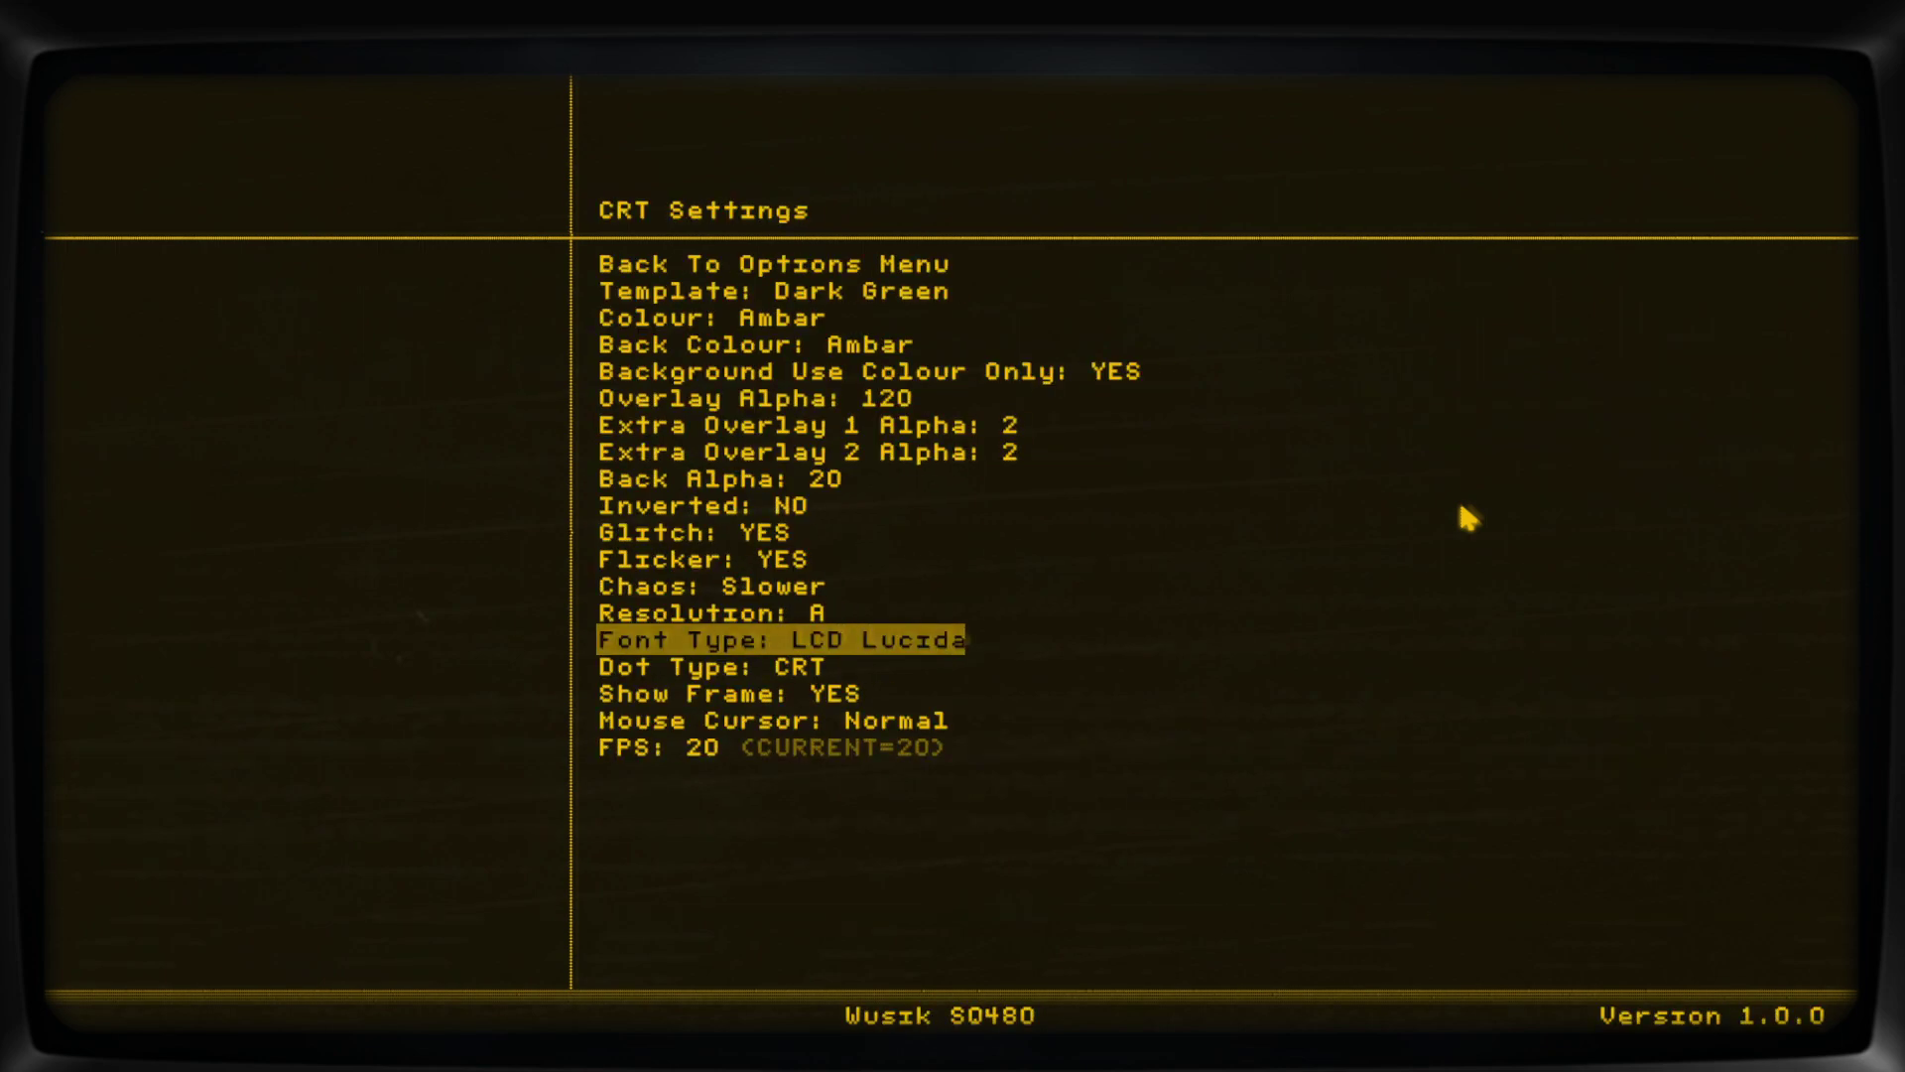
{"action": "key", "text": "Right"}
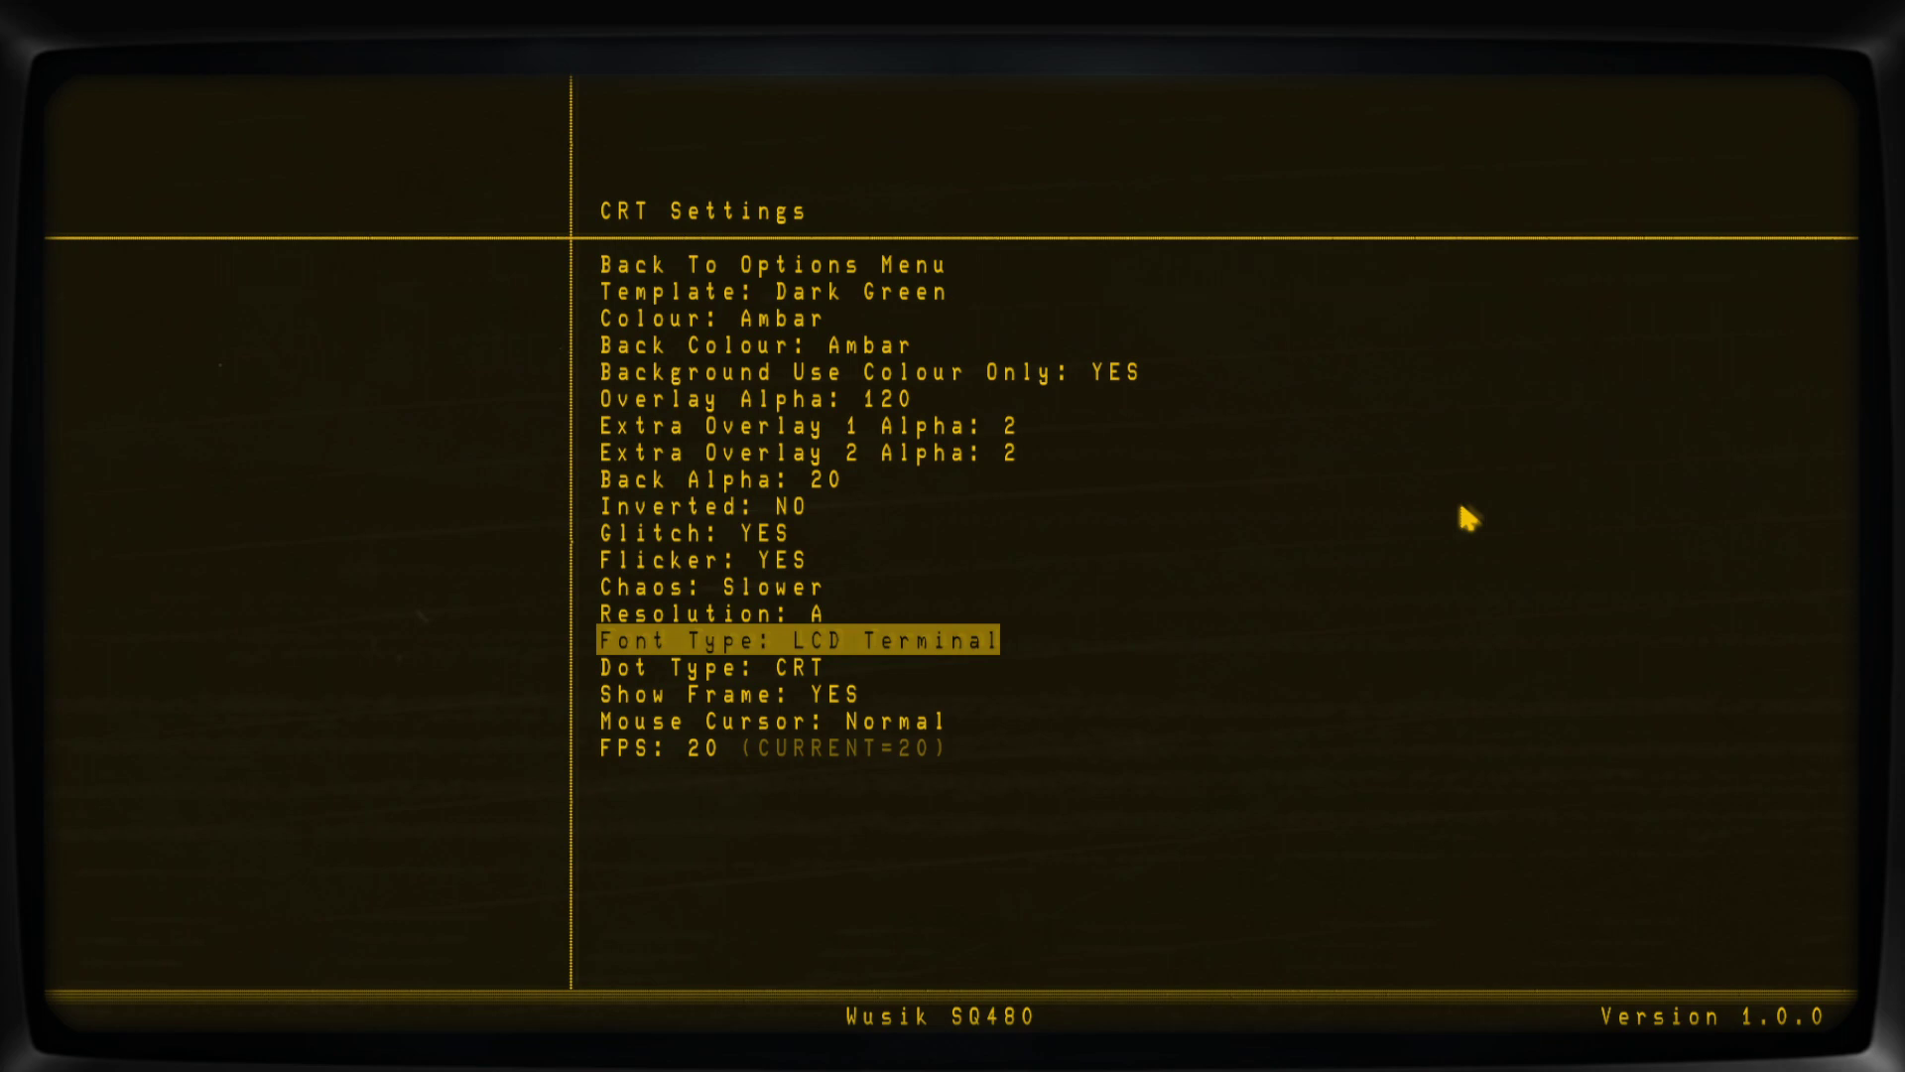
{"action": "key", "text": "Right"}
{"action": "key", "text": "Right"}
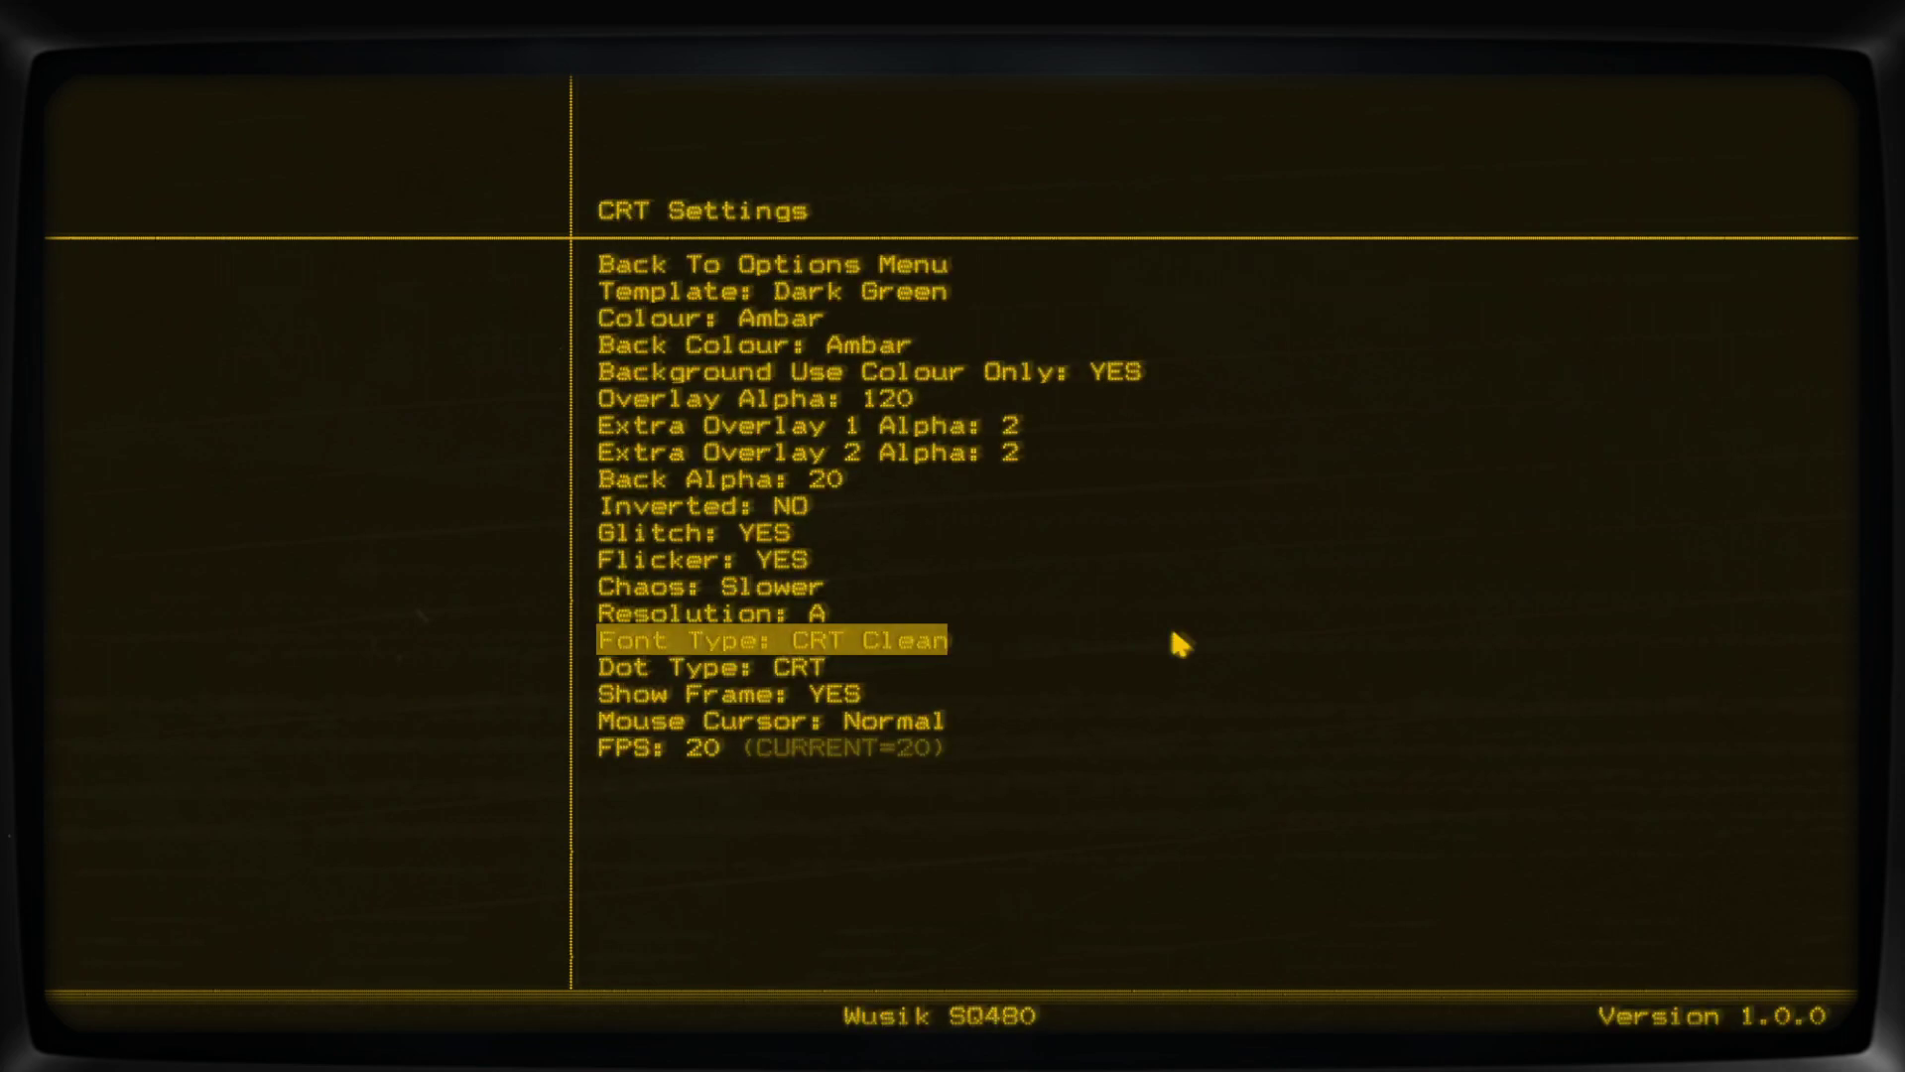
{"action": "key", "text": "Right"}
{"action": "key", "text": "Right"}
{"action": "key", "text": "Right"}
{"action": "key", "text": "Right"}
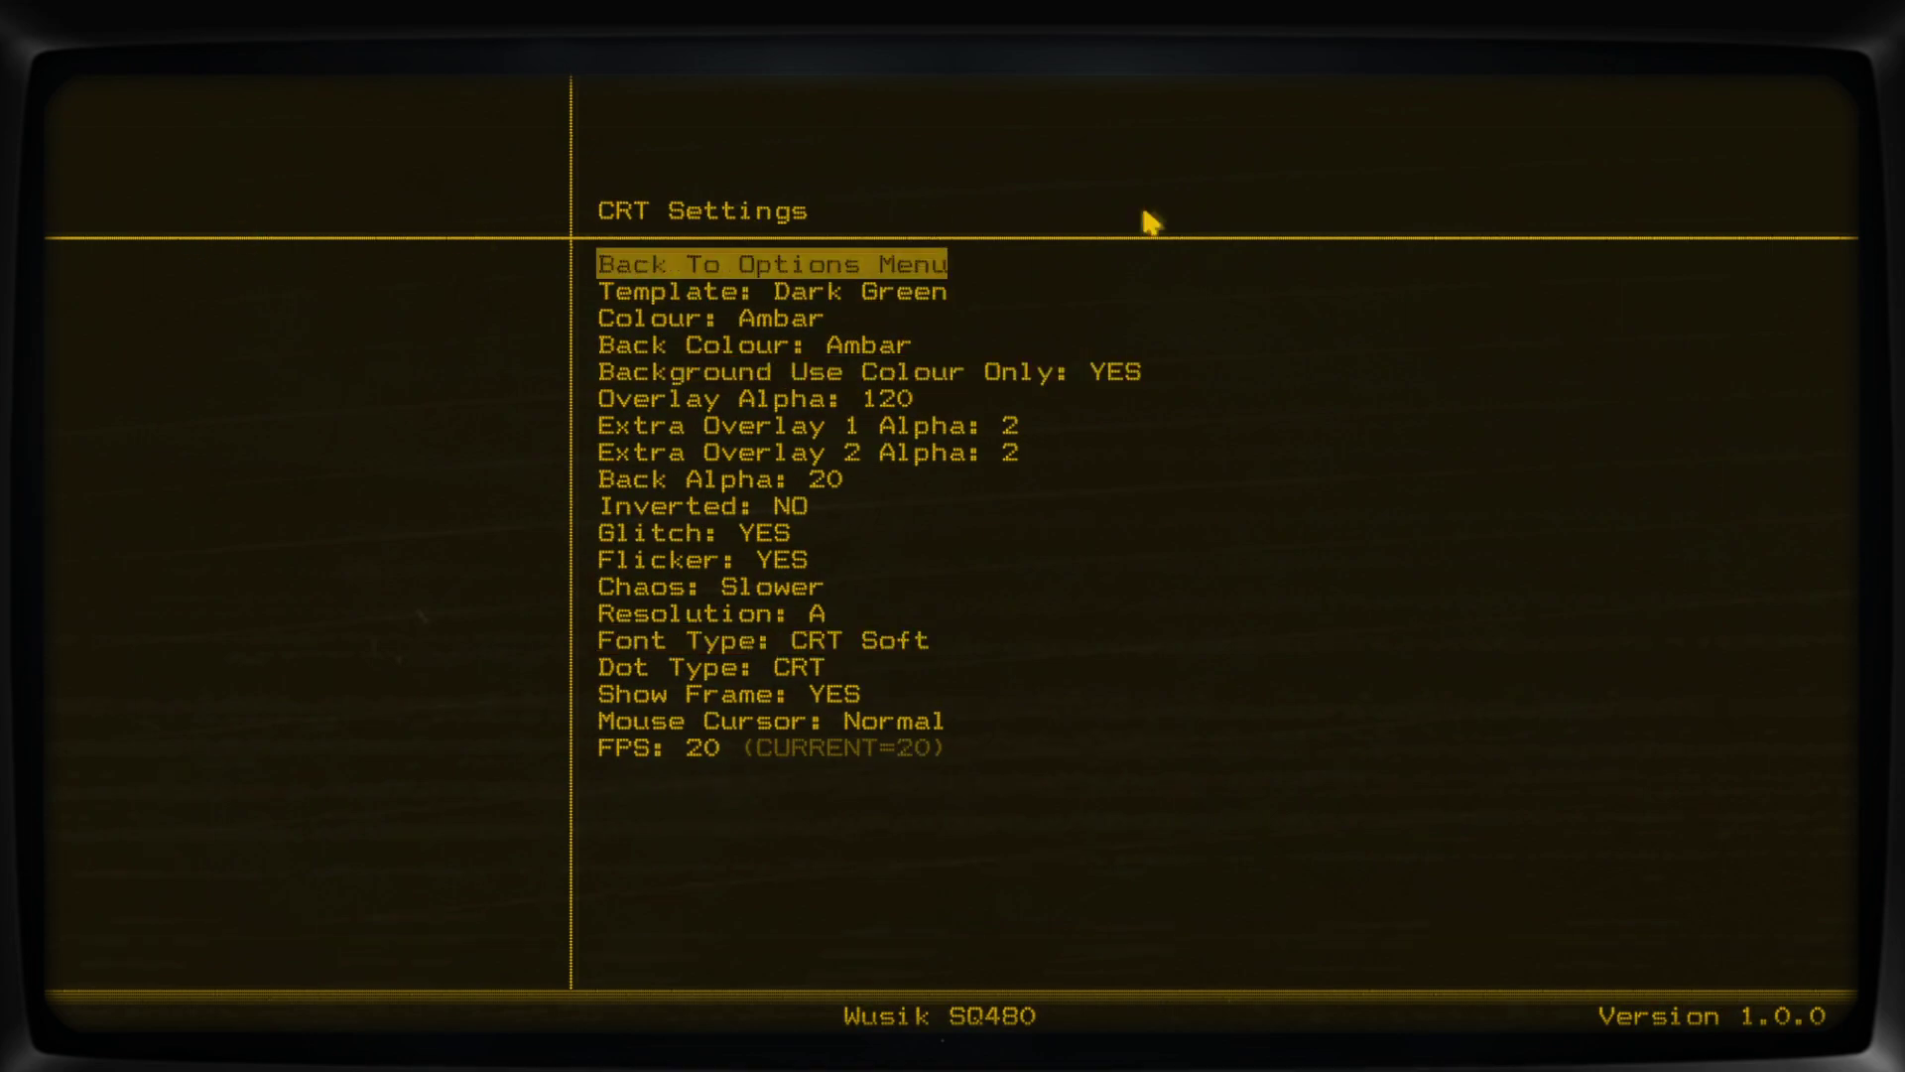
Set the Dot Type of the CRT display to LCD.
{"action": "key", "text": "Down"}
{"action": "key", "text": "Down"}
{"action": "key", "text": "Down"}
{"action": "key", "text": "Down"}
{"action": "key", "text": "Down"}
{"action": "key", "text": "Down"}
{"action": "key", "text": "Down"}
{"action": "key", "text": "Down"}
{"action": "key", "text": "Down"}
{"action": "key", "text": "Down"}
{"action": "key", "text": "Down"}
{"action": "key", "text": "Down"}
{"action": "key", "text": "Down"}
{"action": "key", "text": "Down"}
{"action": "key", "text": "Down"}
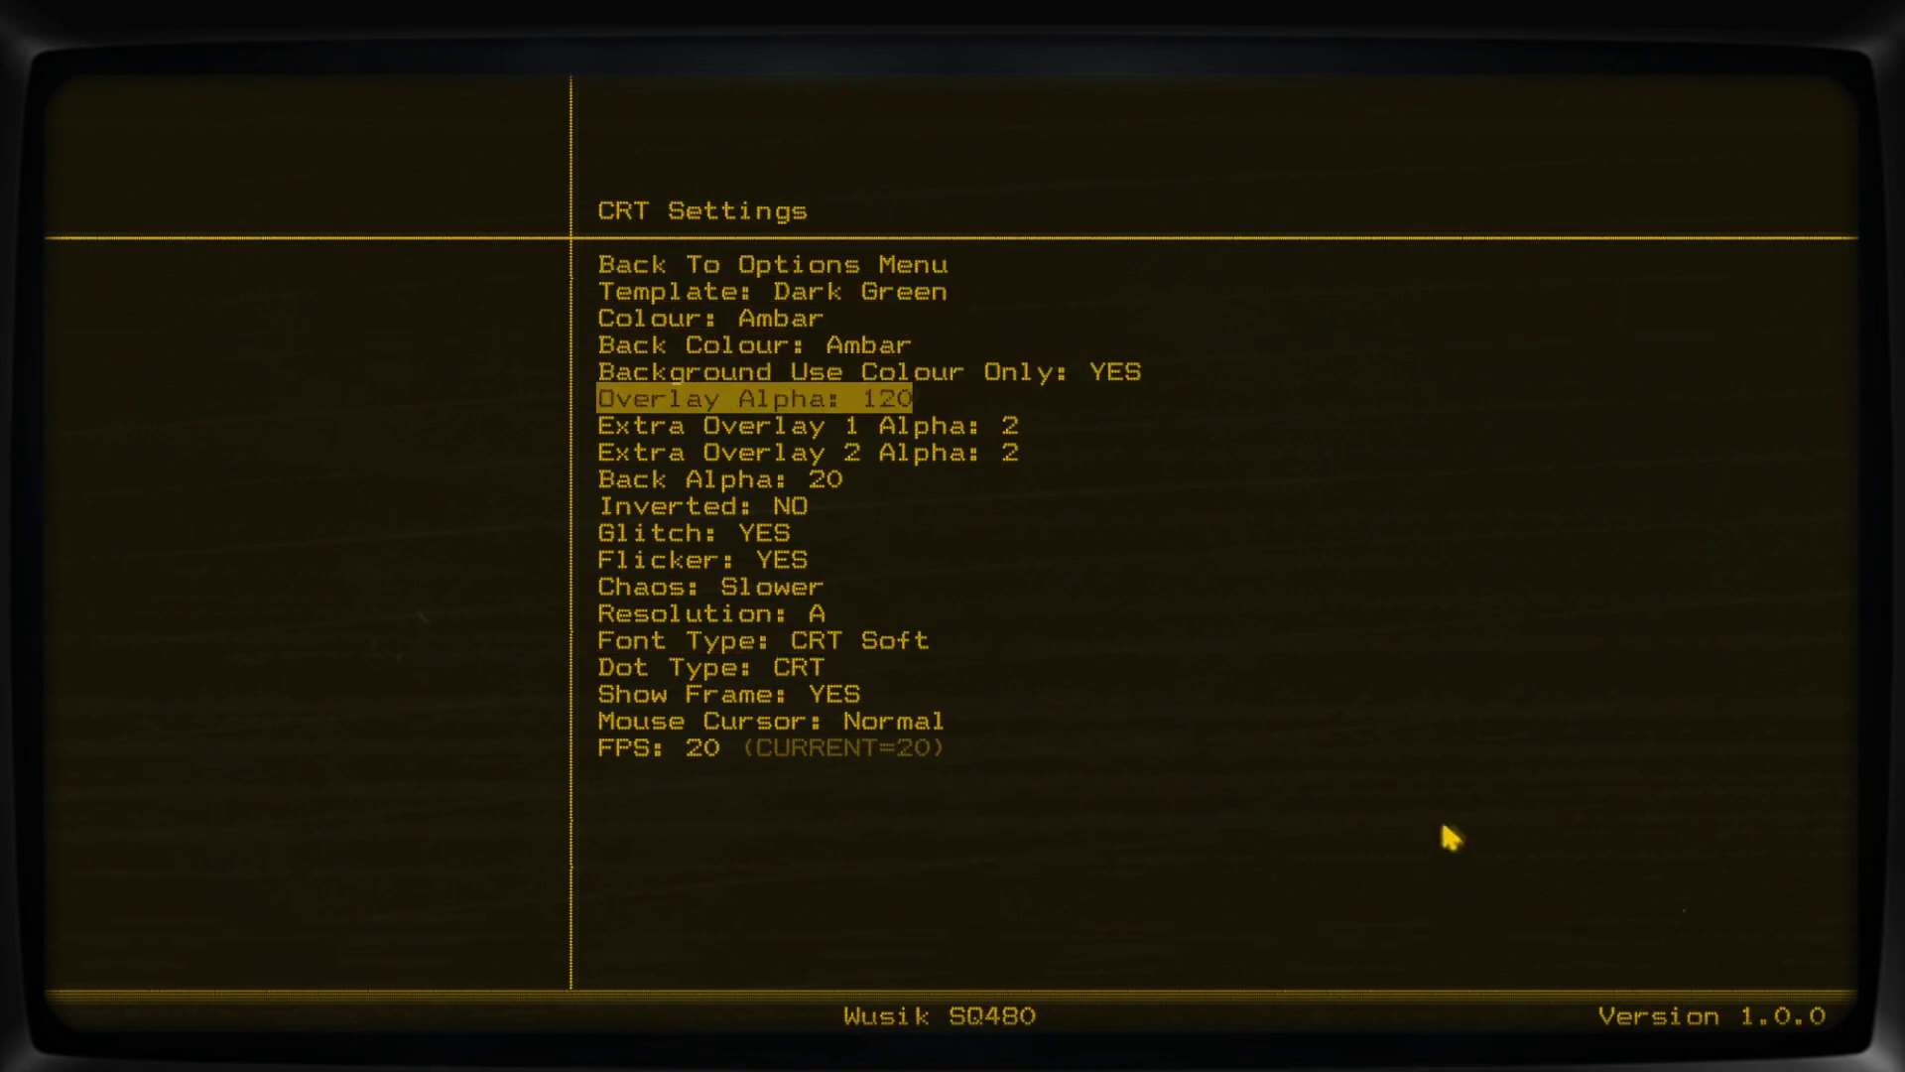
{"action": "key", "text": "Right"}
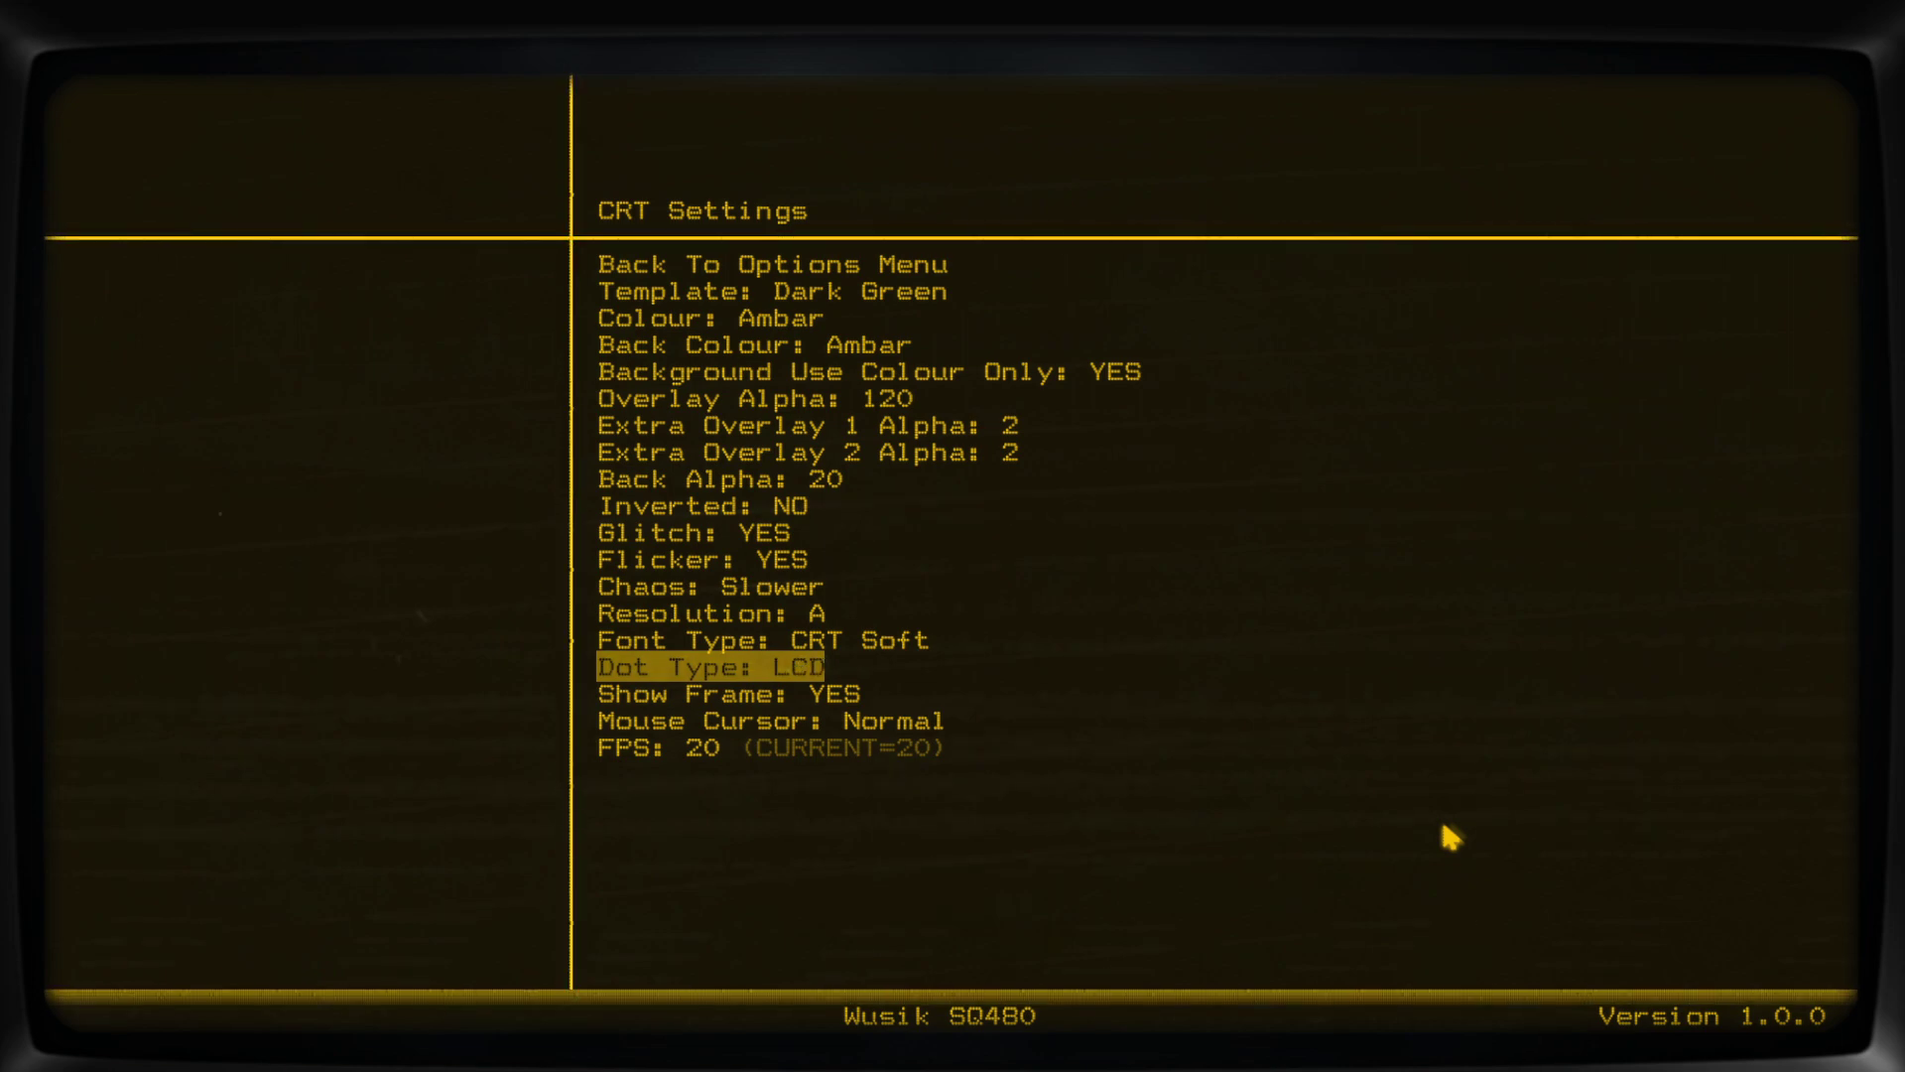
Switch Glitch and Flicker to NO and back to YES to compare the display effects.
{"action": "key", "text": "Up"}
{"action": "key", "text": "Up"}
{"action": "key", "text": "Up"}
{"action": "key", "text": "Up"}
{"action": "key", "text": "Up"}
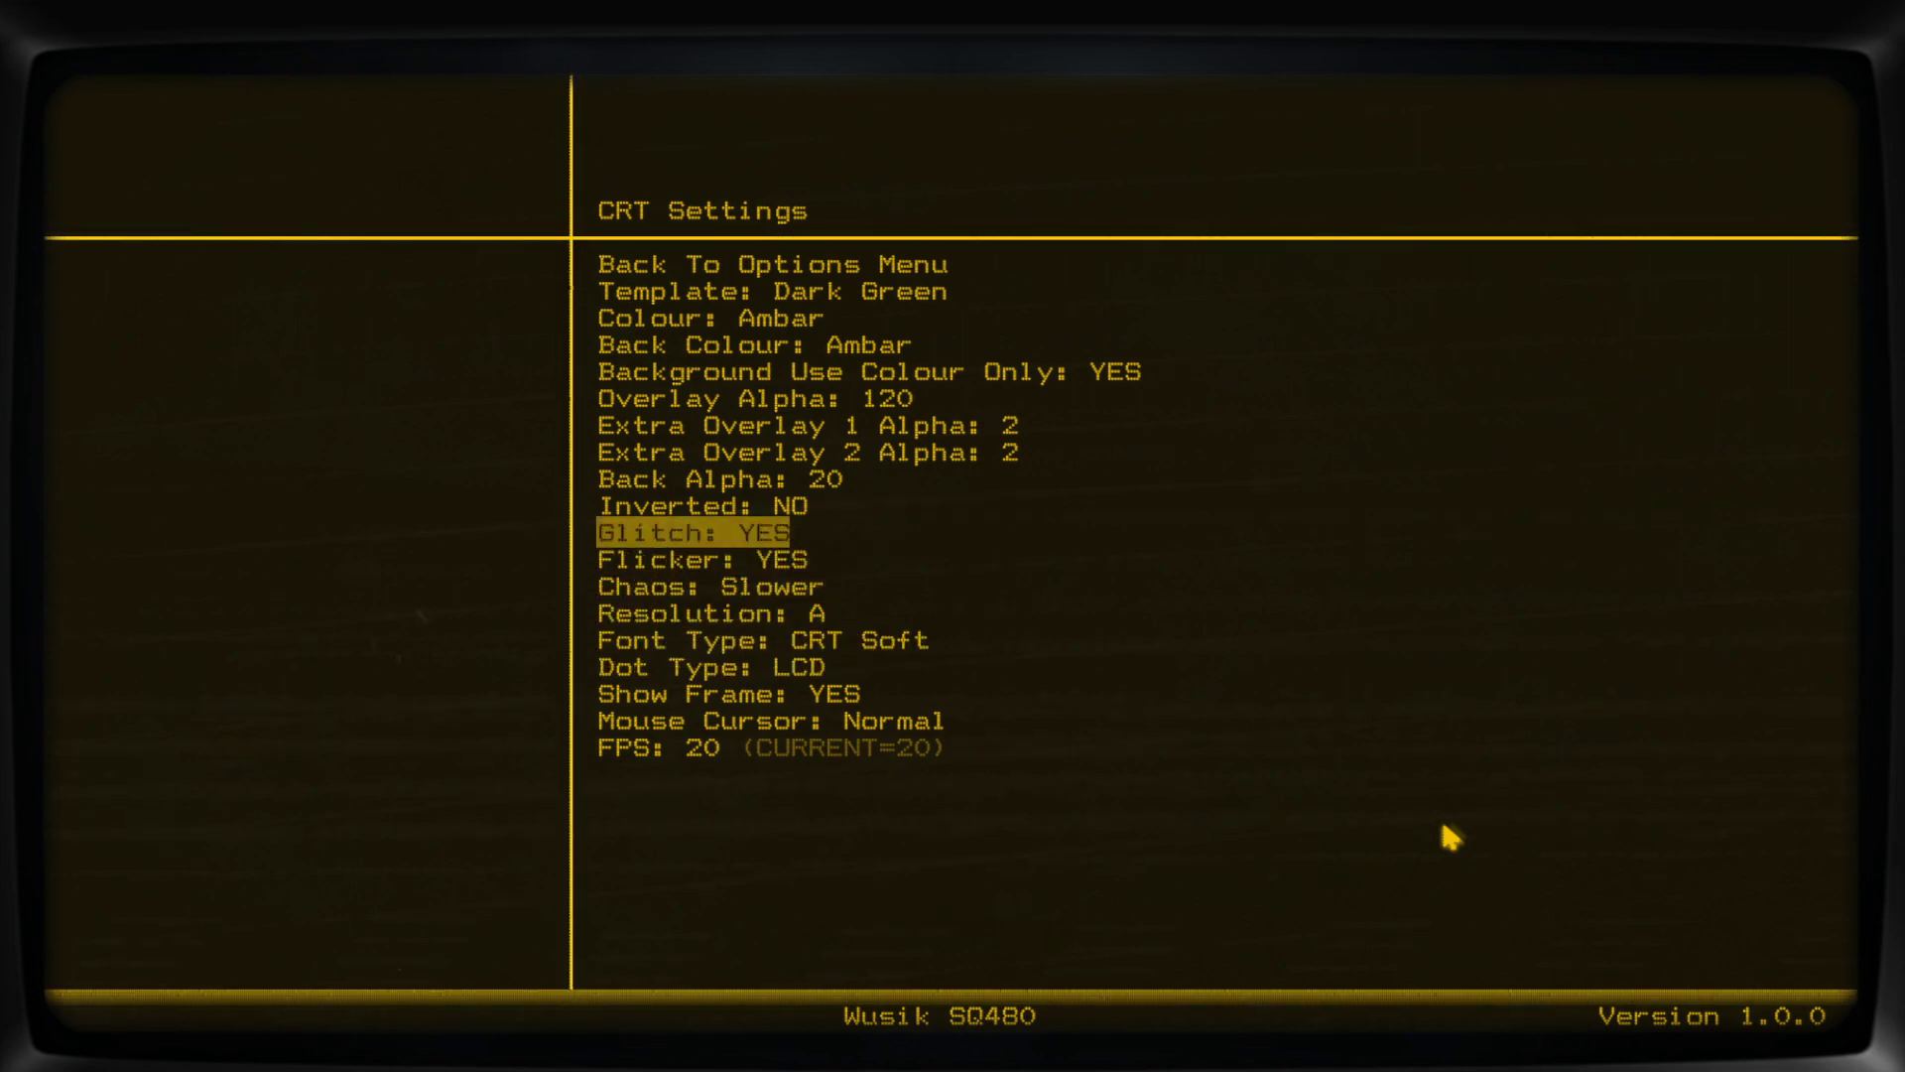
{"action": "key", "text": "Right"}
{"action": "key", "text": "Down"}
{"action": "key", "text": "Right"}
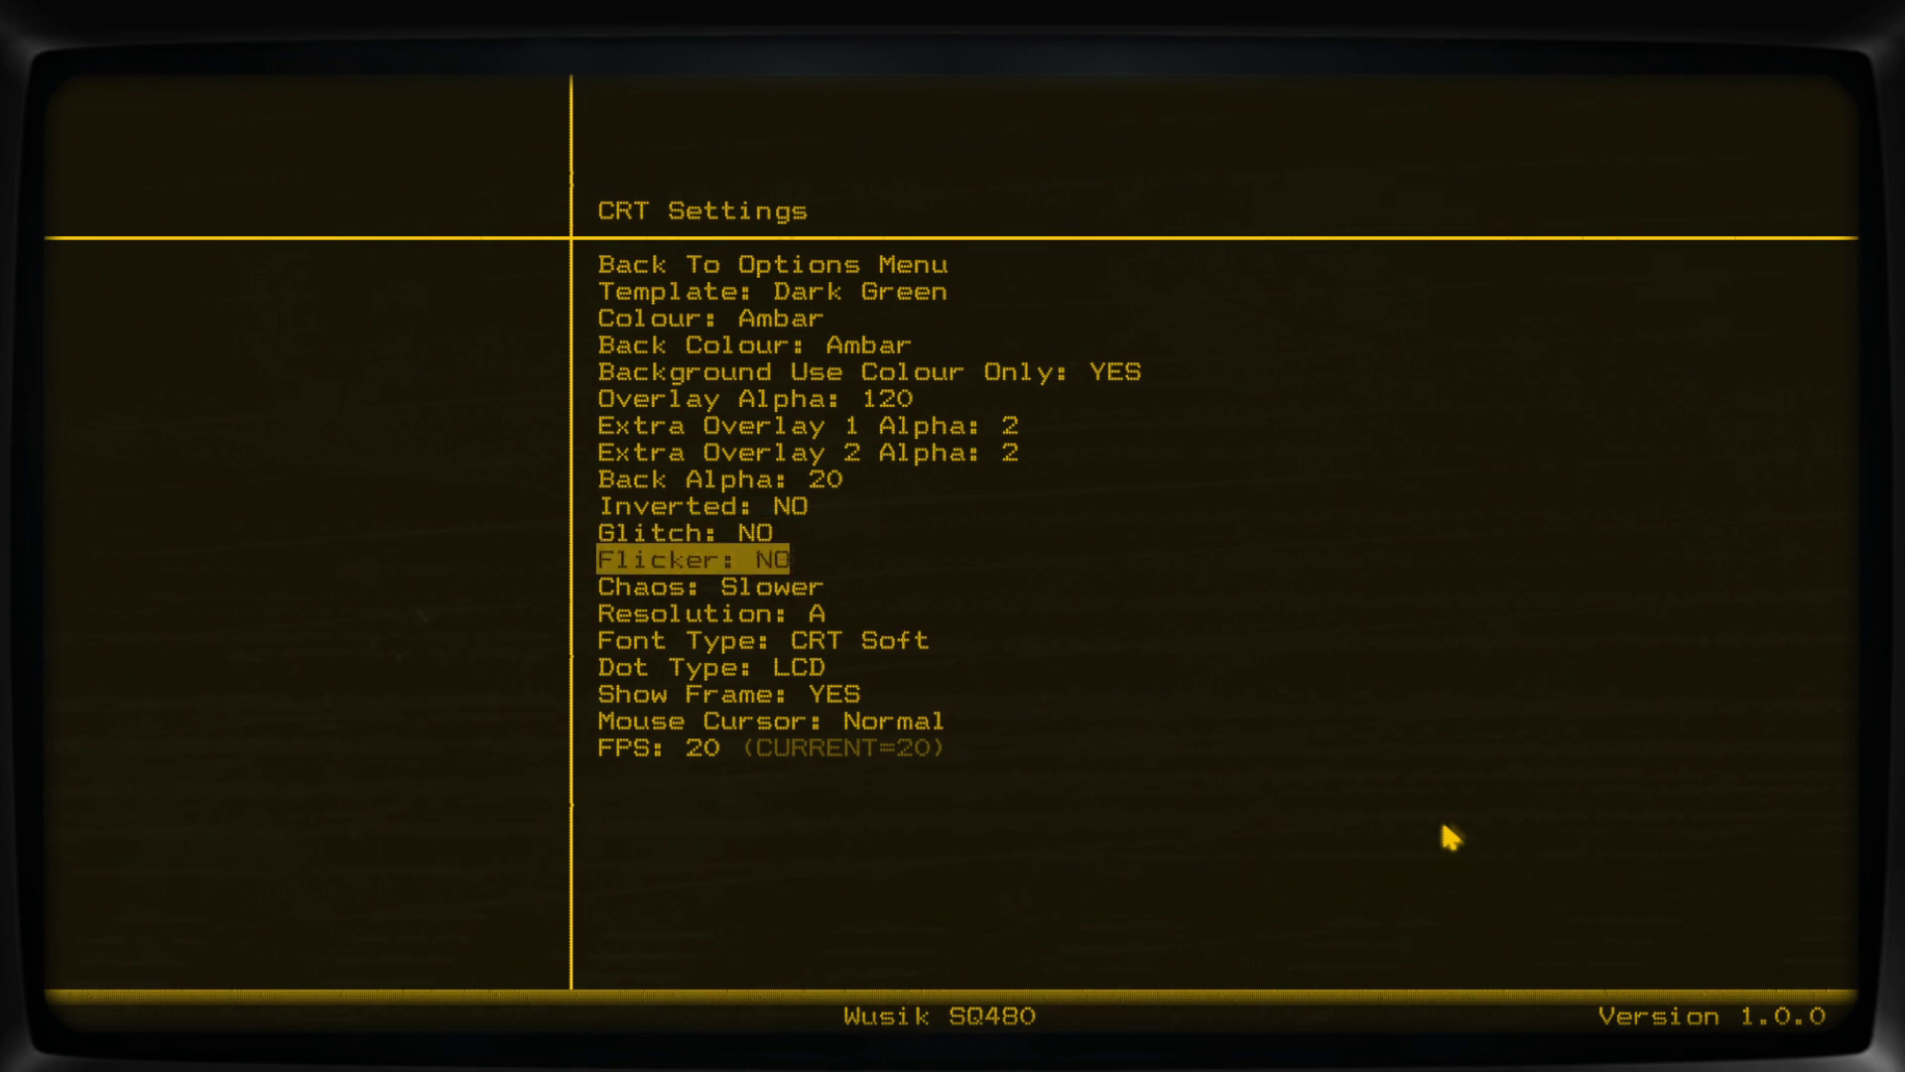
{"action": "key", "text": "Right"}
{"action": "key", "text": "Up"}
{"action": "key", "text": "Right"}
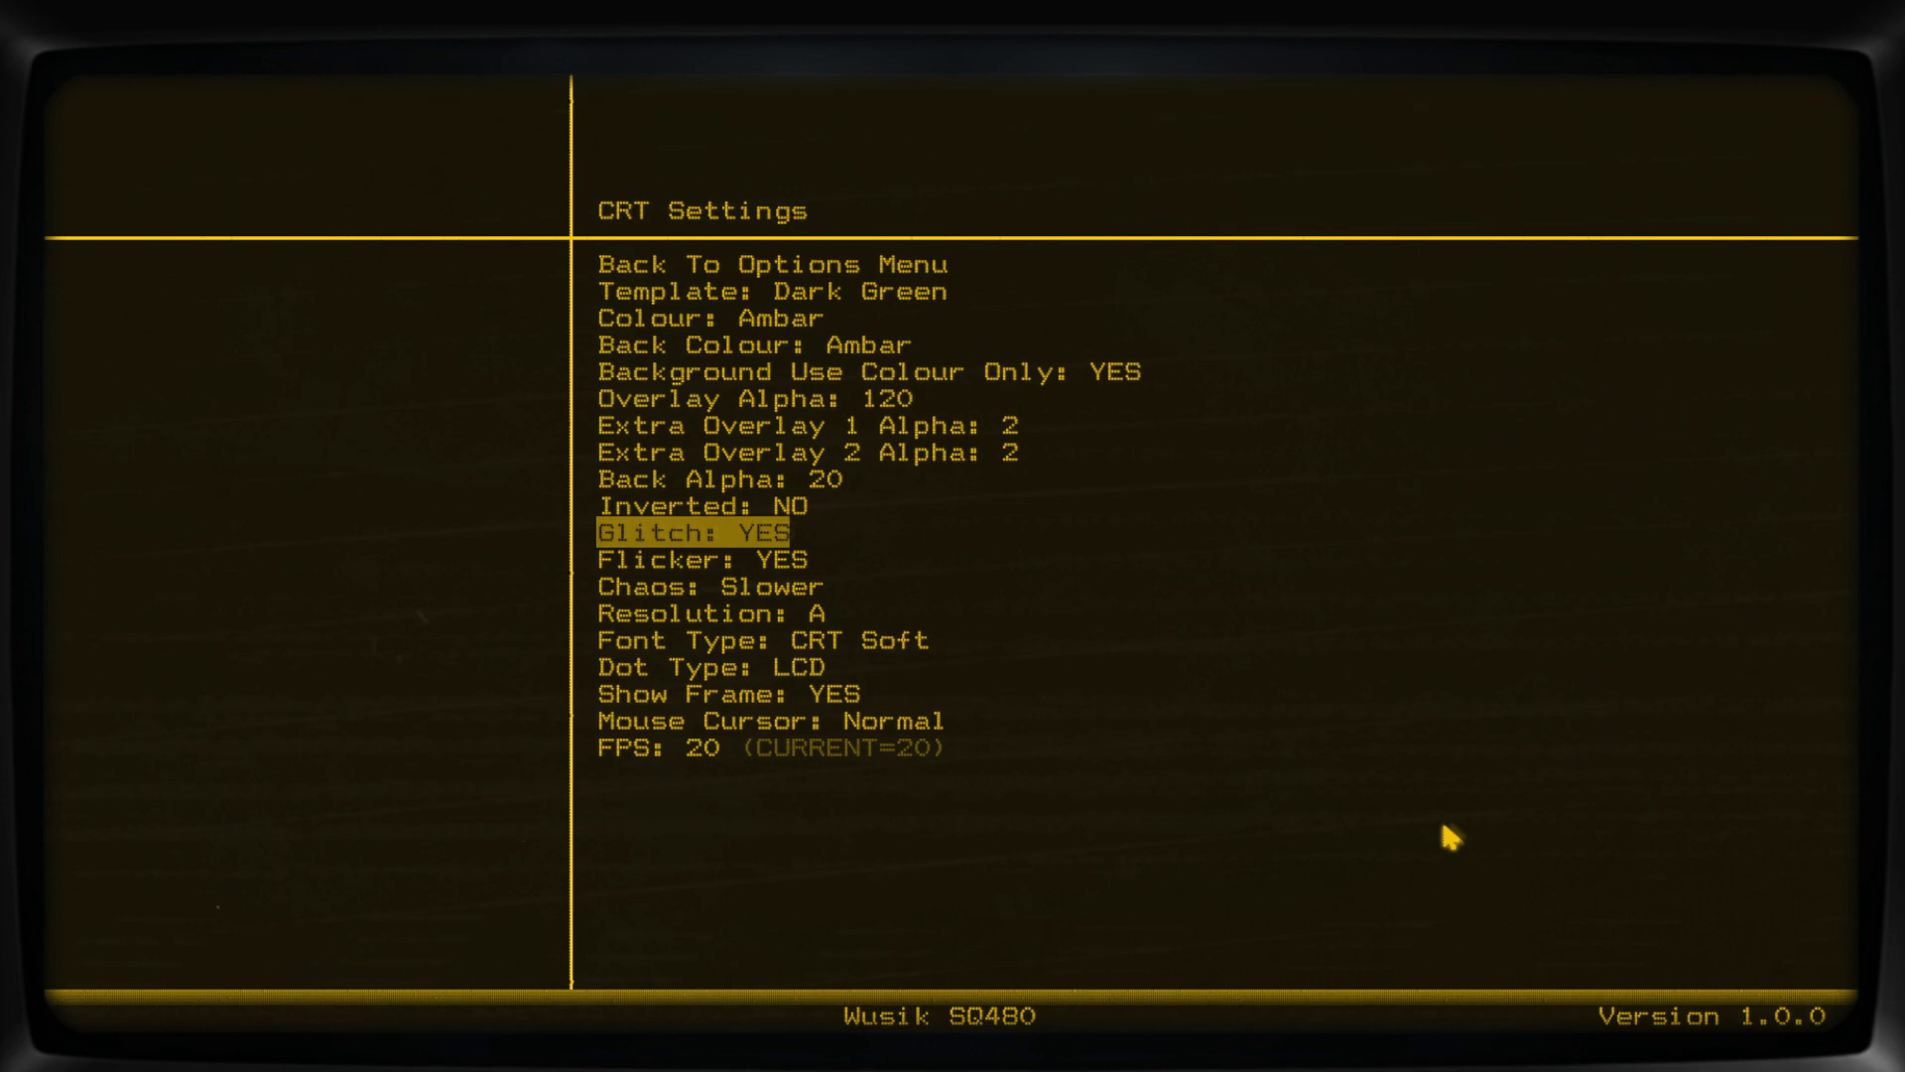
Raise the display's FPS to 60 and return it to 20.
{"action": "key", "text": "End"}
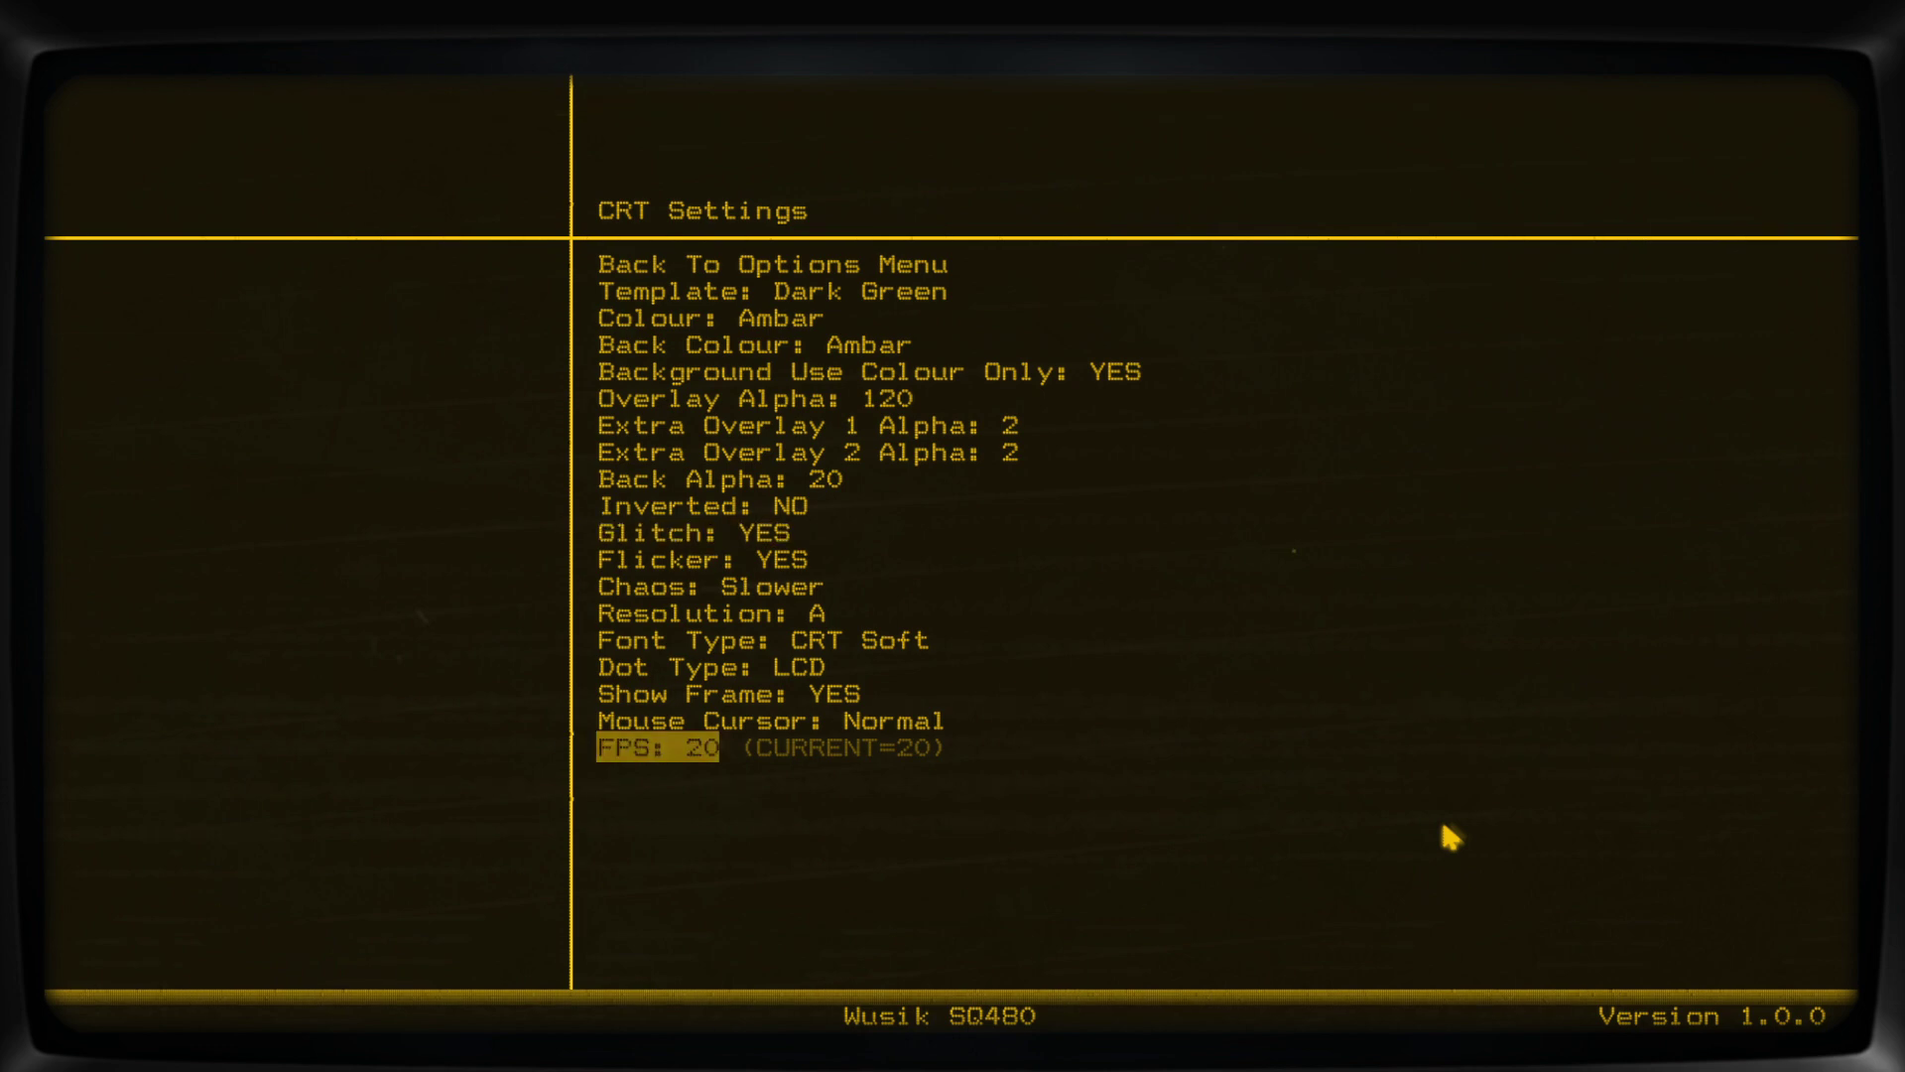
{"action": "key", "text": "Right"}
{"action": "key", "text": "Right"}
{"action": "key", "text": "Right"}
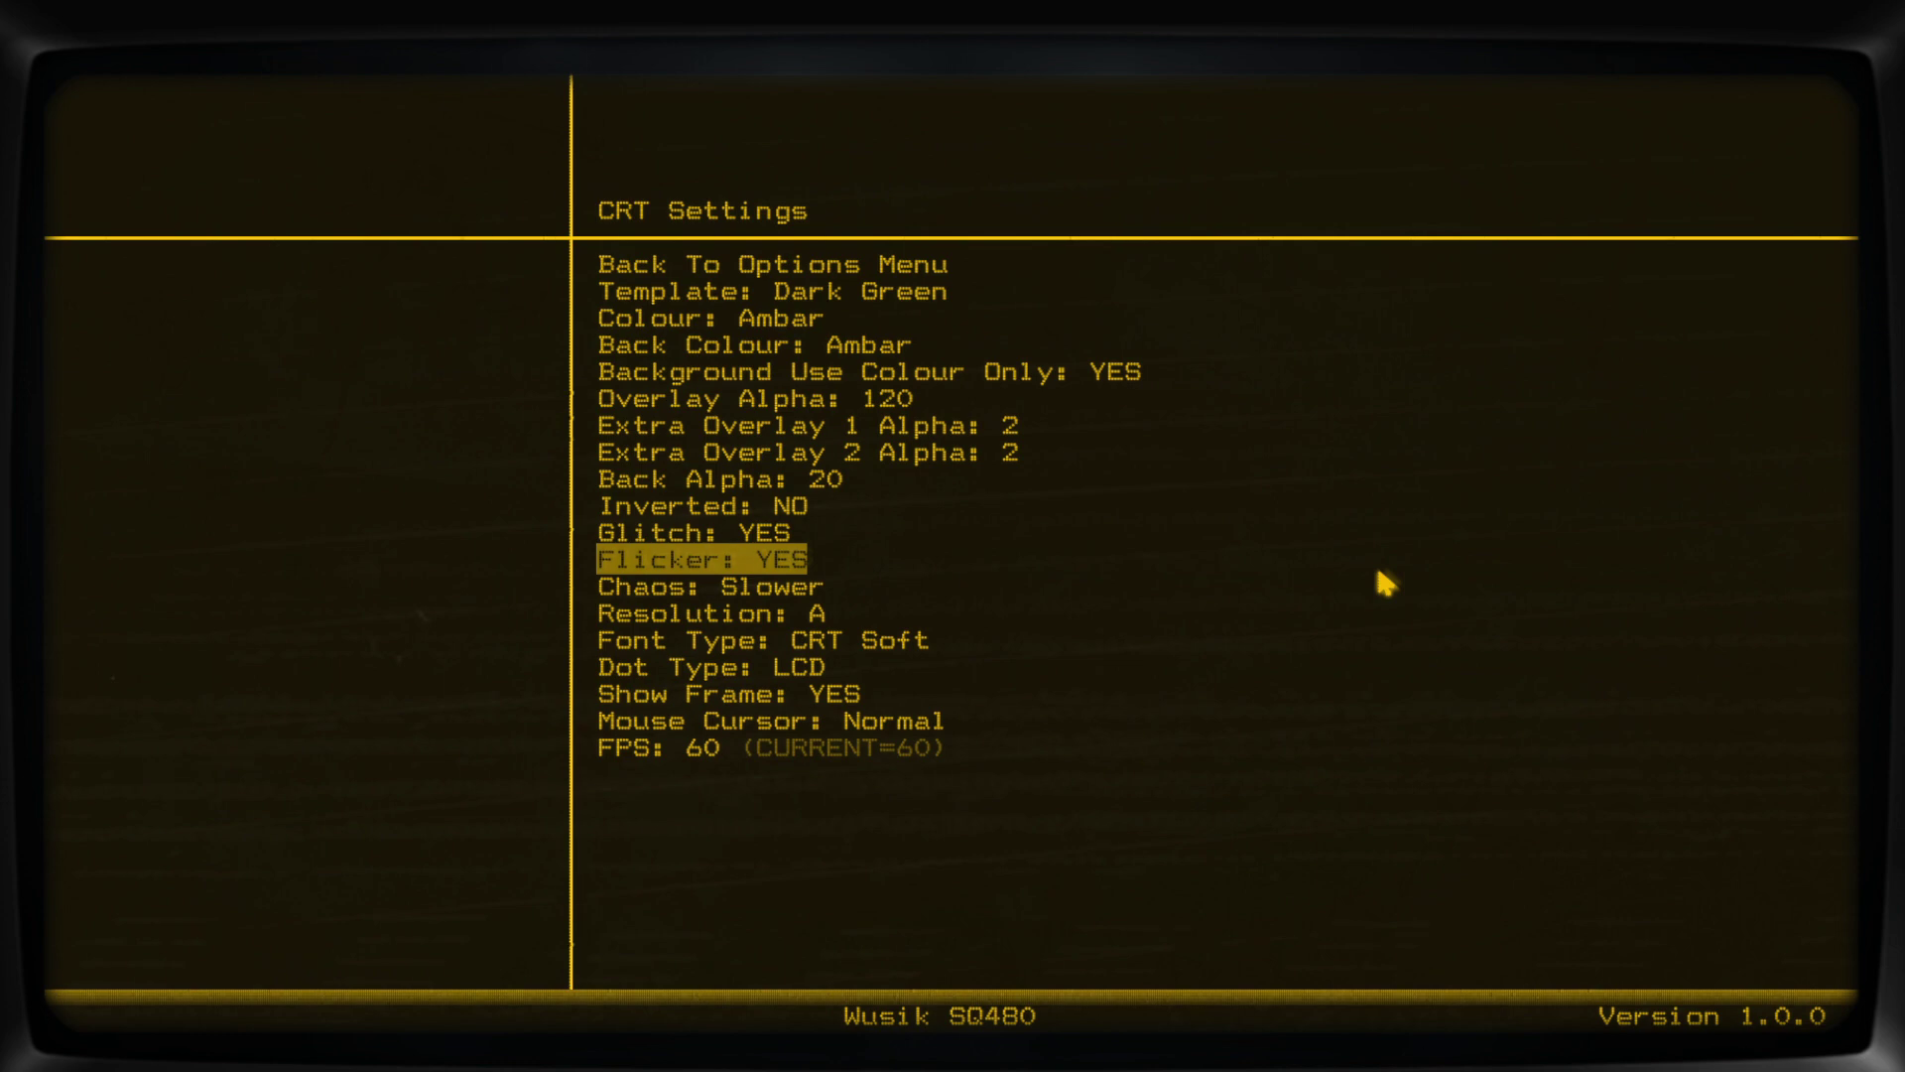
{"action": "key", "text": "End"}
{"action": "key", "text": "Right"}
{"action": "key", "text": "Right"}
{"action": "key", "text": "Right"}
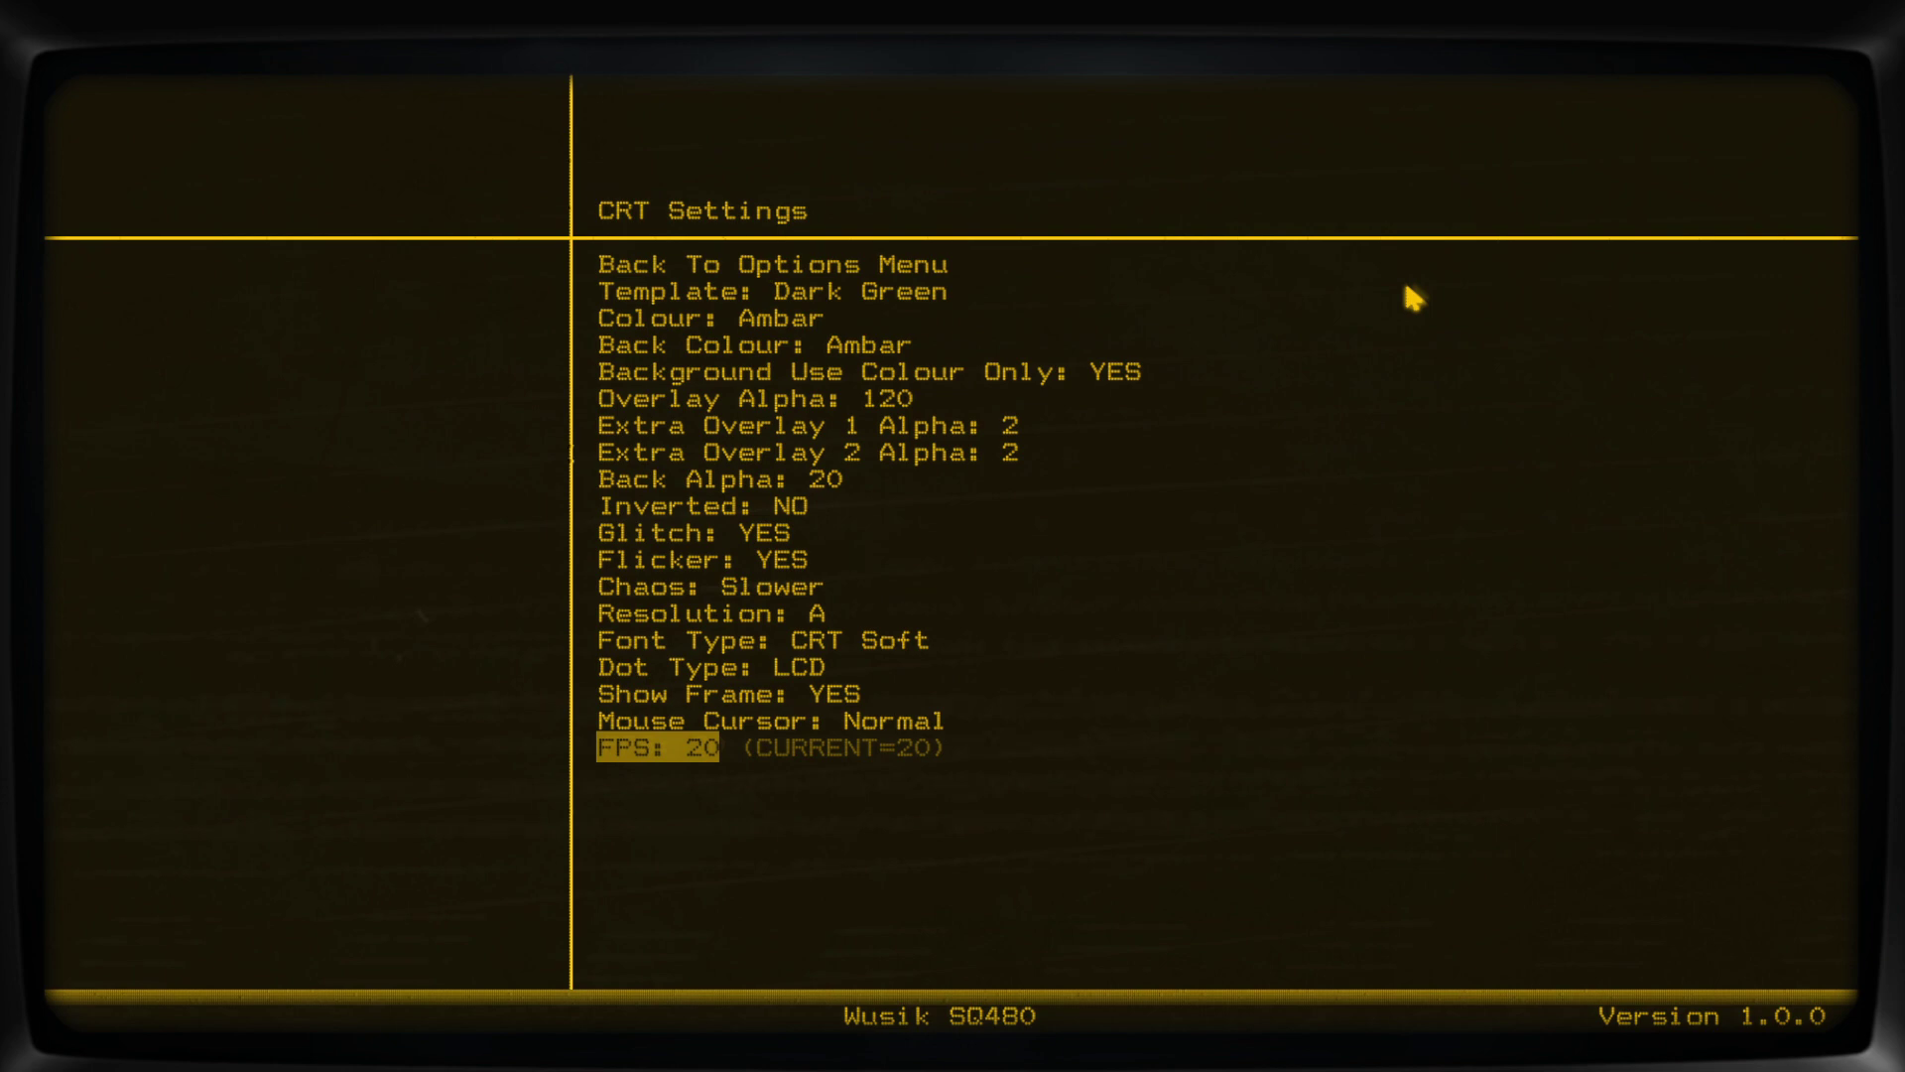
{"action": "key", "text": "Left"}
{"action": "key", "text": "Left"}
{"action": "type", "text": "0"}
Set Inverted to YES for the CRT display.
{"action": "key", "text": "Down"}
{"action": "key", "text": "Down"}
{"action": "key", "text": "Down"}
{"action": "key", "text": "Down"}
{"action": "key", "text": "Down"}
{"action": "key", "text": "Down"}
{"action": "key", "text": "Down"}
{"action": "key", "text": "Down"}
{"action": "key", "text": "Down"}
{"action": "key", "text": "Down"}
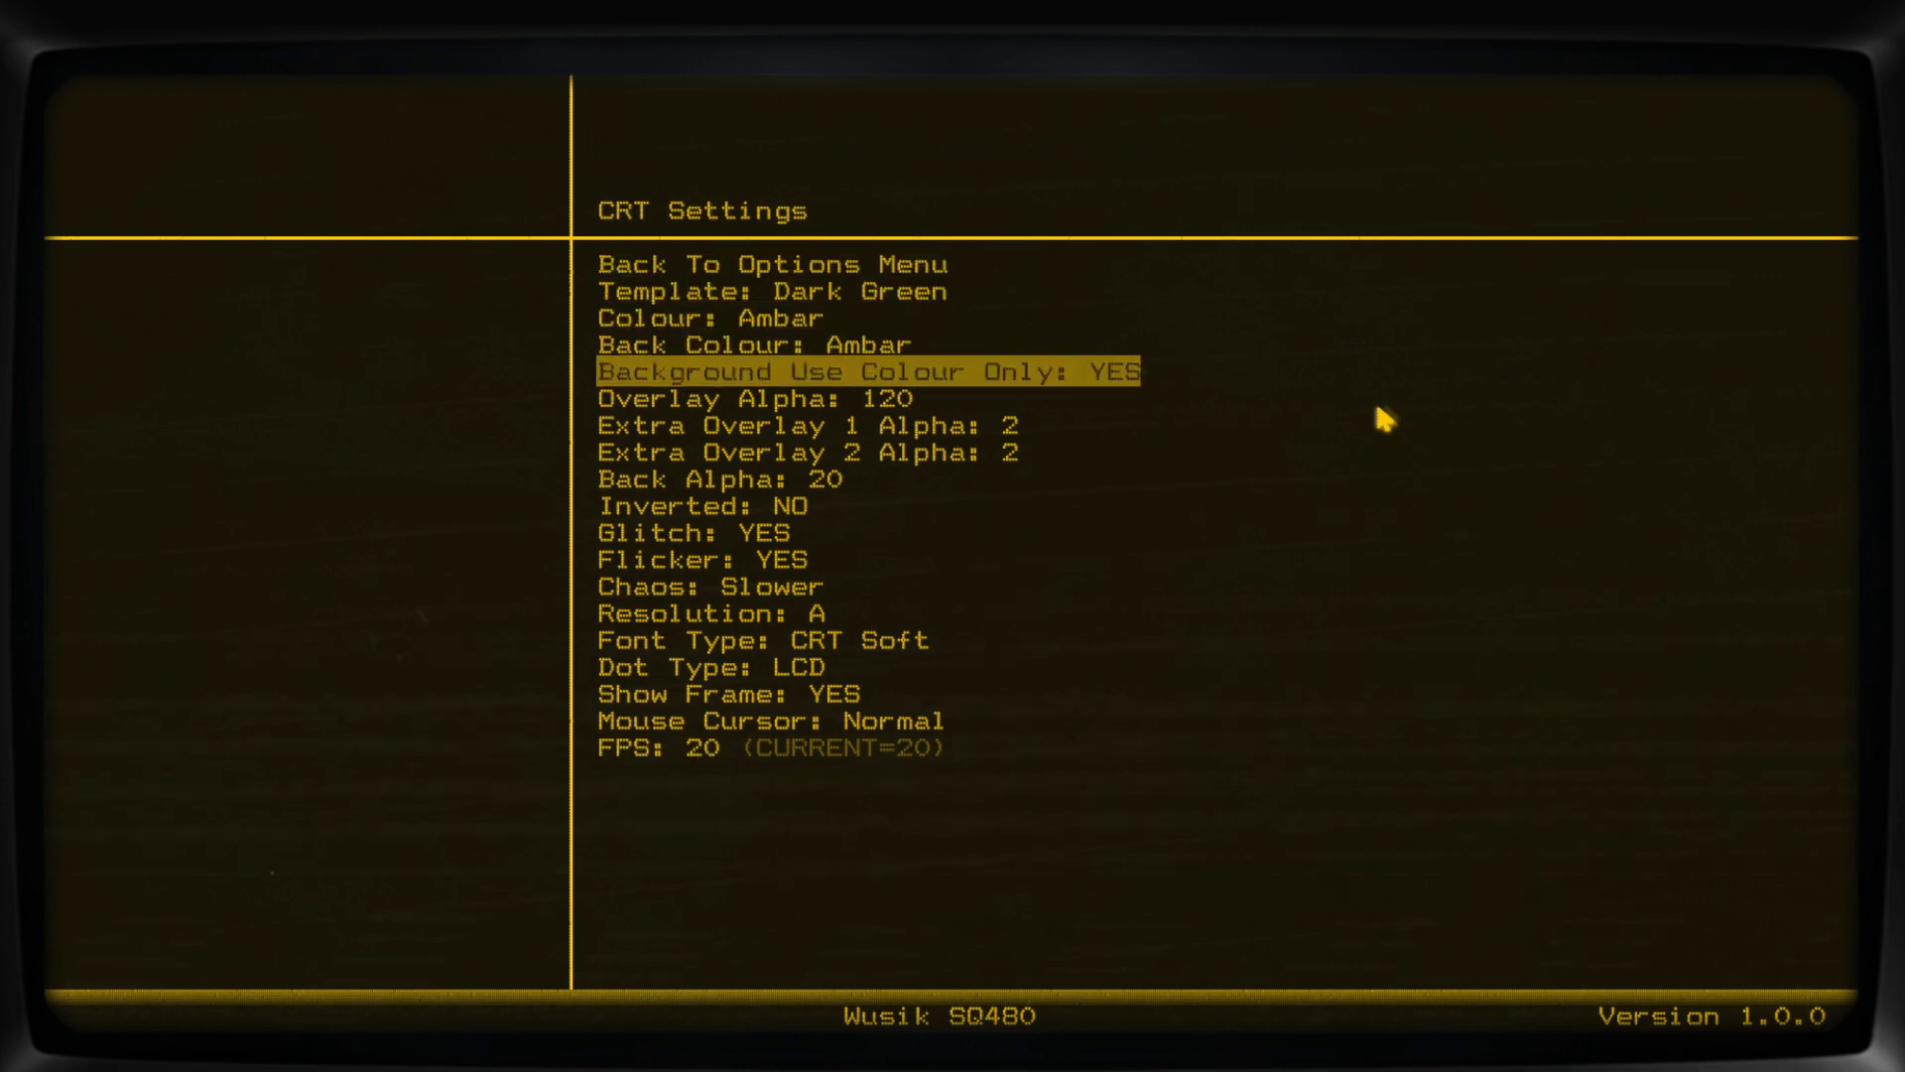
{"action": "key", "text": "Return"}
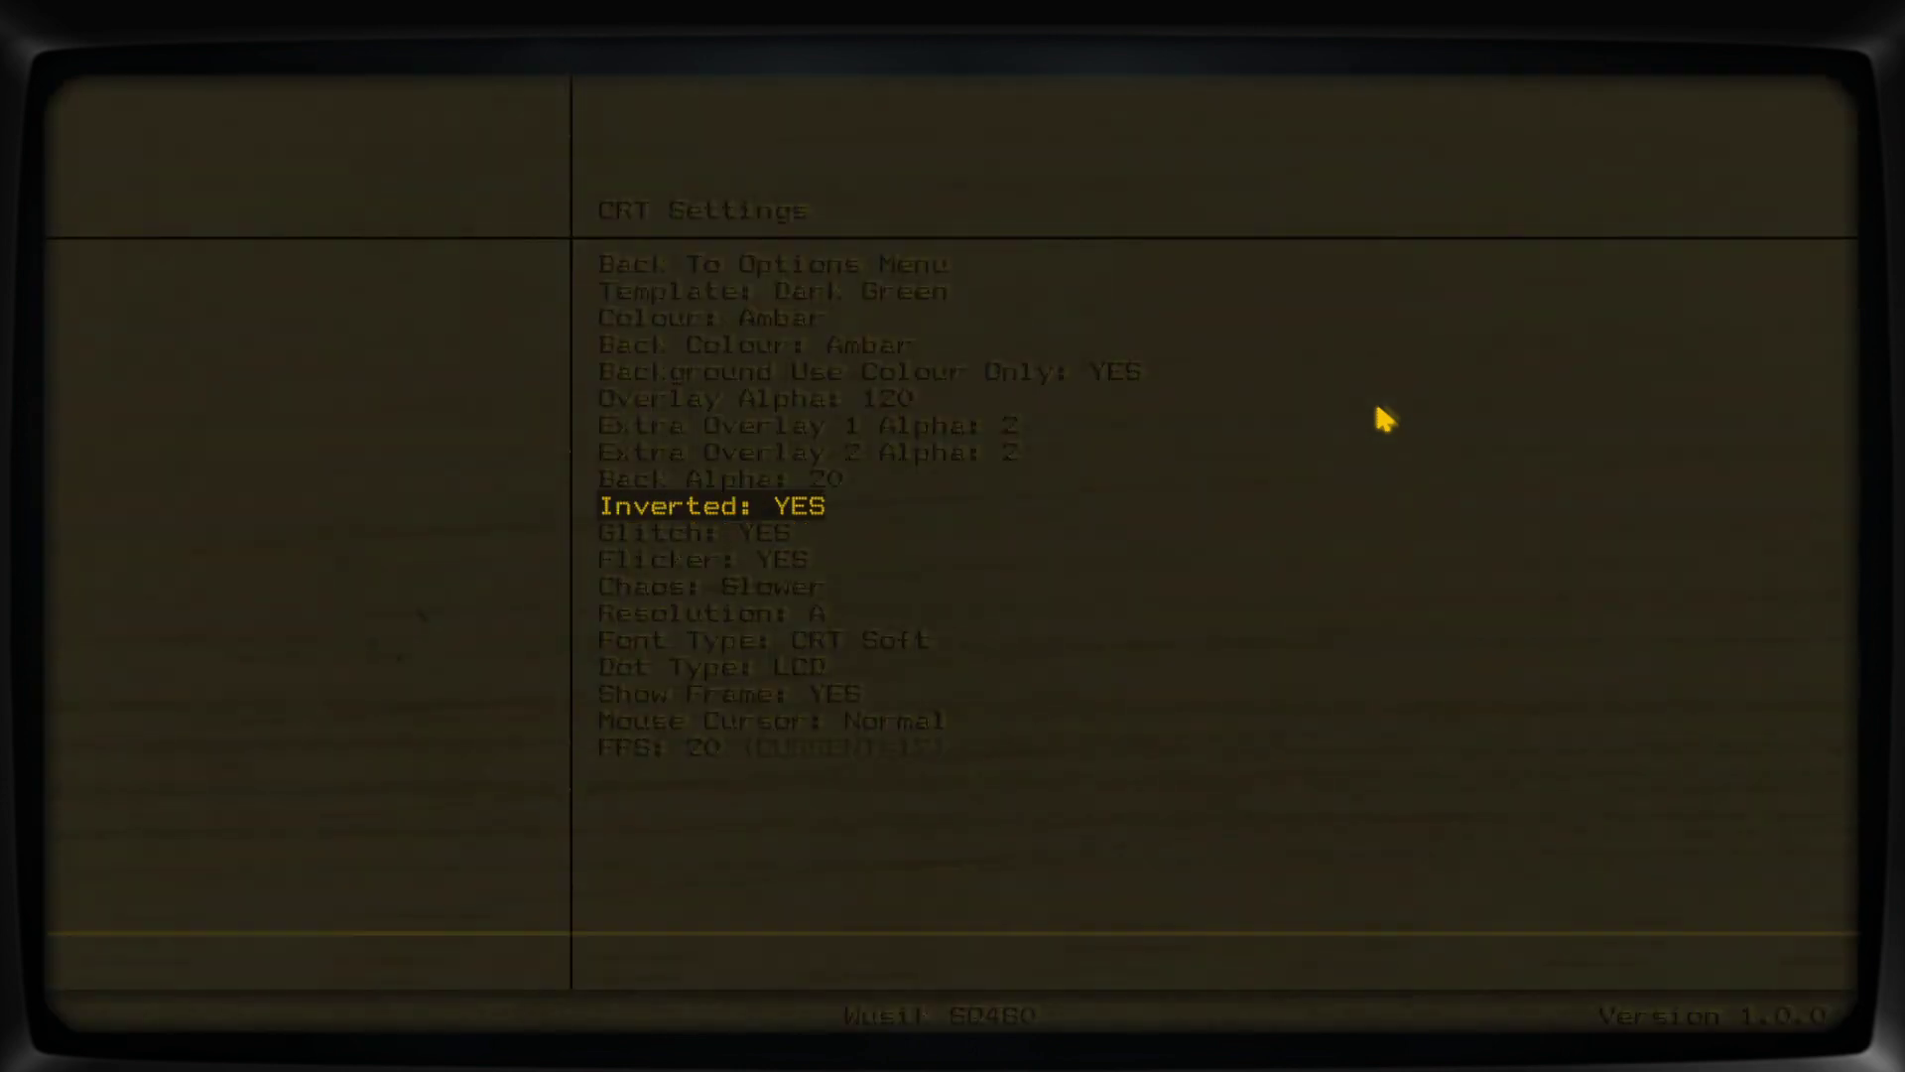
Raise the Back Alpha of the inverted display to 120.
{"action": "key", "text": "Up"}
{"action": "key", "text": "Up"}
{"action": "key", "text": "Up"}
{"action": "key", "text": "Up"}
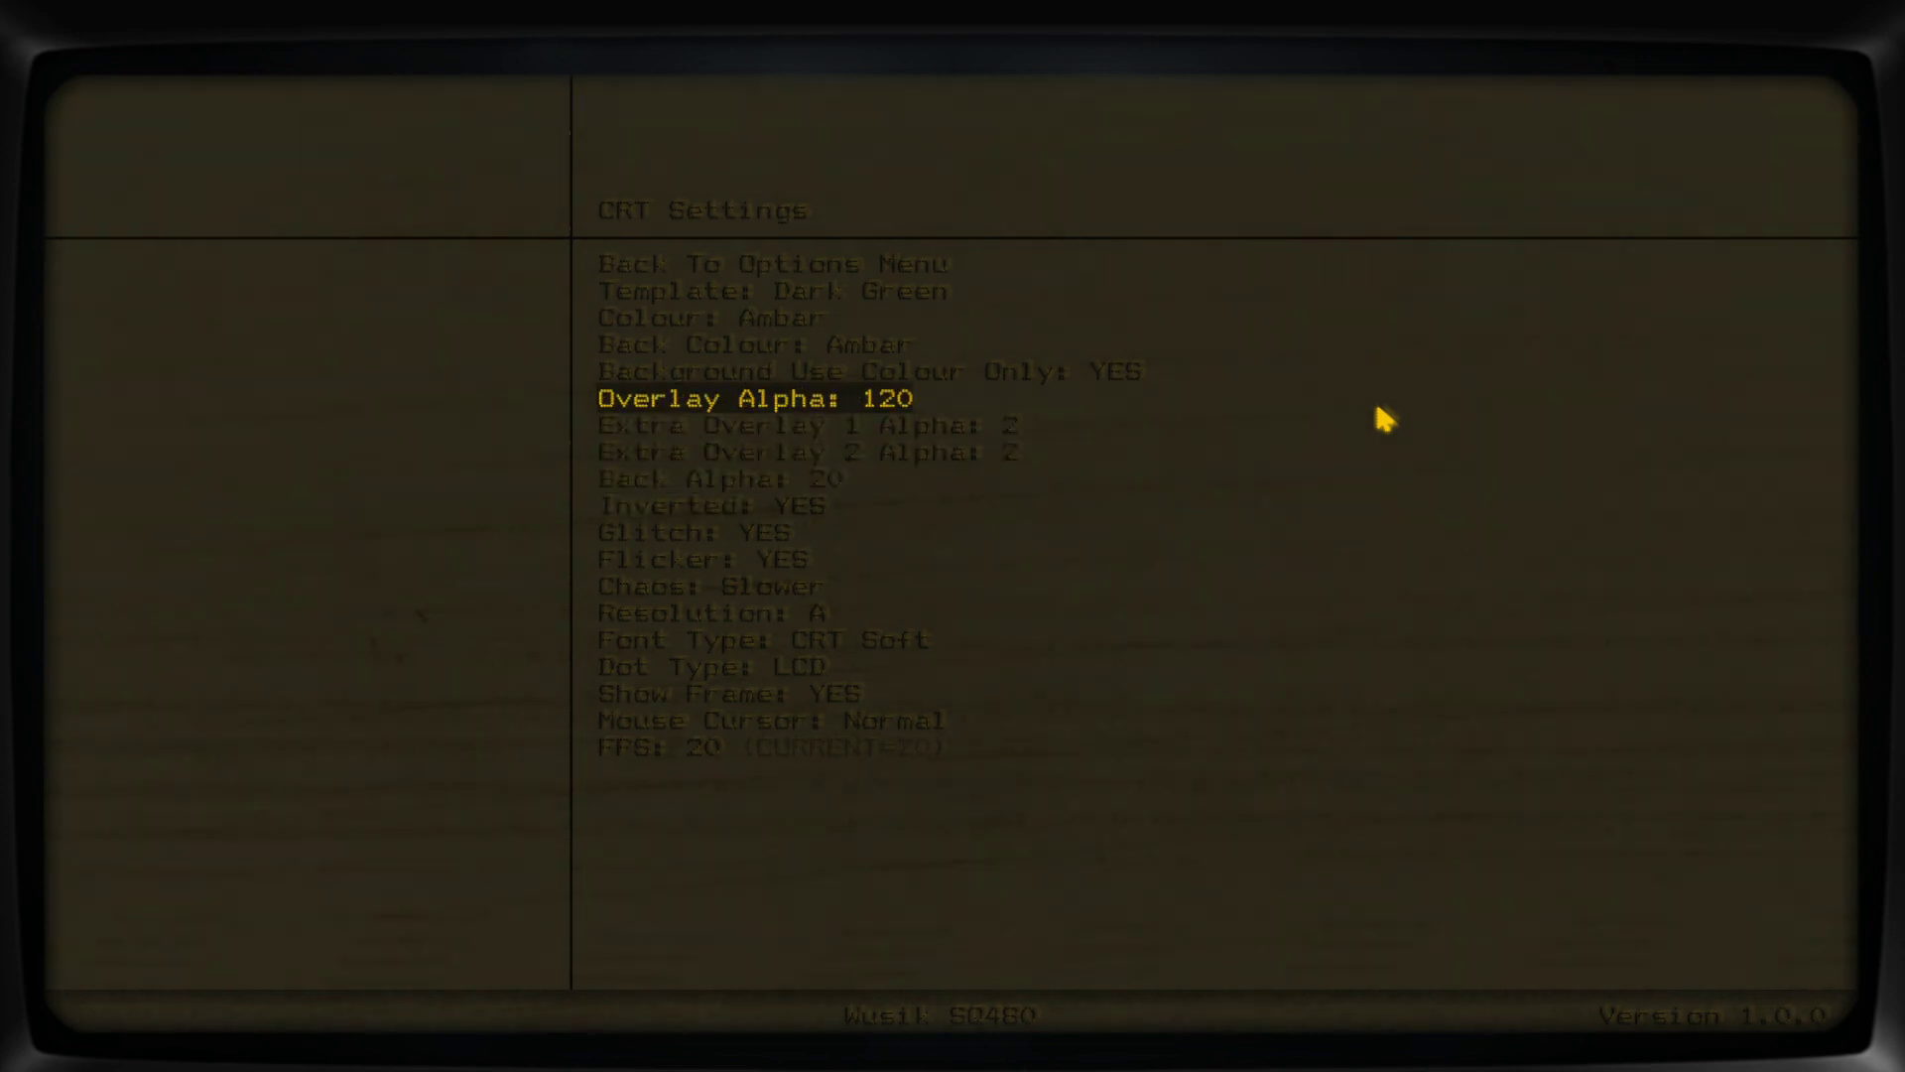
{"action": "key", "text": "Down"}
{"action": "key", "text": "Down"}
{"action": "key", "text": "Down"}
{"action": "key", "text": "Right"}
{"action": "key", "text": "Right"}
{"action": "key", "text": "Right"}
{"action": "key", "text": "Right"}
{"action": "key", "text": "Right"}
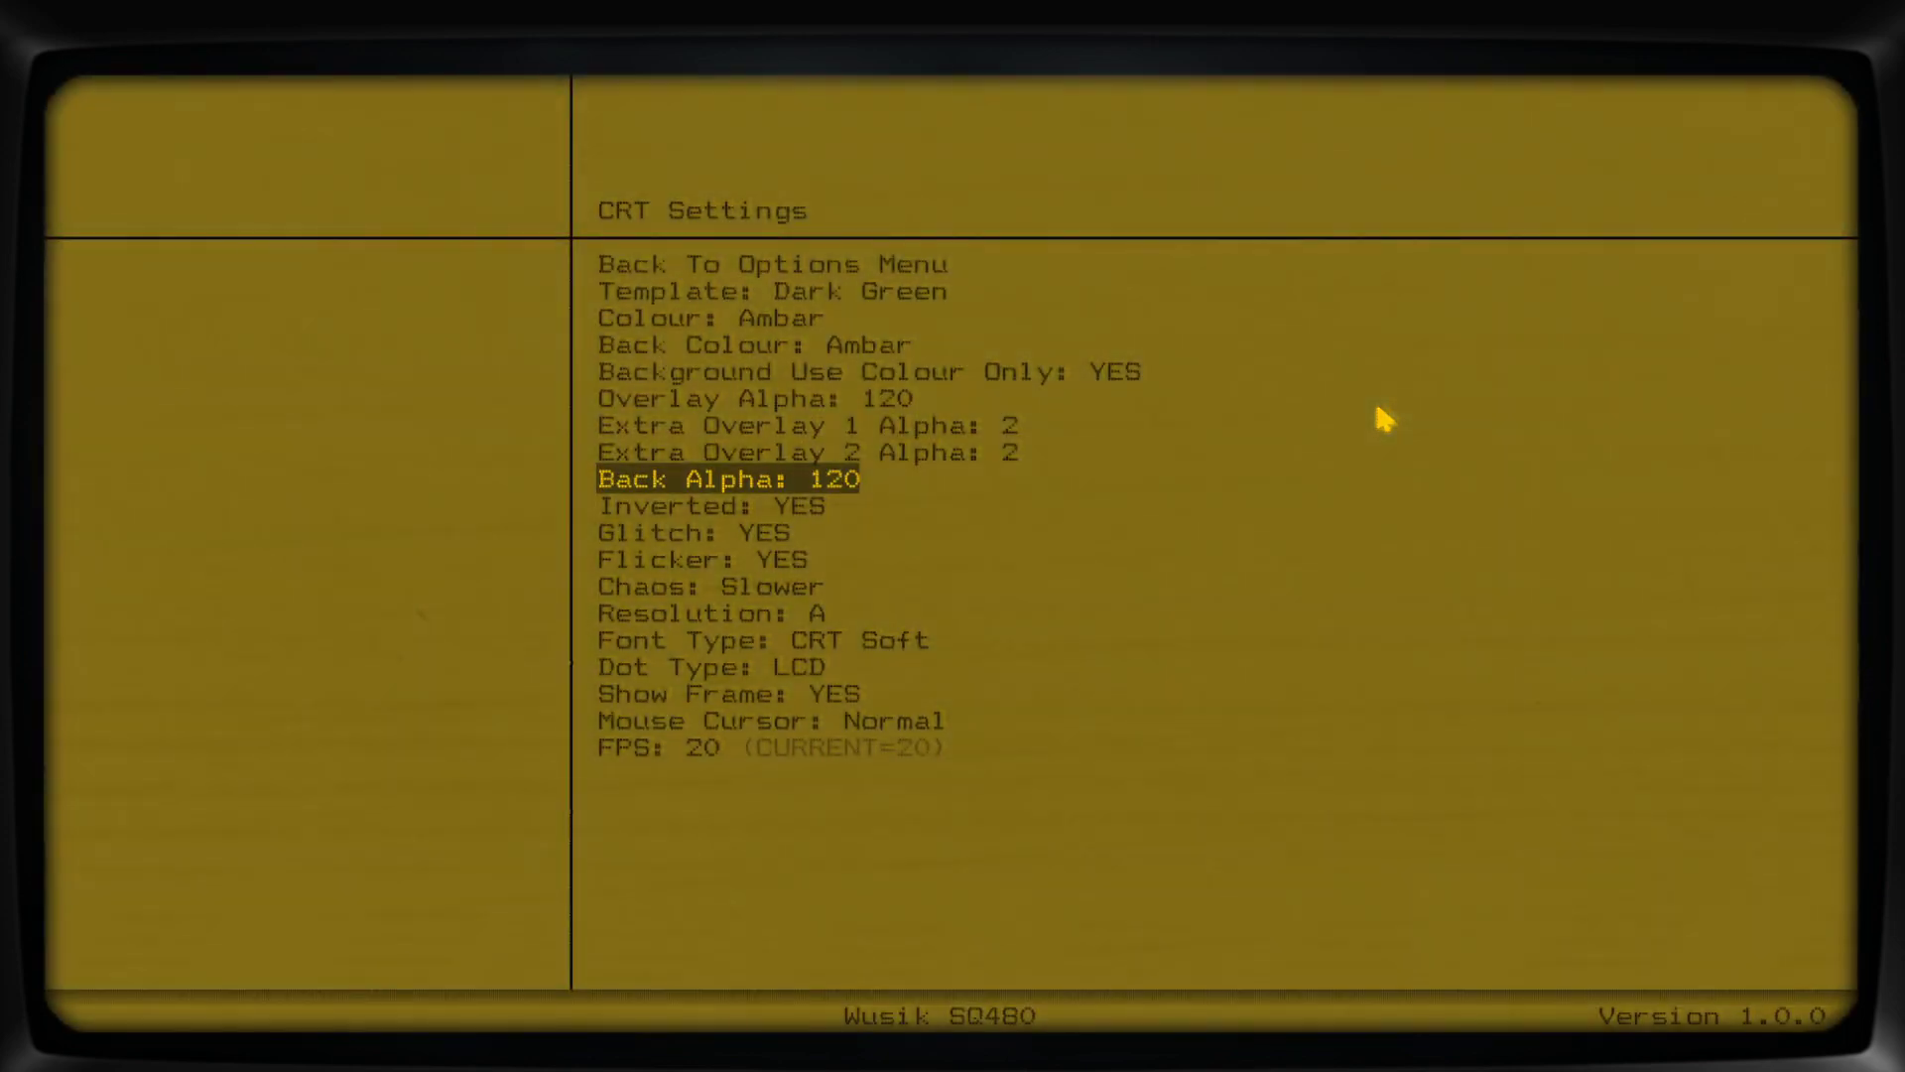
Set the Back Colour of the inverted display to White.
{"action": "key", "text": "Up"}
{"action": "key", "text": "Up"}
{"action": "key", "text": "Up"}
{"action": "key", "text": "Up"}
{"action": "key", "text": "Up"}
{"action": "key", "text": "Right"}
{"action": "key", "text": "Right"}
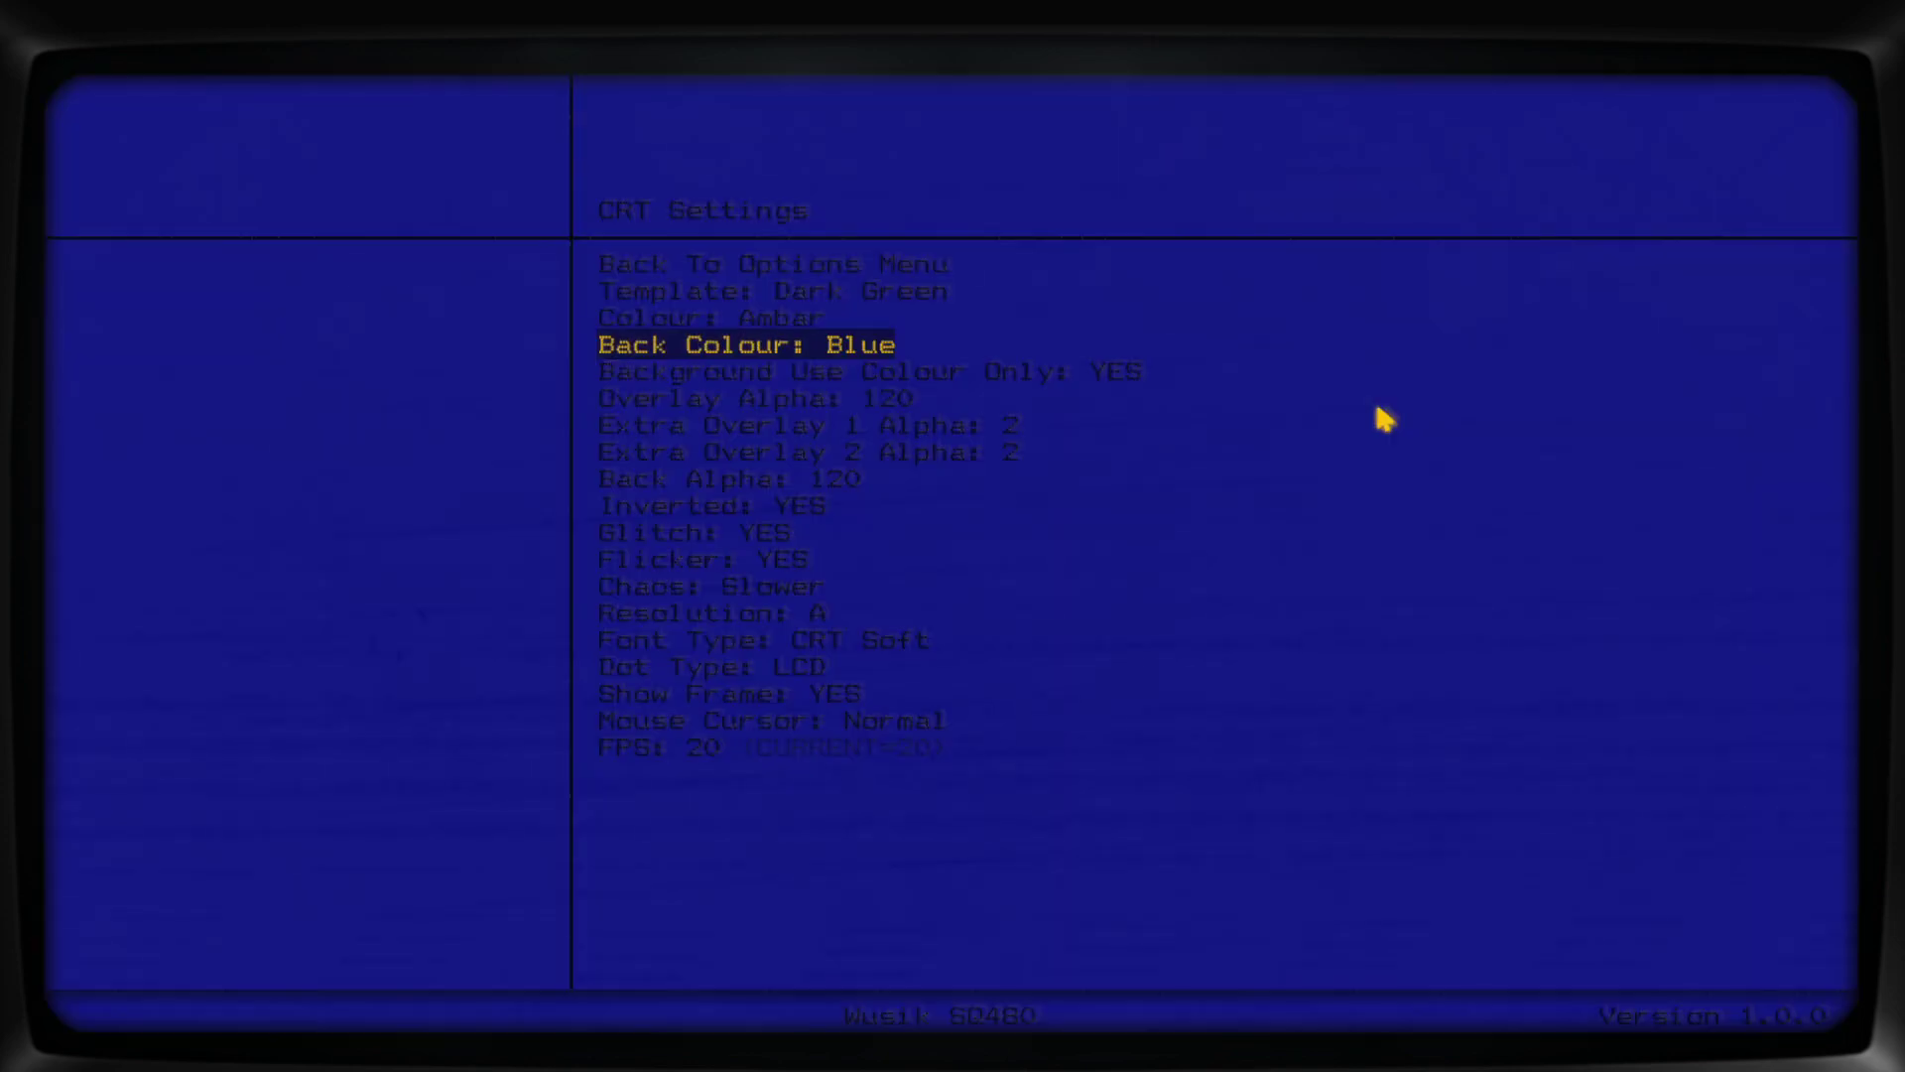
{"action": "key", "text": "Right"}
Raise the Back Alpha to 200 to brighten the white background.
{"action": "key", "text": "Down"}
{"action": "key", "text": "Down"}
{"action": "key", "text": "Down"}
{"action": "key", "text": "Down"}
{"action": "key", "text": "Down"}
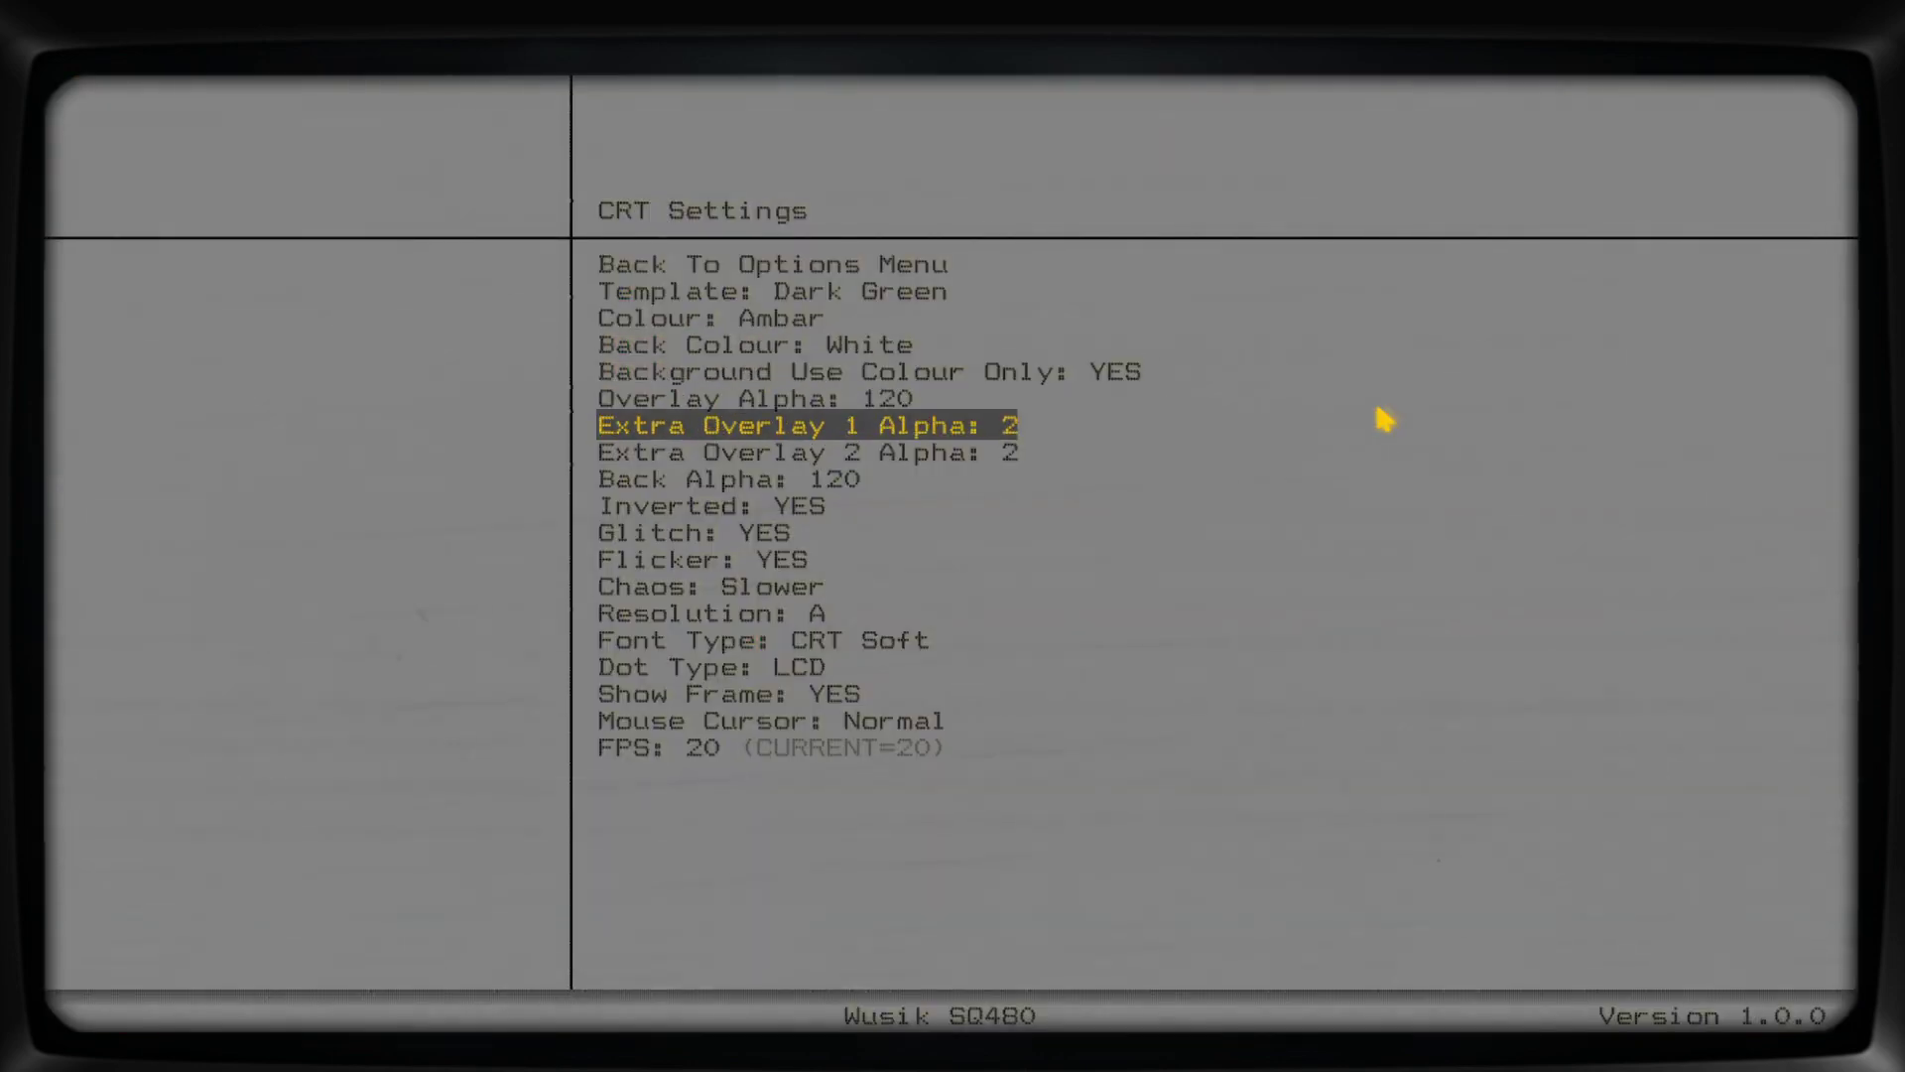
{"action": "key", "text": "Right"}
{"action": "key", "text": "Right"}
{"action": "key", "text": "Right"}
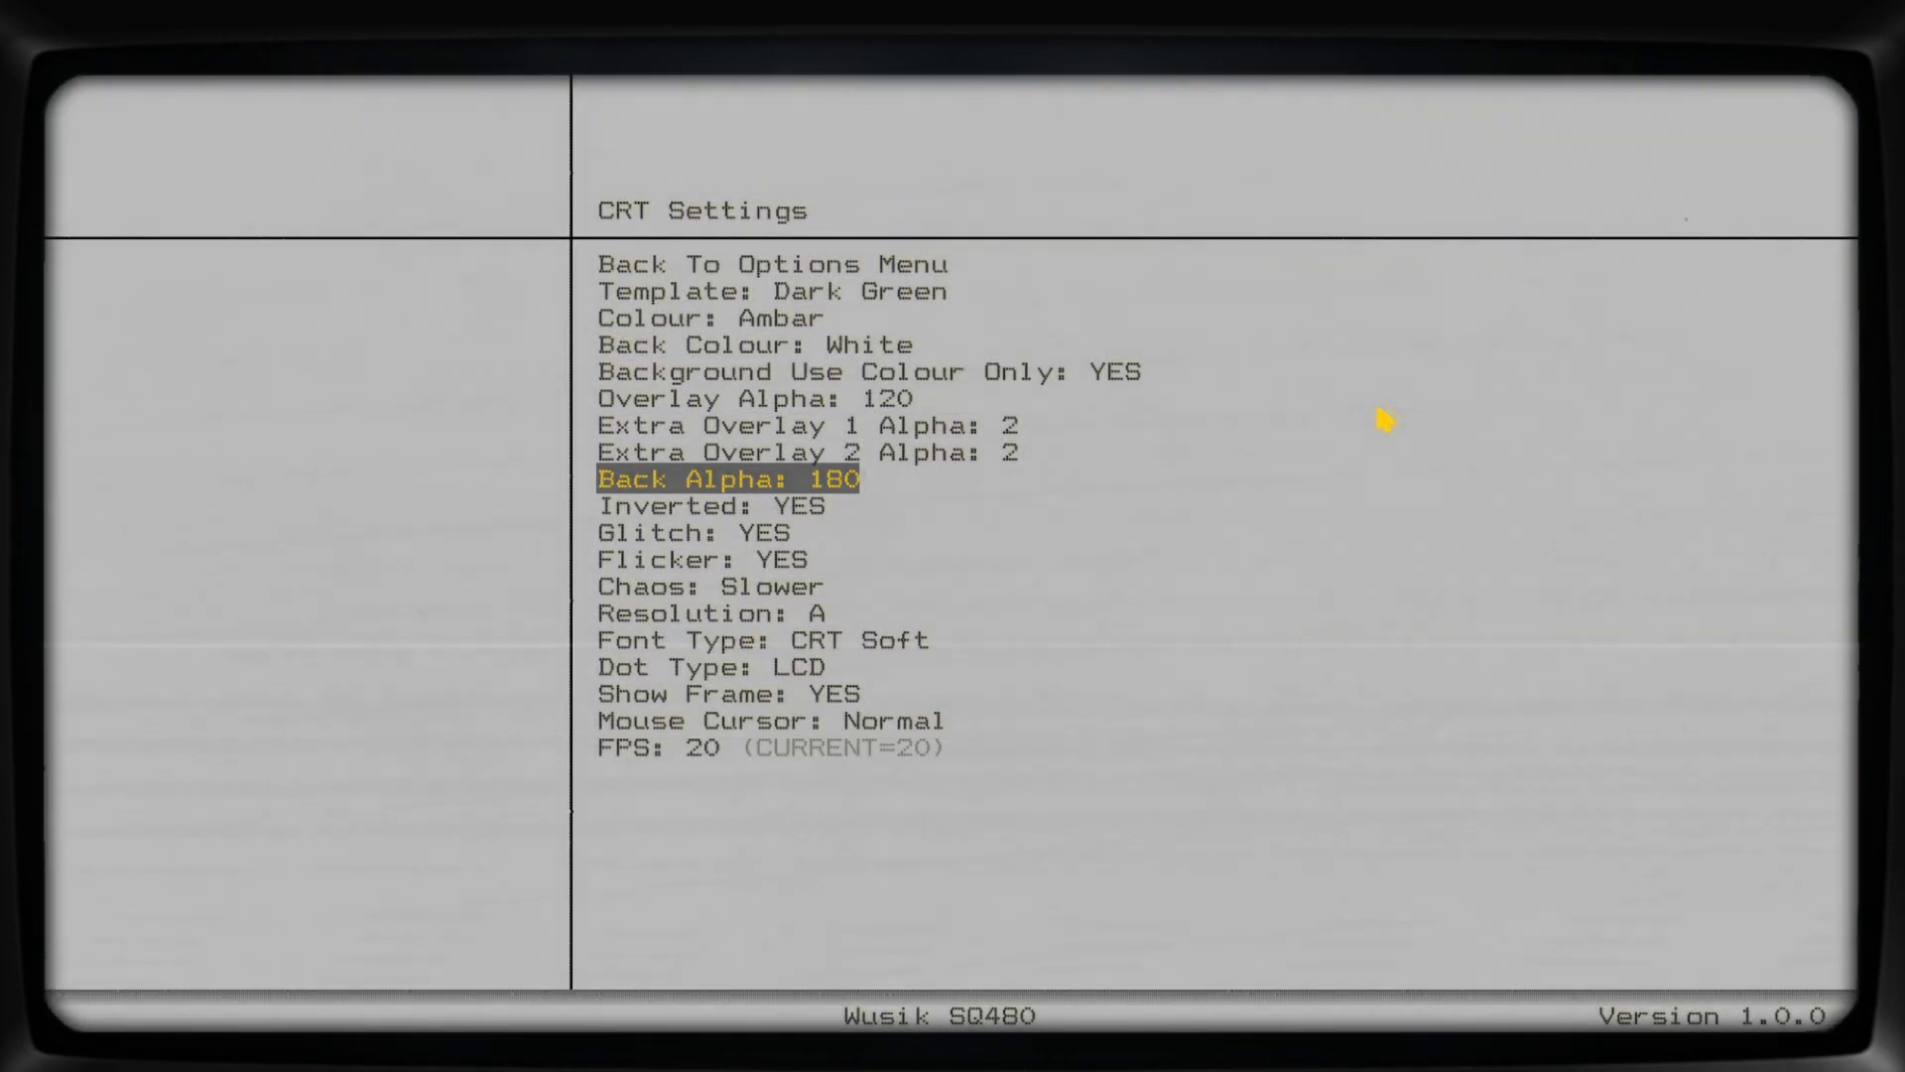
{"action": "key", "text": "Right"}
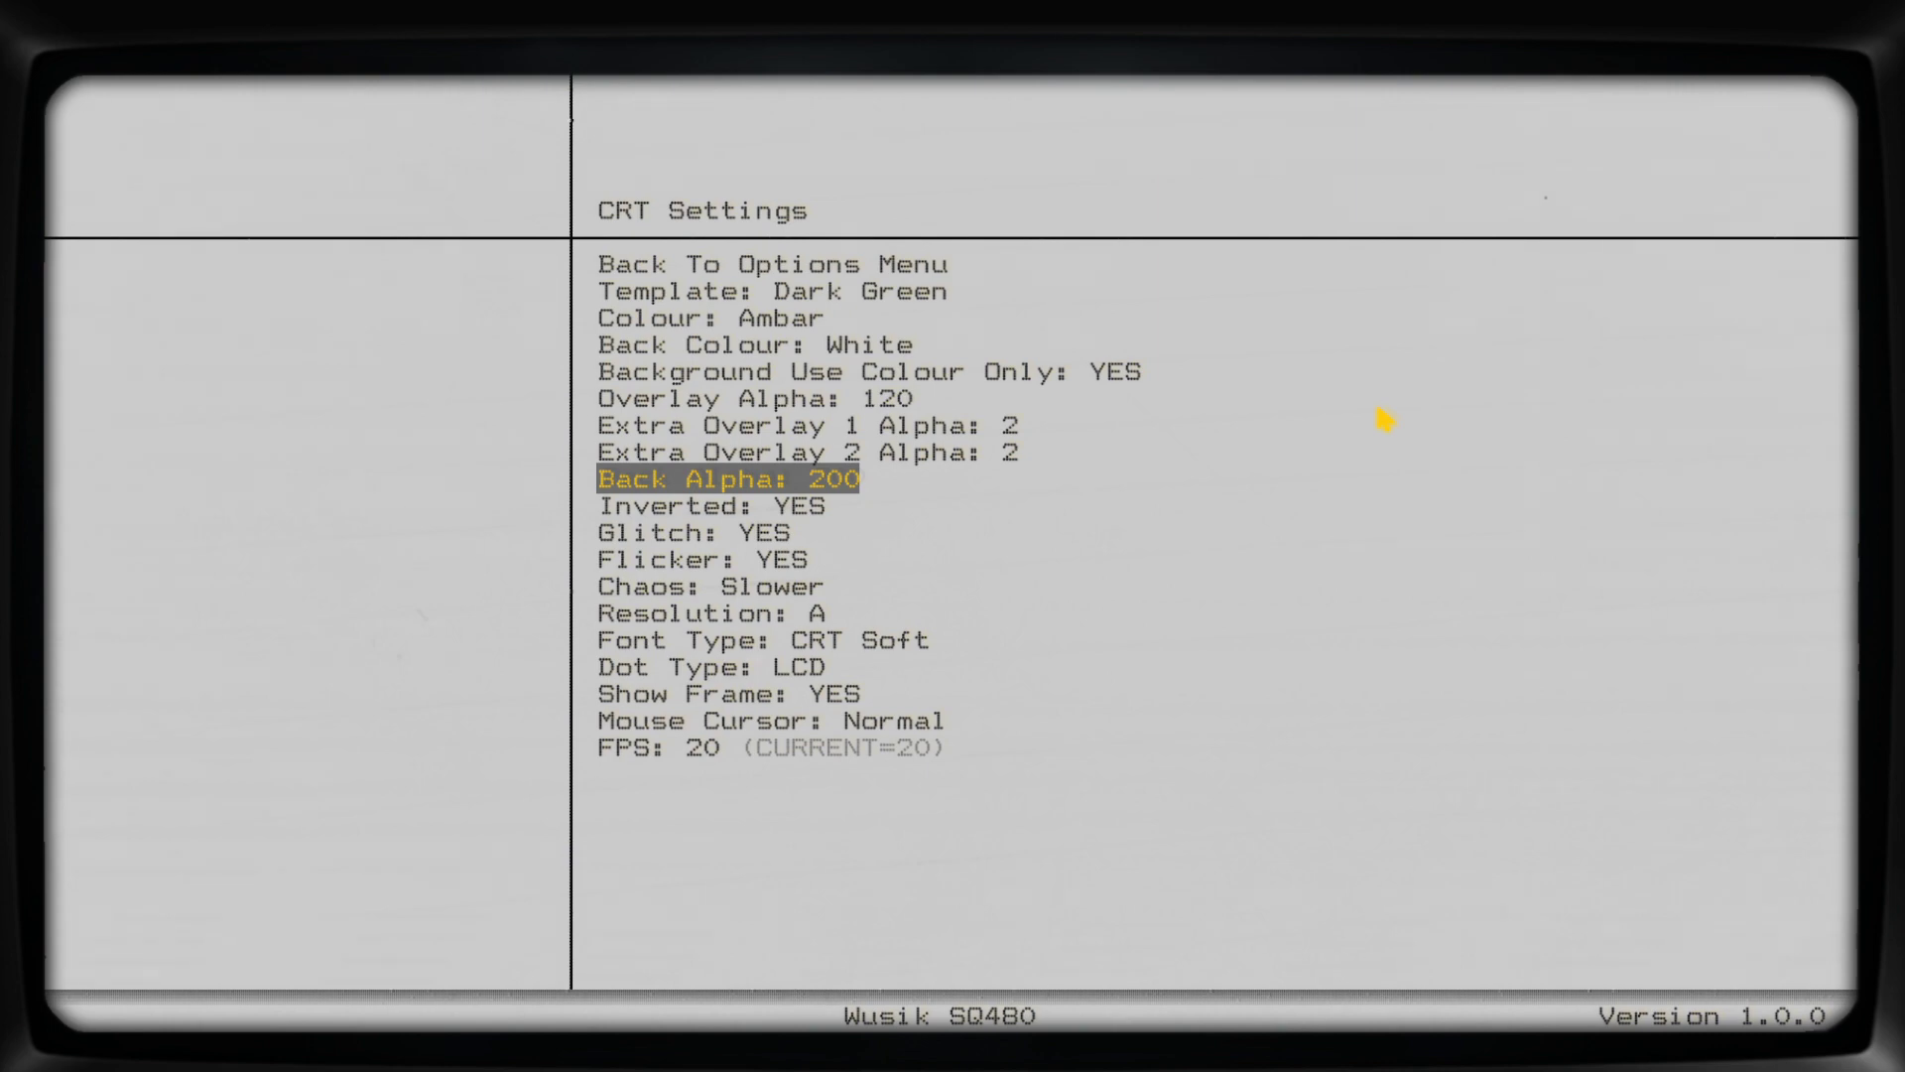
Raise the Overlay Alpha of the CRT display to 255.
{"action": "key", "text": "Up"}
{"action": "key", "text": "Up"}
{"action": "key", "text": "Up"}
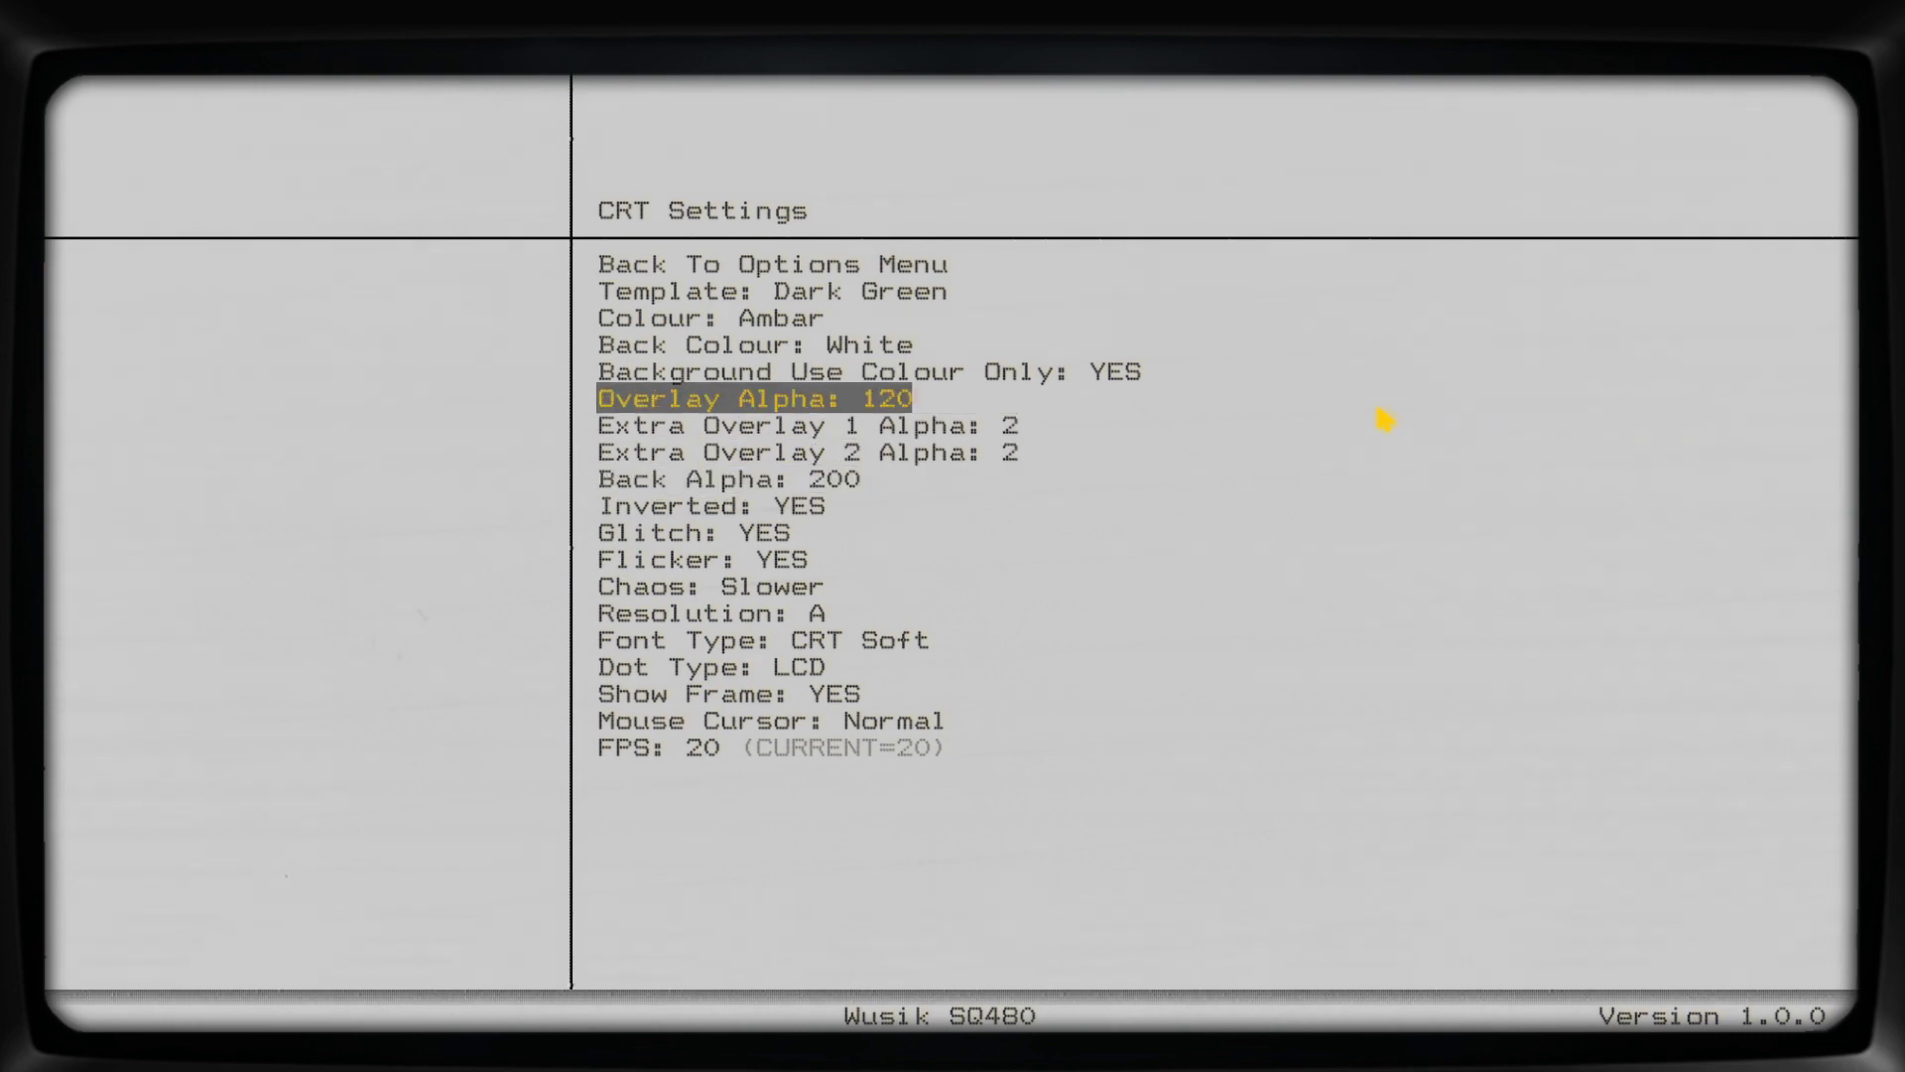
{"action": "key", "text": "Right"}
{"action": "key", "text": "Right"}
{"action": "key", "text": "Right"}
{"action": "key", "text": "Right"}
{"action": "key", "text": "Right"}
{"action": "key", "text": "Right"}
{"action": "key", "text": "Right"}
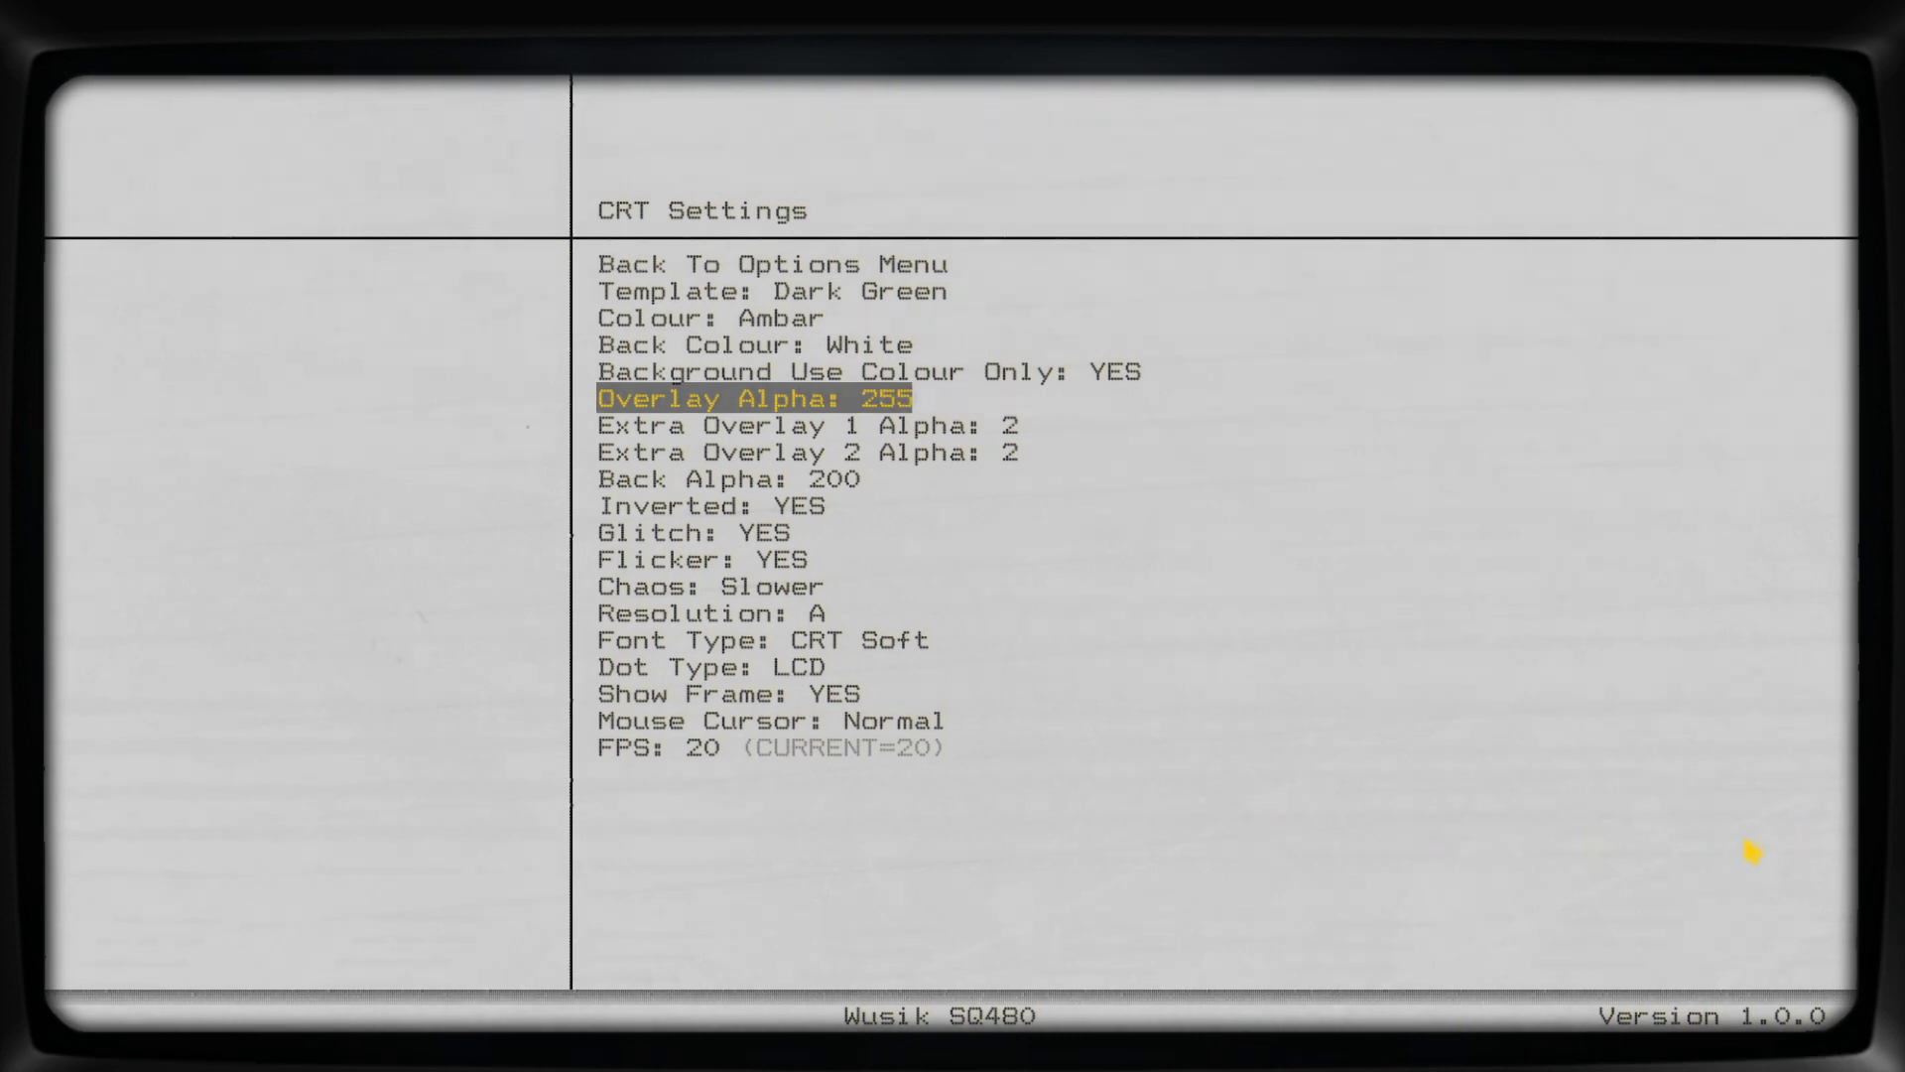
Set the Mouse Cursor style to Inverted.
{"action": "key", "text": "Down"}
{"action": "key", "text": "Down"}
{"action": "key", "text": "Down"}
{"action": "key", "text": "Down"}
{"action": "key", "text": "Down"}
{"action": "key", "text": "Down"}
{"action": "key", "text": "Down"}
{"action": "key", "text": "Down"}
{"action": "key", "text": "Down"}
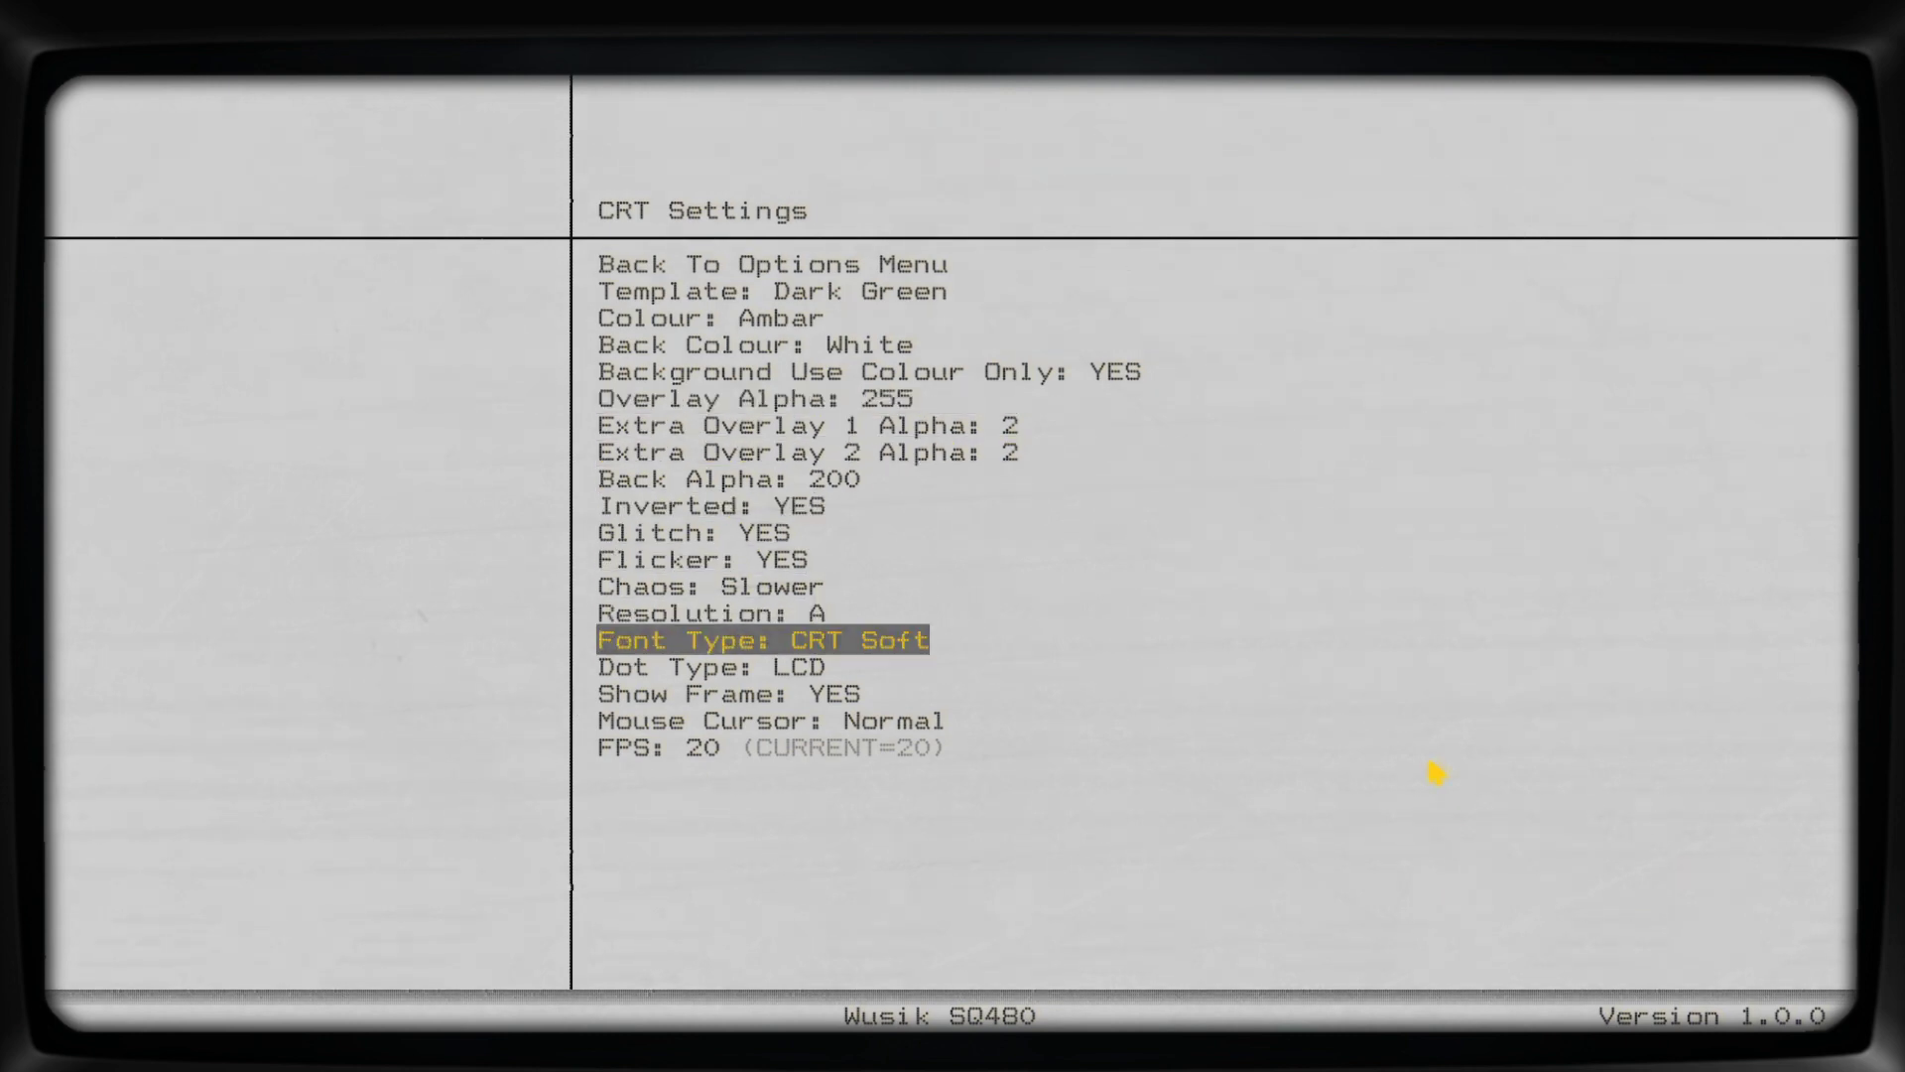
{"action": "key", "text": "Down"}
{"action": "key", "text": "Down"}
{"action": "key", "text": "Down"}
{"action": "key", "text": "Right"}
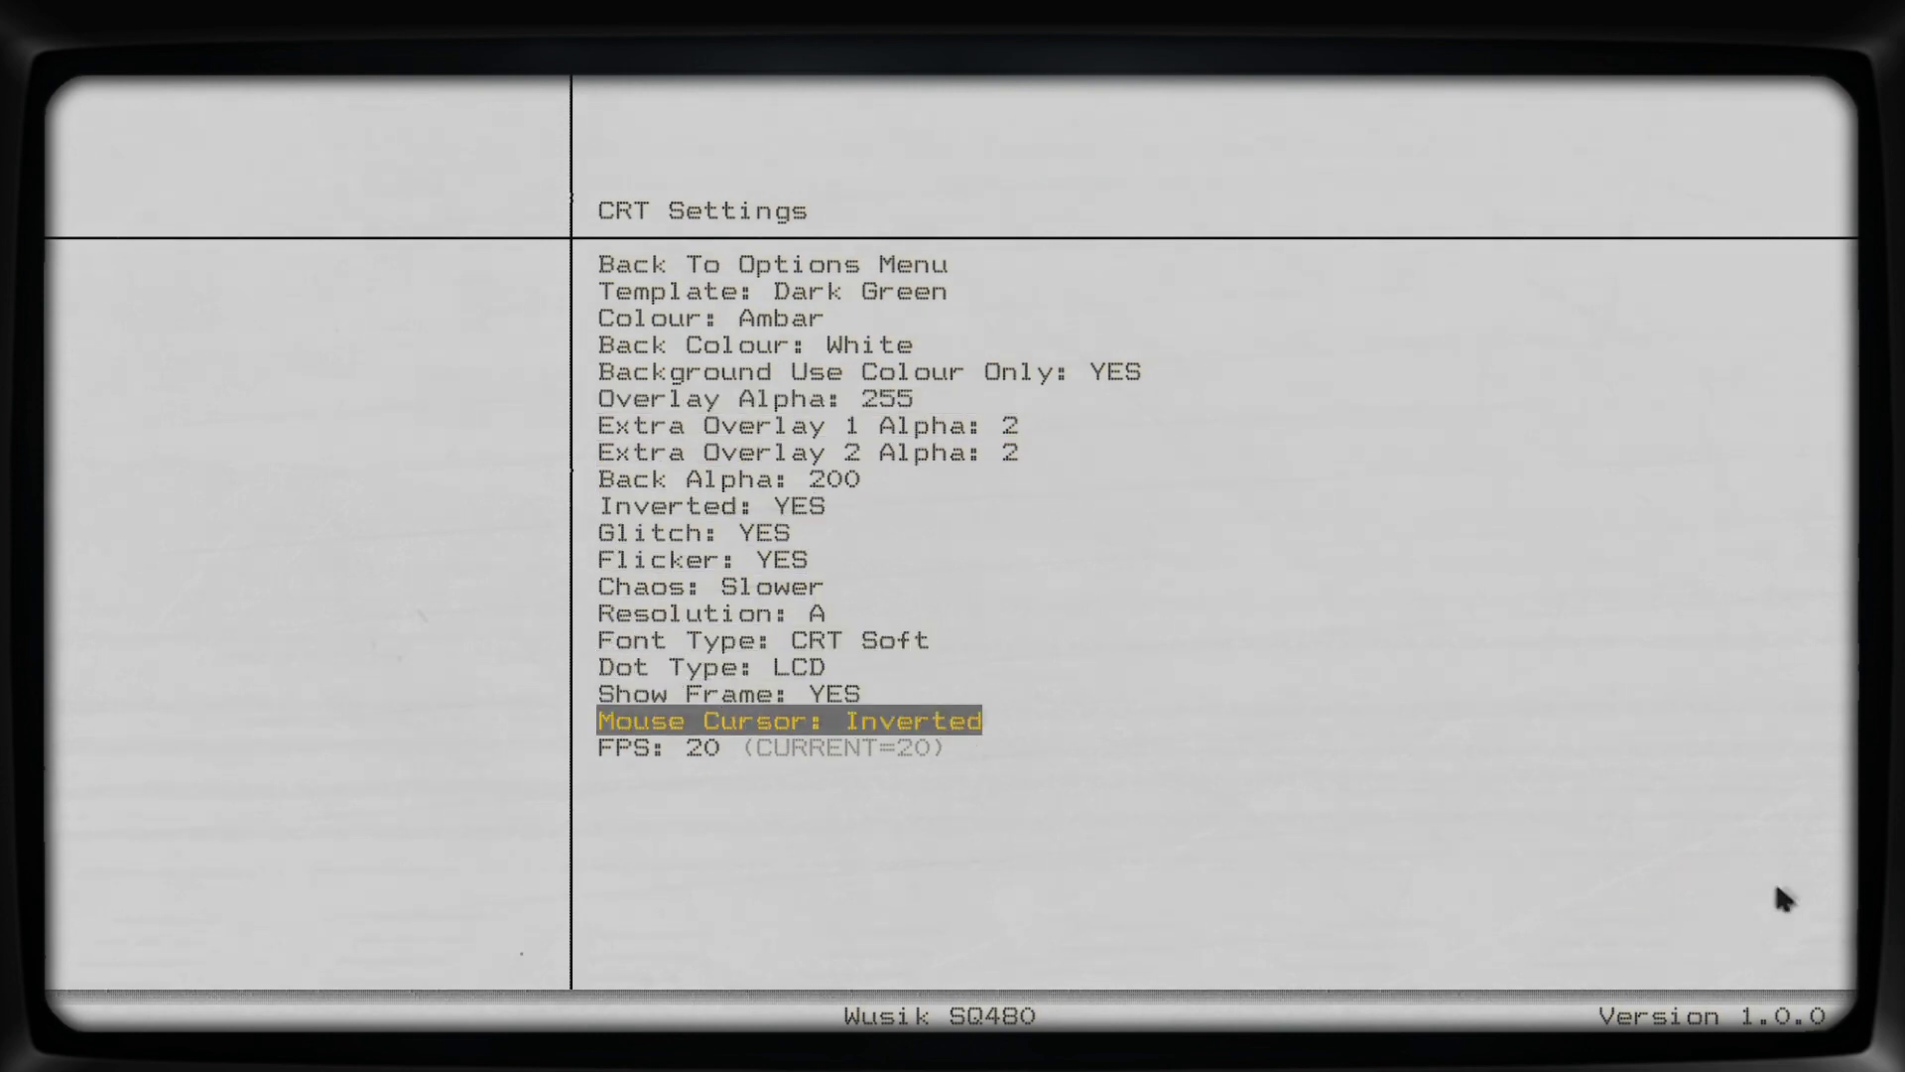
Return from the CRT Settings to the main menu and create a new project to preview the display.
{"action": "key", "text": "Up"}
{"action": "key", "text": "Up"}
{"action": "key", "text": "Up"}
{"action": "key", "text": "Up"}
{"action": "key", "text": "Up"}
{"action": "key", "text": "Up"}
{"action": "key", "text": "Up"}
{"action": "key", "text": "Up"}
{"action": "key", "text": "Up"}
{"action": "key", "text": "Up"}
{"action": "key", "text": "Up"}
{"action": "key", "text": "Up"}
{"action": "key", "text": "Up"}
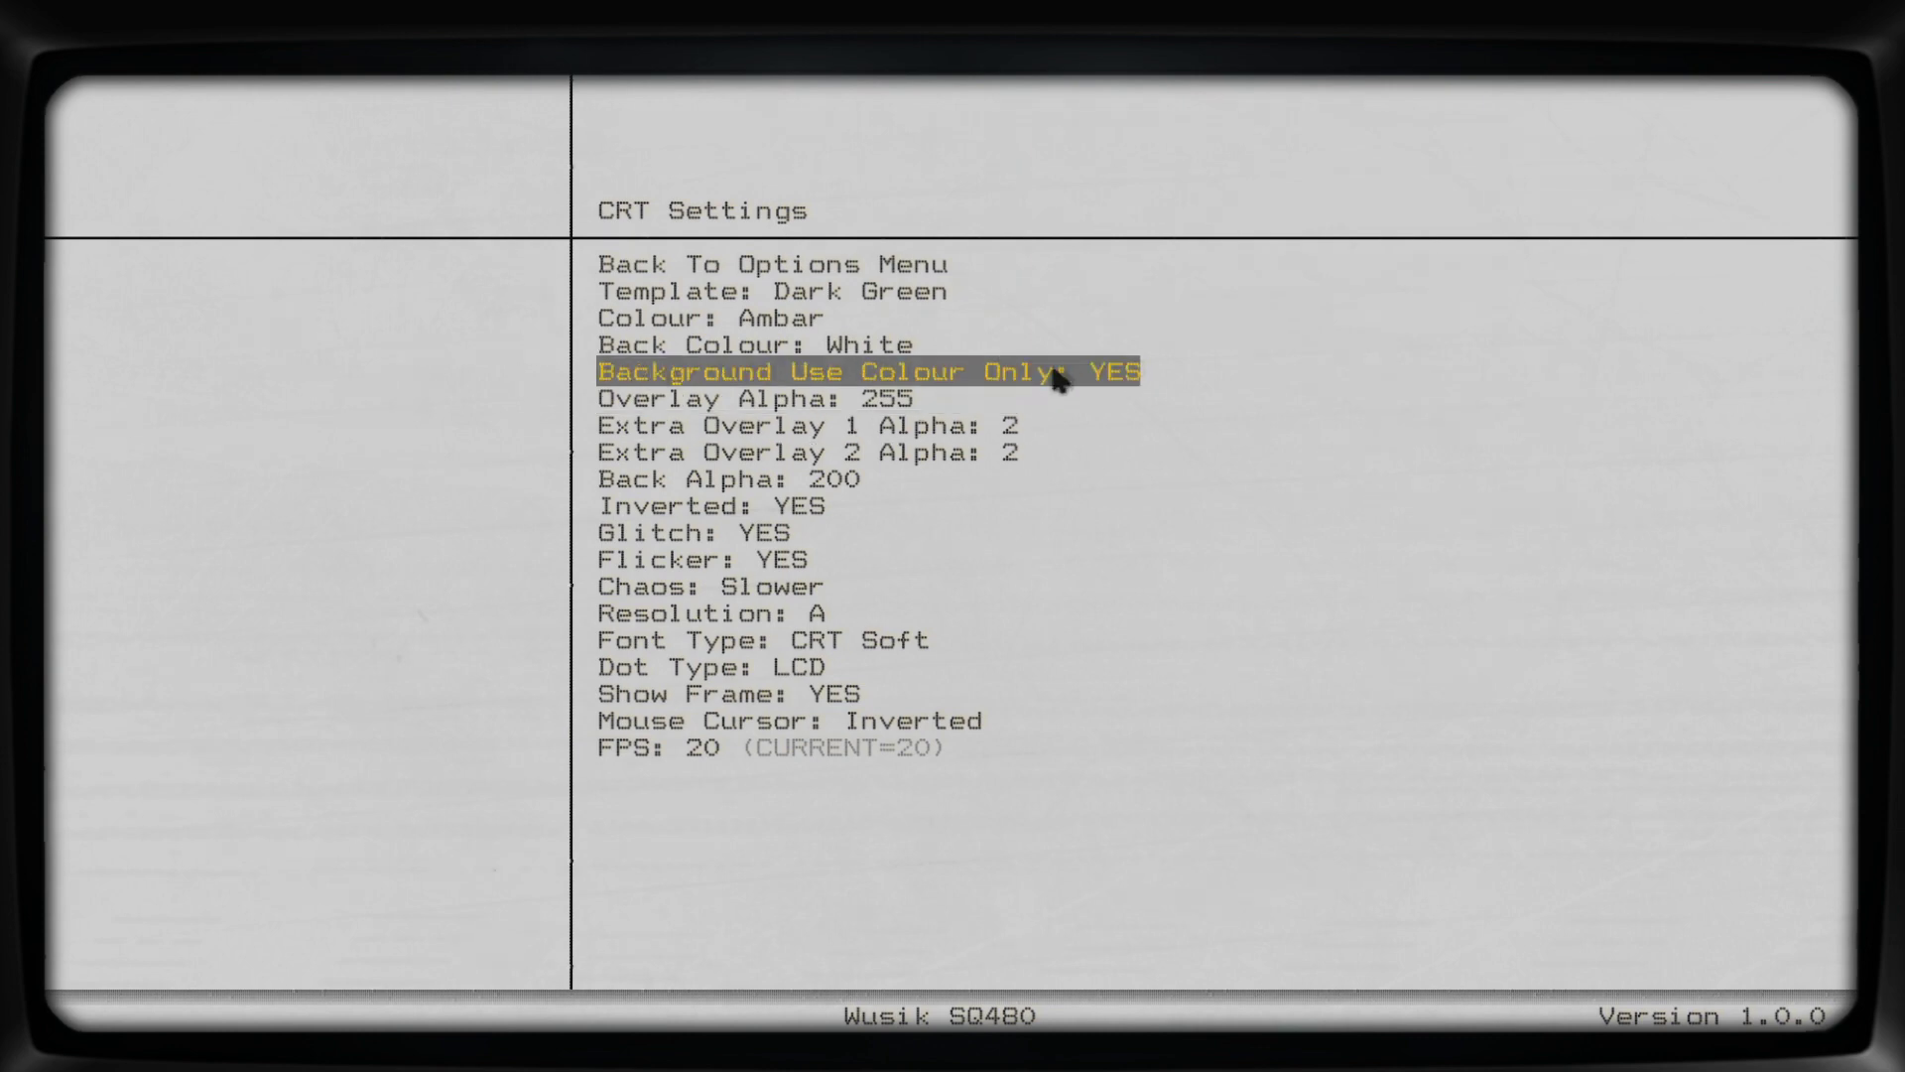
{"action": "key", "text": "Escape"}
{"action": "key", "text": "Escape"}
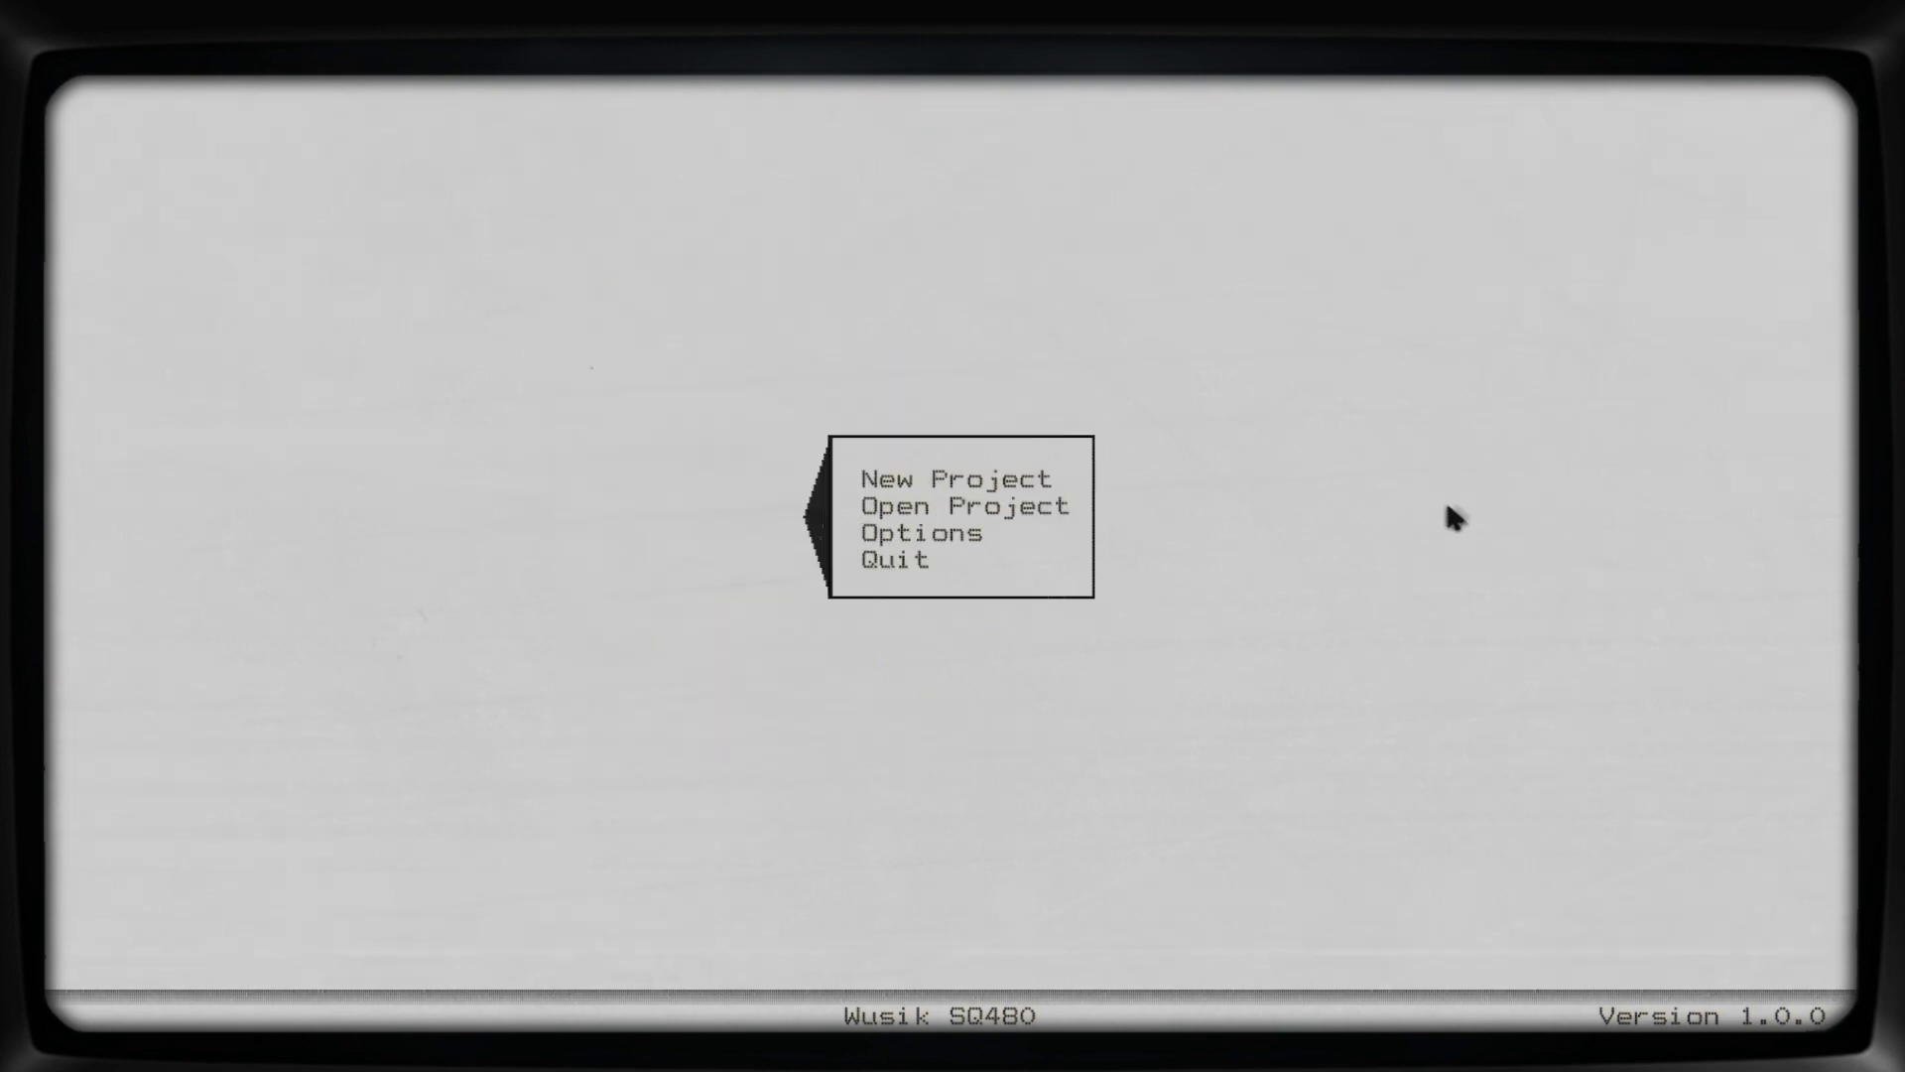
{"action": "key", "text": "Down"}
{"action": "key", "text": "Return"}
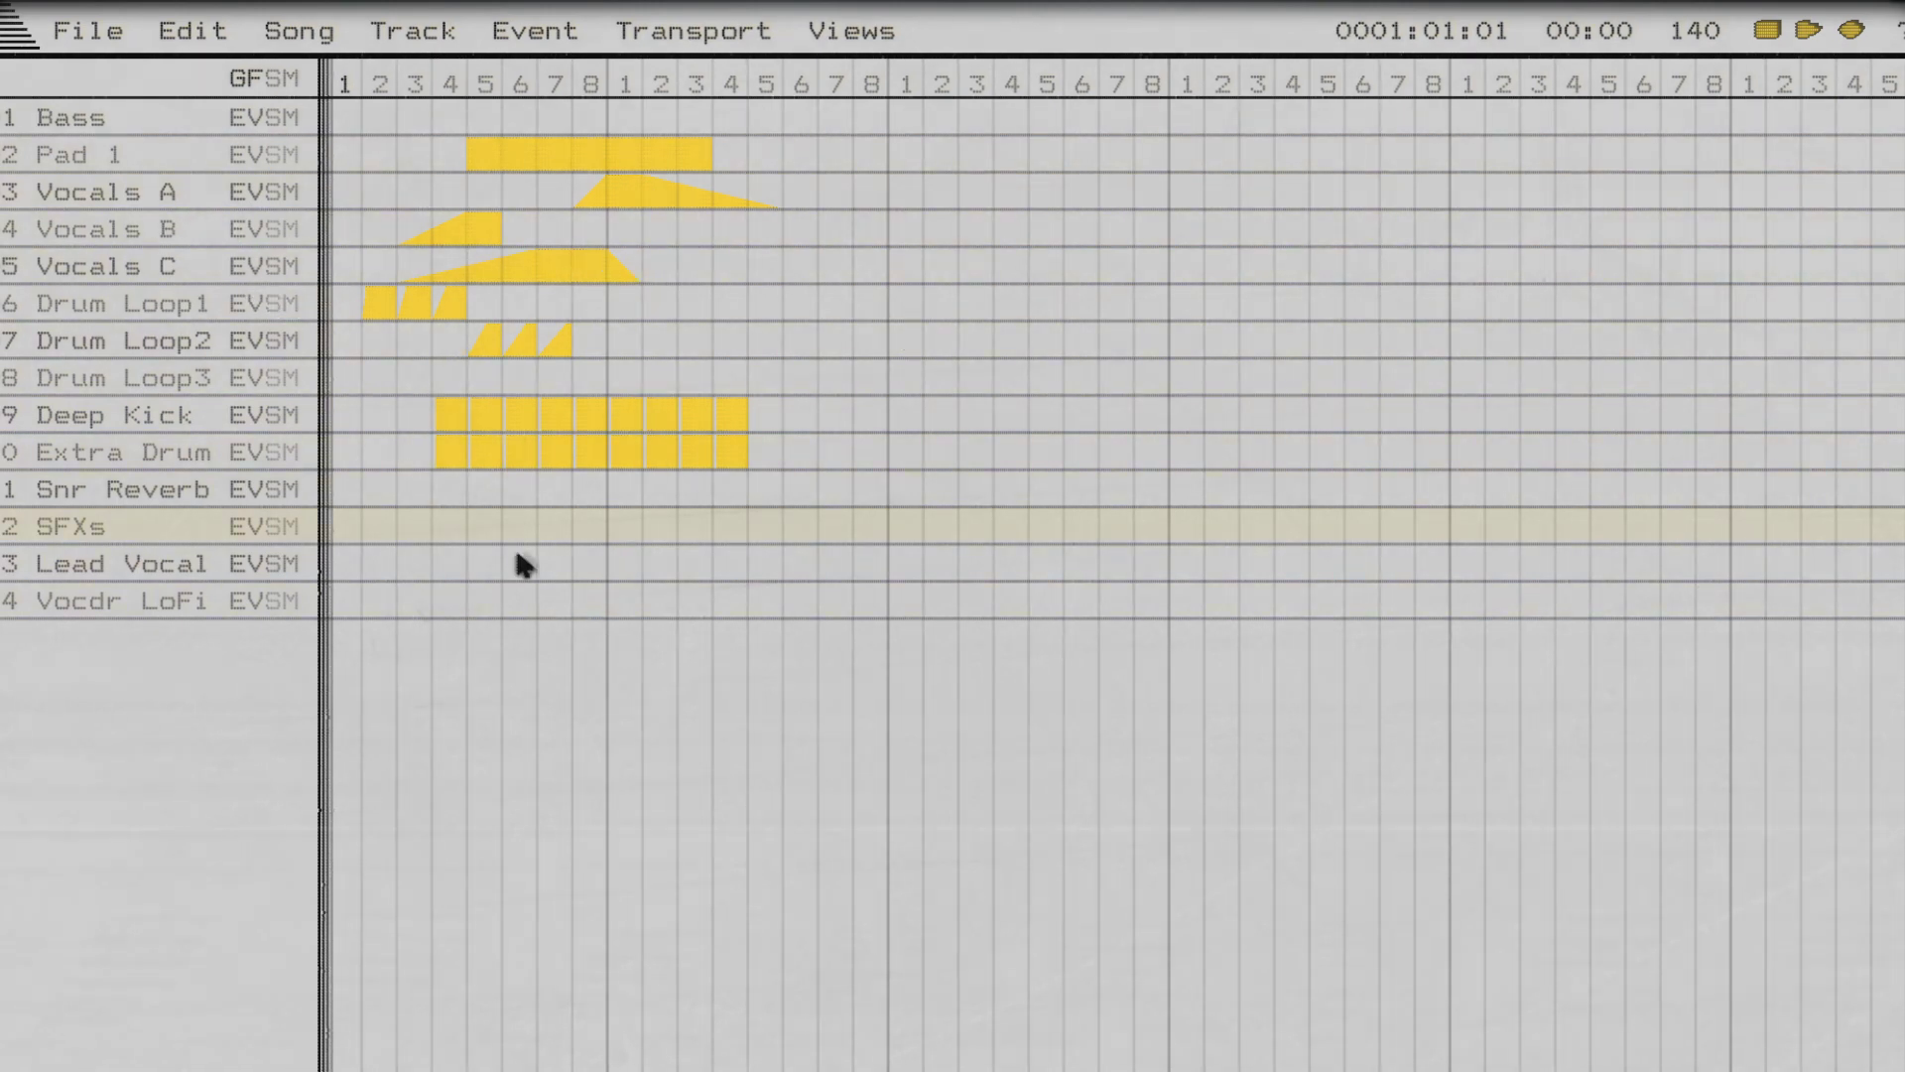
Examine the sequencer's track list and timeline in the light display style, and close the project.
{"action": "left_click", "coordinate": [543, 605]}
{"action": "left_click", "coordinate": [604, 610]}
{"action": "left_click", "coordinate": [1381, 491]}
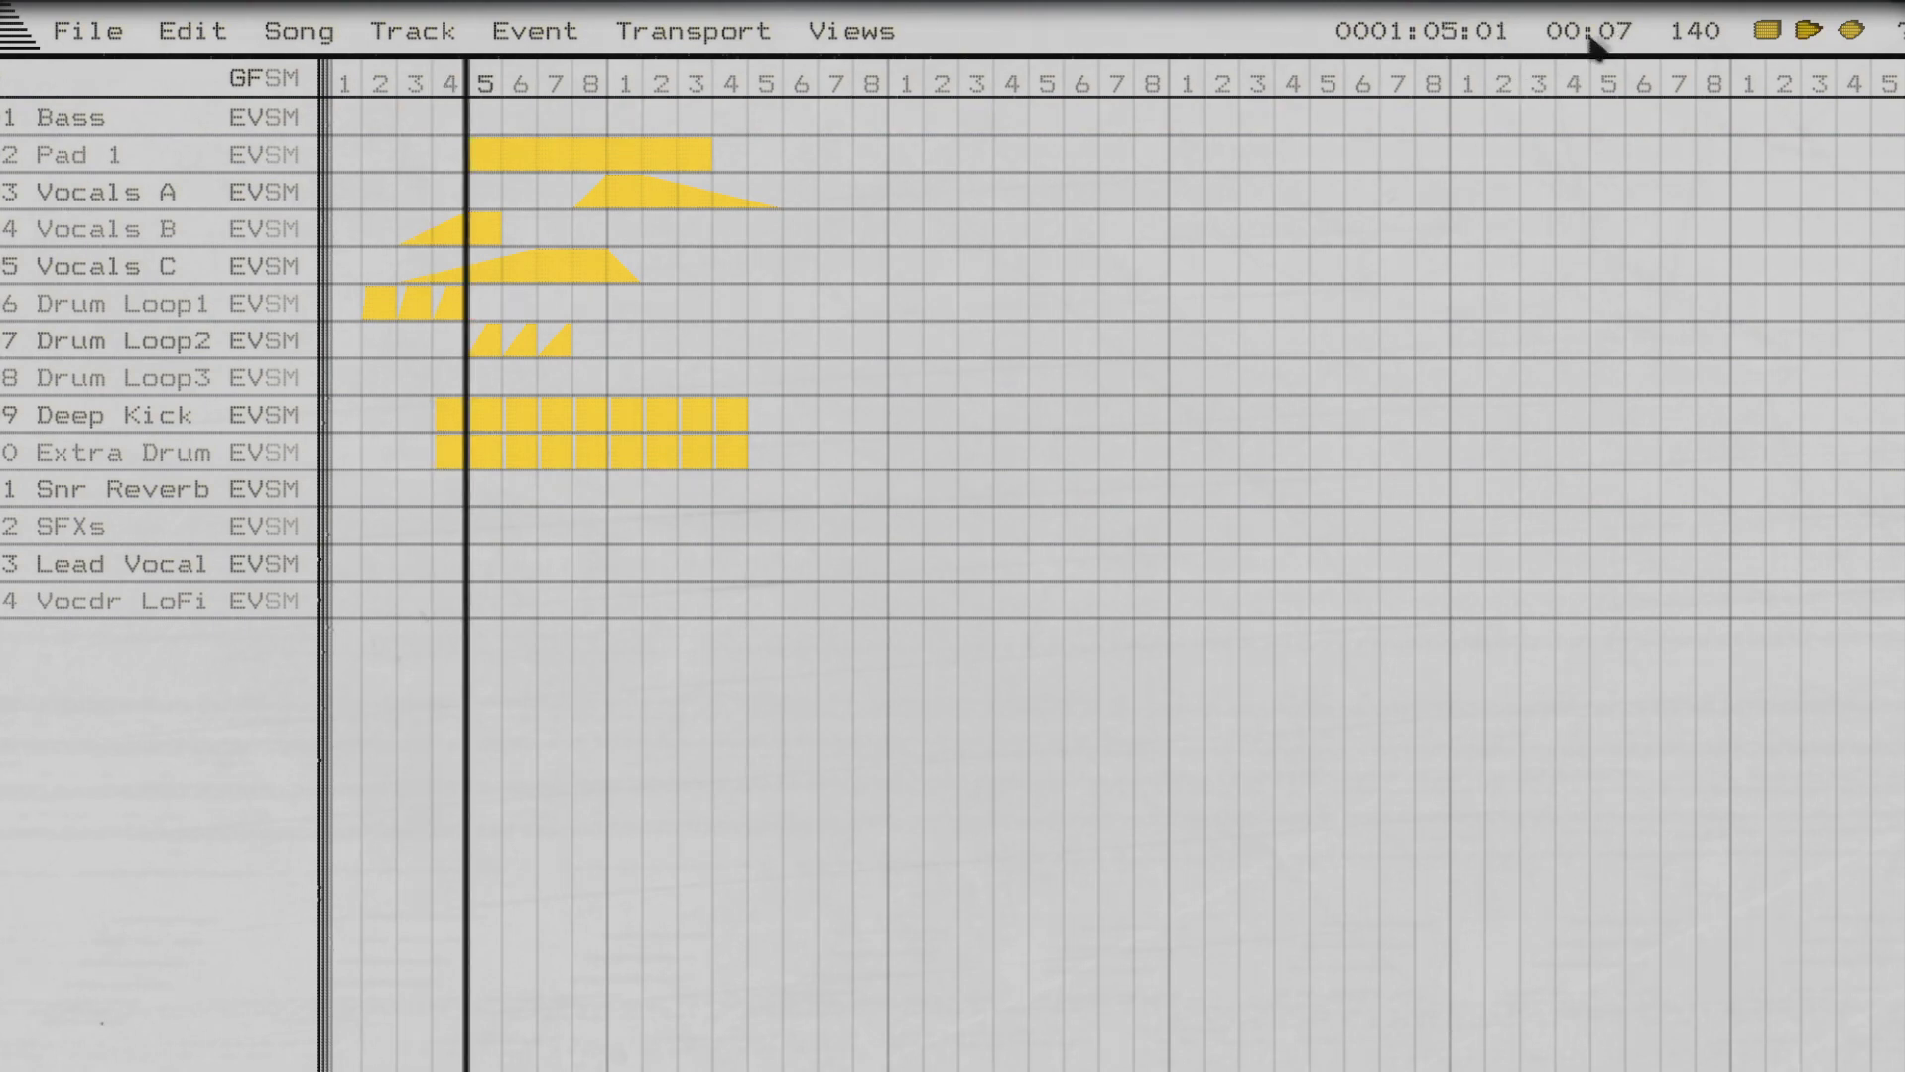
{"action": "left_click", "coordinate": [99, 37]}
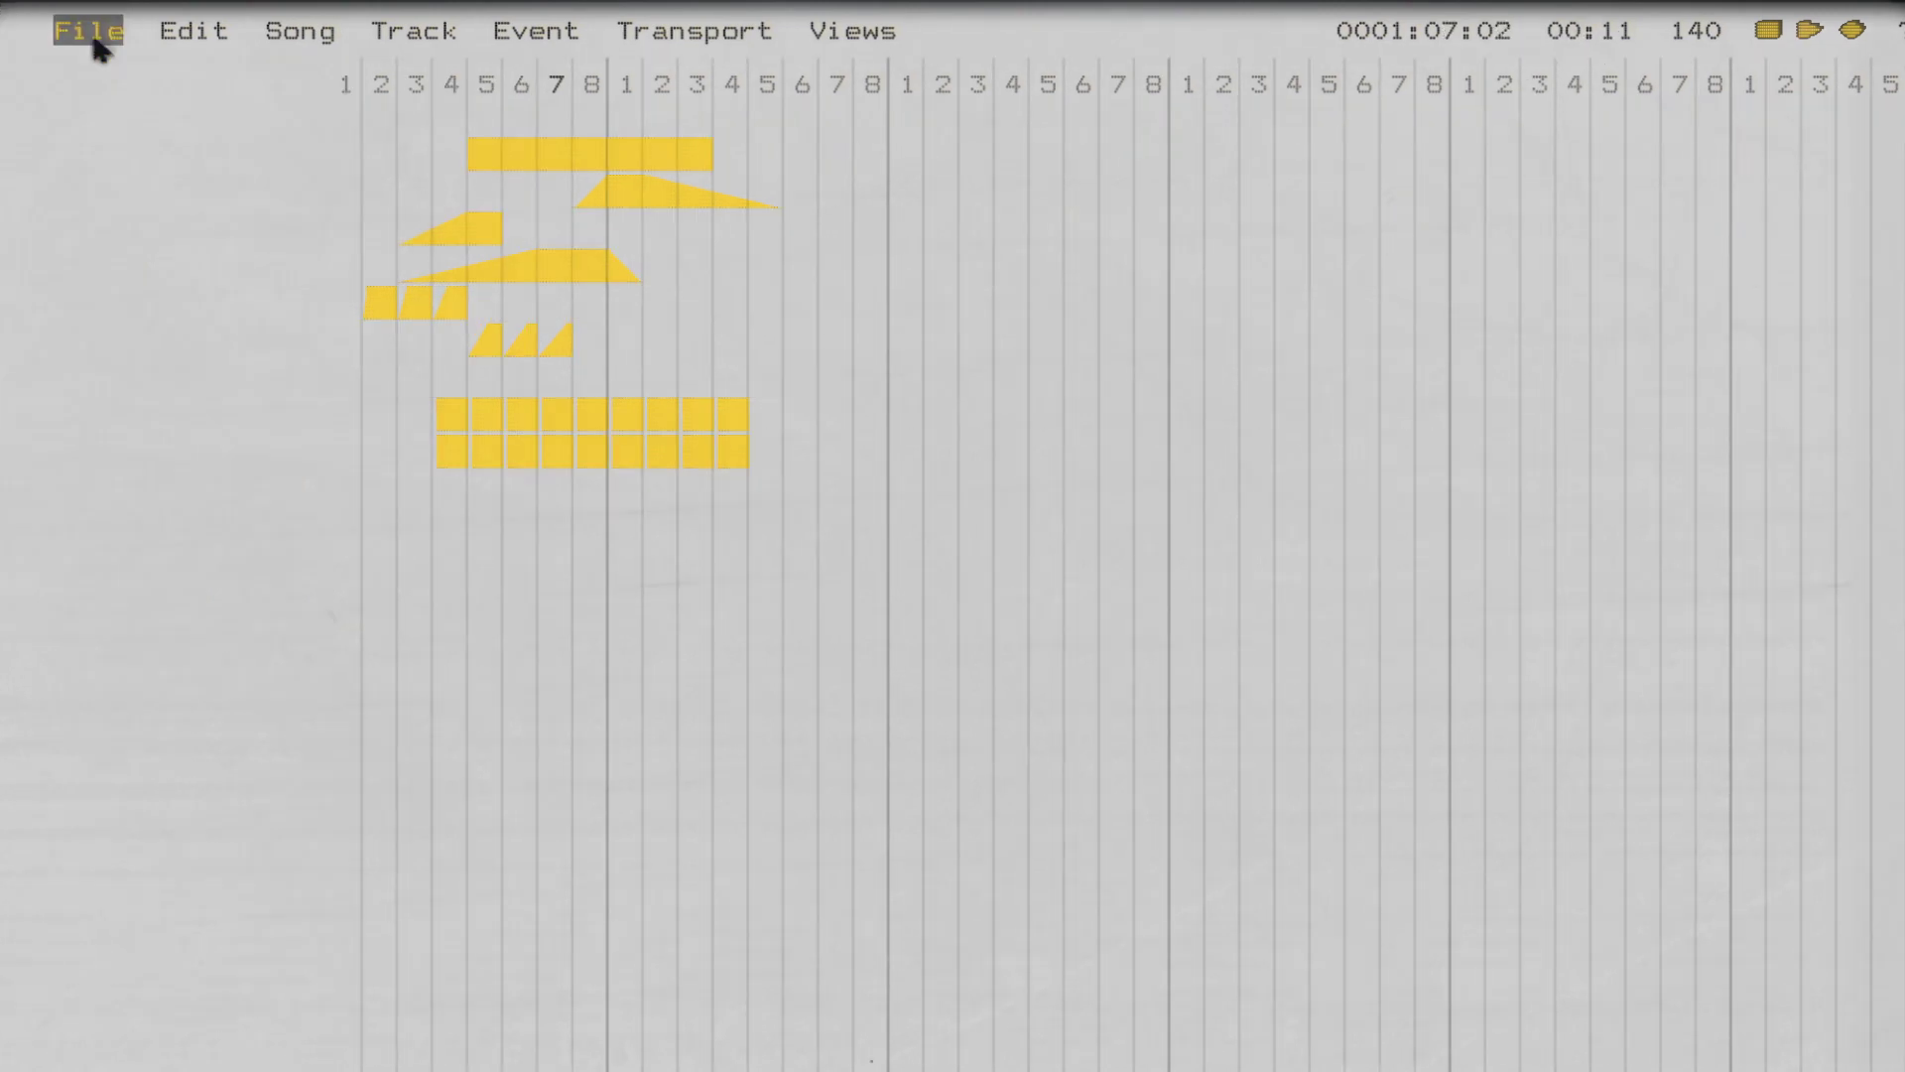
{"action": "left_click", "coordinate": [1007, 647]}
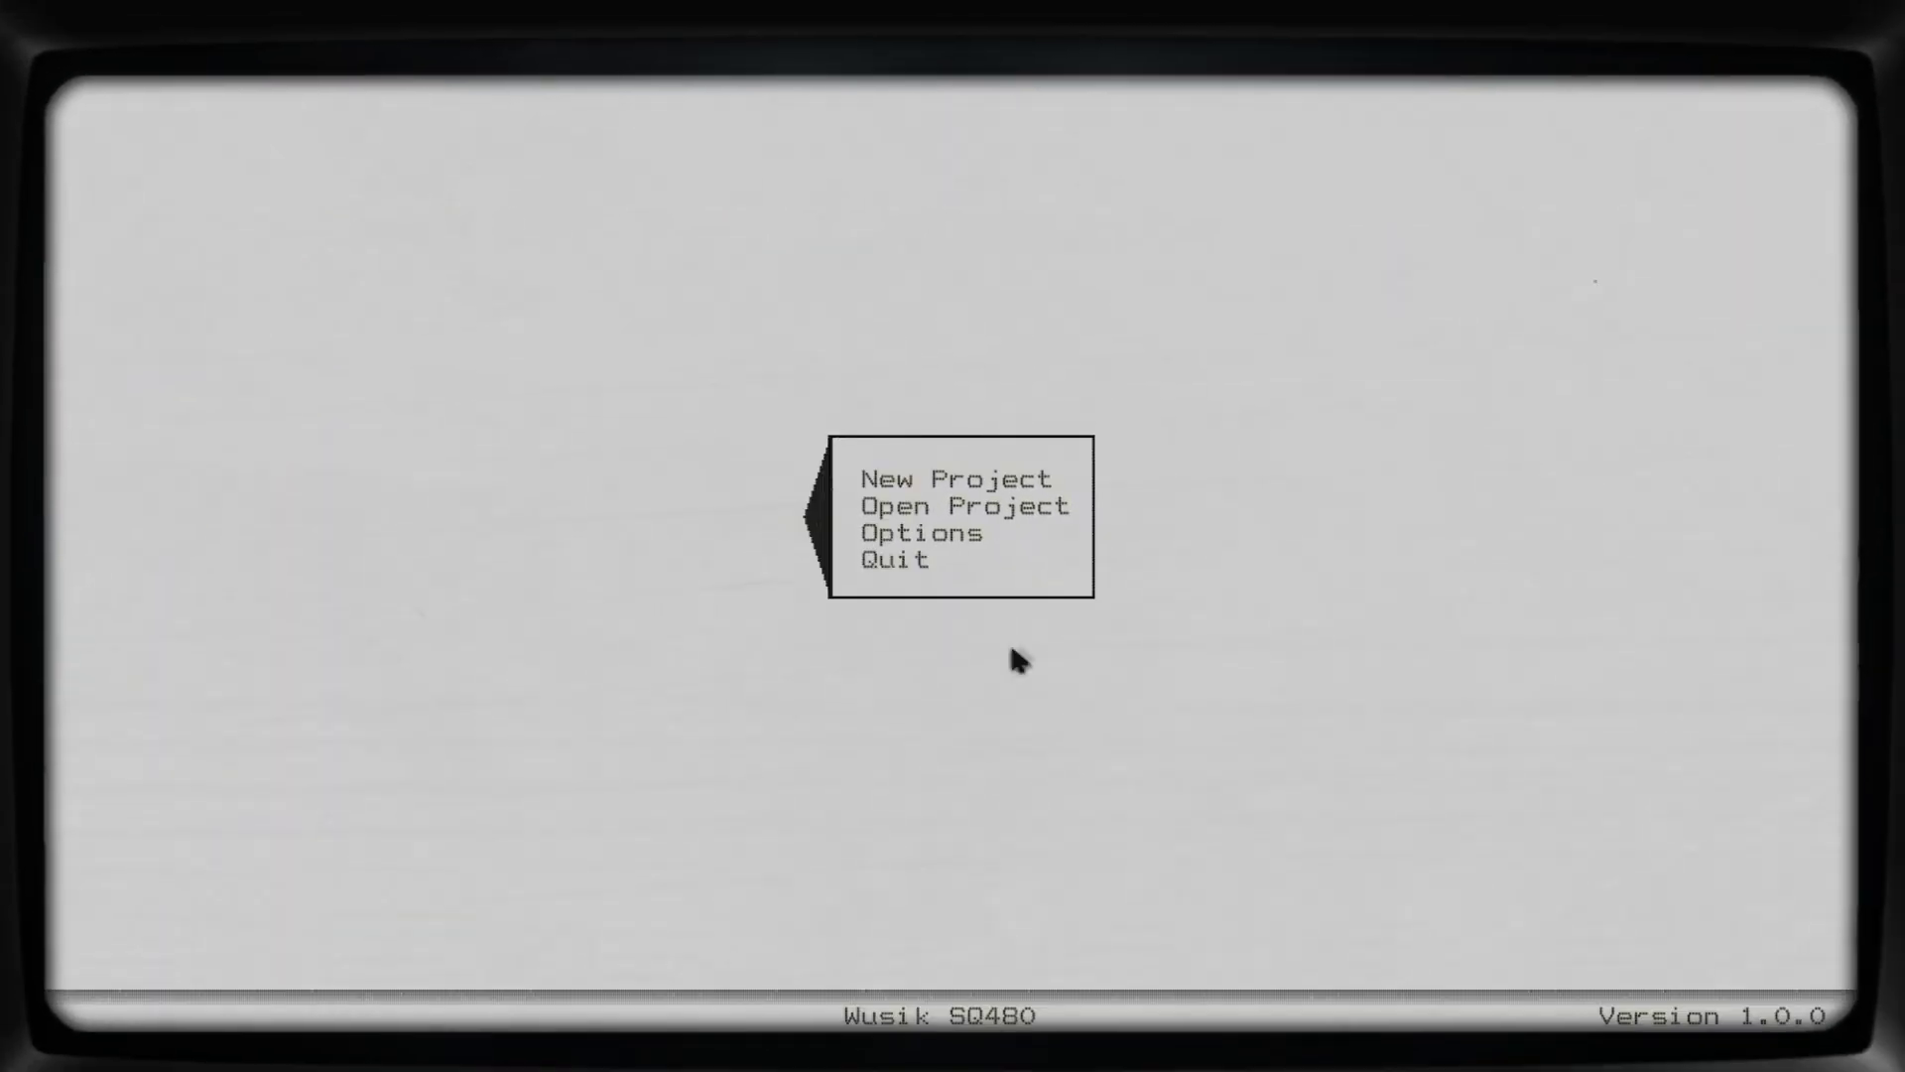
Open the CRT Settings from the Options of the main menu.
{"action": "key", "text": "Up"}
{"action": "key", "text": "Return"}
{"action": "key", "text": "Down"}
{"action": "key", "text": "Down"}
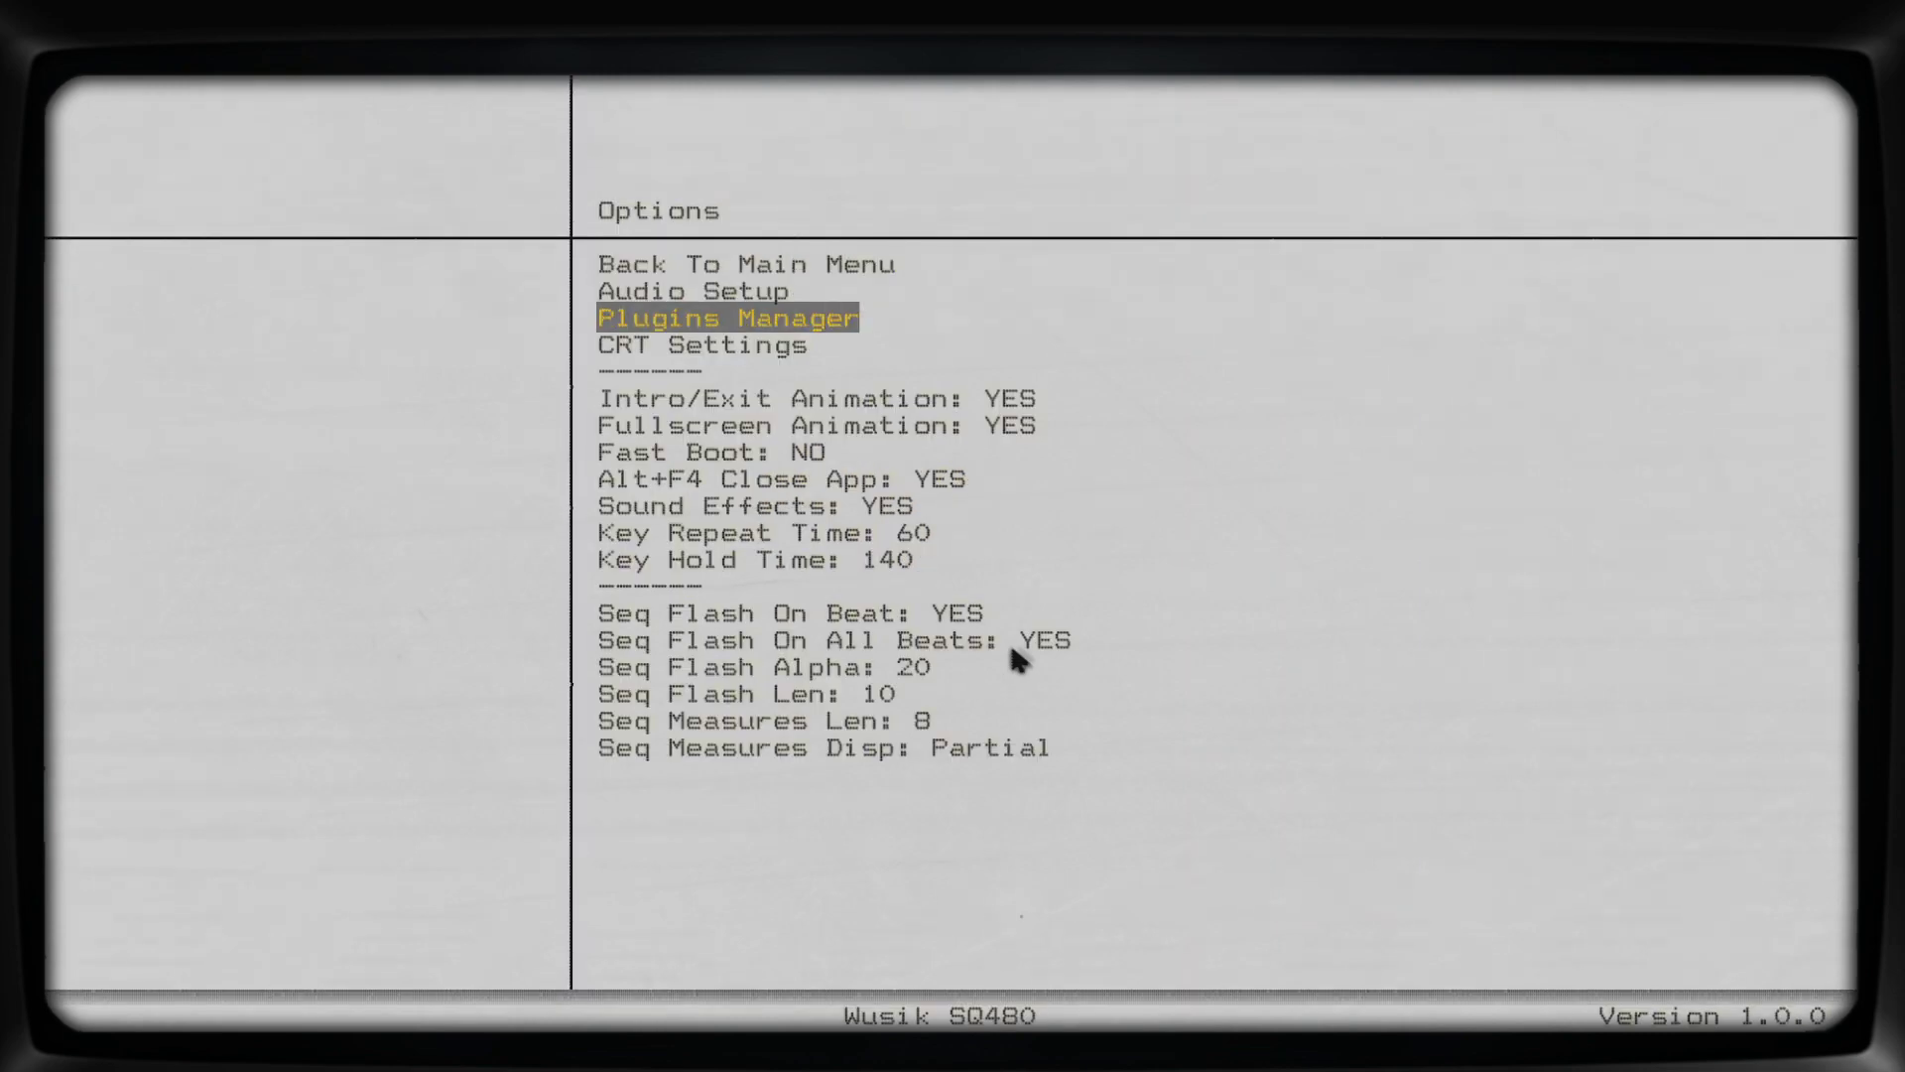
{"action": "key", "text": "Down"}
{"action": "key", "text": "Return"}
Cycle the foreground Colour of the CRT display through the choices to White.
{"action": "key", "text": "Down"}
{"action": "key", "text": "Down"}
{"action": "key", "text": "Down"}
{"action": "key", "text": "Up"}
{"action": "key", "text": "Right"}
{"action": "key", "text": "Right"}
{"action": "key", "text": "Right"}
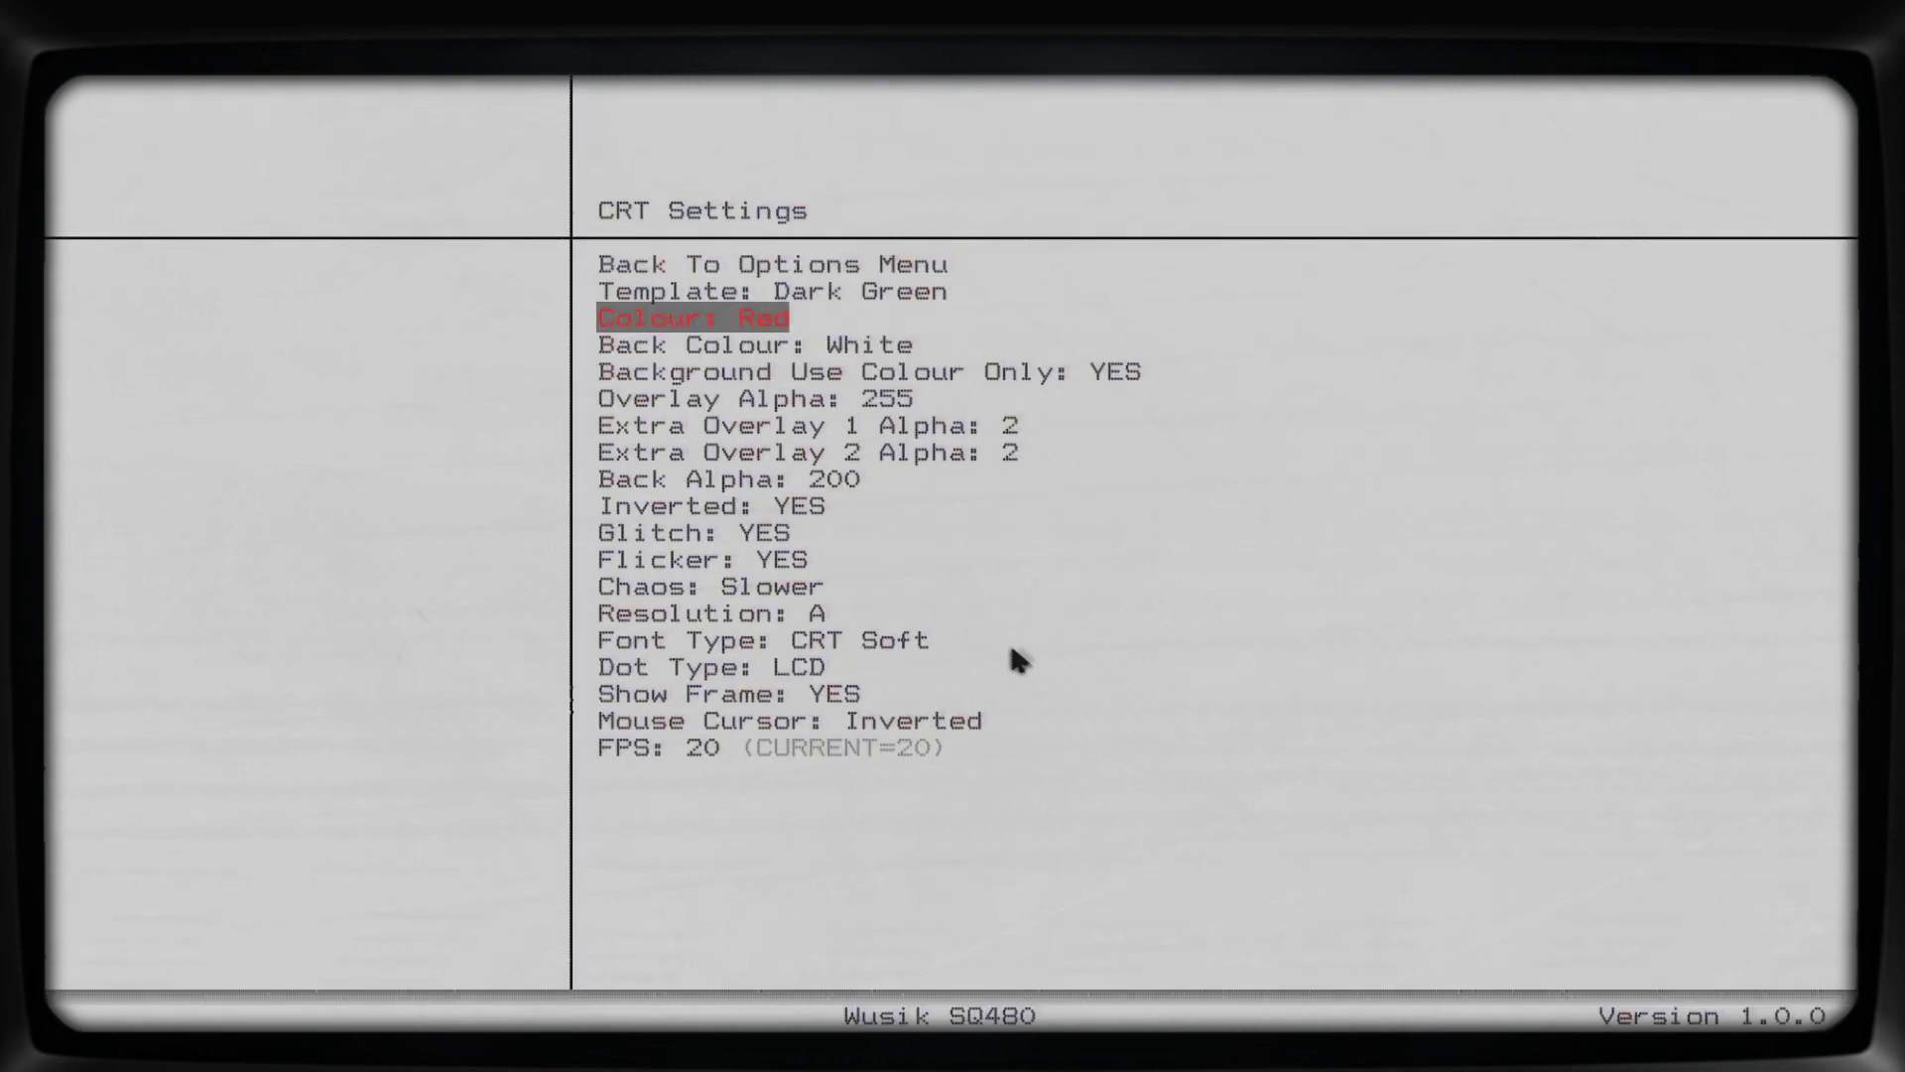
Set the Inverted option of the CRT display to NO.
{"action": "key", "text": "Down"}
{"action": "key", "text": "Down"}
{"action": "key", "text": "Down"}
{"action": "key", "text": "Down"}
{"action": "key", "text": "Down"}
{"action": "key", "text": "Down"}
{"action": "key", "text": "Down"}
{"action": "key", "text": "Right"}
Set the Back Alpha of the CRT display to 20.
{"action": "key", "text": "Up"}
{"action": "key", "text": "Up"}
{"action": "key", "text": "Up"}
{"action": "key", "text": "Up"}
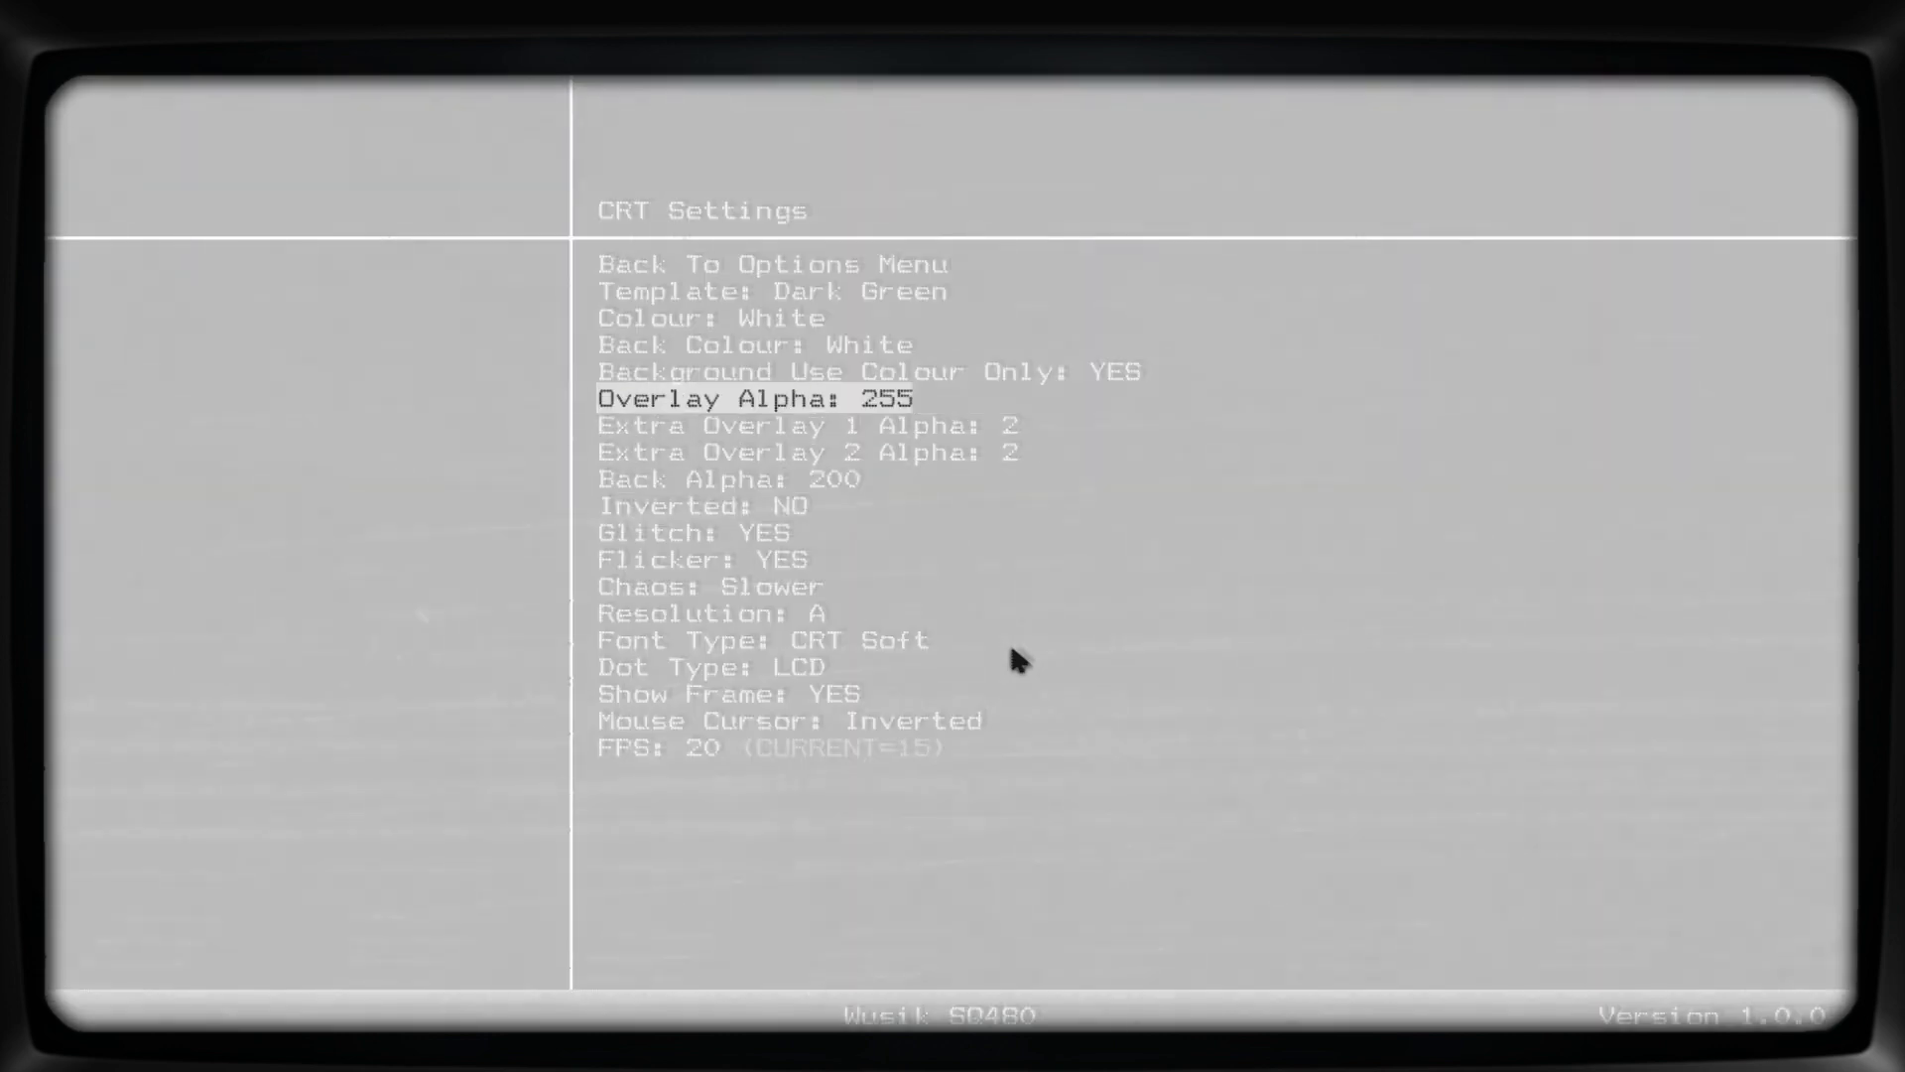
{"action": "key", "text": "Up"}
{"action": "key", "text": "Up"}
{"action": "key", "text": "Down"}
{"action": "key", "text": "Down"}
{"action": "key", "text": "Down"}
{"action": "key", "text": "Down"}
{"action": "key", "text": "Down"}
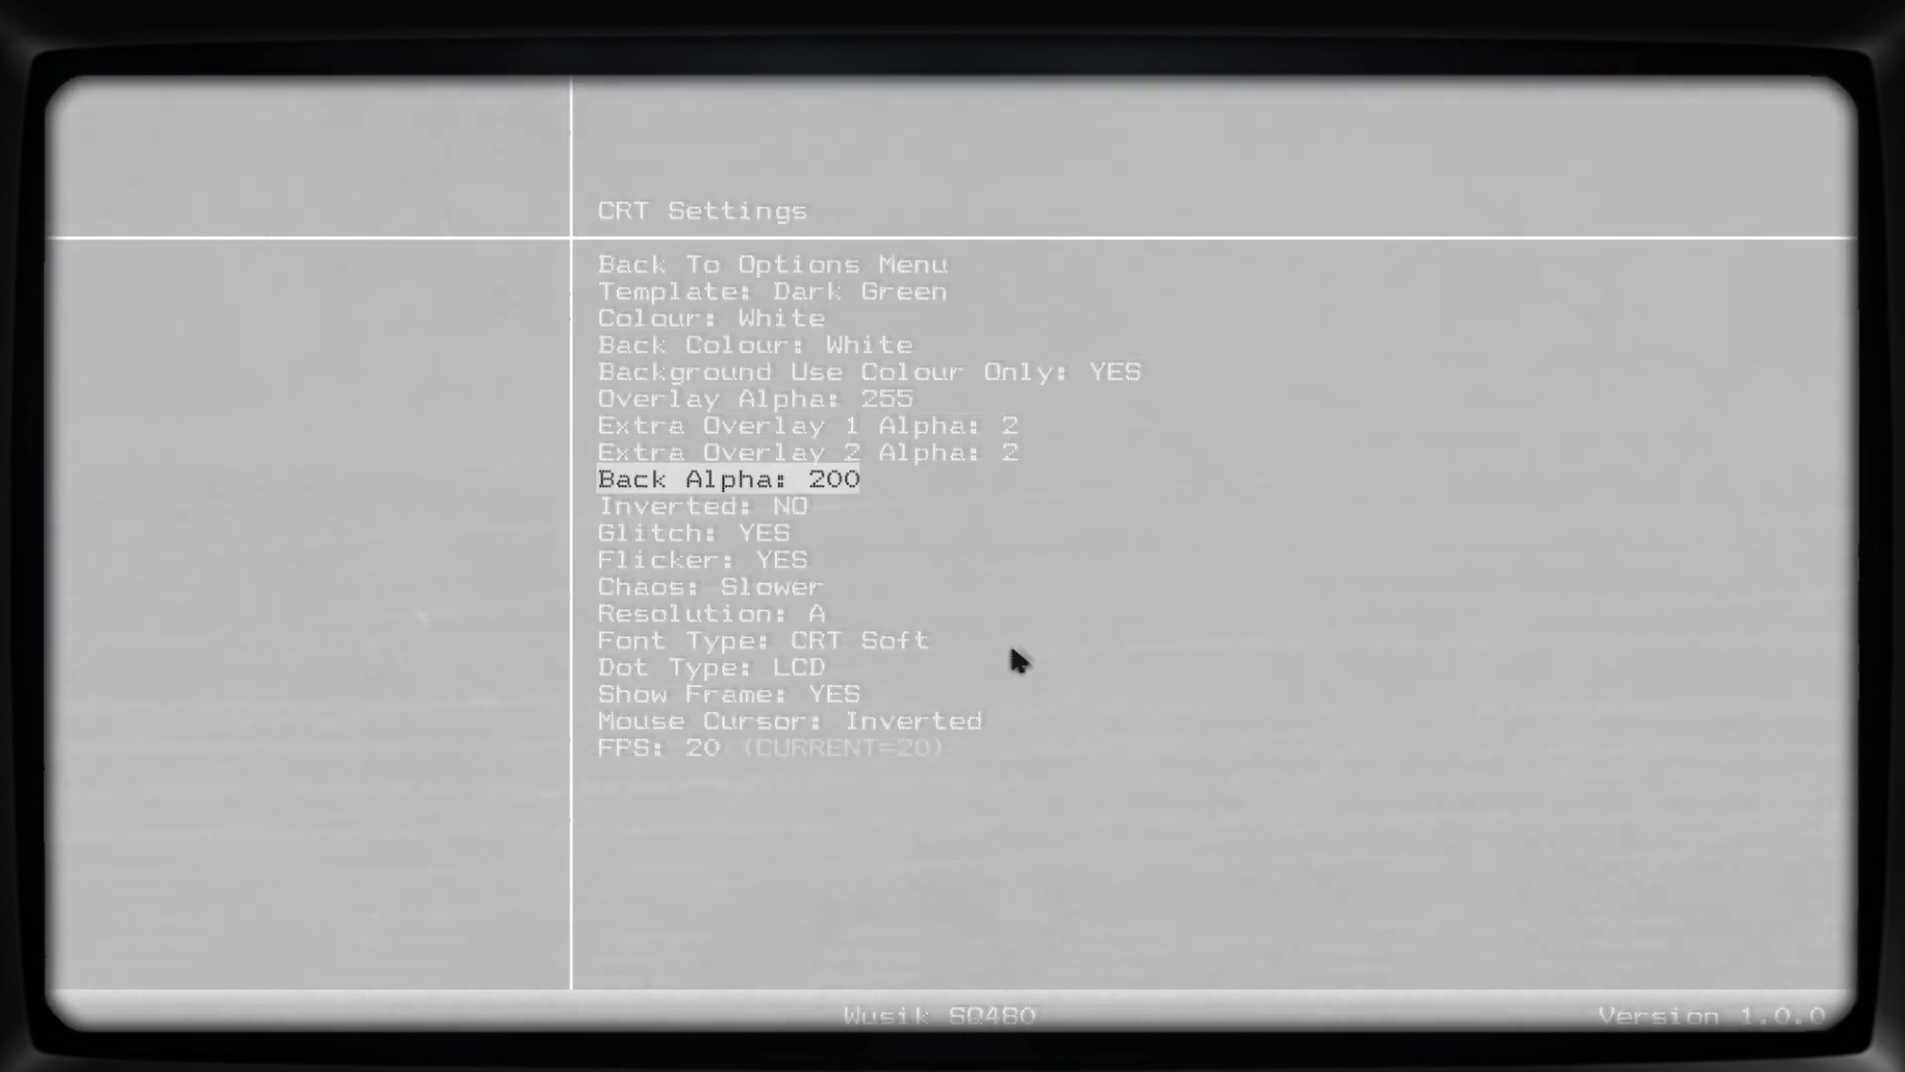
{"action": "key", "text": "Right"}
{"action": "key", "text": "Right"}
{"action": "key", "text": "Right"}
{"action": "key", "text": "Right"}
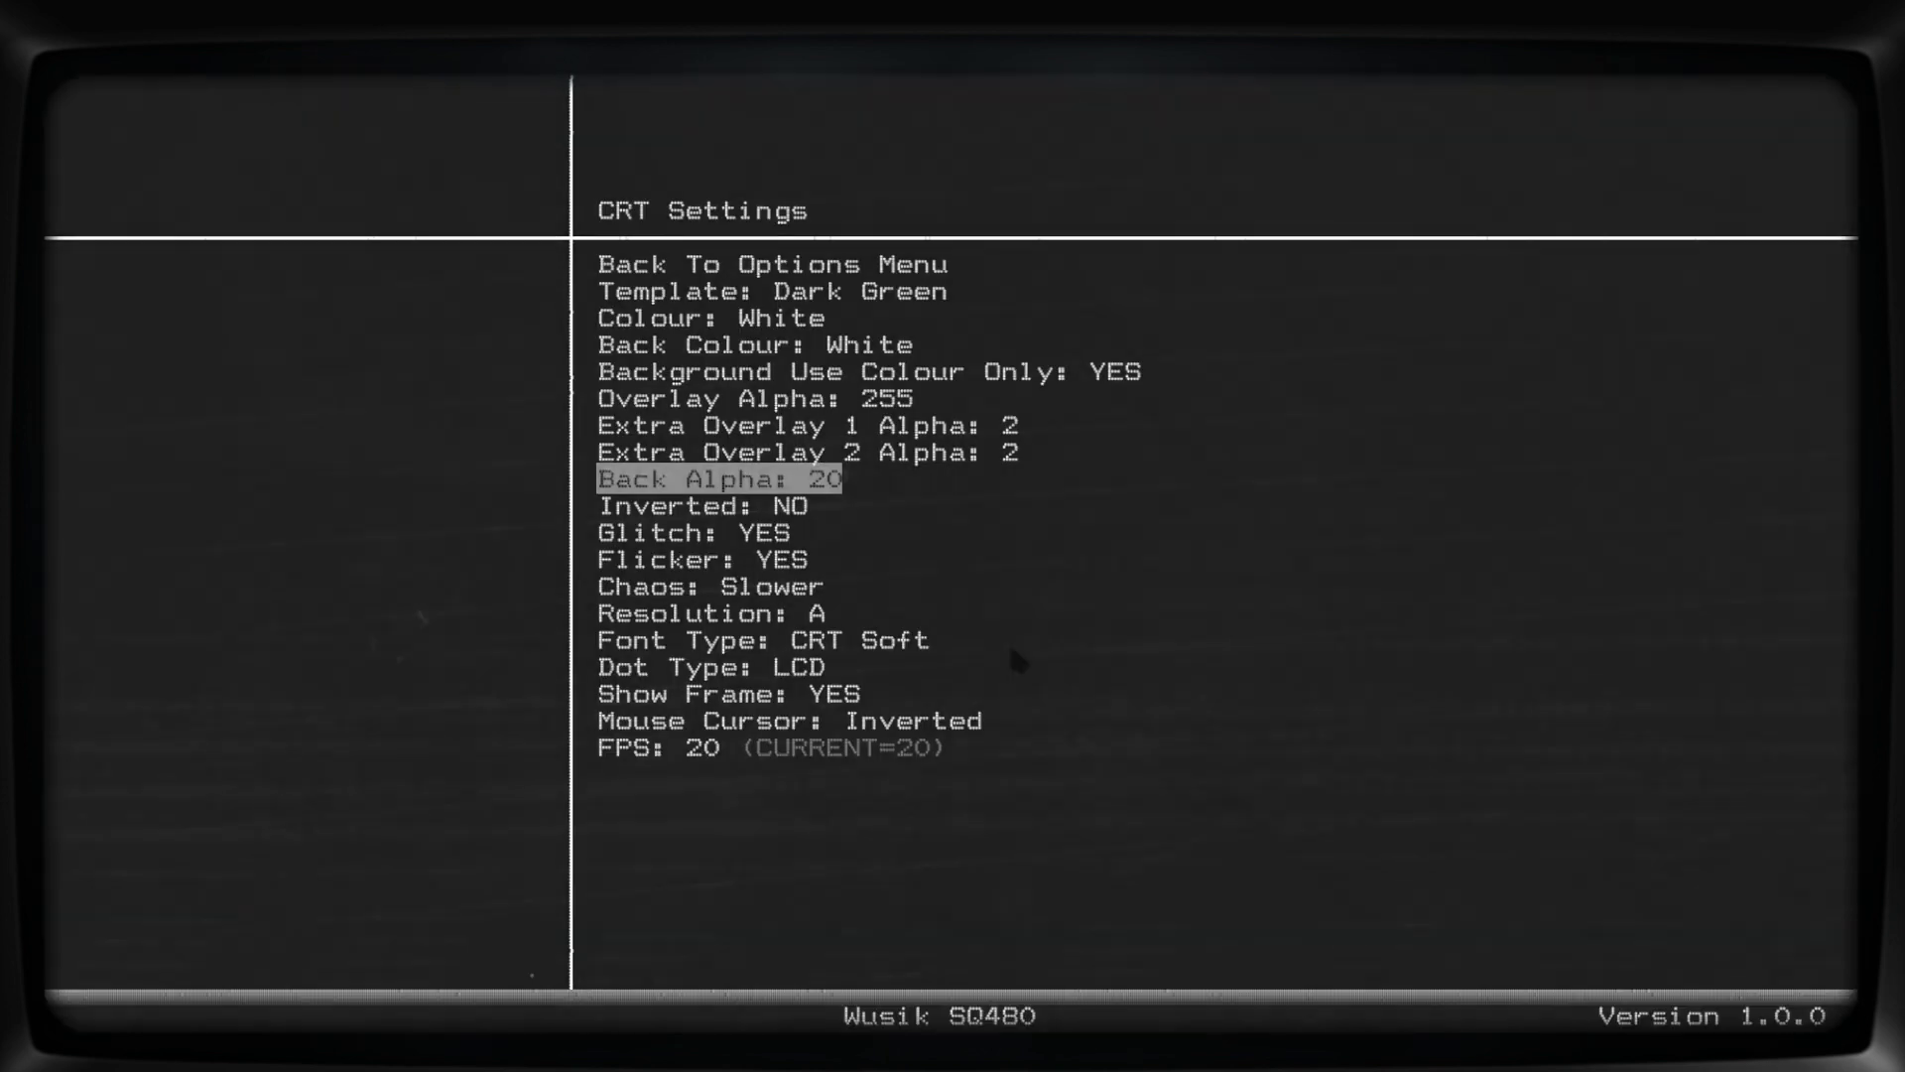
Set the Back Colour of the CRT display to Green.
{"action": "key", "text": "Up"}
{"action": "key", "text": "Up"}
{"action": "key", "text": "Up"}
{"action": "key", "text": "Up"}
{"action": "key", "text": "Up"}
{"action": "key", "text": "Right"}
{"action": "key", "text": "Right"}
{"action": "key", "text": "Right"}
{"action": "key", "text": "Right"}
{"action": "key", "text": "Right"}
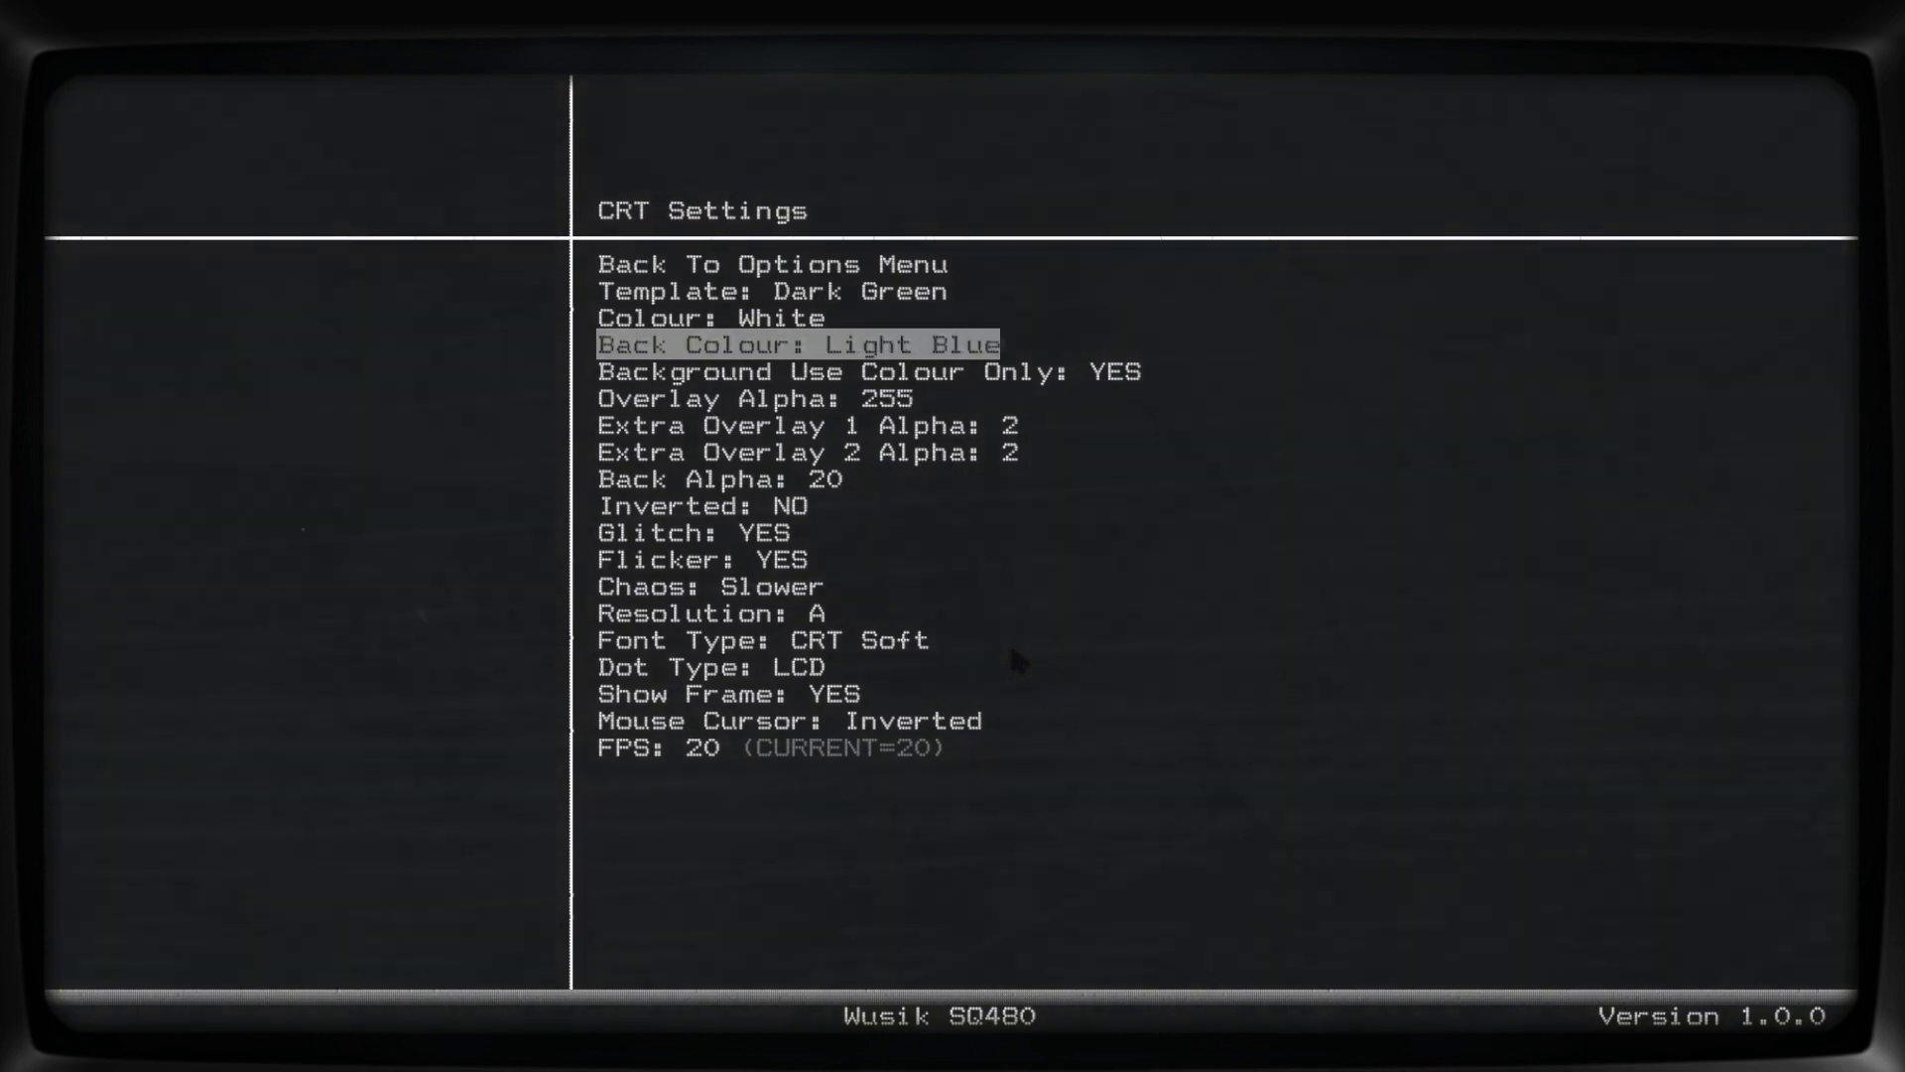
{"action": "key", "text": "Right"}
{"action": "key", "text": "Right"}
Set the foreground Colour of the CRT display to Green.
{"action": "key", "text": "Up"}
{"action": "key", "text": "Right"}
{"action": "key", "text": "Right"}
{"action": "key", "text": "Right"}
{"action": "key", "text": "Right"}
{"action": "key", "text": "Right"}
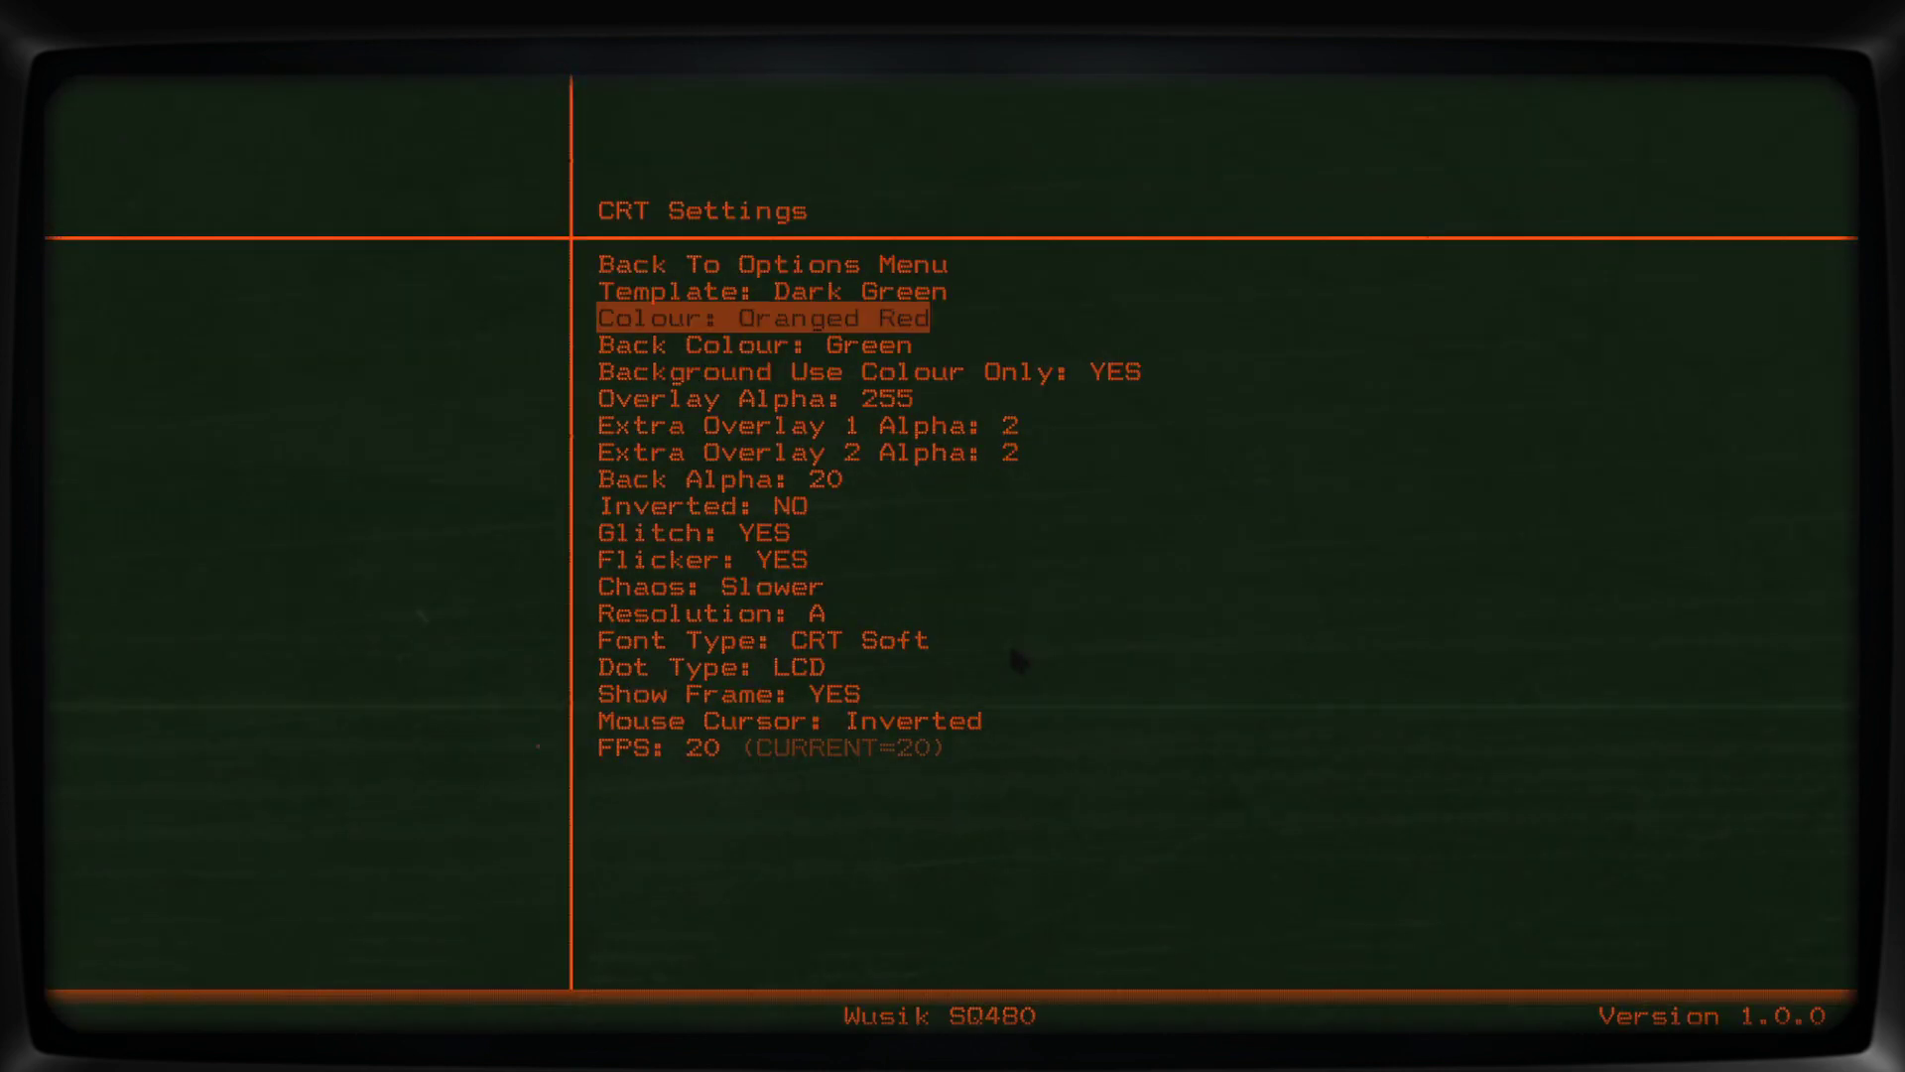
{"action": "key", "text": "Right"}
{"action": "key", "text": "Right"}
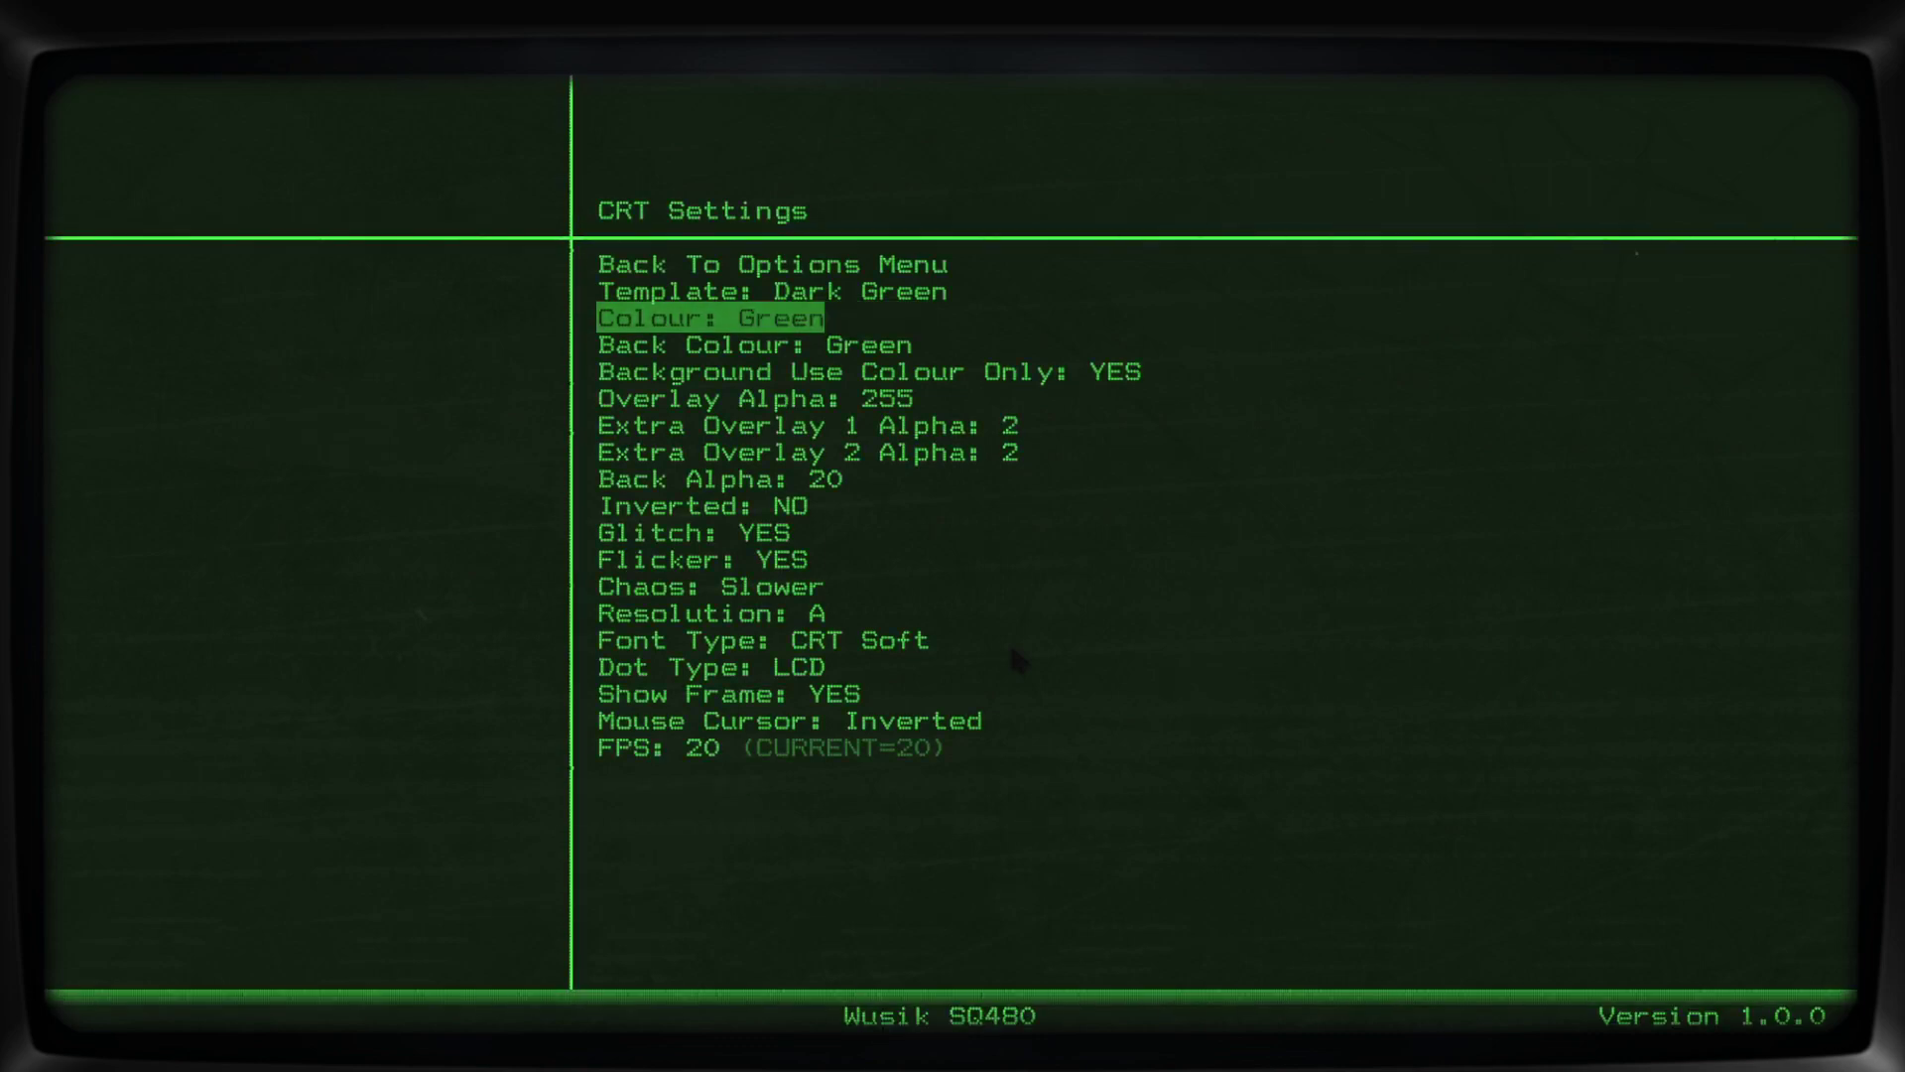
Set the Overlay Alpha of the CRT display to 220.
{"action": "key", "text": "Down"}
{"action": "key", "text": "Down"}
{"action": "key", "text": "Down"}
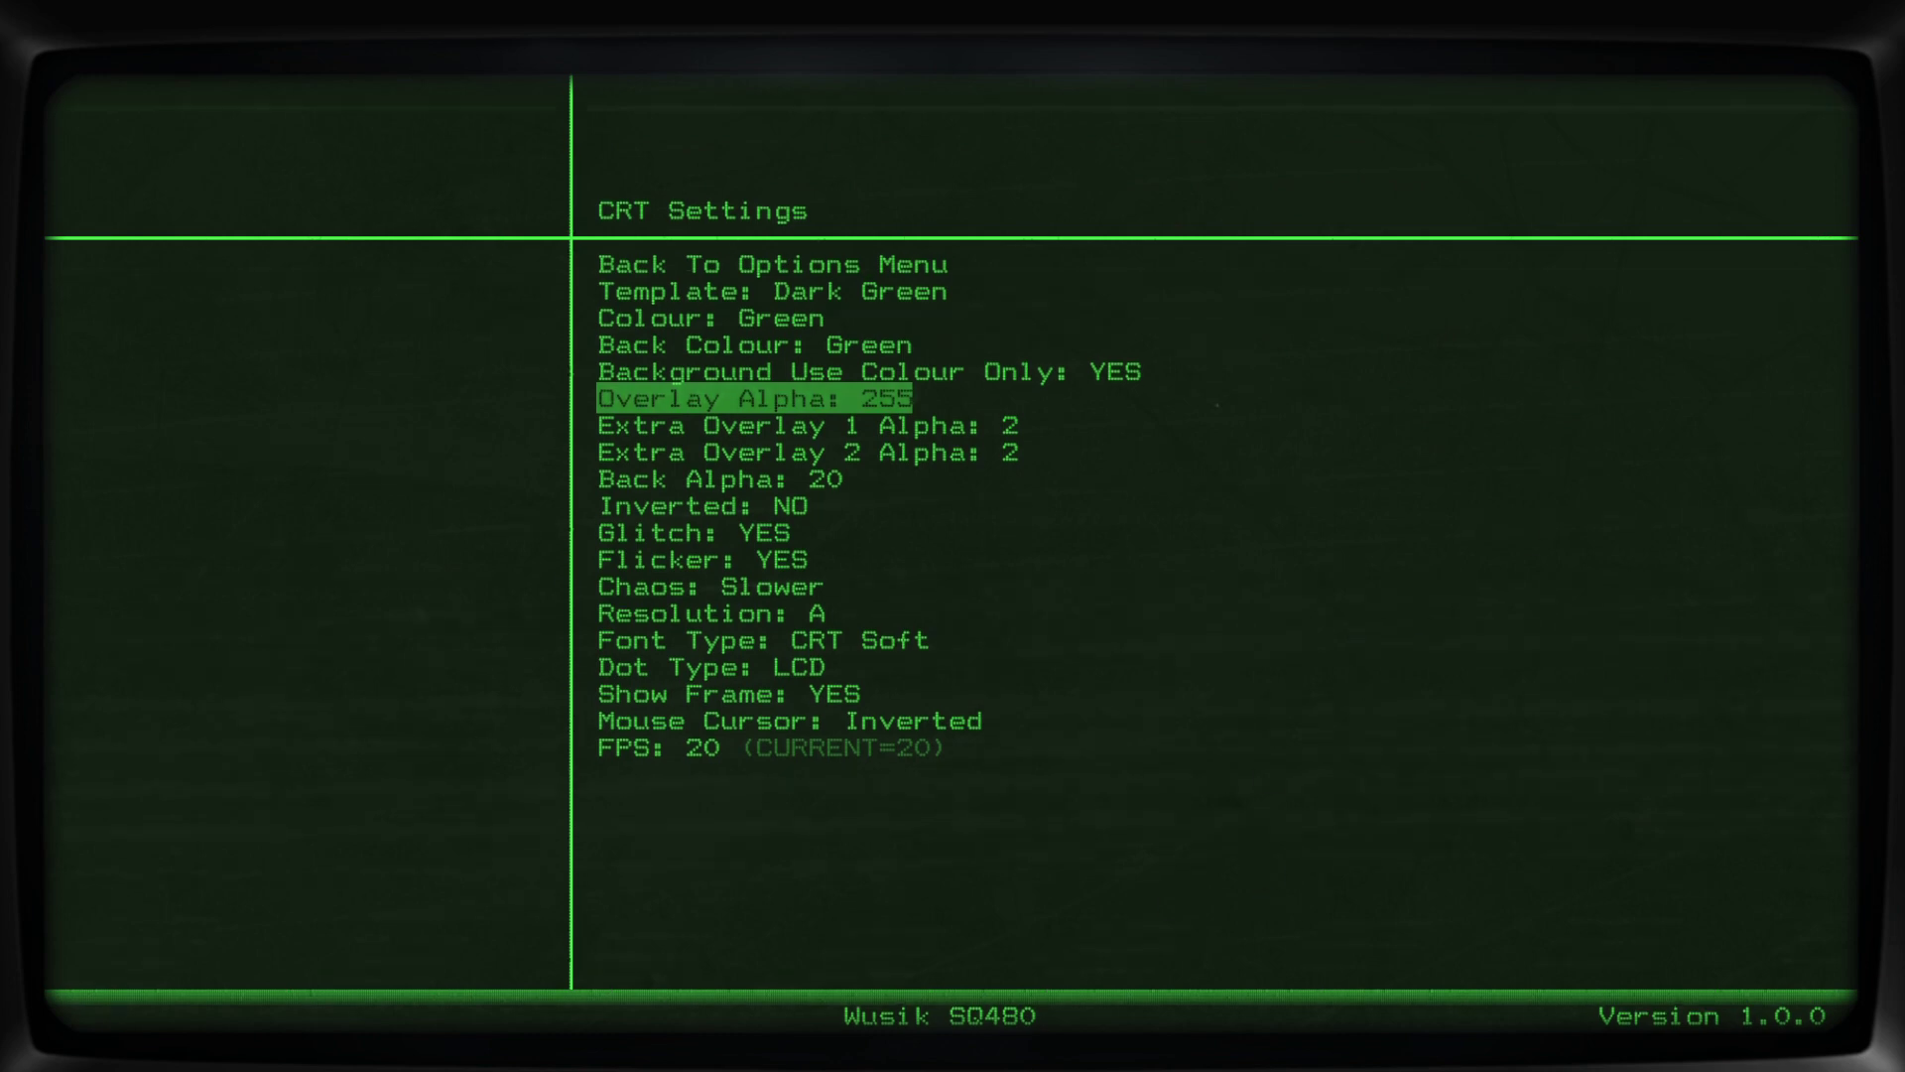
{"action": "key", "text": "Right"}
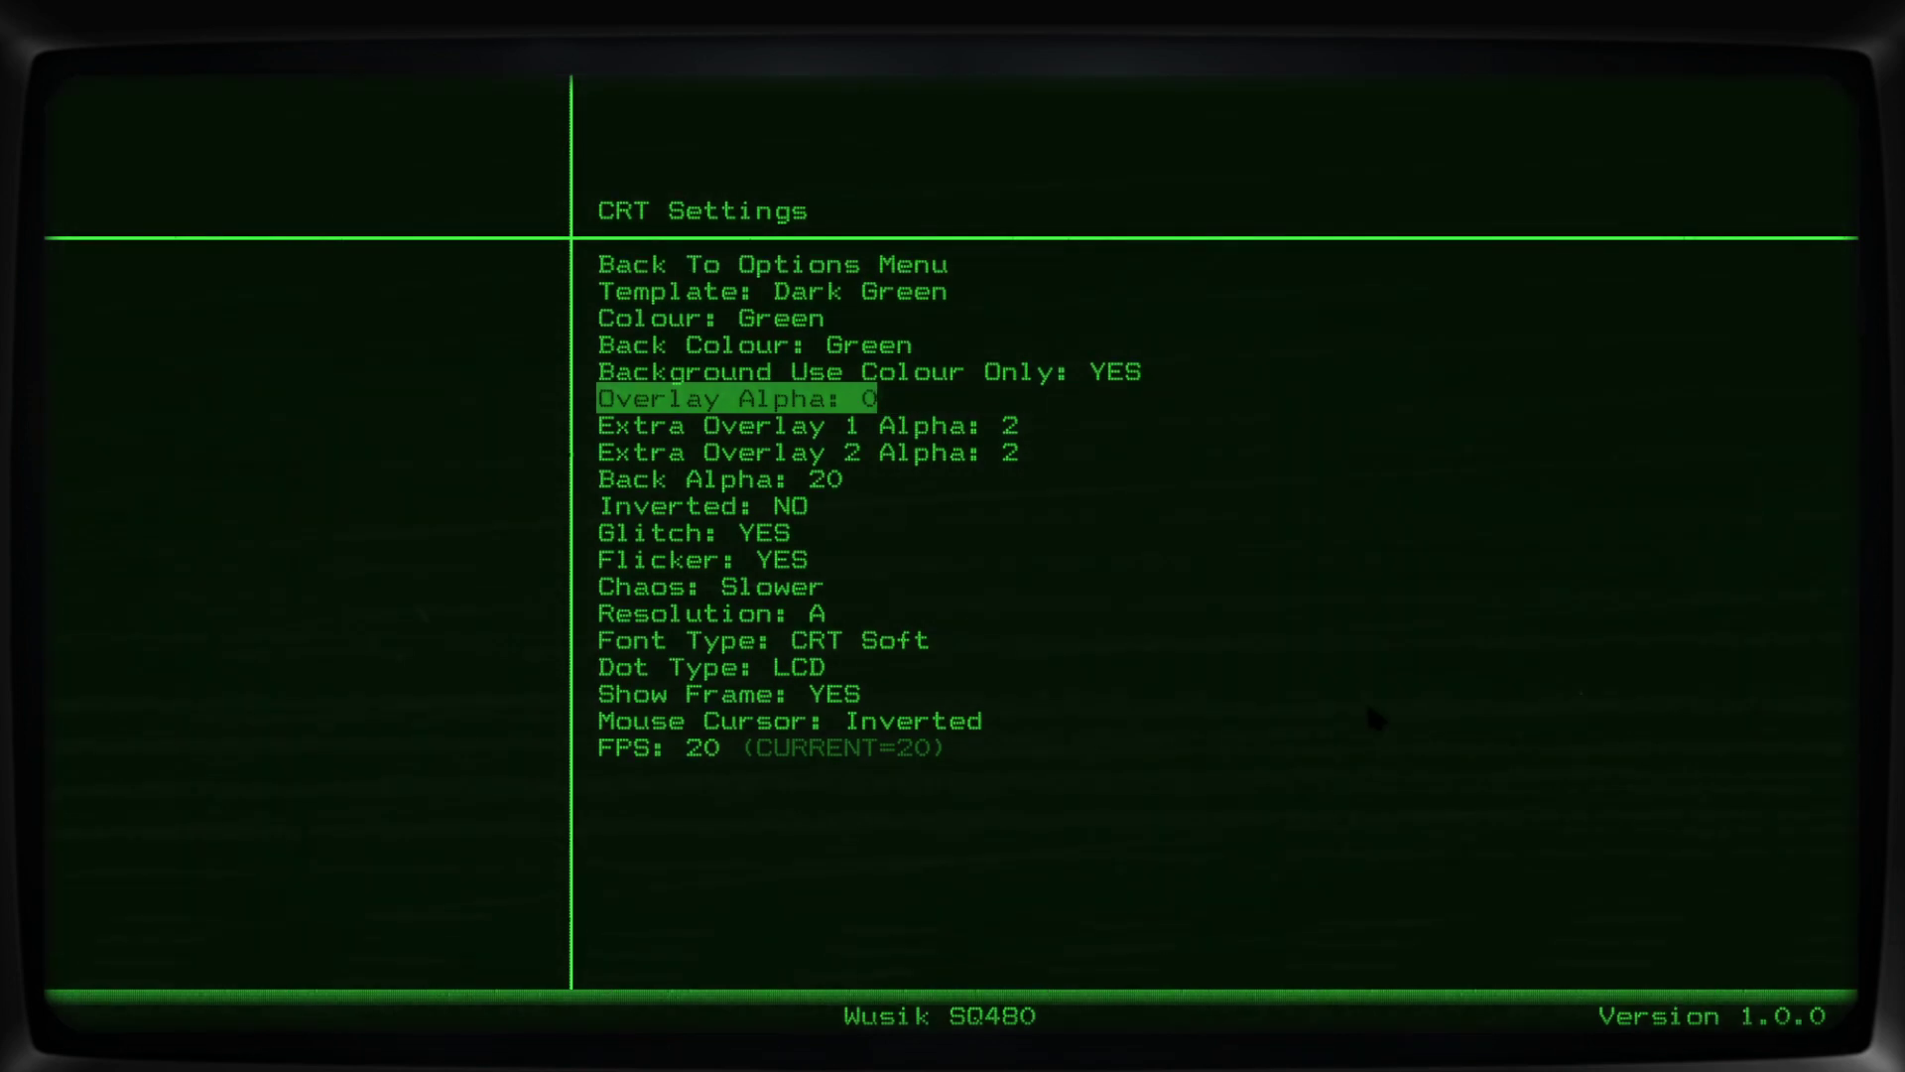
{"action": "key", "text": "Right"}
{"action": "key", "text": "Right"}
{"action": "key", "text": "Right"}
{"action": "key", "text": "Right"}
{"action": "key", "text": "Right"}
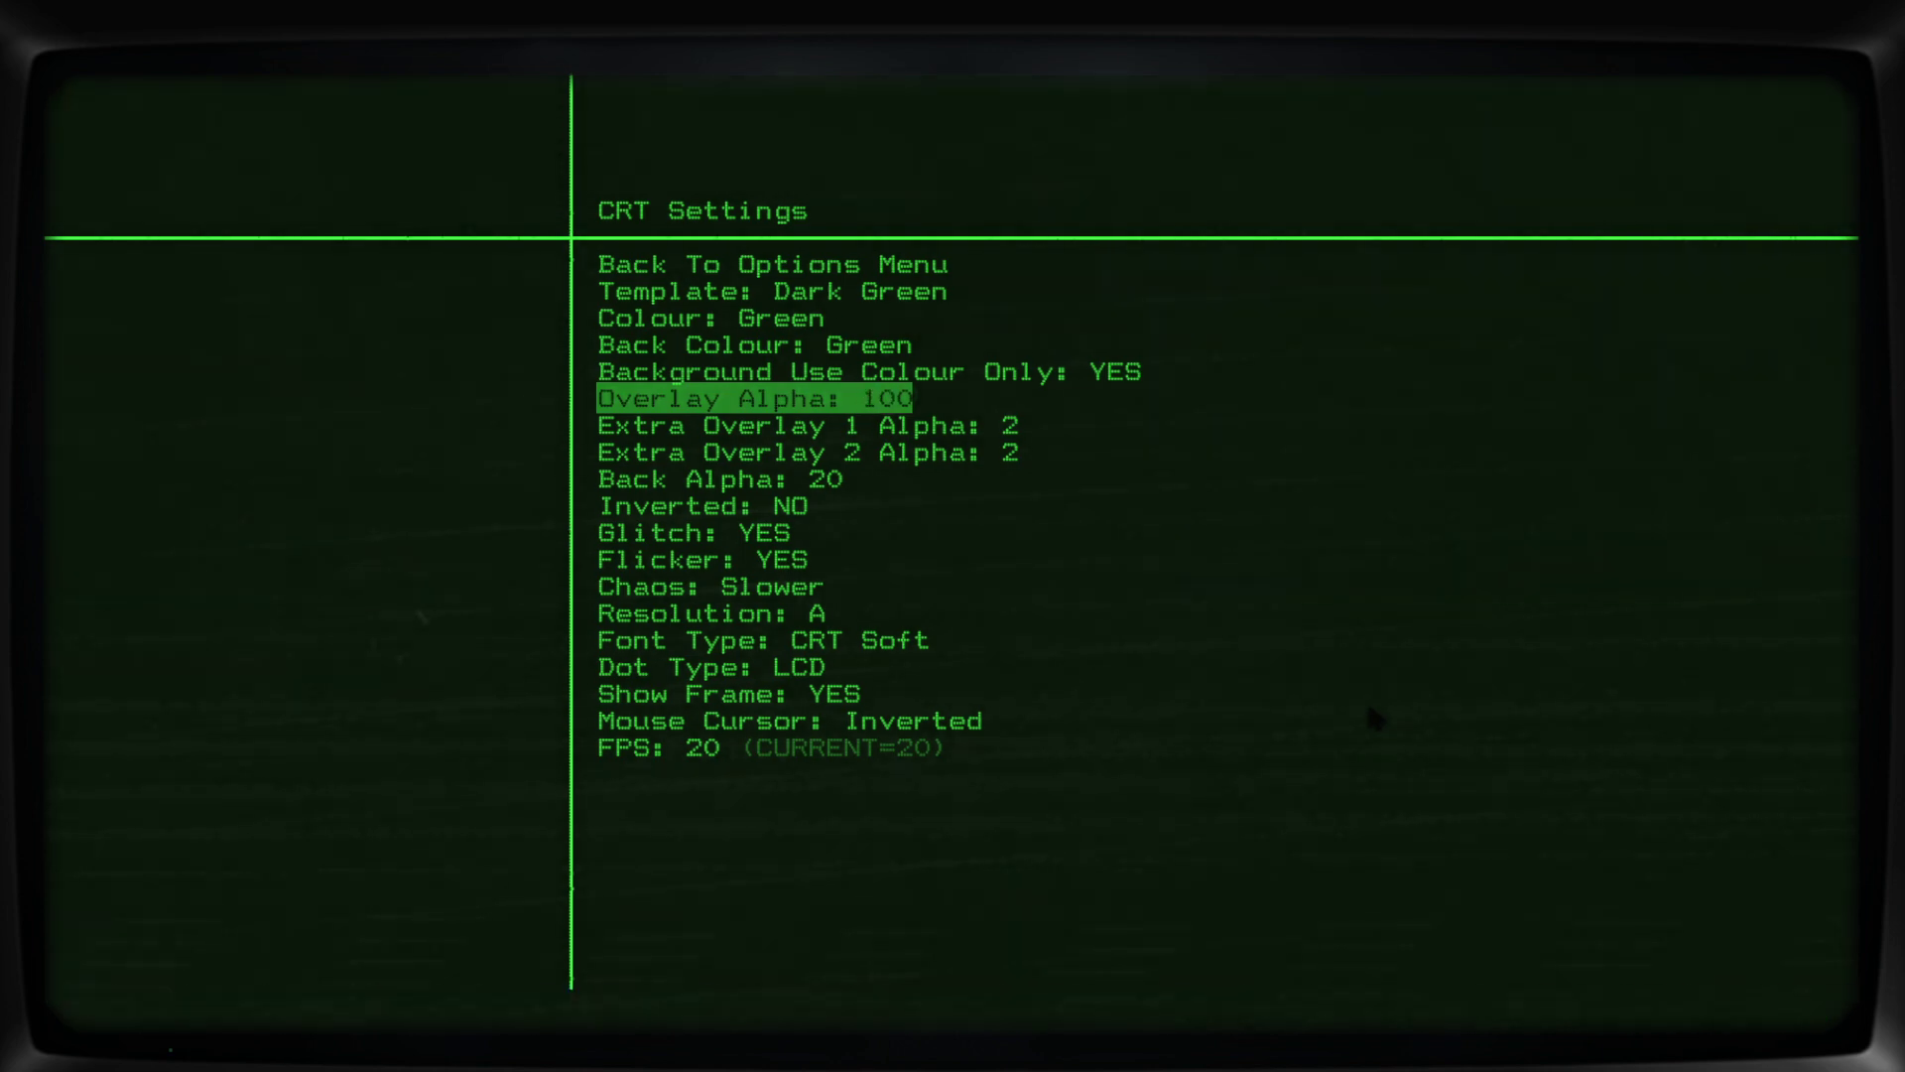
{"action": "key", "text": "Right"}
{"action": "key", "text": "Right"}
{"action": "key", "text": "Right"}
{"action": "key", "text": "Right"}
{"action": "key", "text": "Right"}
{"action": "key", "text": "Right"}
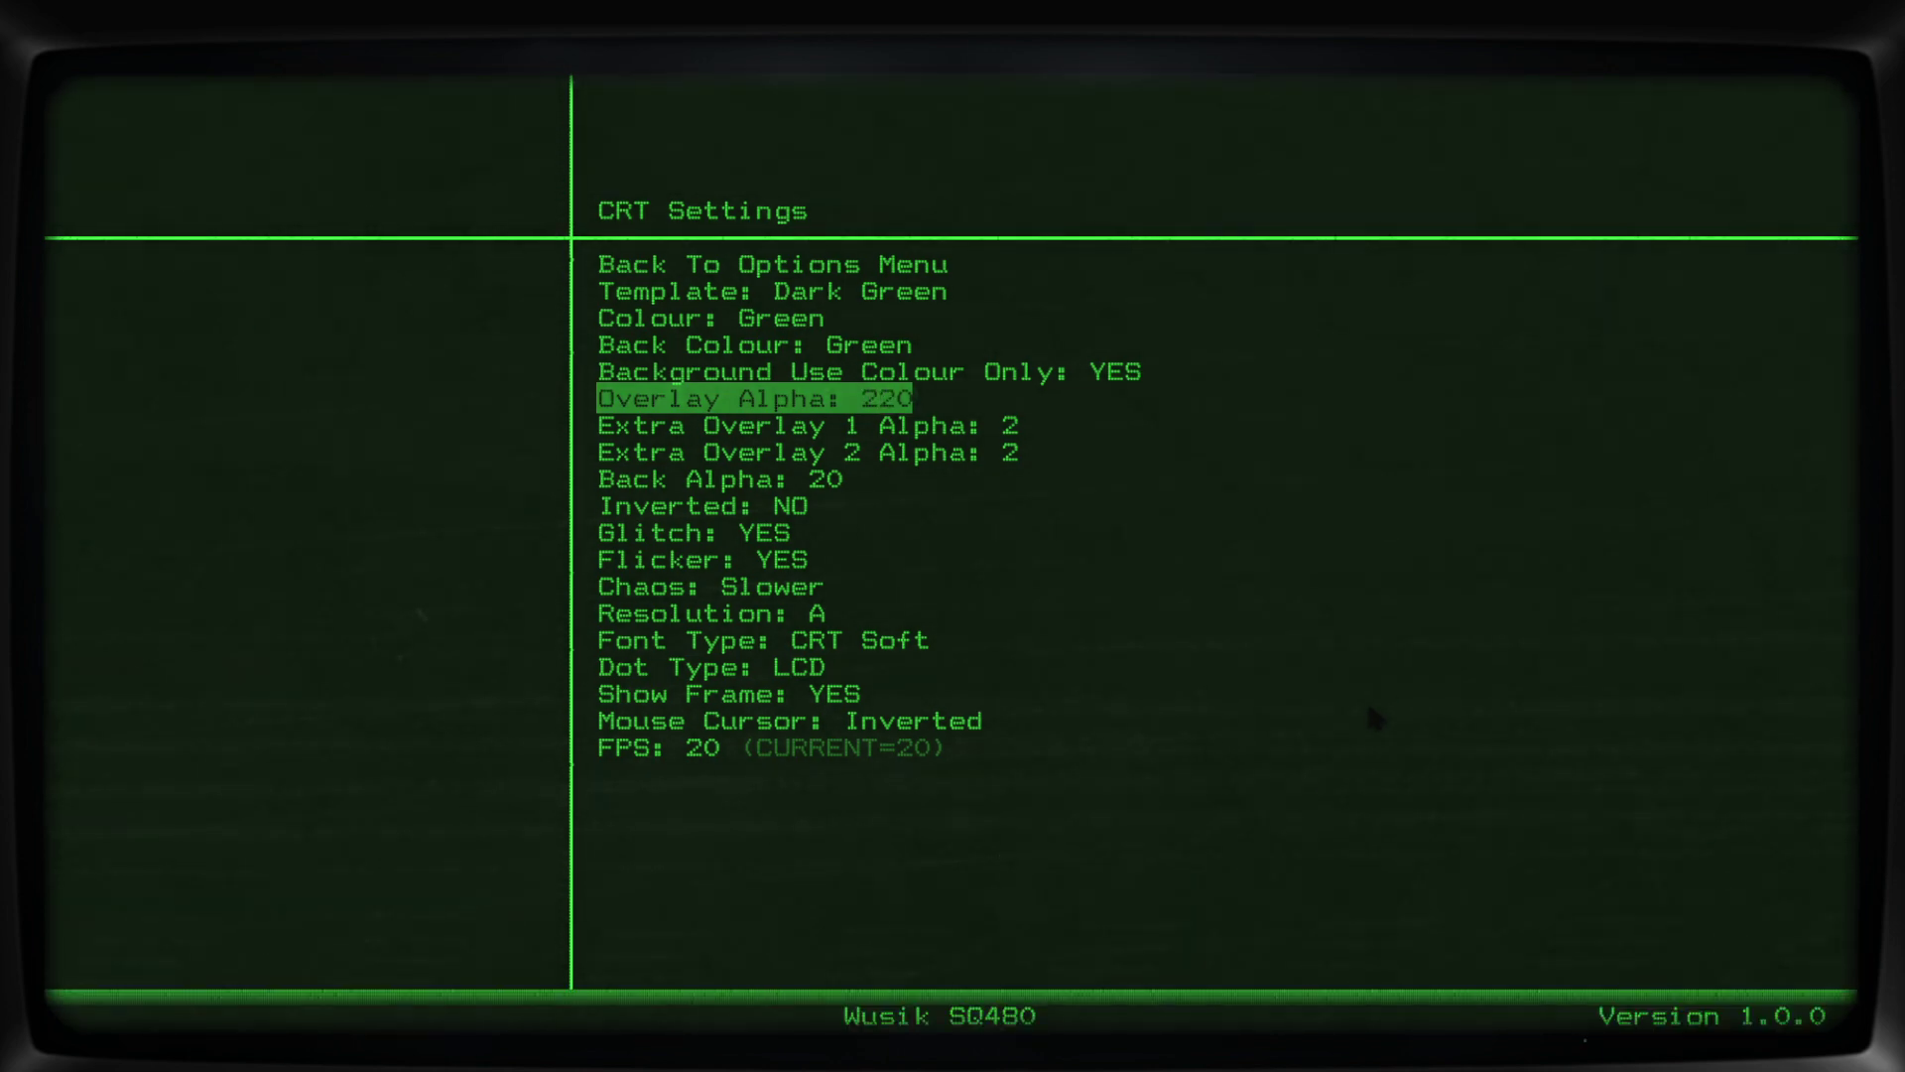
{"action": "key", "text": "Down"}
{"action": "key", "text": "Down"}
{"action": "key", "text": "Down"}
{"action": "key", "text": "Down"}
{"action": "key", "text": "Down"}
{"action": "key", "text": "Down"}
{"action": "key", "text": "Down"}
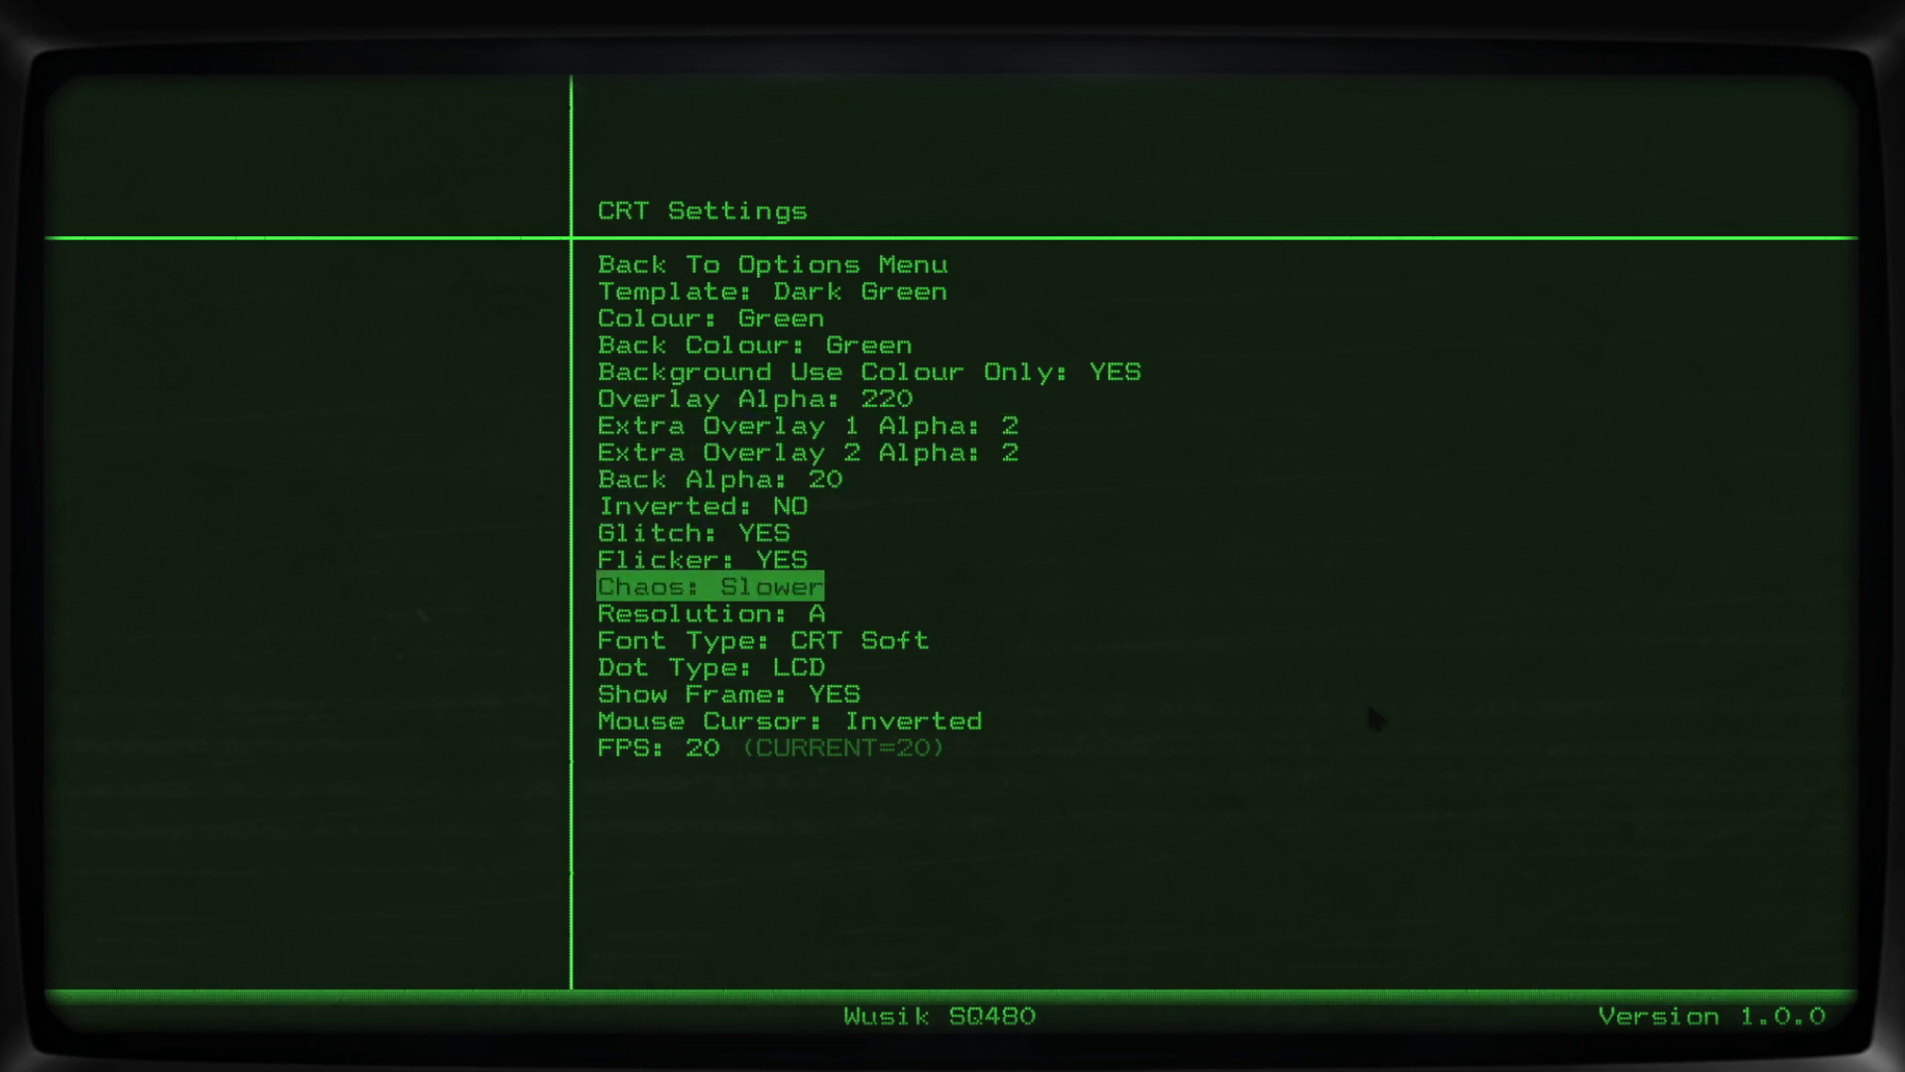
{"action": "key", "text": "Home"}
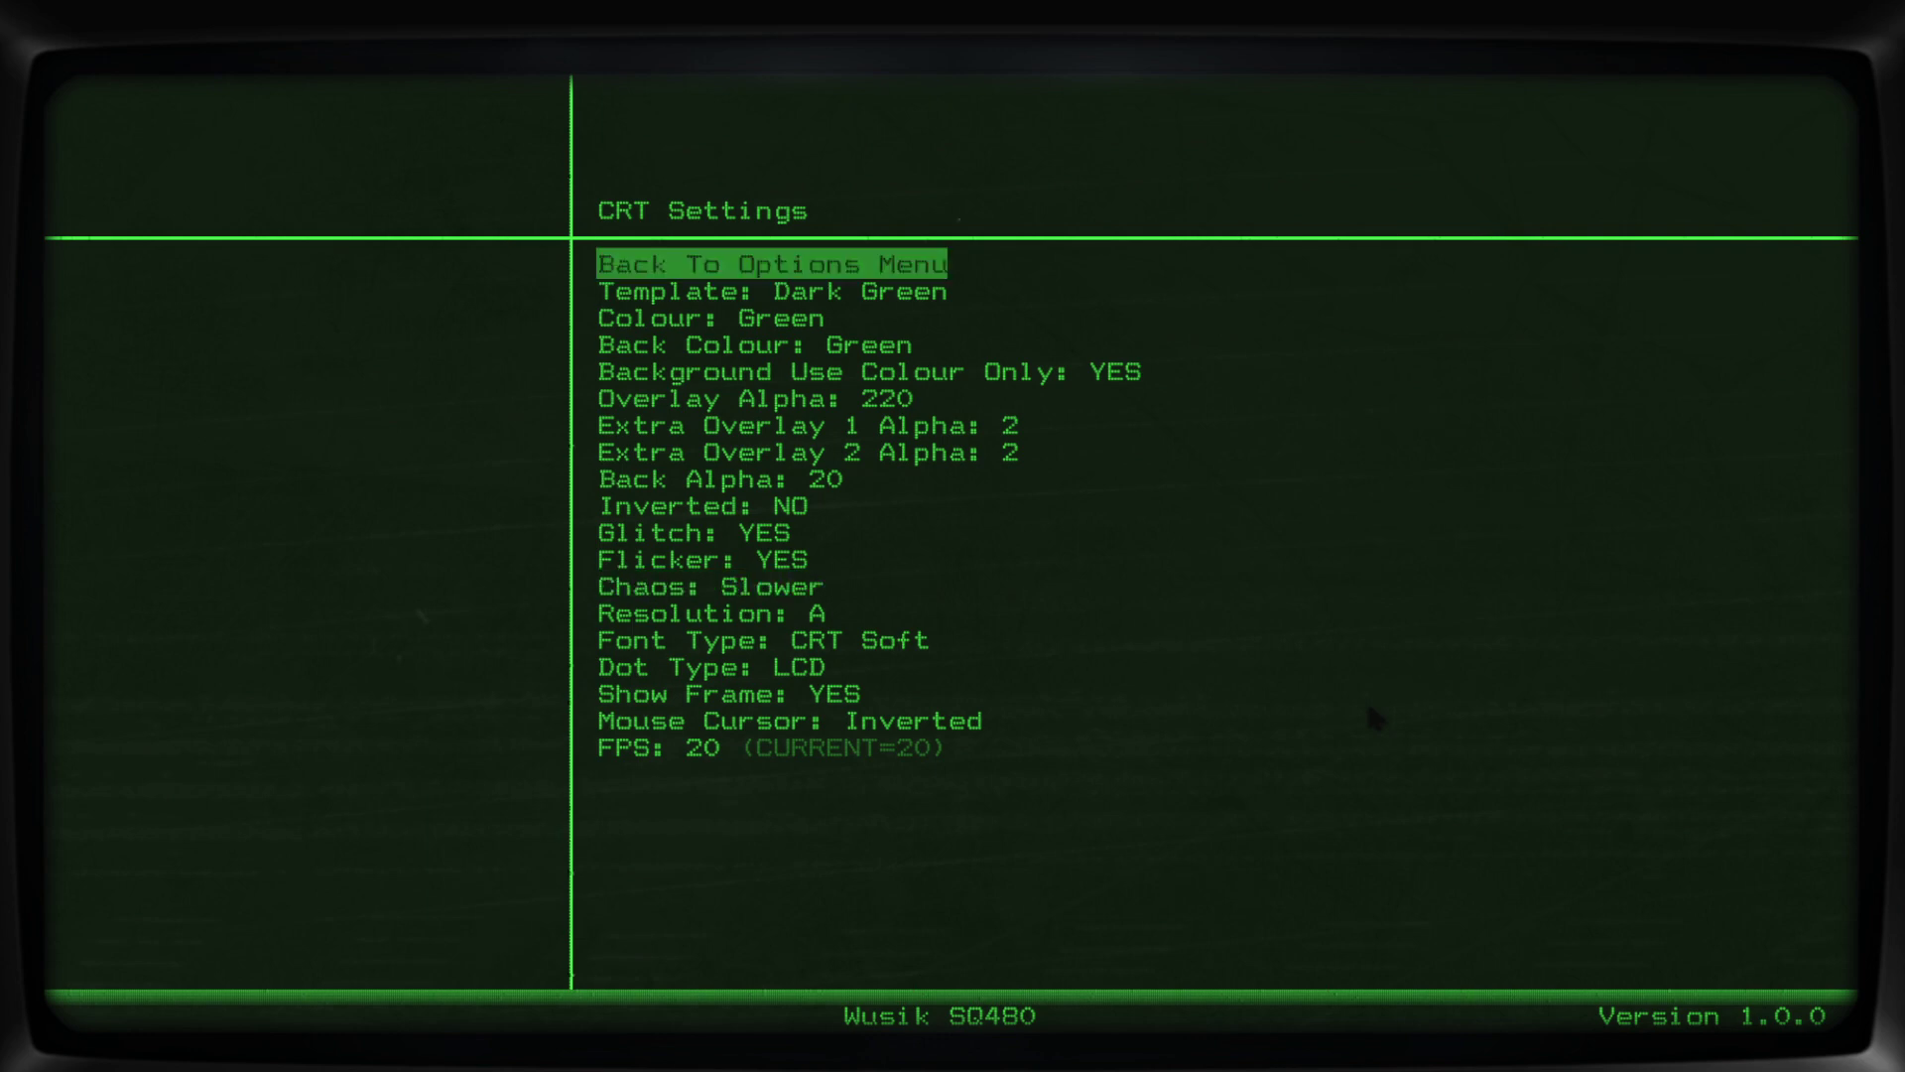
{"action": "key", "text": "Return"}
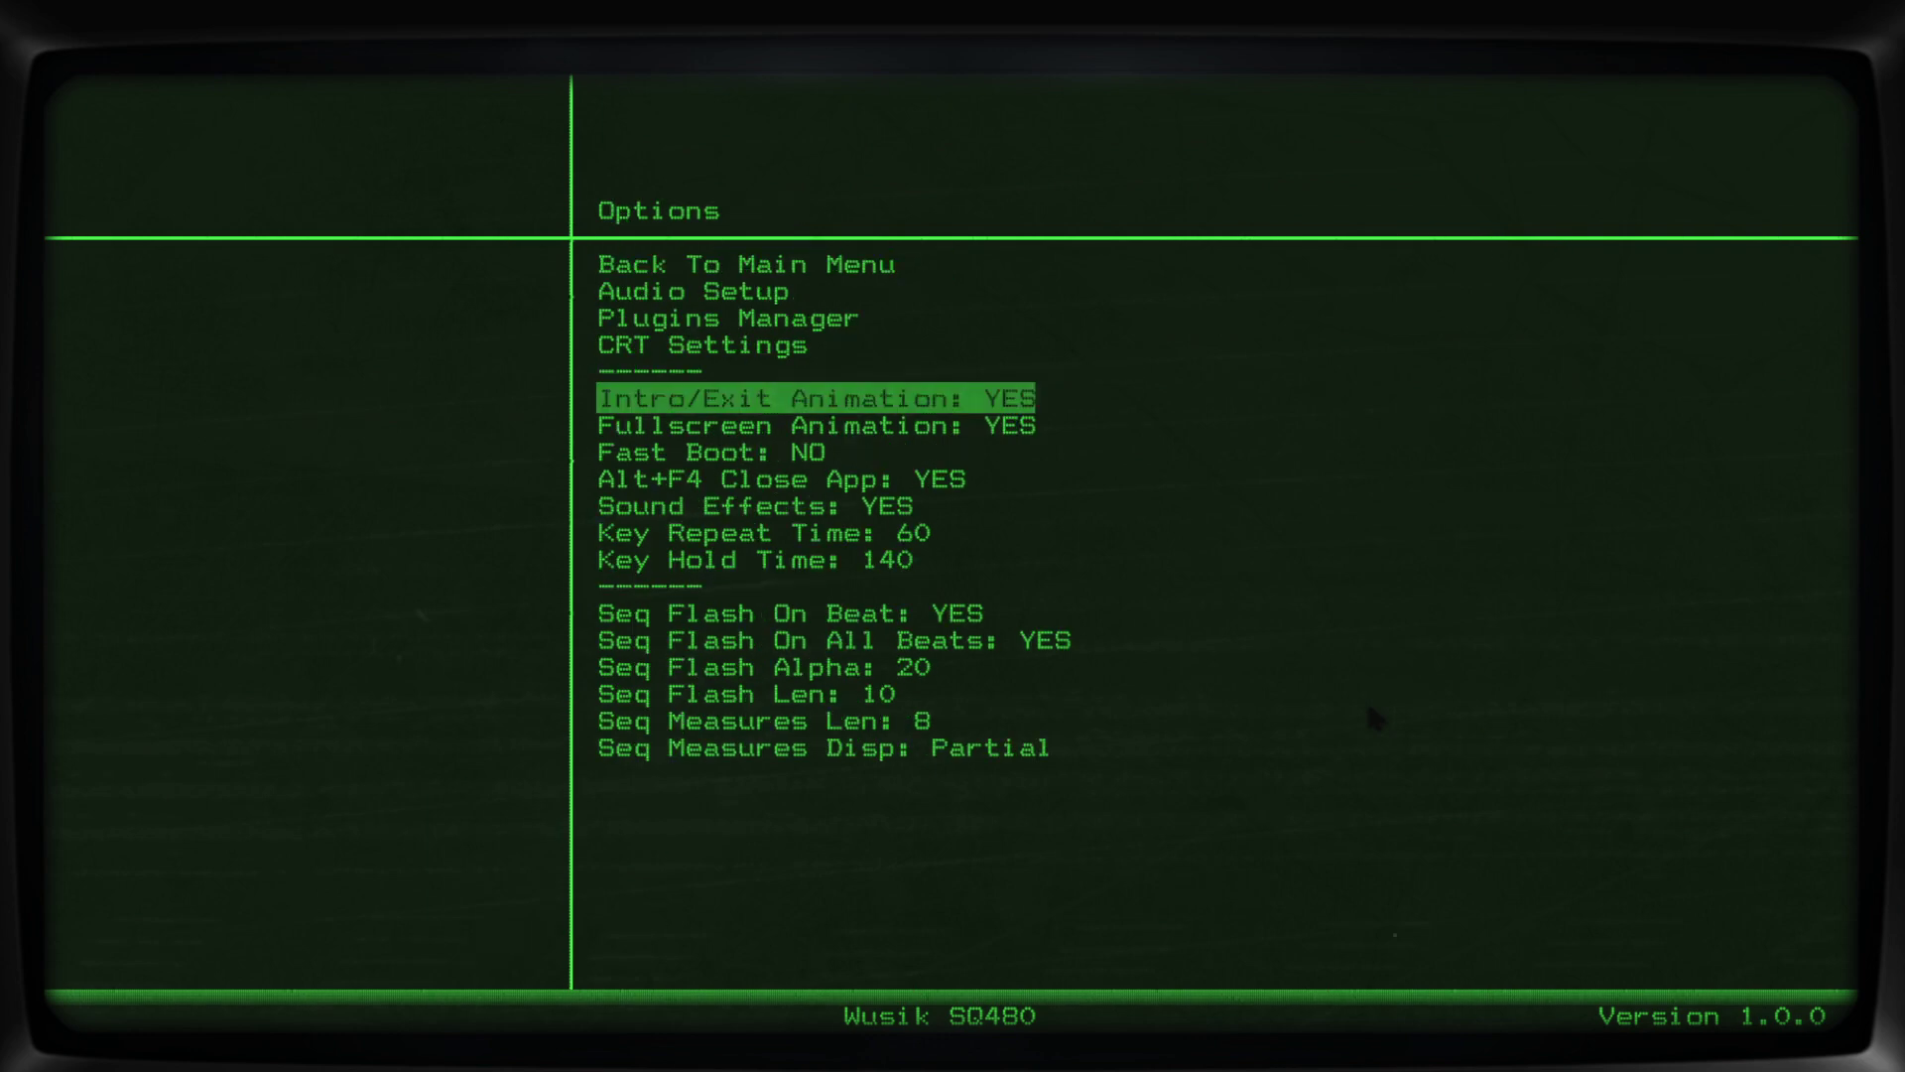
{"action": "key", "text": "End"}
{"action": "key", "text": "Home"}
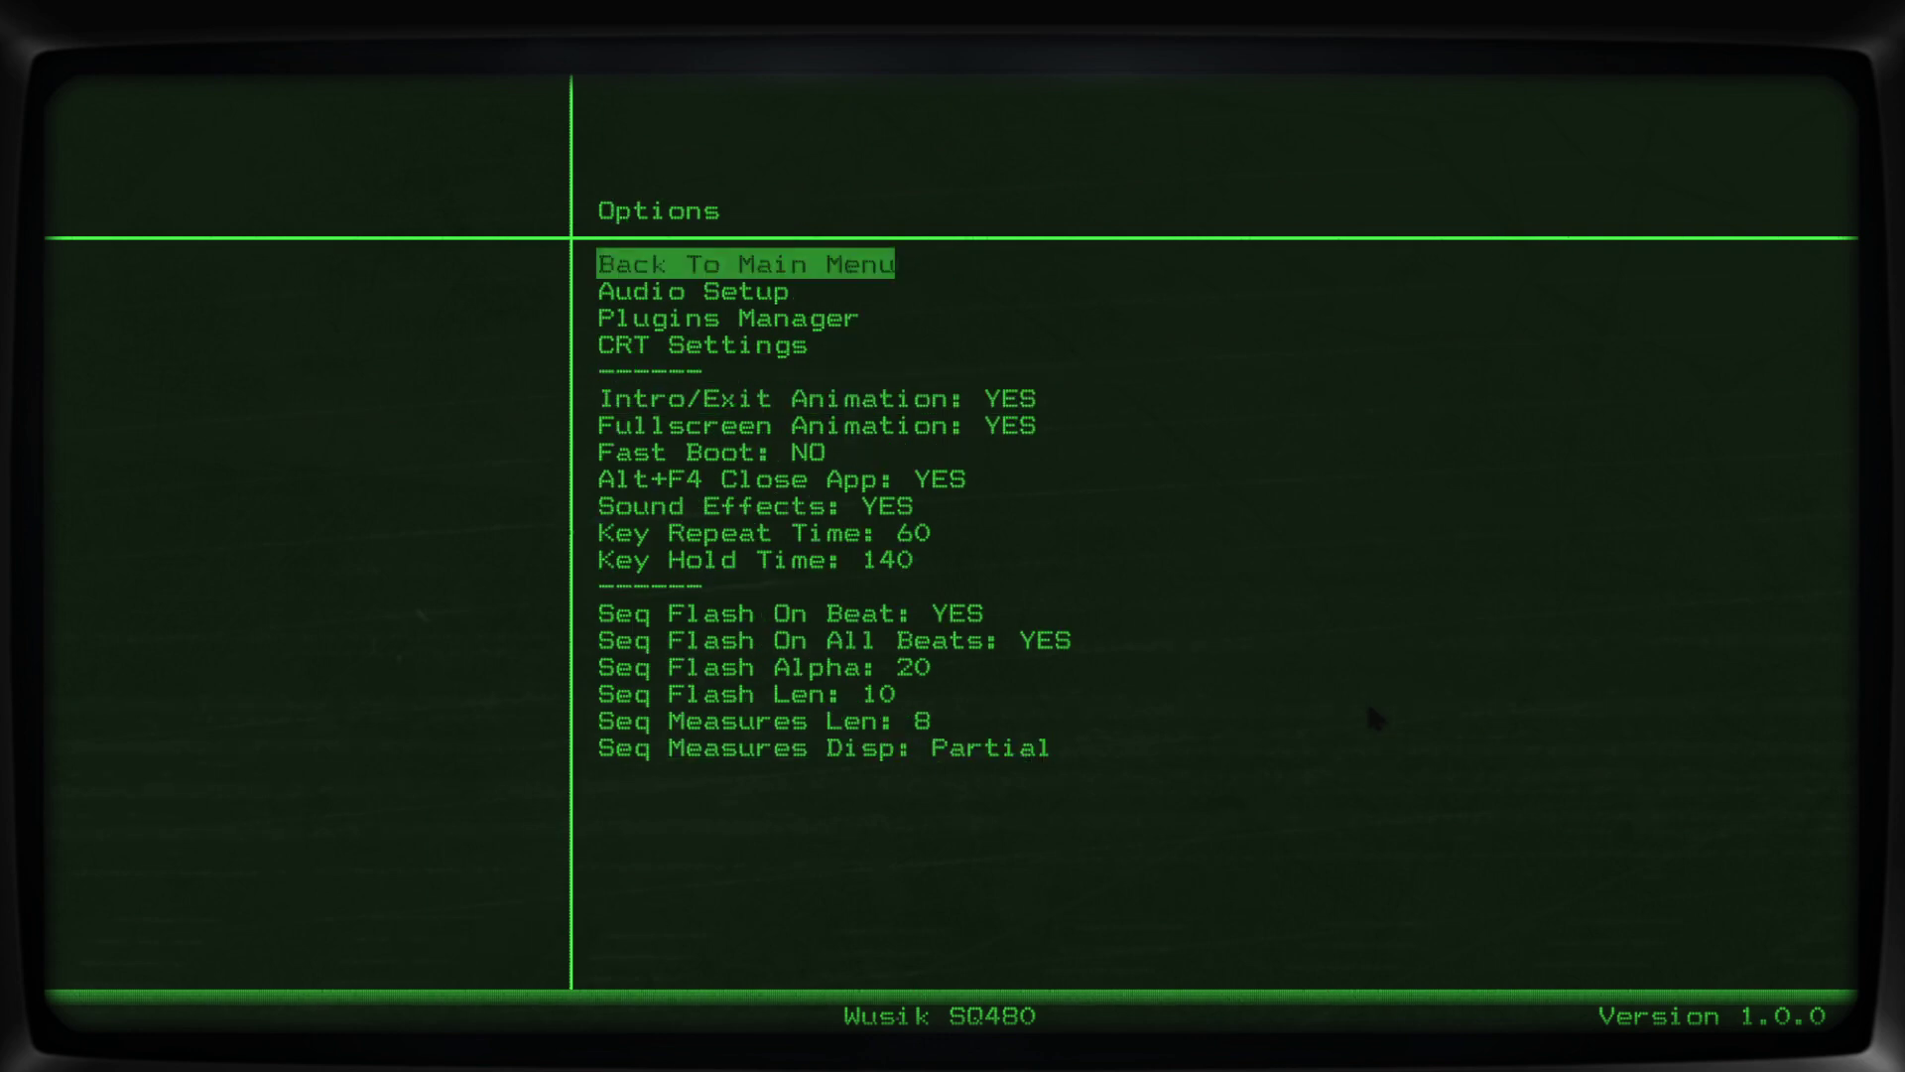
{"action": "key", "text": "Down"}
{"action": "key", "text": "Down"}
{"action": "key", "text": "Down"}
{"action": "key", "text": "Return"}
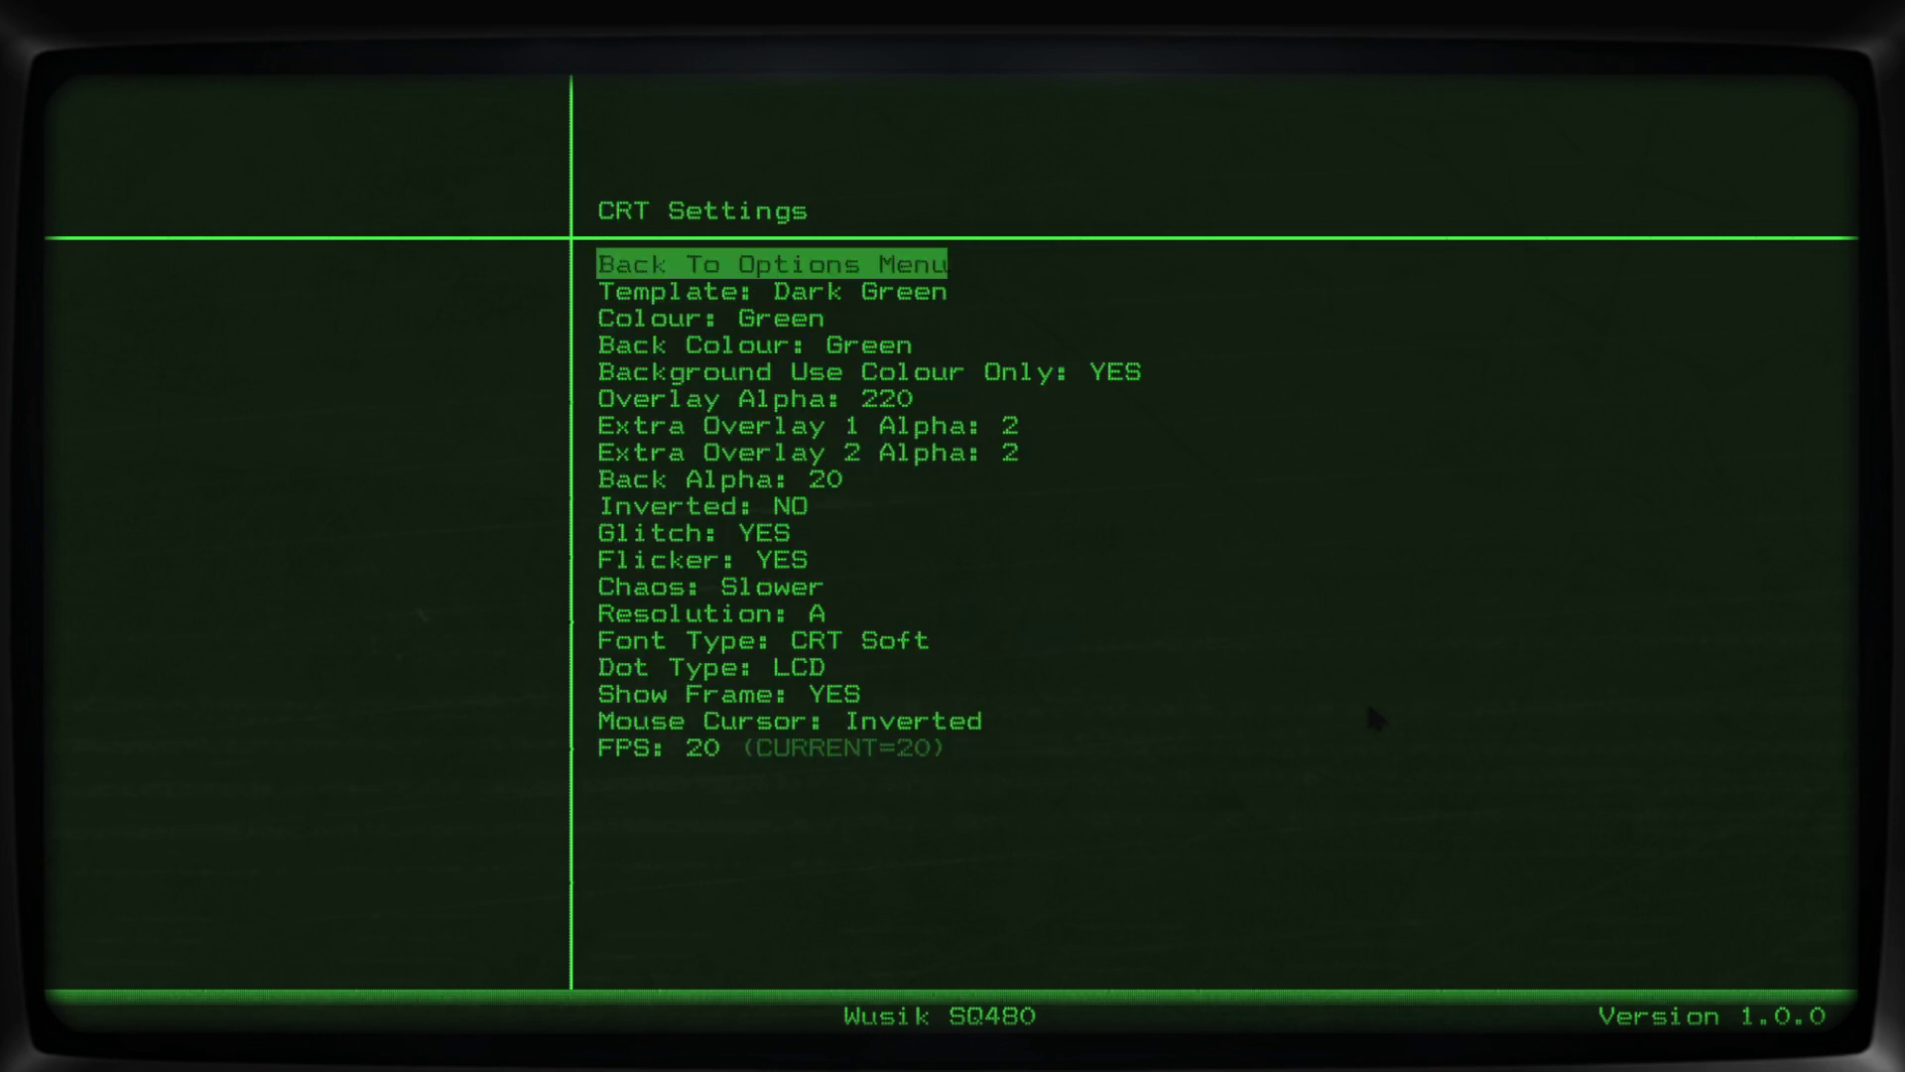
Set Show Frame to NO to hide the monitor frame around the display.
{"action": "key", "text": "Down"}
{"action": "key", "text": "Down"}
{"action": "key", "text": "Down"}
{"action": "key", "text": "Down"}
{"action": "key", "text": "Down"}
{"action": "key", "text": "Down"}
{"action": "key", "text": "Down"}
{"action": "key", "text": "Down"}
{"action": "key", "text": "Down"}
{"action": "key", "text": "Down"}
{"action": "key", "text": "Down"}
{"action": "key", "text": "Down"}
{"action": "key", "text": "Down"}
{"action": "key", "text": "Down"}
{"action": "key", "text": "Down"}
{"action": "key", "text": "Down"}
{"action": "key", "text": "Return"}
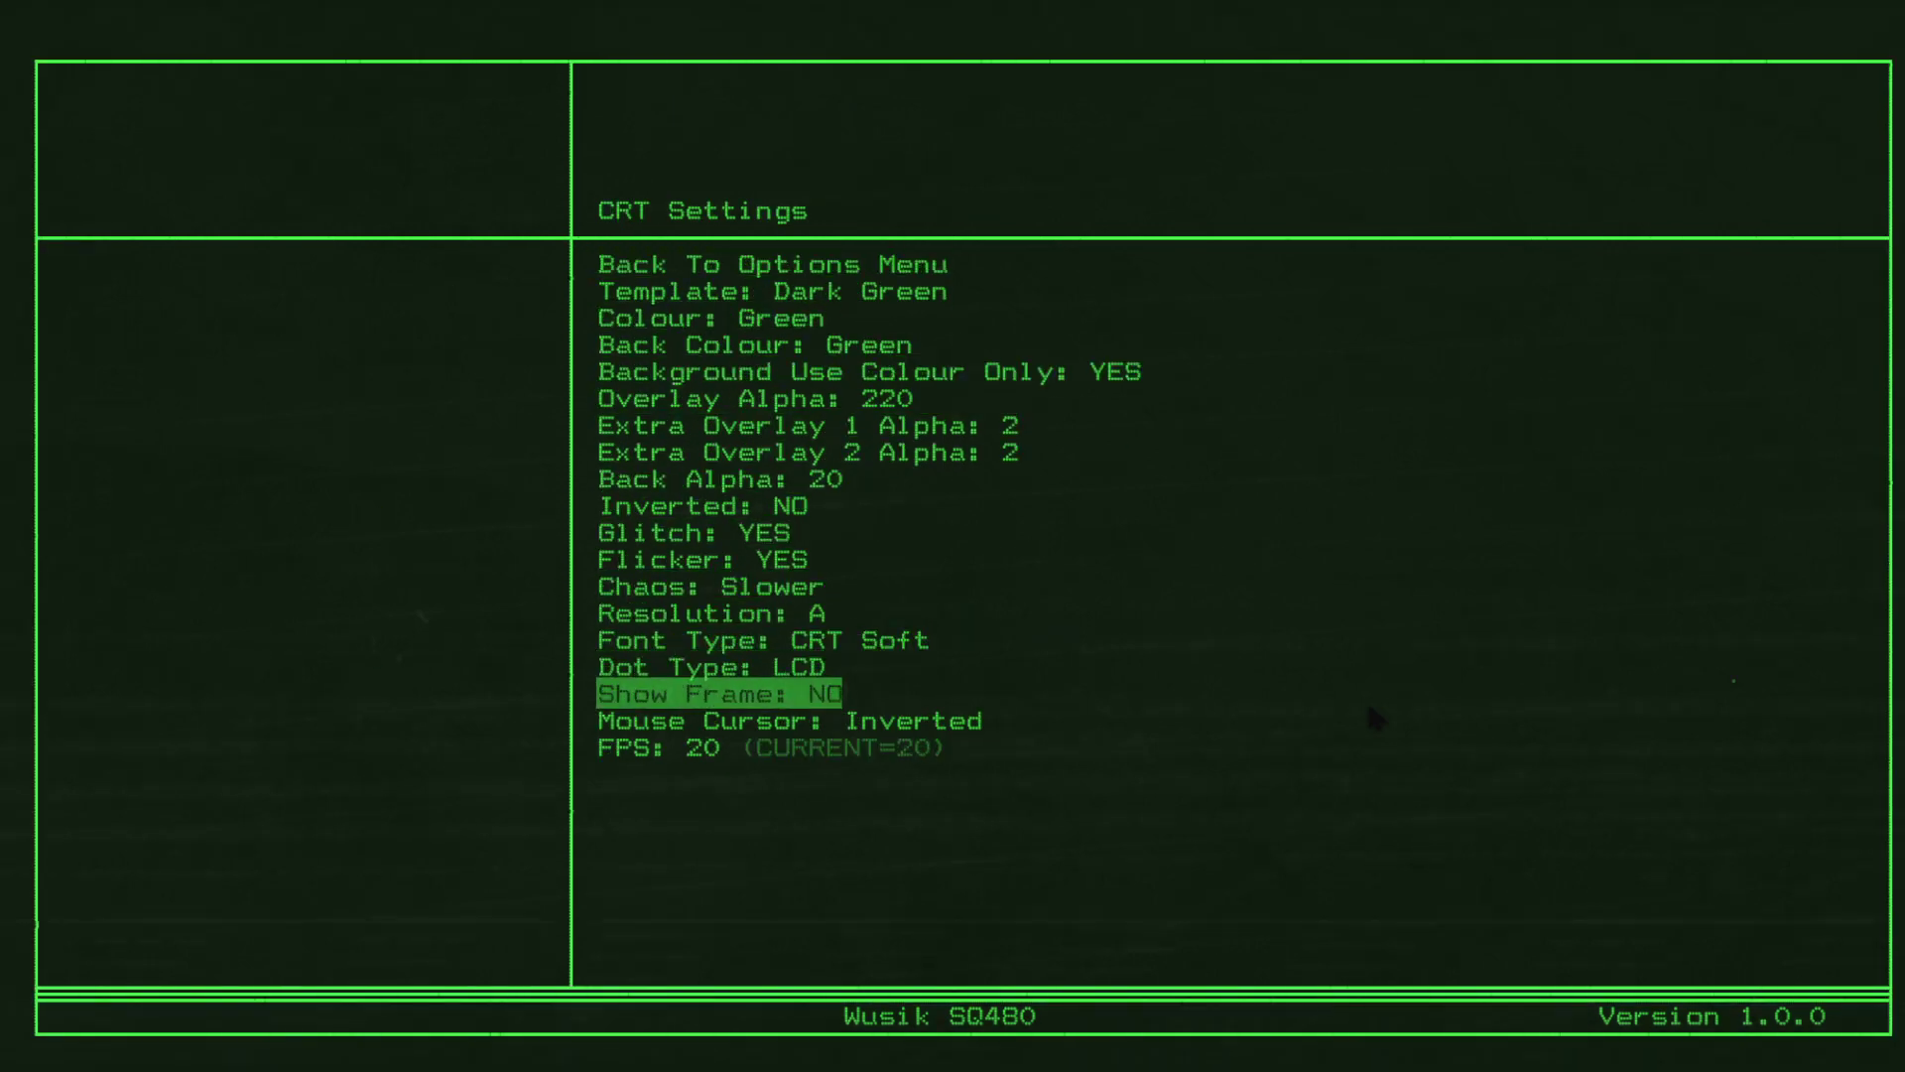
Open a new project from the main menu to preview the green frameless sequencer, and close it.
{"action": "key", "text": "Escape"}
{"action": "key", "text": "Down"}
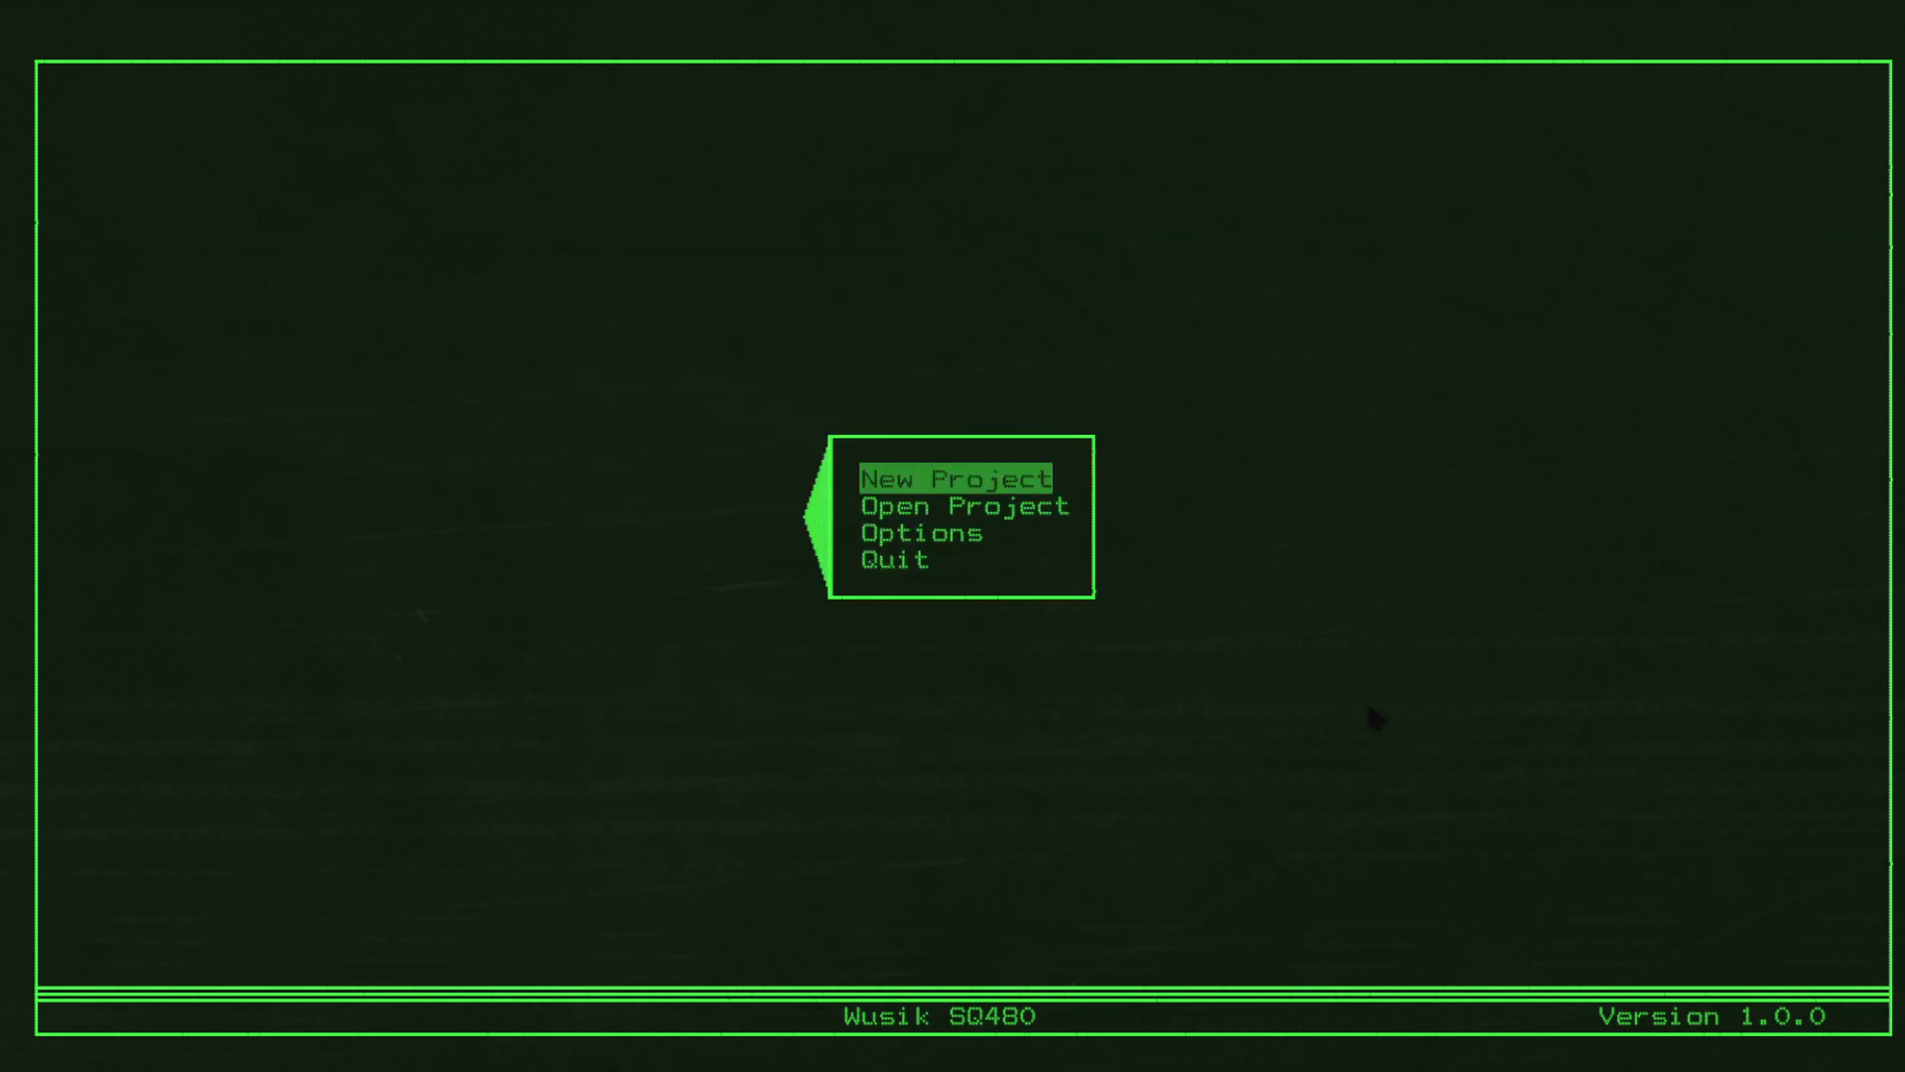
{"action": "key", "text": "Return"}
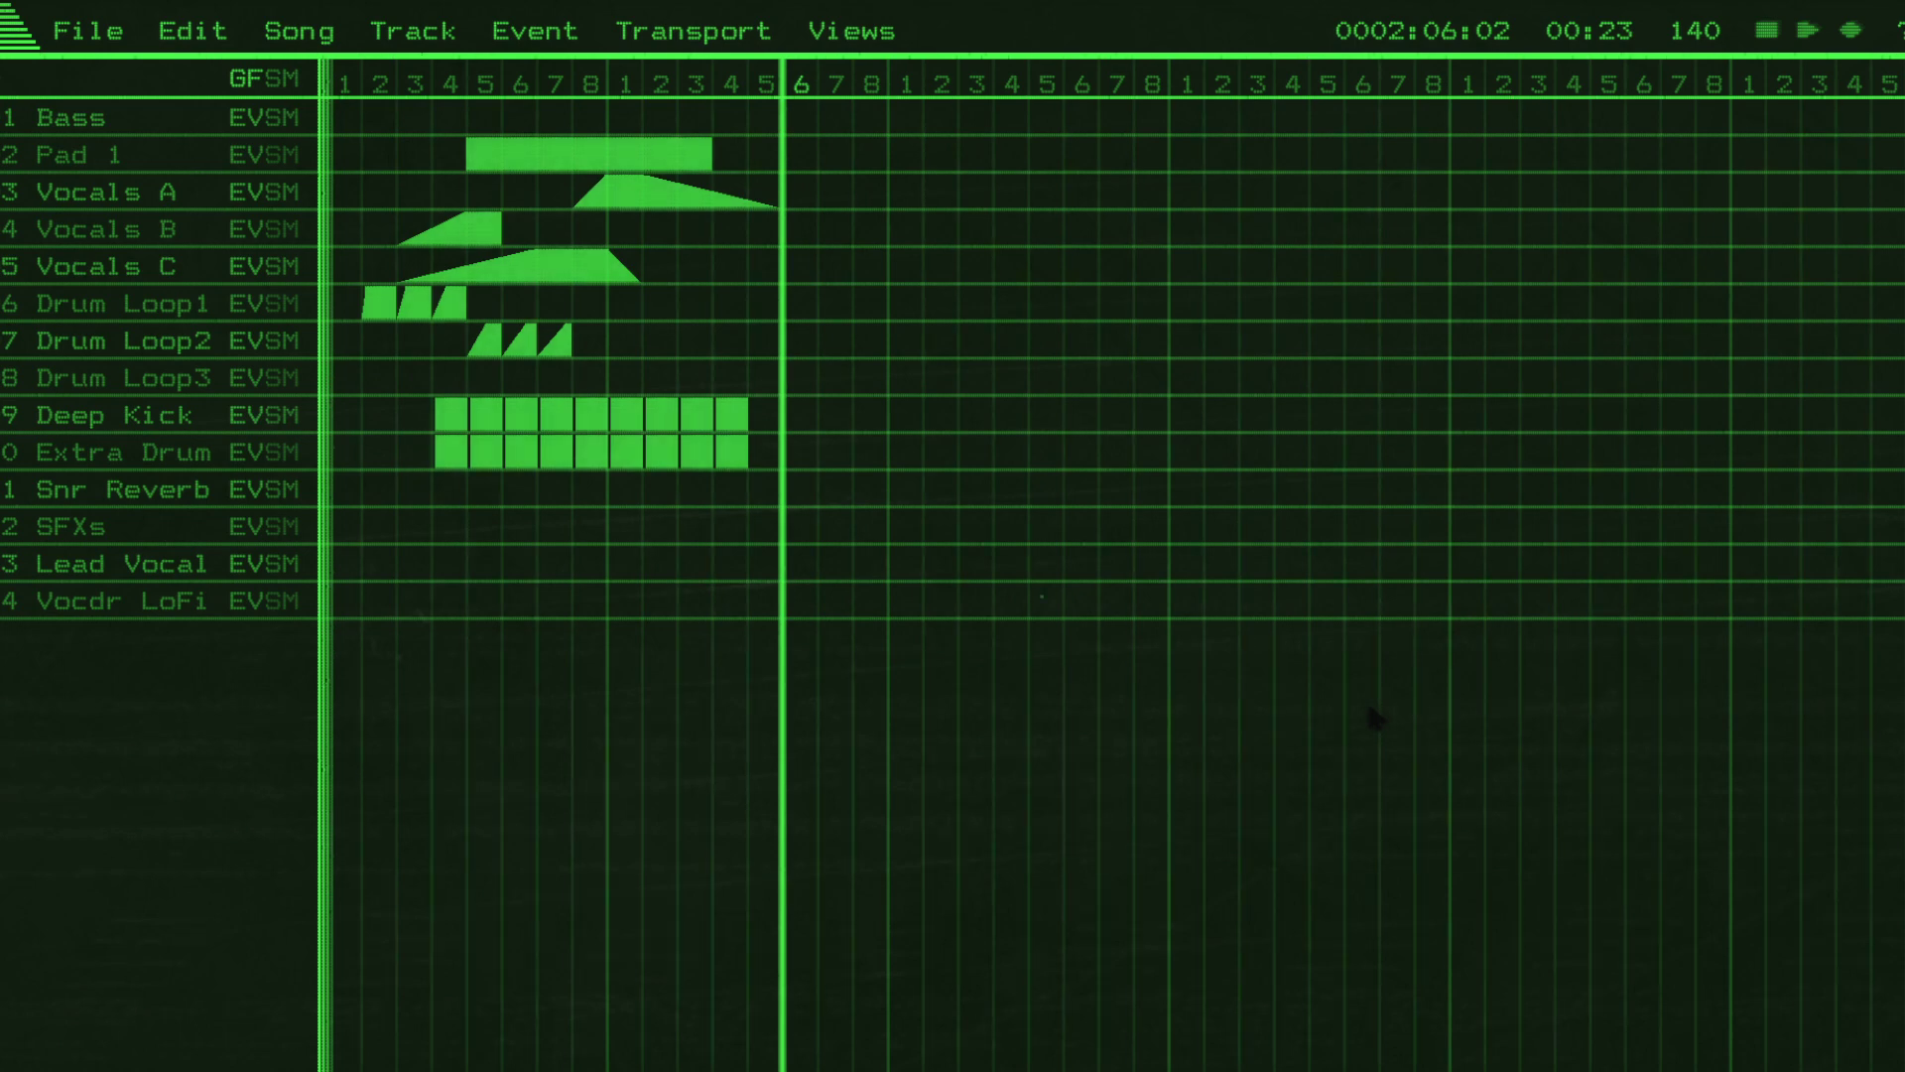
{"action": "key", "text": "Escape"}
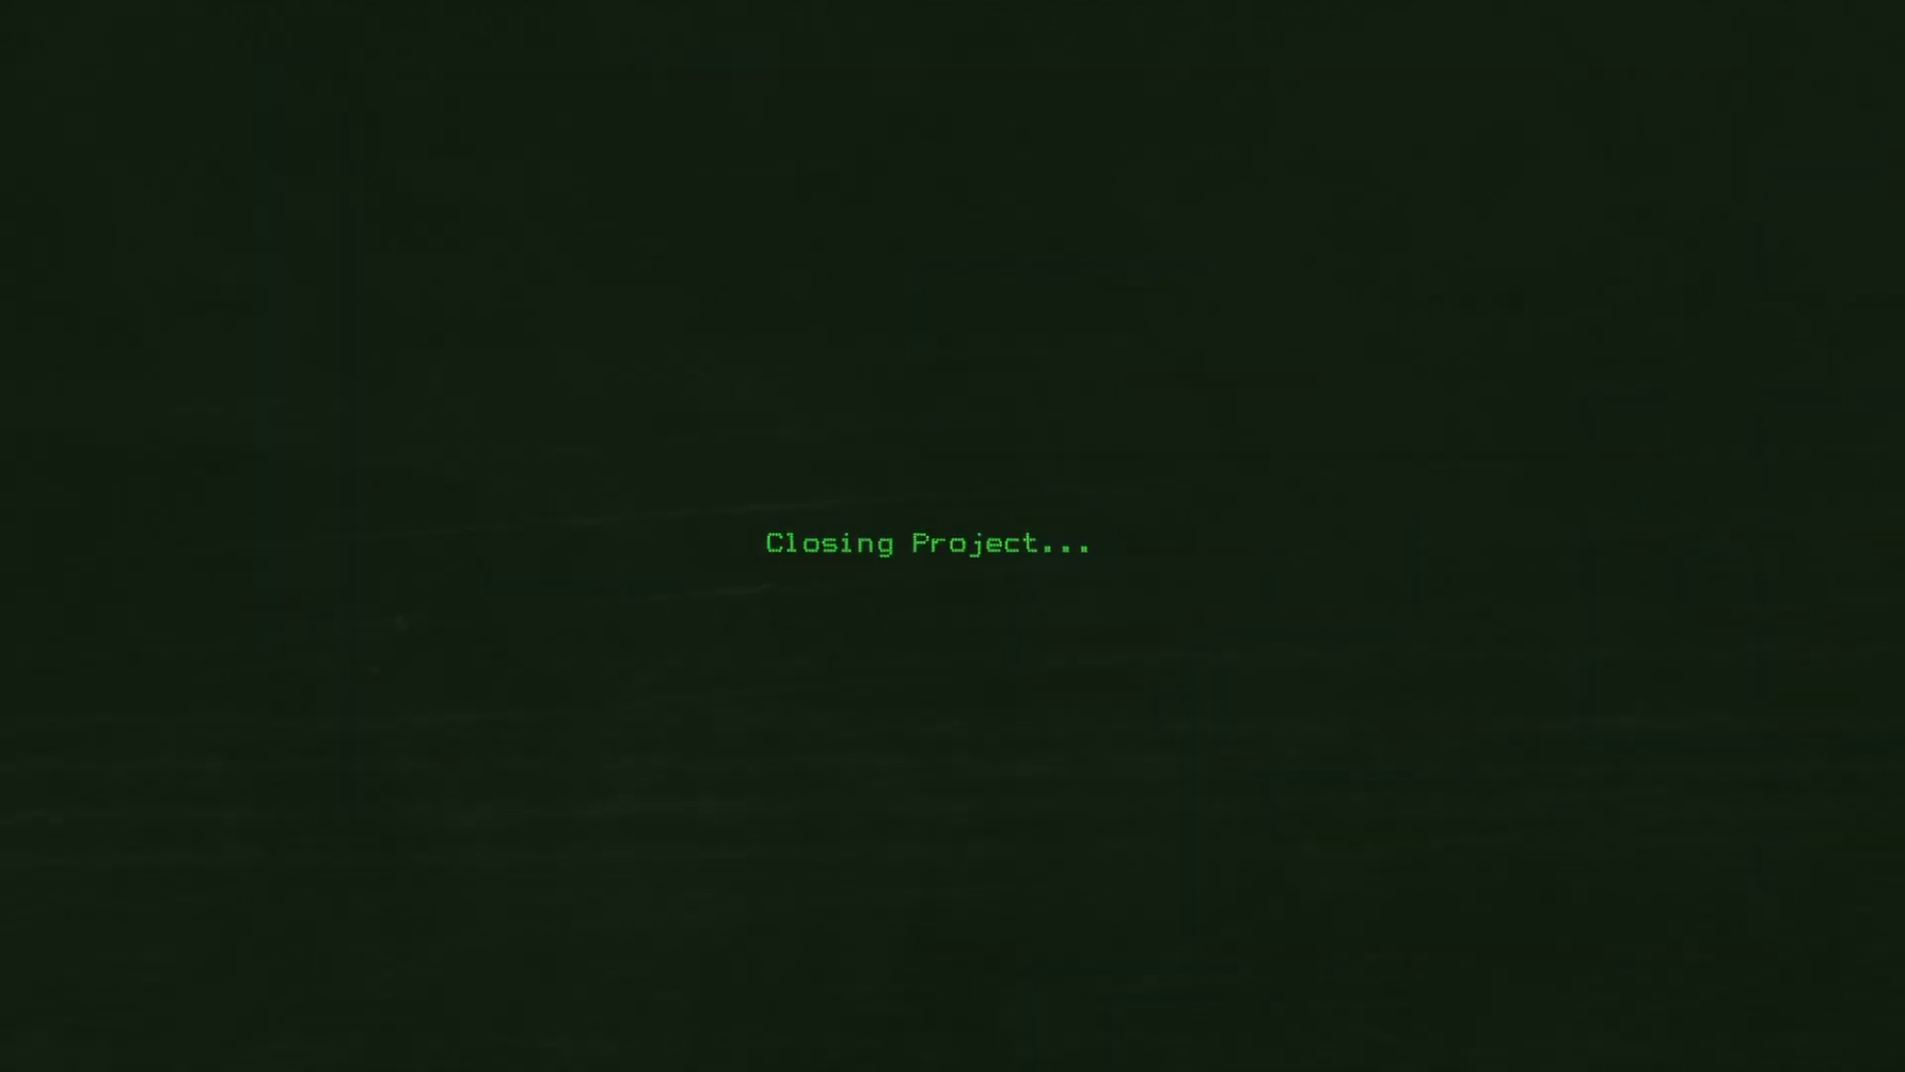
In the CRT Settings, set Show Frame to YES and Dot Type to CRT.
{"action": "key", "text": "Up"}
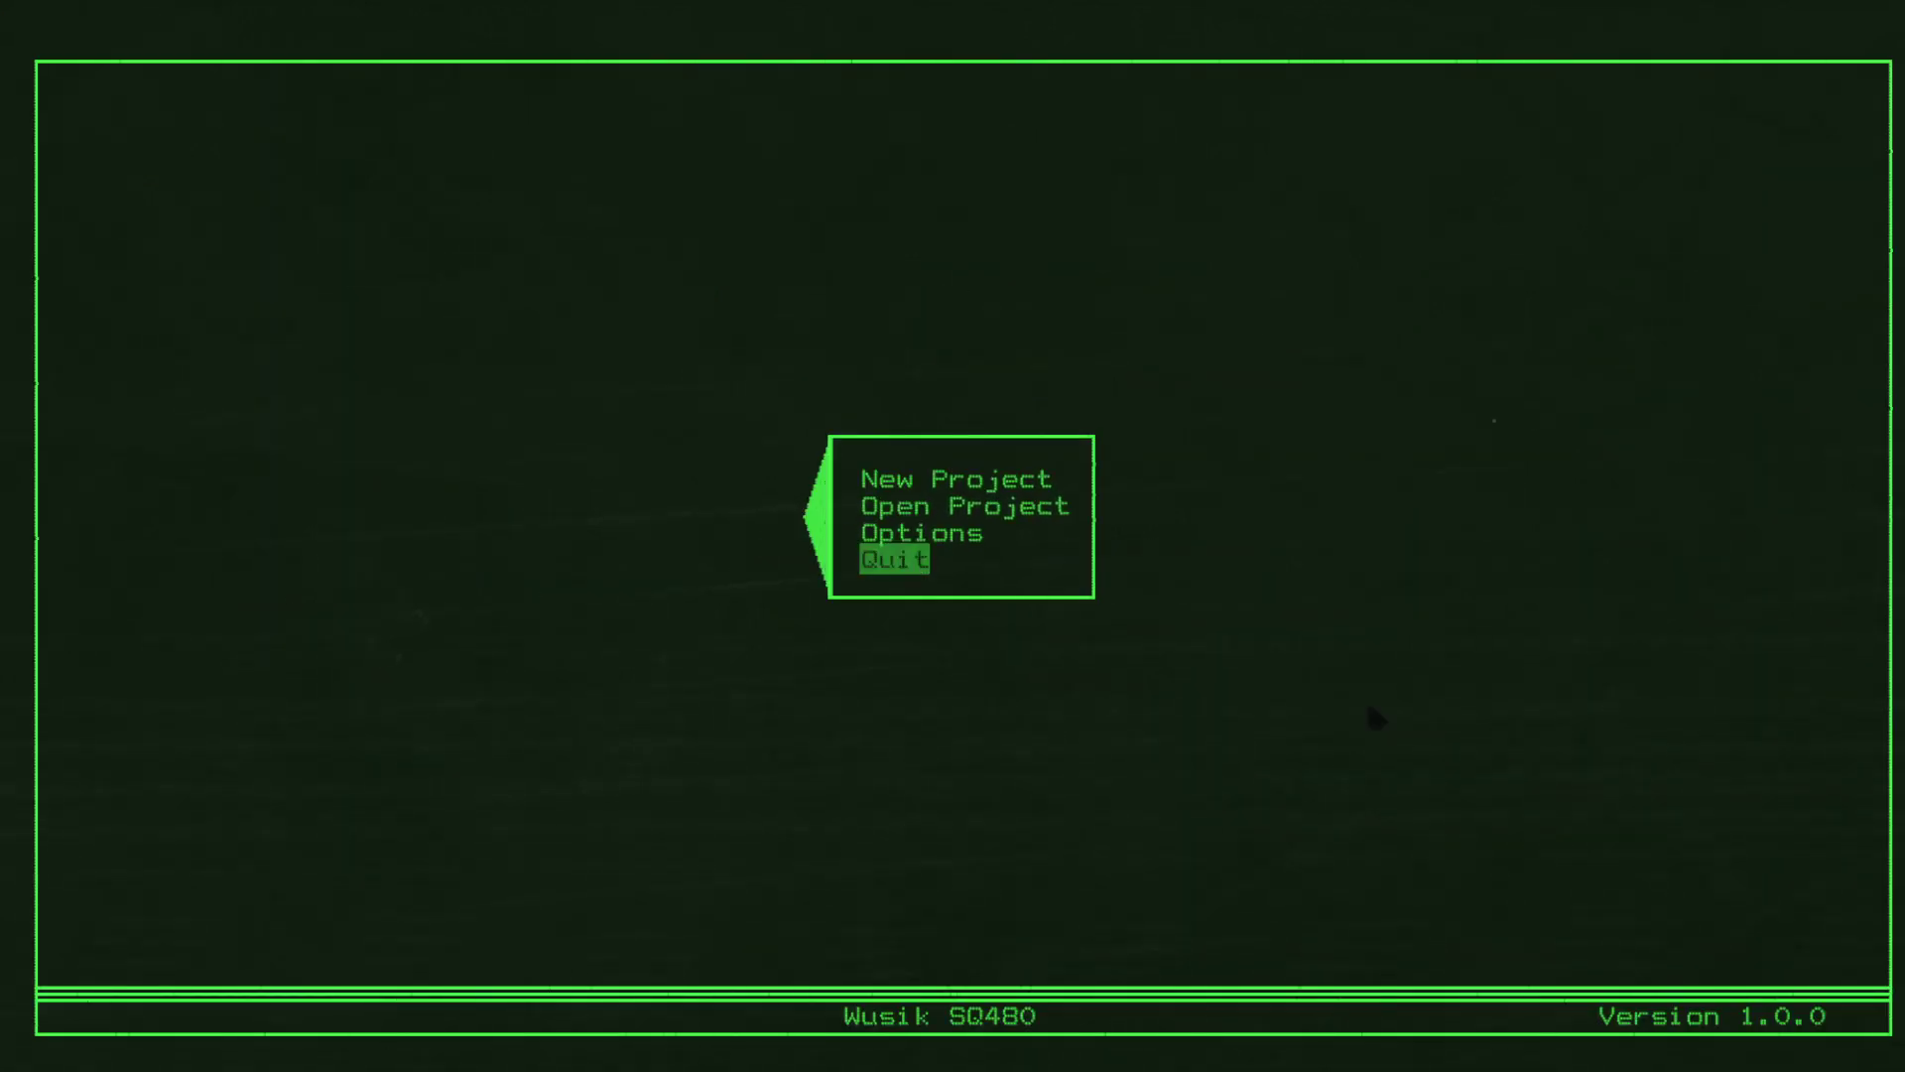
{"action": "key", "text": "Up"}
{"action": "key", "text": "Return"}
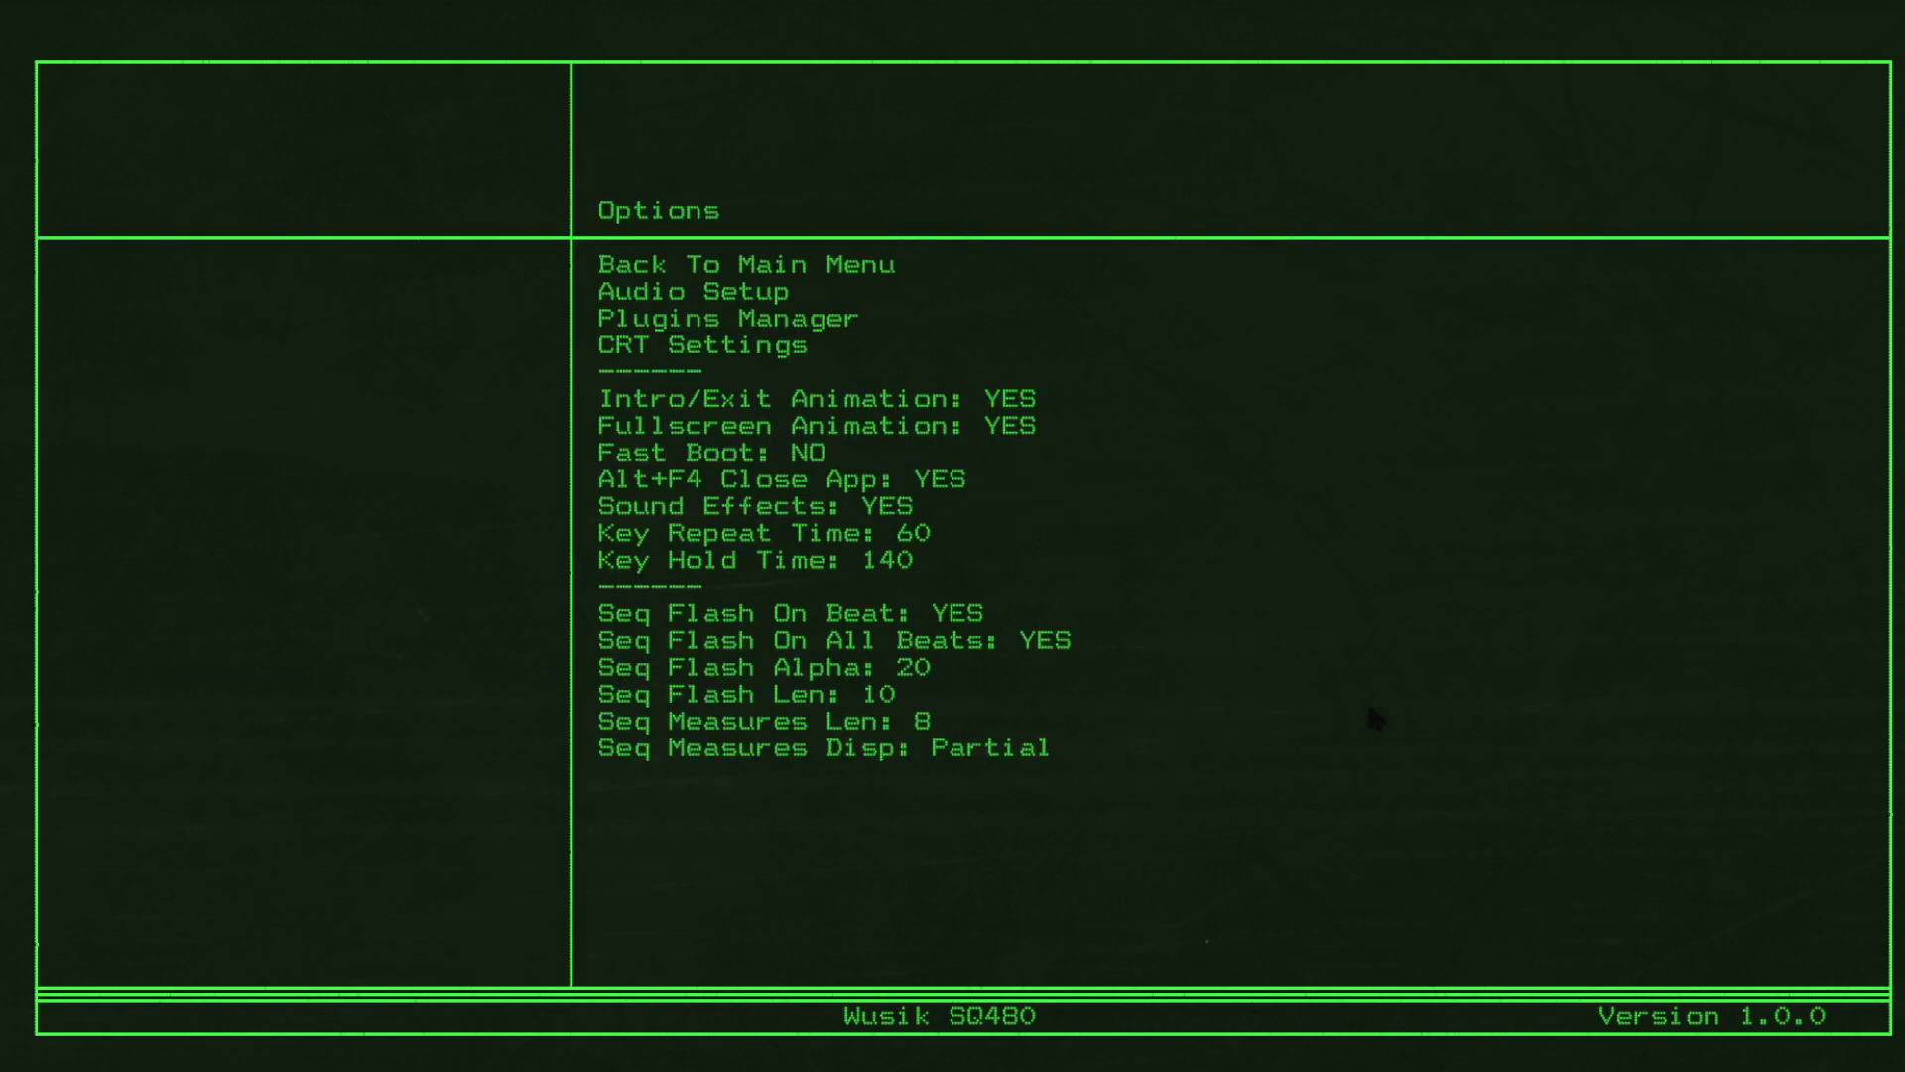
{"action": "key", "text": "Down"}
{"action": "key", "text": "Down"}
{"action": "key", "text": "Down"}
{"action": "key", "text": "Return"}
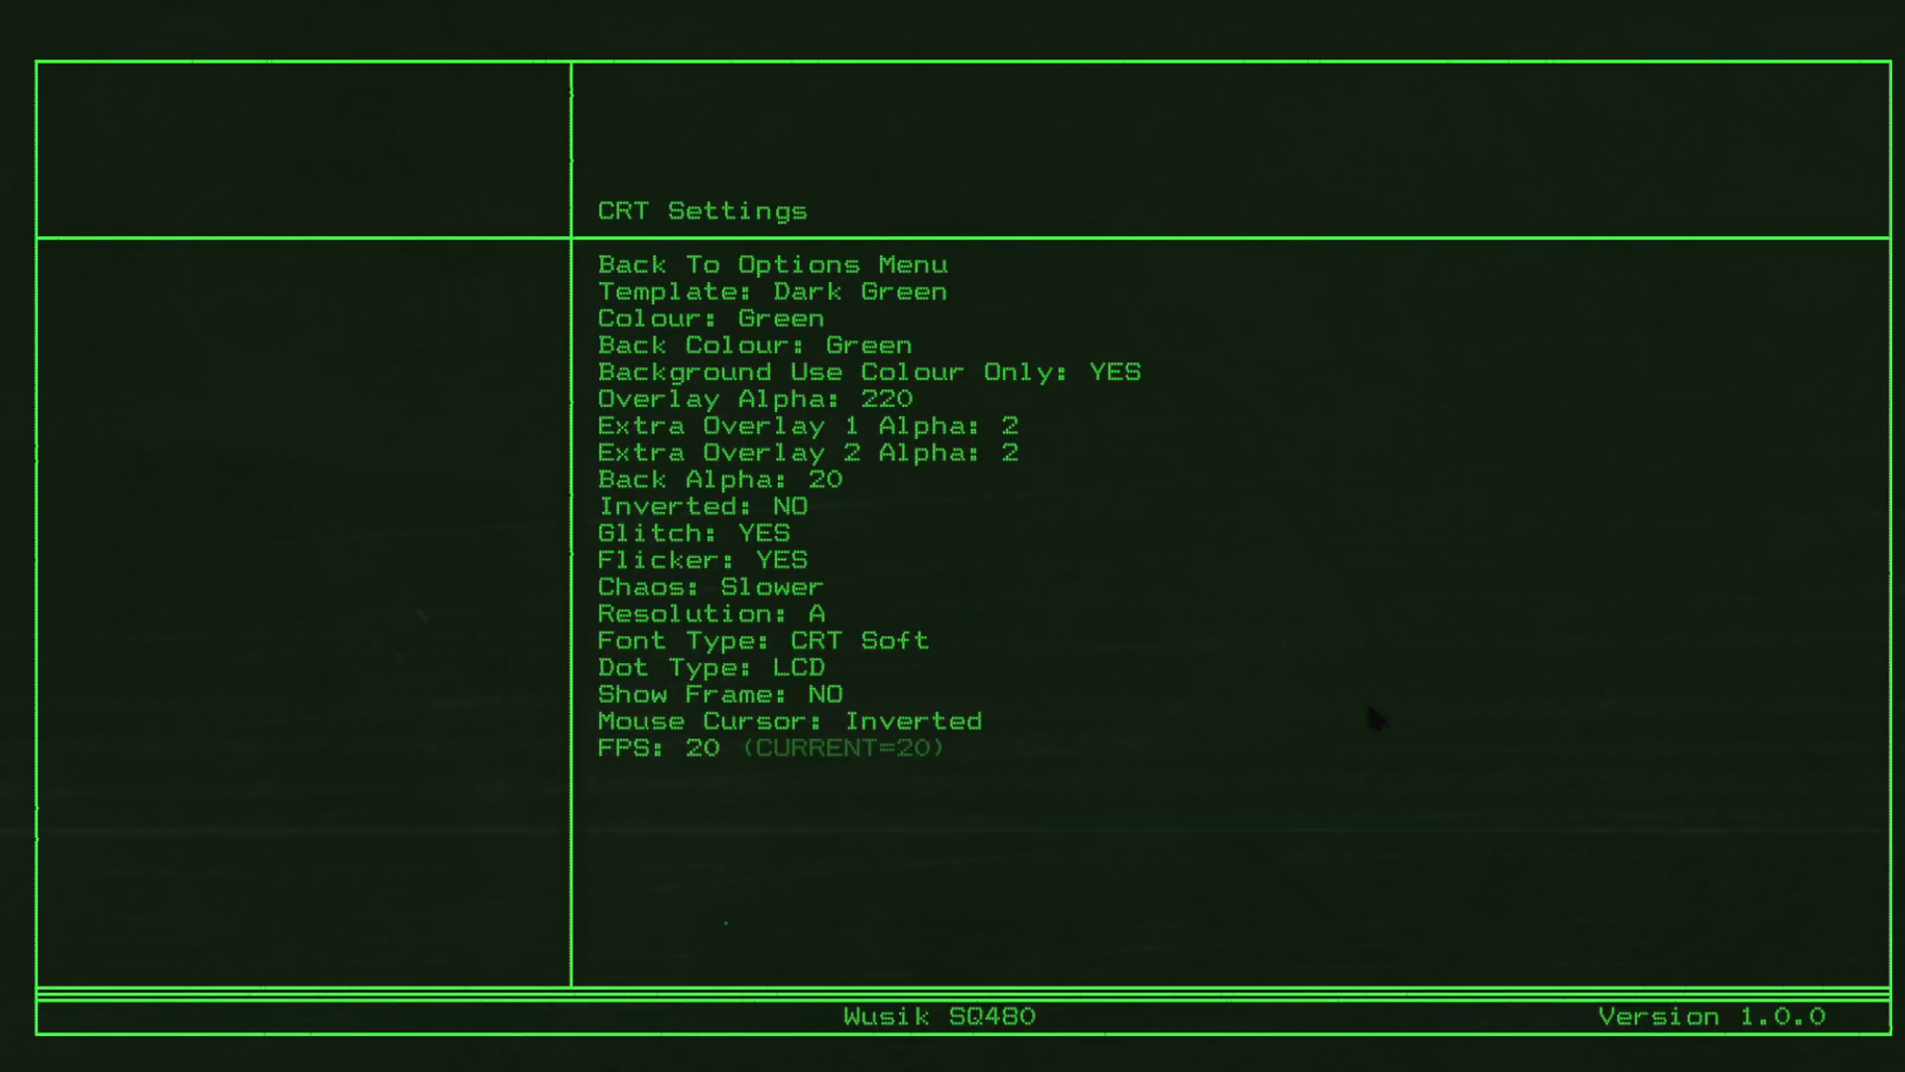
{"action": "key", "text": "Up"}
{"action": "key", "text": "Up"}
{"action": "key", "text": "Up"}
{"action": "key", "text": "Up"}
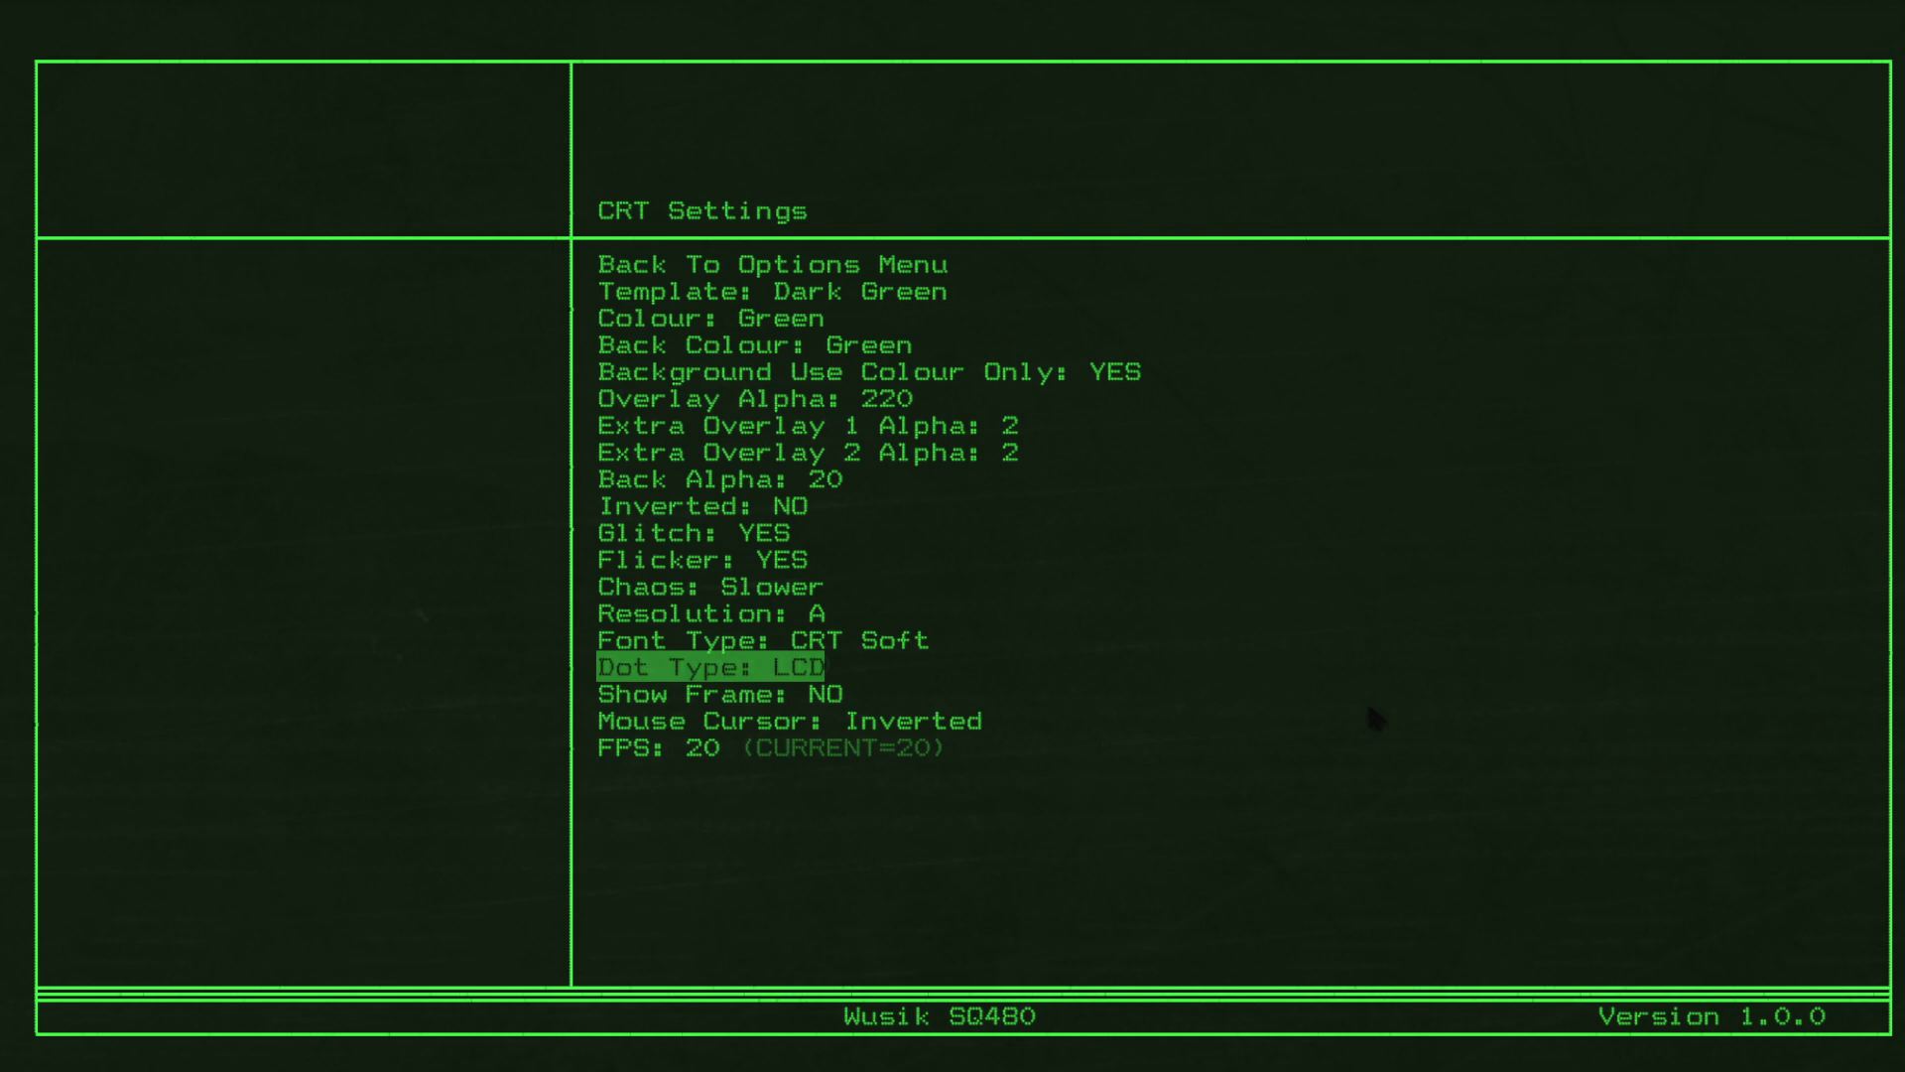
{"action": "key", "text": "Down"}
{"action": "key", "text": "Return"}
{"action": "key", "text": "Up"}
{"action": "key", "text": "Return"}
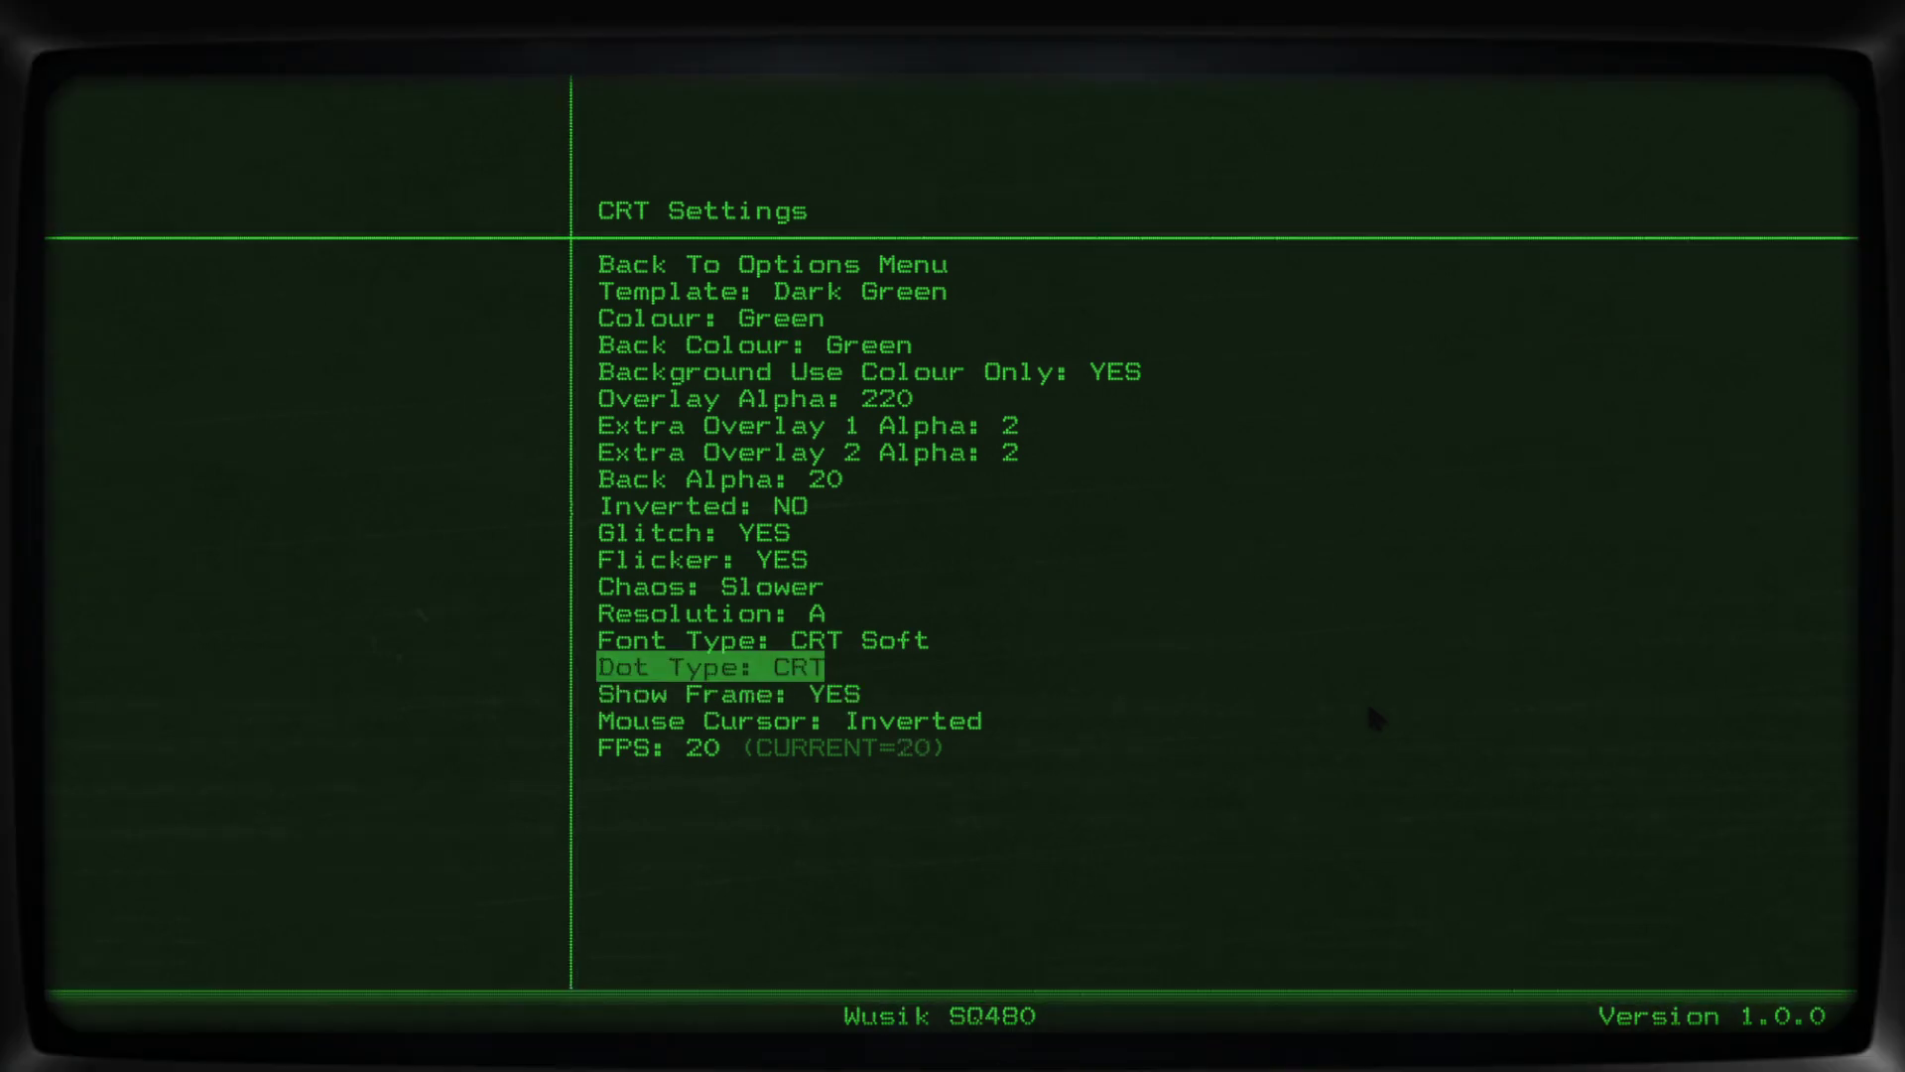
Leave the CRT Settings and open the Plugins Manager from the Options.
{"action": "key", "text": "Escape"}
{"action": "key", "text": "Home"}
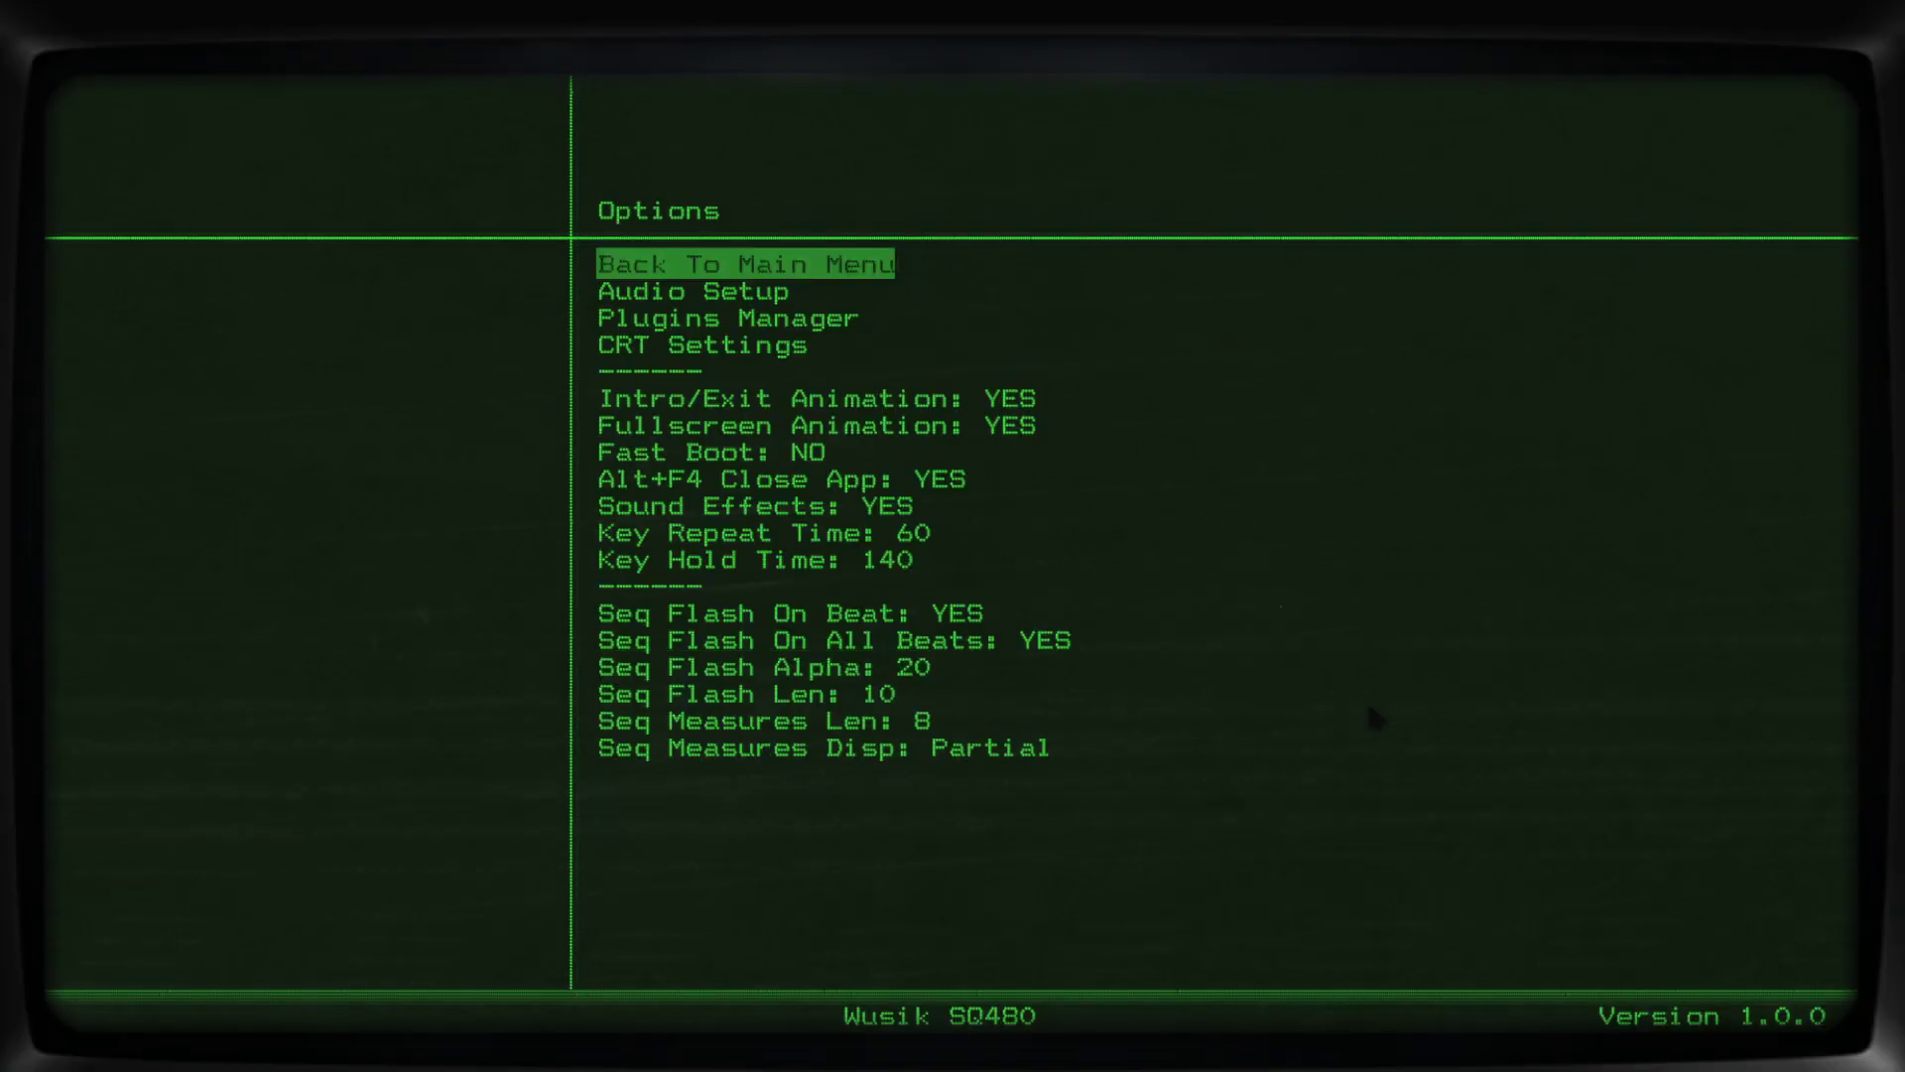
{"action": "key", "text": "Down"}
{"action": "key", "text": "Down"}
{"action": "key", "text": "Return"}
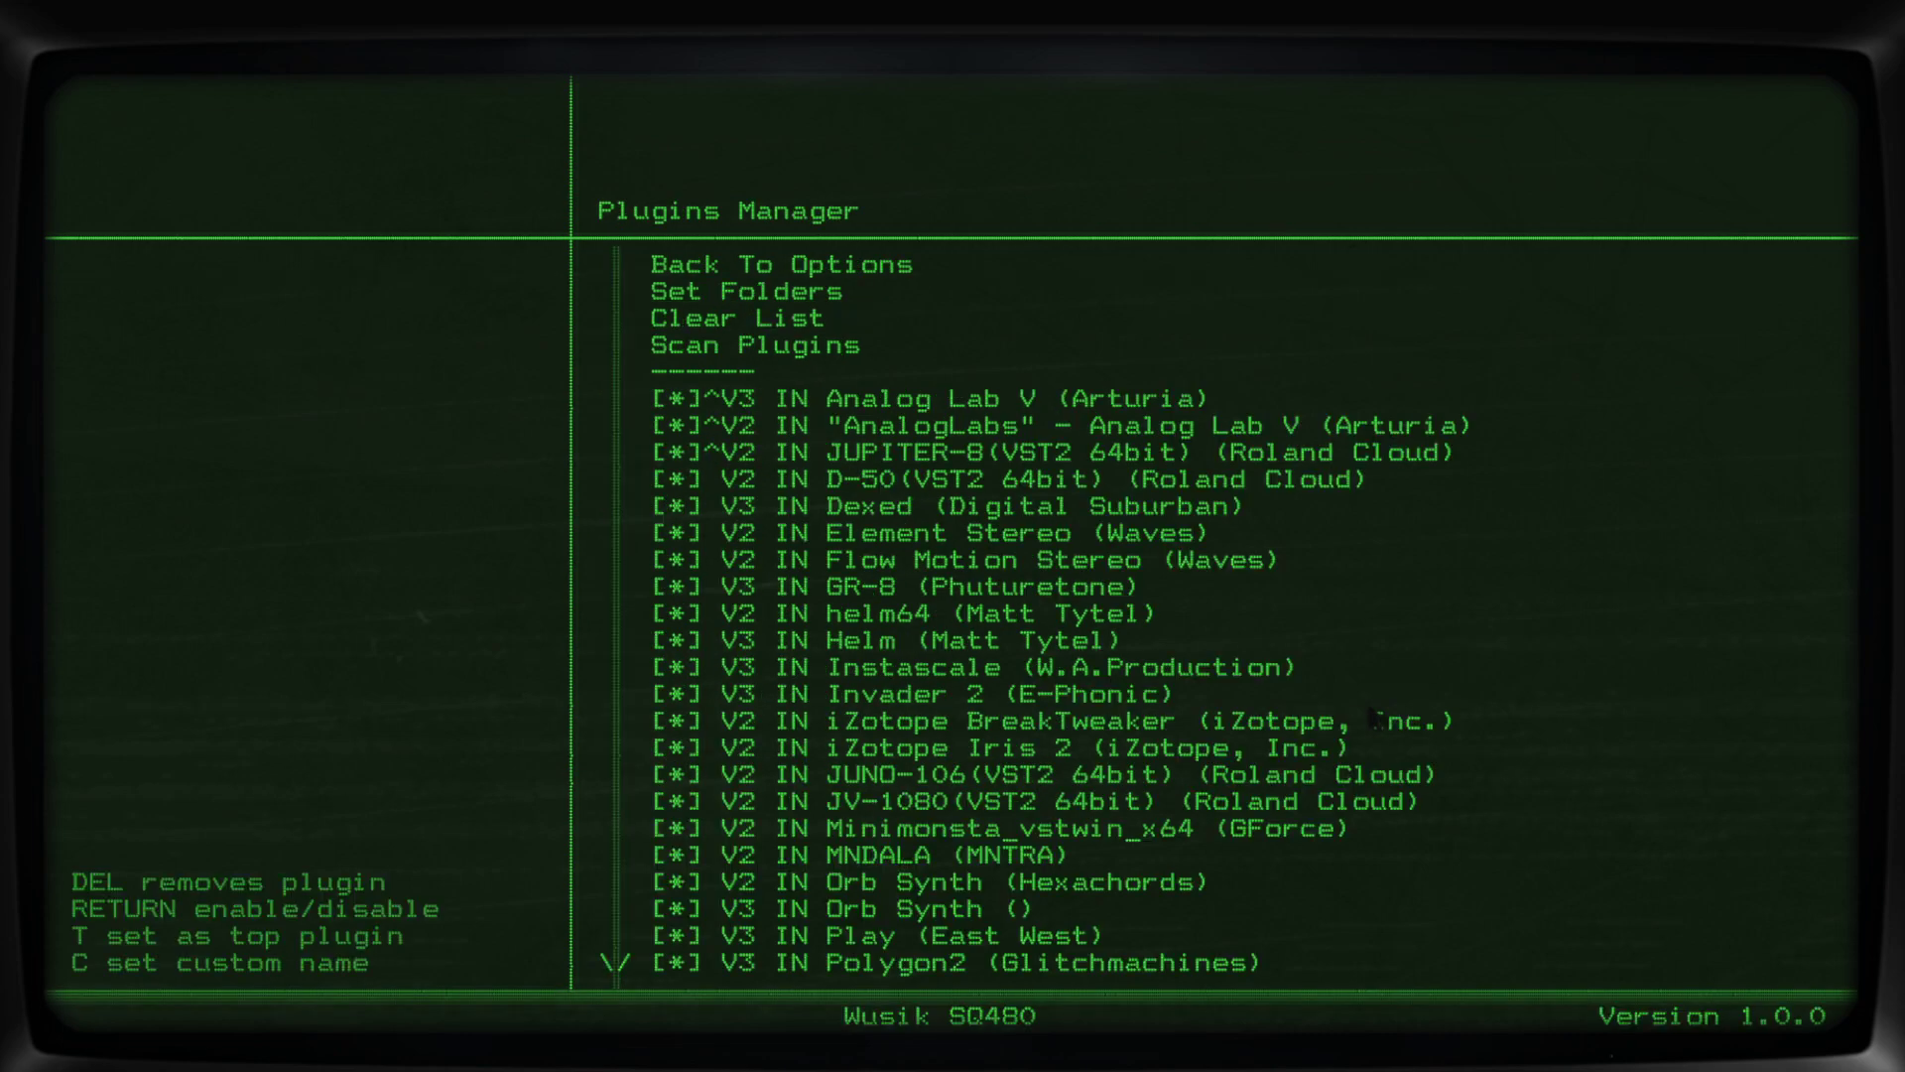
Examine the instrument plugins at the beginning of the Plugins Manager list.
{"action": "key", "text": "Down"}
{"action": "key", "text": "Down"}
{"action": "key", "text": "Down"}
{"action": "key", "text": "Down"}
{"action": "key", "text": "Down"}
{"action": "key", "text": "Down"}
{"action": "key", "text": "Down"}
{"action": "key", "text": "Down"}
{"action": "key", "text": "Down"}
{"action": "key", "text": "Down"}
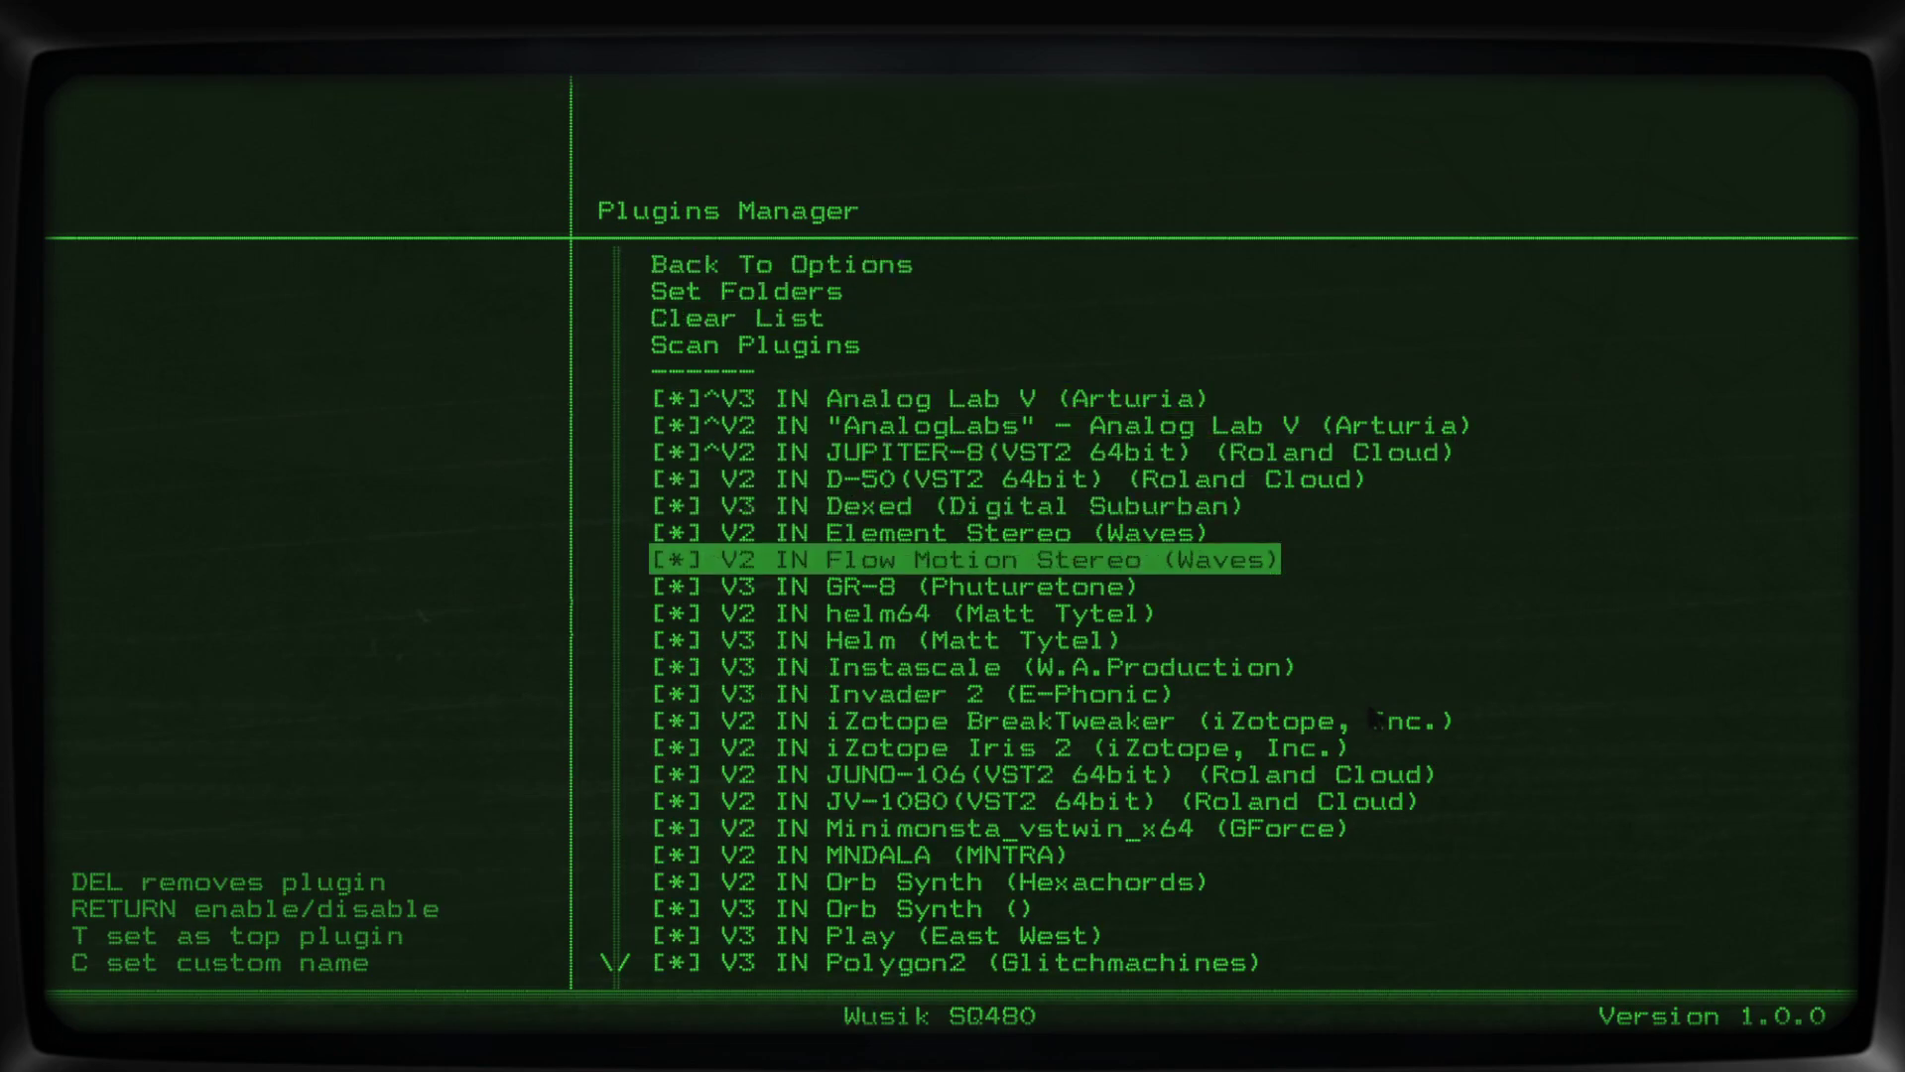
{"action": "key", "text": "Up"}
{"action": "key", "text": "Up"}
{"action": "key", "text": "Up"}
{"action": "key", "text": "Up"}
{"action": "key", "text": "Up"}
{"action": "key", "text": "Up"}
{"action": "key", "text": "Up"}
{"action": "key", "text": "Up"}
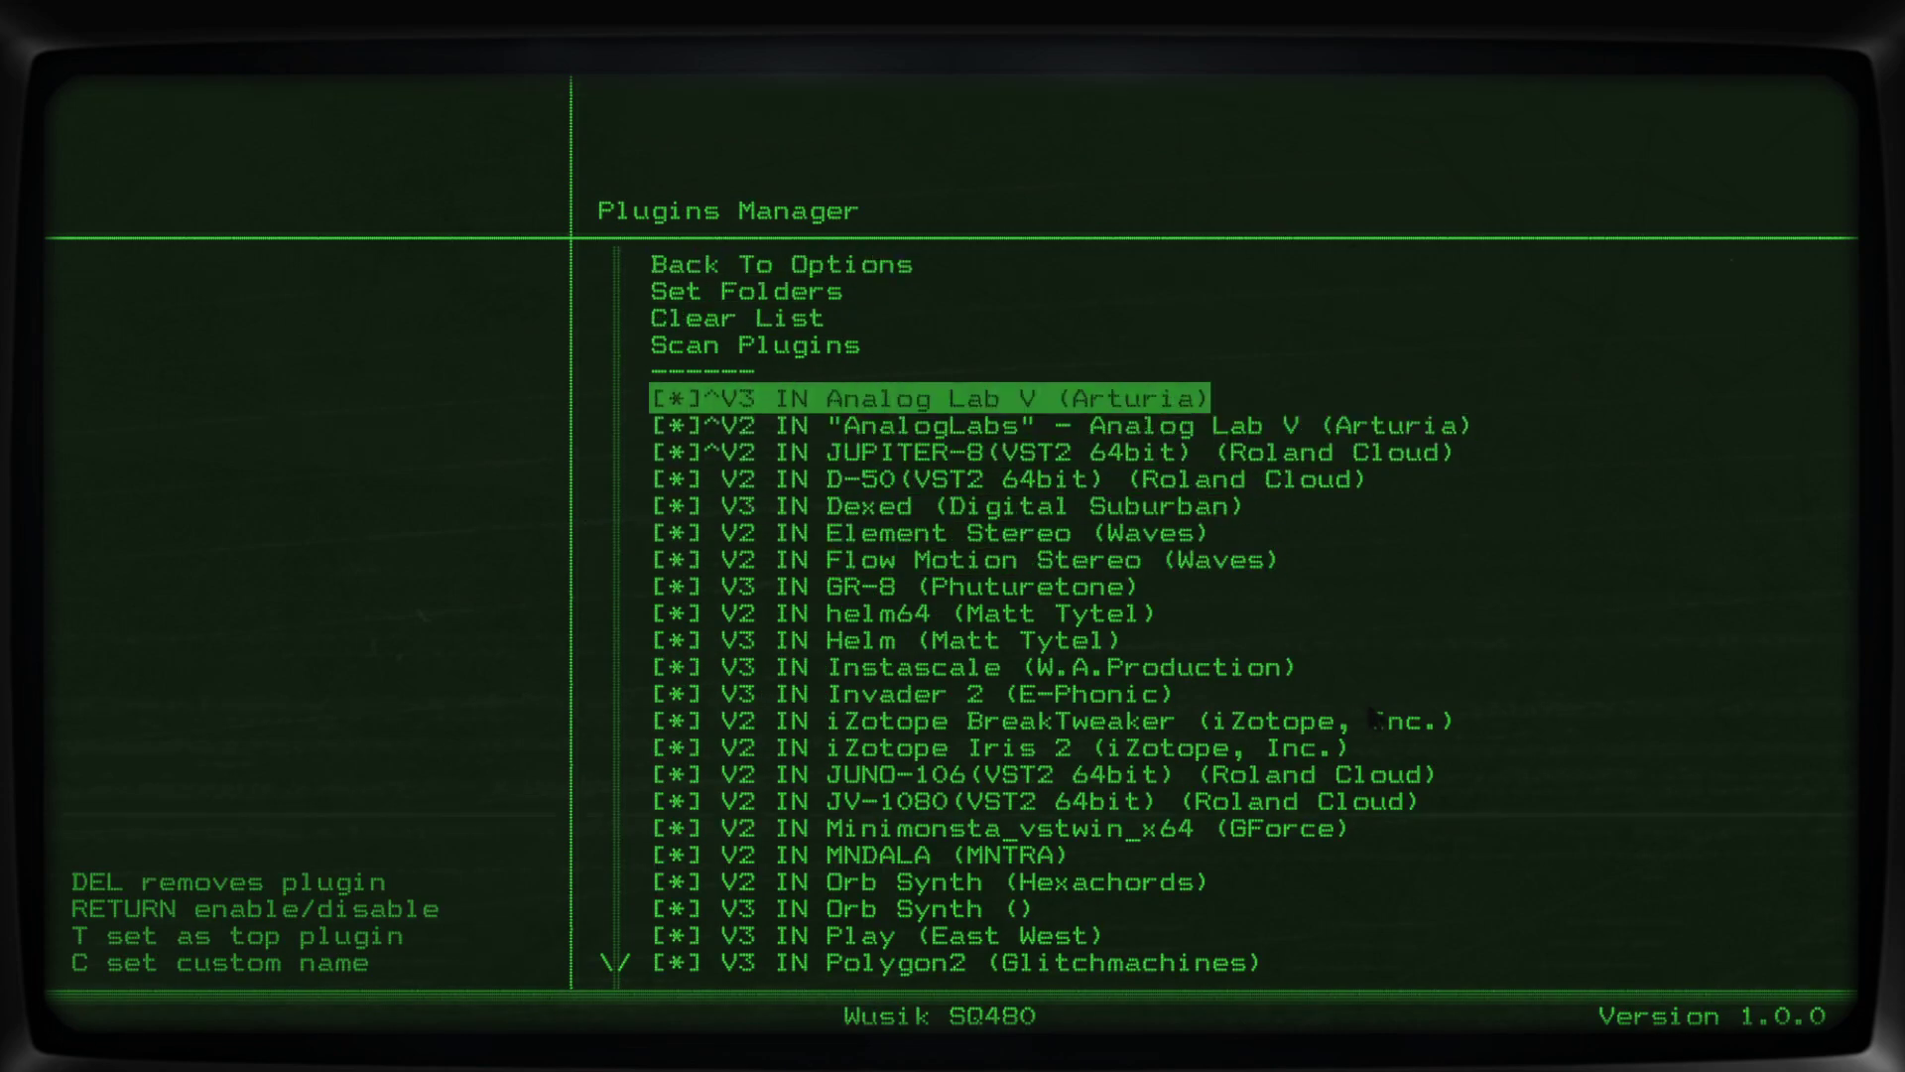
Answer NO to clearing the plugins list, and run Scan Plugins.
{"action": "key", "text": "Return"}
{"action": "key", "text": "Right"}
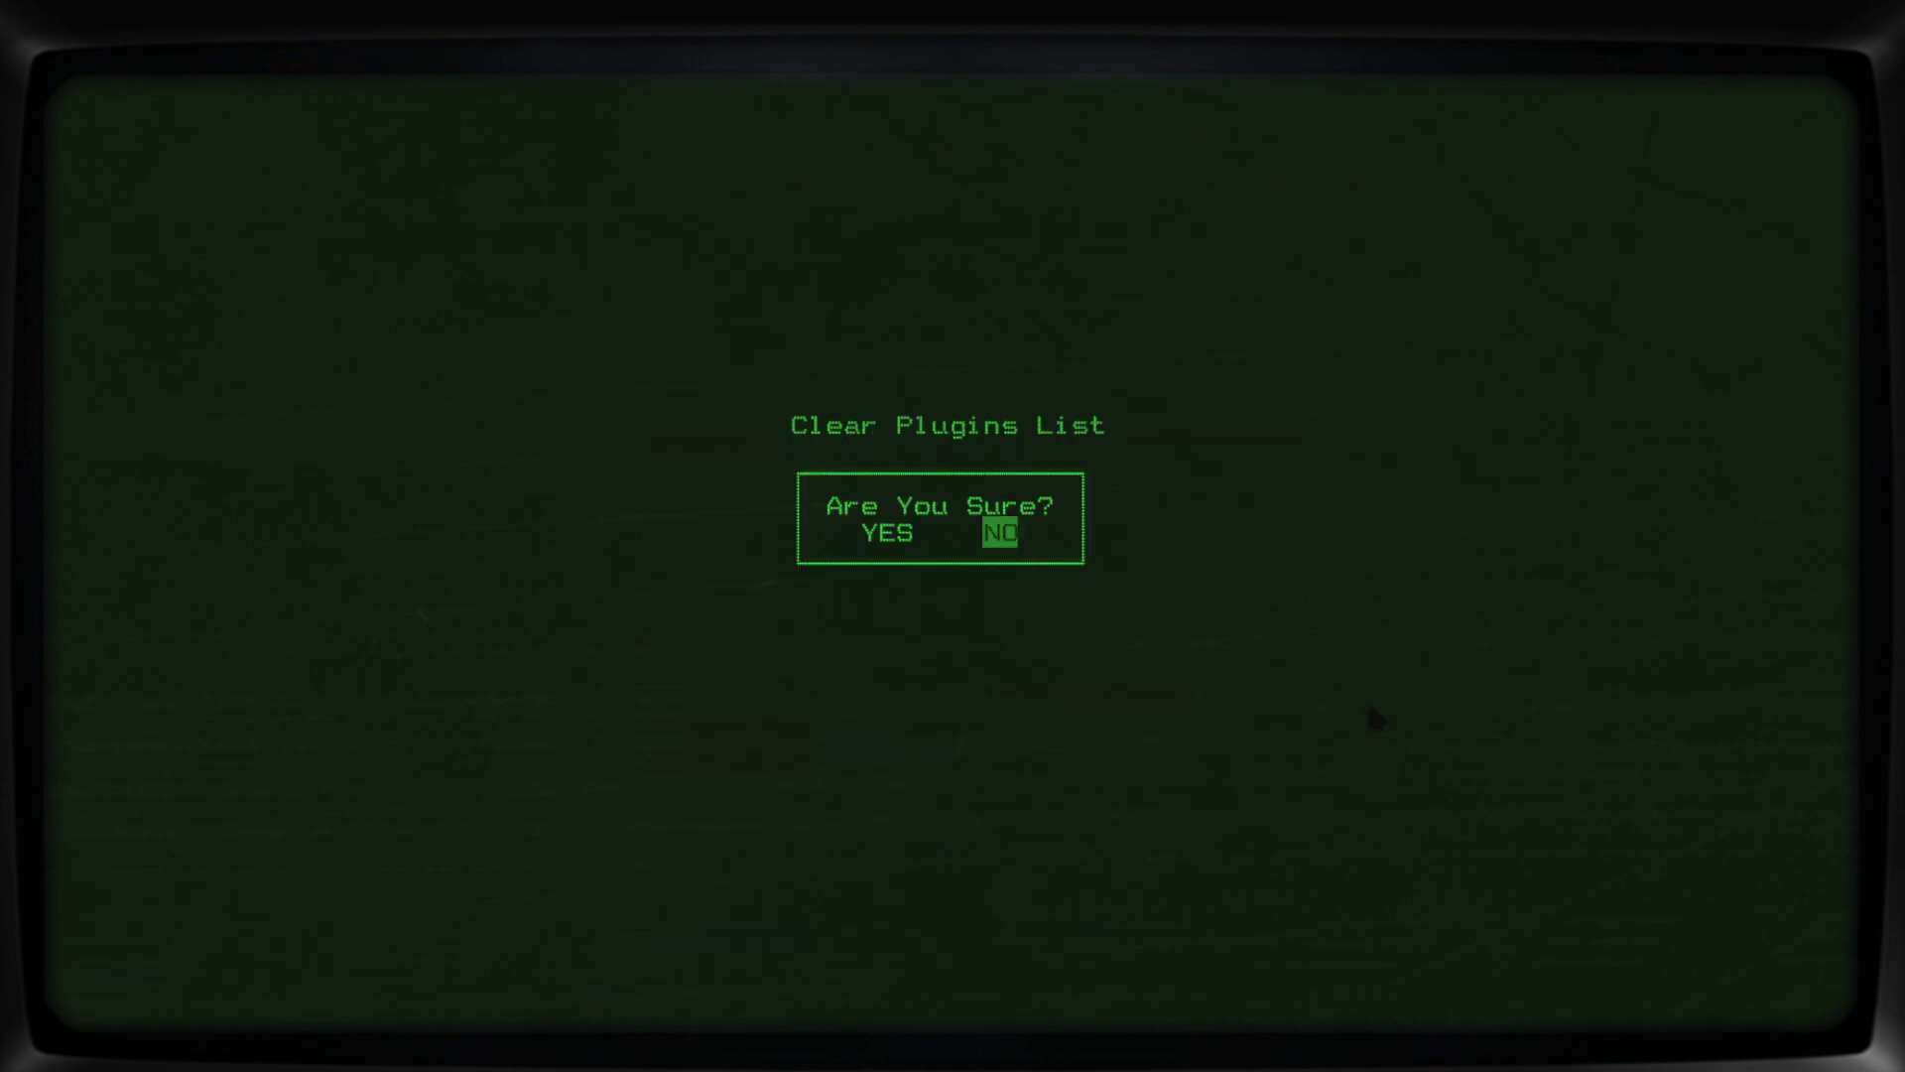
{"action": "key", "text": "Return"}
{"action": "key", "text": "Down"}
{"action": "key", "text": "Return"}
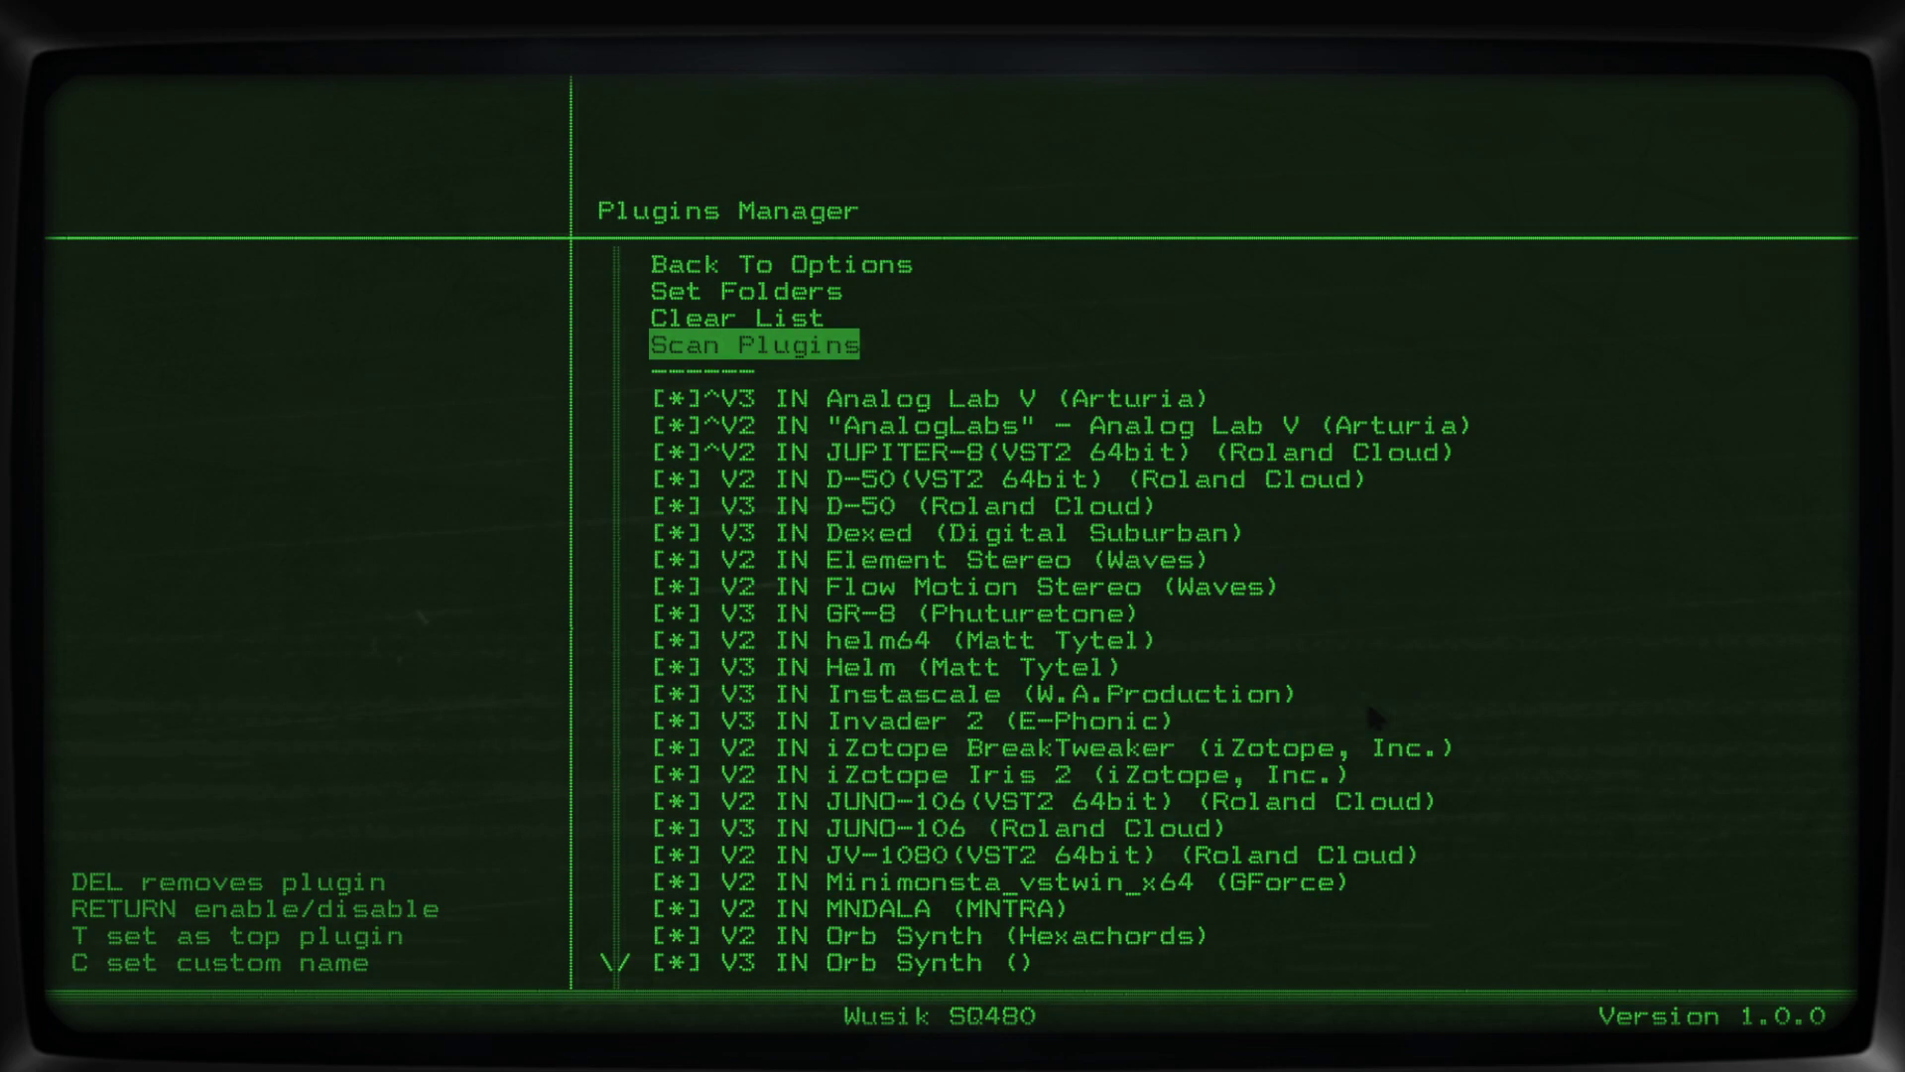
Examine the effect plugins and the failed entries further down the scanned plugin list.
{"action": "key", "text": "Page_Down"}
{"action": "key", "text": "Page_Down"}
{"action": "key", "text": "Page_Down"}
{"action": "key", "text": "Page_Down"}
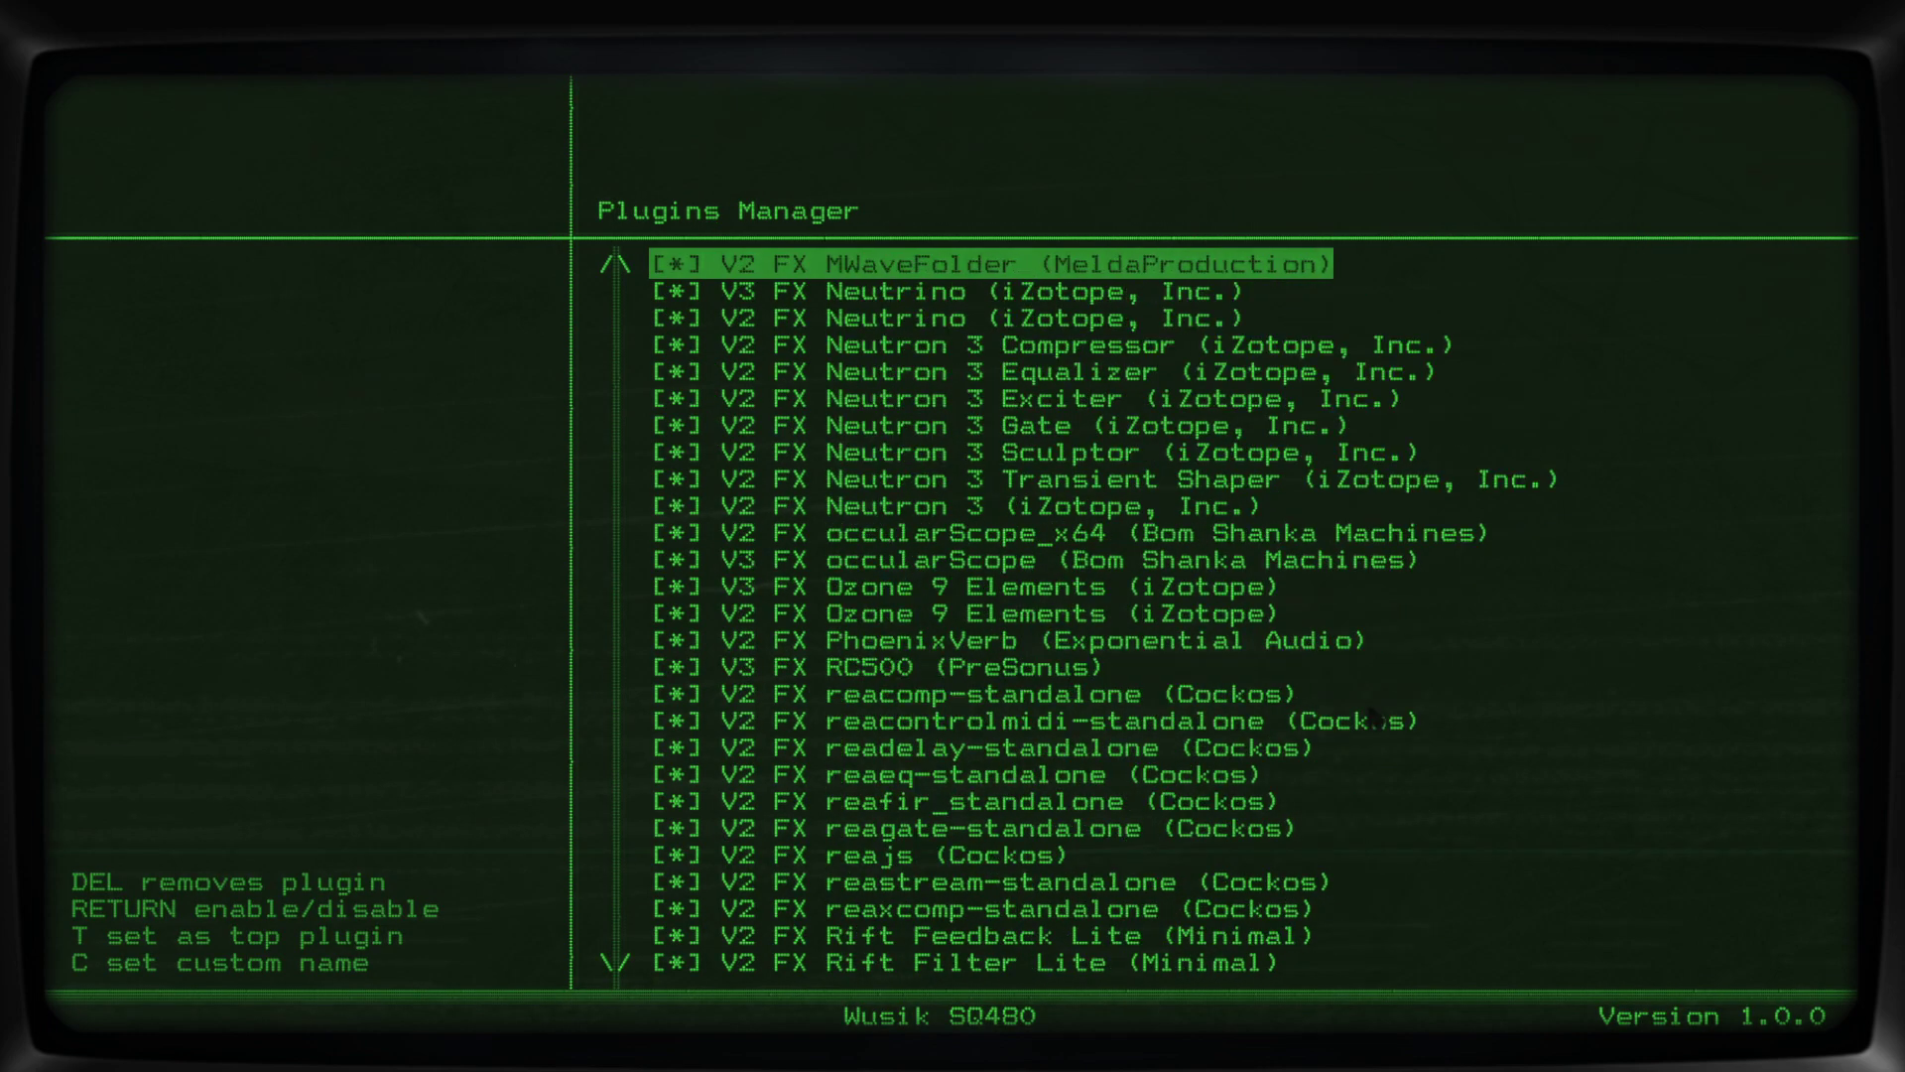
{"action": "key", "text": "Page_Down"}
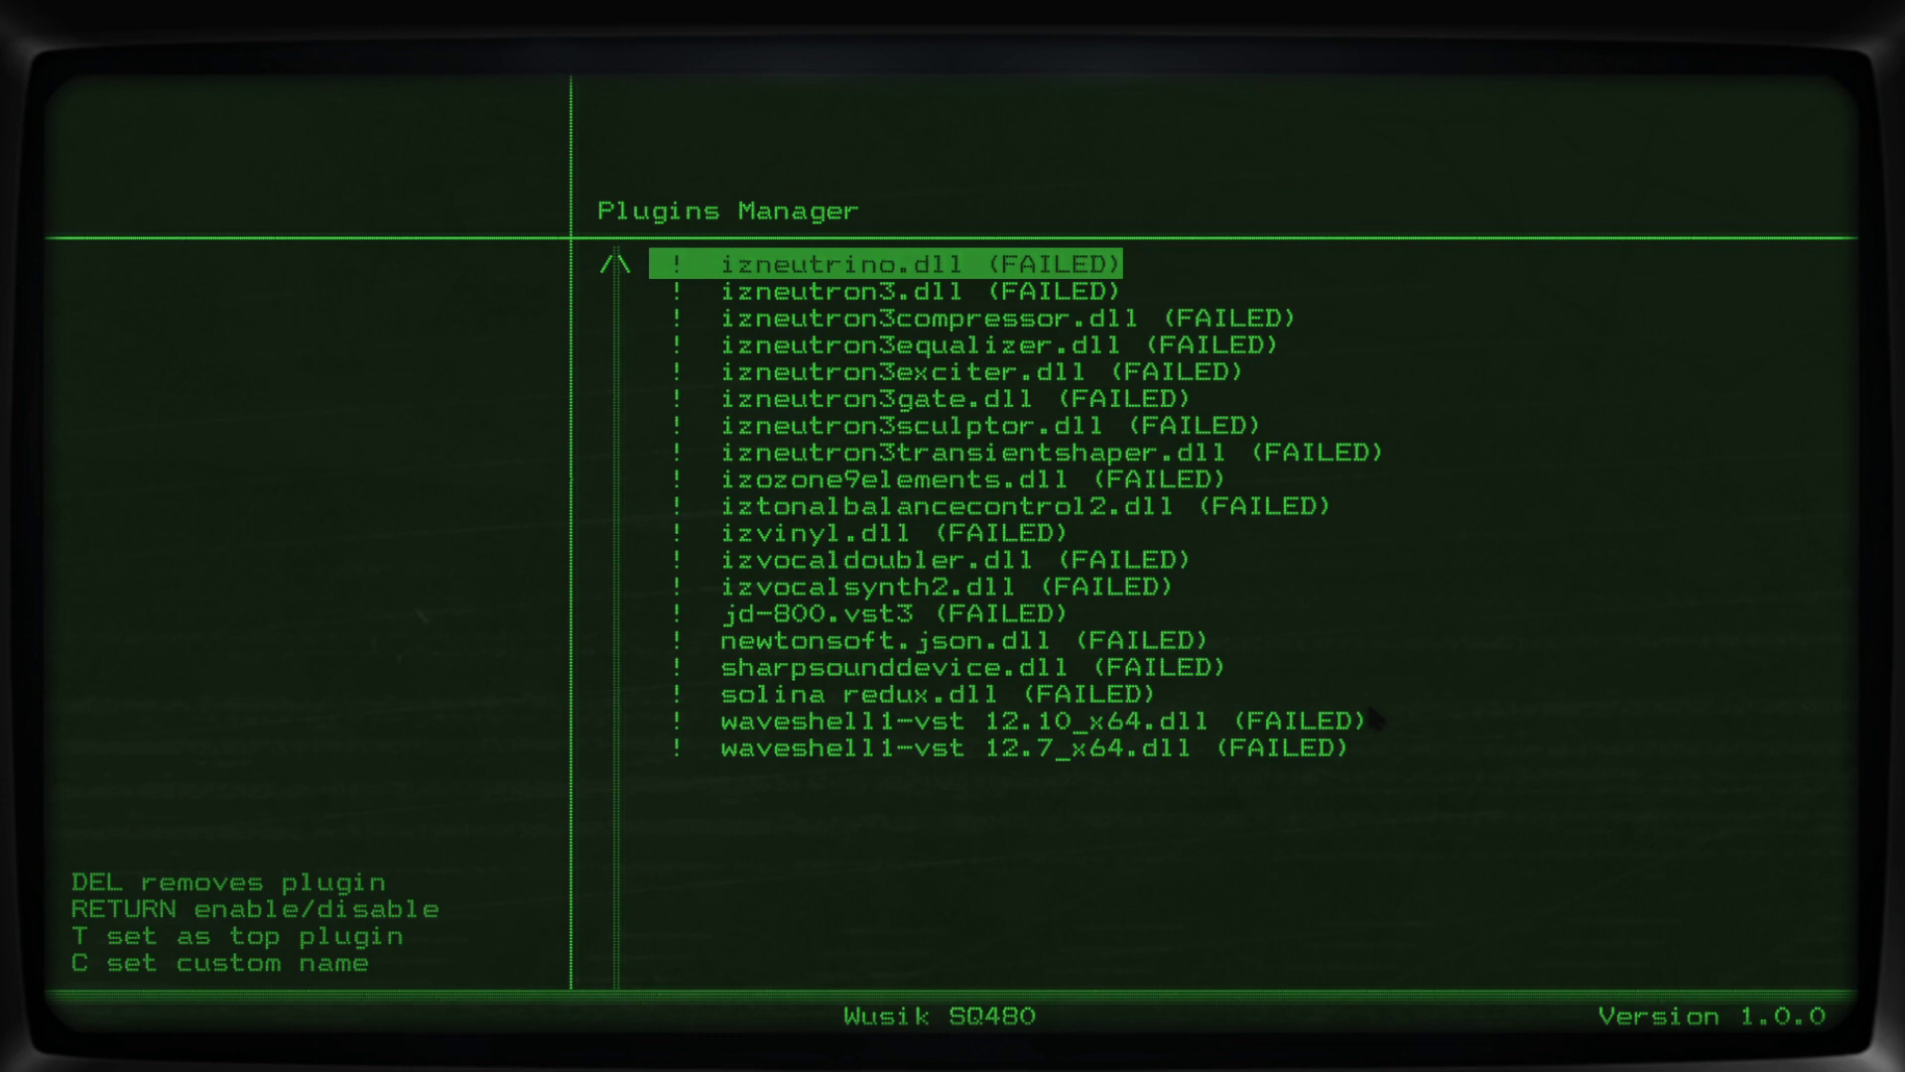
{"action": "key", "text": "Page_Up"}
{"action": "key", "text": "Down"}
{"action": "key", "text": "Down"}
{"action": "key", "text": "Down"}
{"action": "key", "text": "Down"}
{"action": "key", "text": "Down"}
{"action": "key", "text": "Down"}
{"action": "key", "text": "Down"}
{"action": "key", "text": "Down"}
{"action": "key", "text": "Down"}
{"action": "key", "text": "Down"}
{"action": "key", "text": "Down"}
{"action": "key", "text": "Down"}
{"action": "key", "text": "Down"}
{"action": "key", "text": "Down"}
{"action": "key", "text": "Down"}
{"action": "key", "text": "Down"}
{"action": "key", "text": "Down"}
{"action": "key", "text": "Down"}
{"action": "key", "text": "Down"}
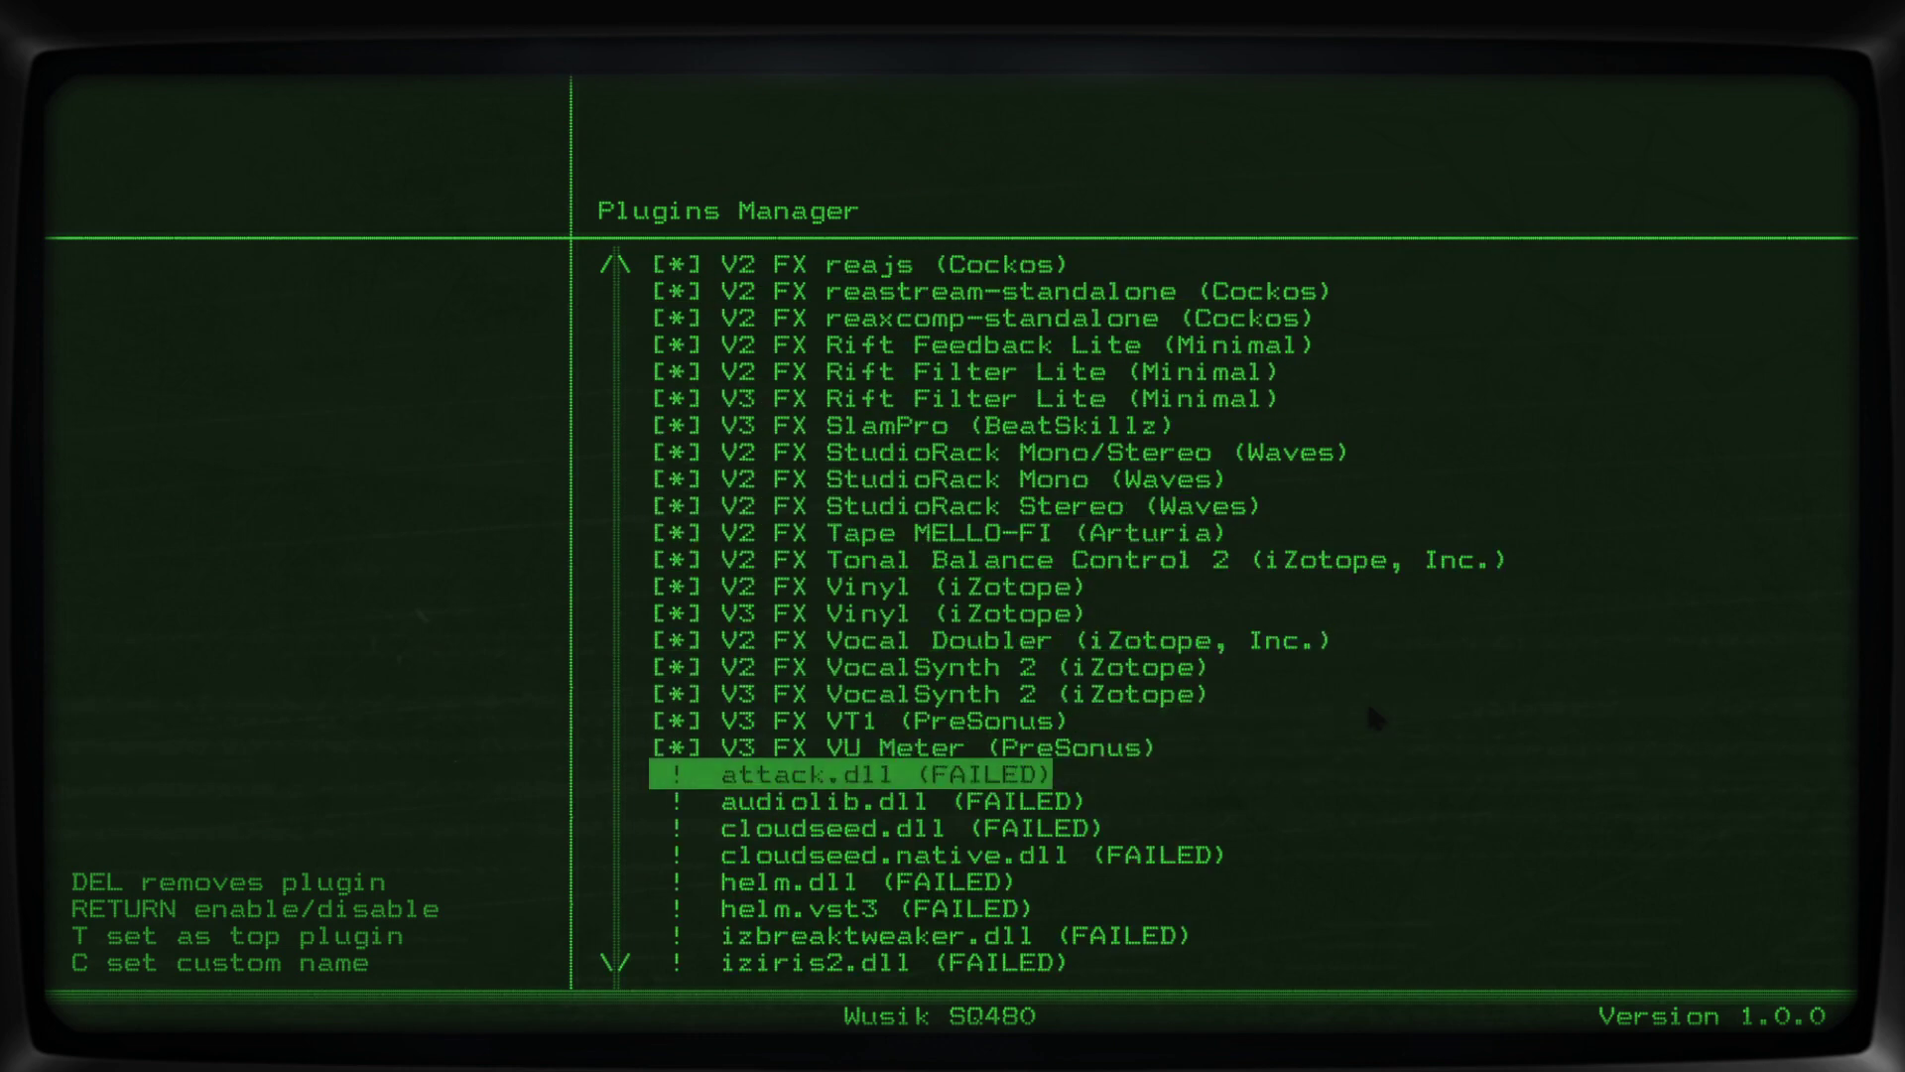
{"action": "key", "text": "Page_Down"}
{"action": "key", "text": "Page_Up"}
{"action": "key", "text": "Page_Up"}
{"action": "key", "text": "Page_Up"}
{"action": "key", "text": "Page_Up"}
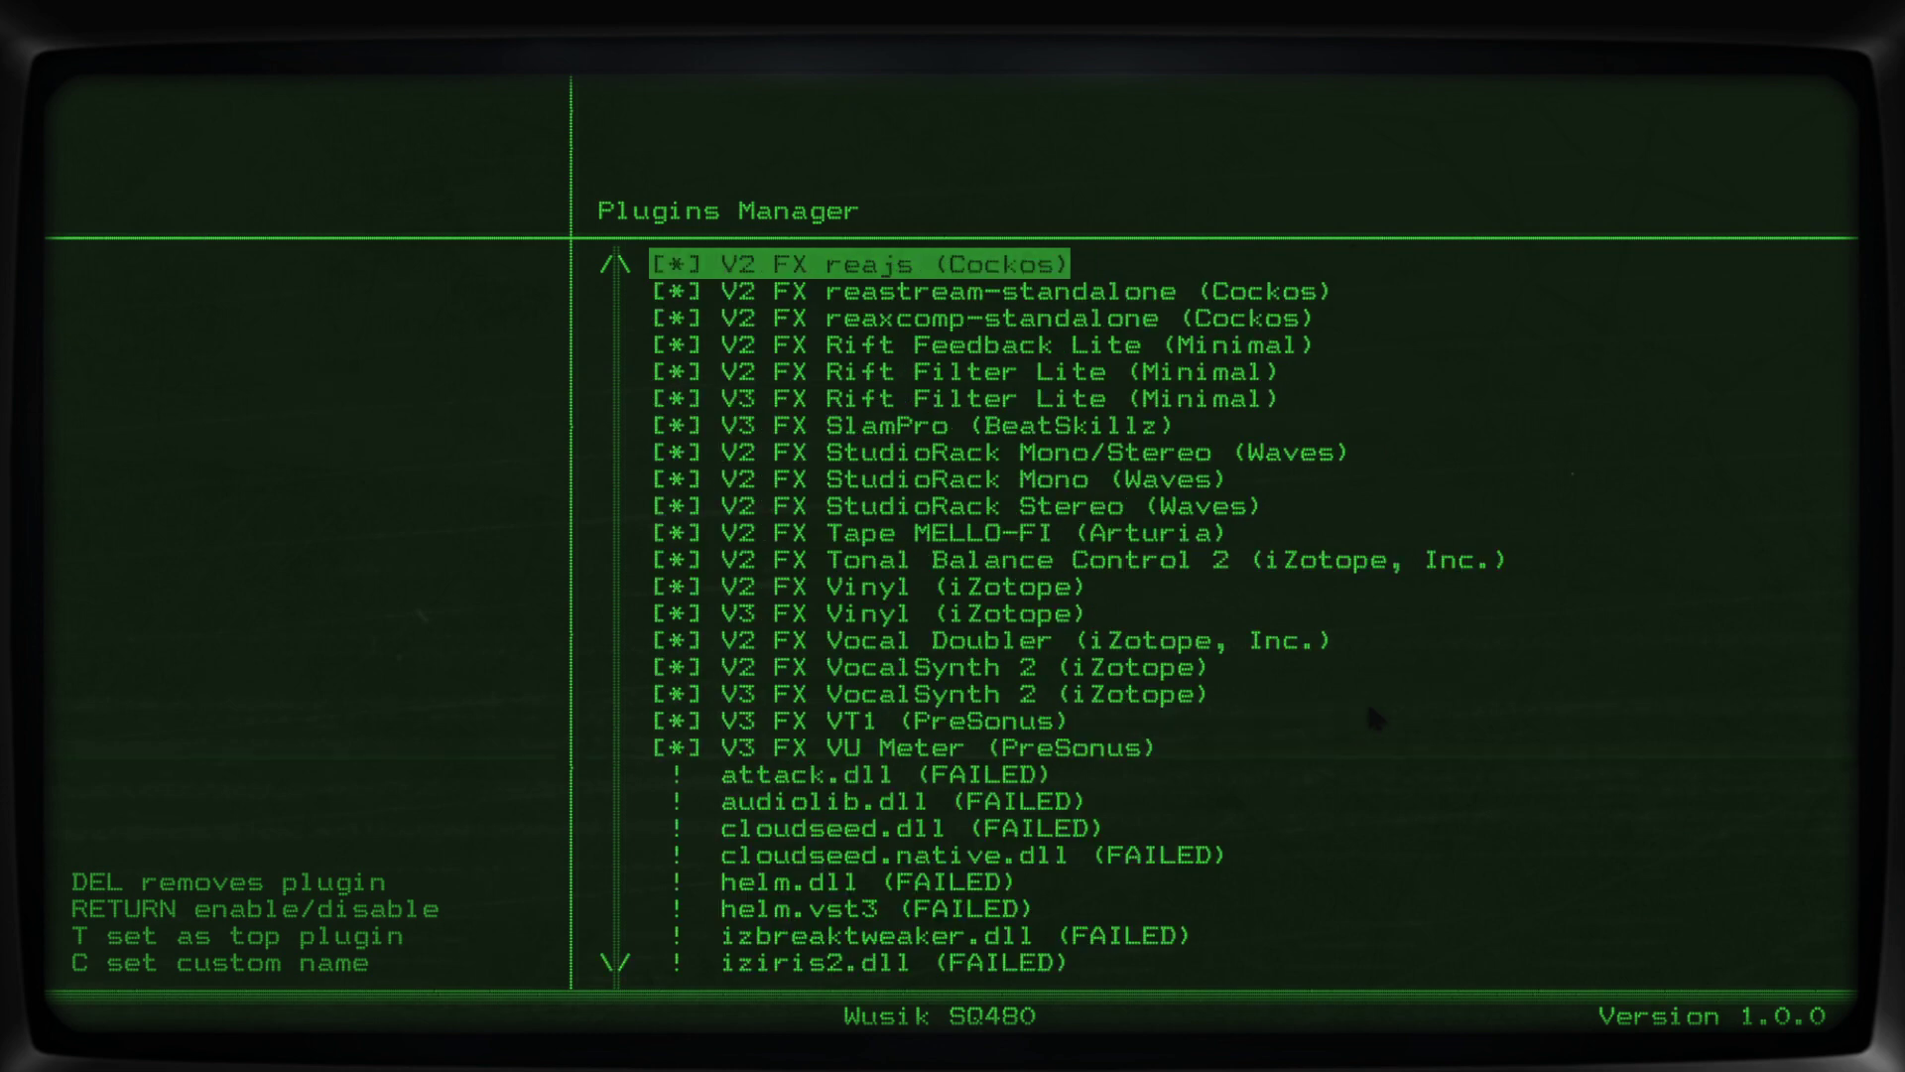
Disable the V2 instrument plugin Element Stereo (Waves) and leave the Plugins Manager.
{"action": "key", "text": "Down"}
{"action": "key", "text": "Down"}
{"action": "key", "text": "Down"}
{"action": "key", "text": "Down"}
{"action": "key", "text": "Down"}
{"action": "key", "text": "Down"}
{"action": "key", "text": "Down"}
{"action": "key", "text": "Down"}
{"action": "key", "text": "Down"}
{"action": "key", "text": "Down"}
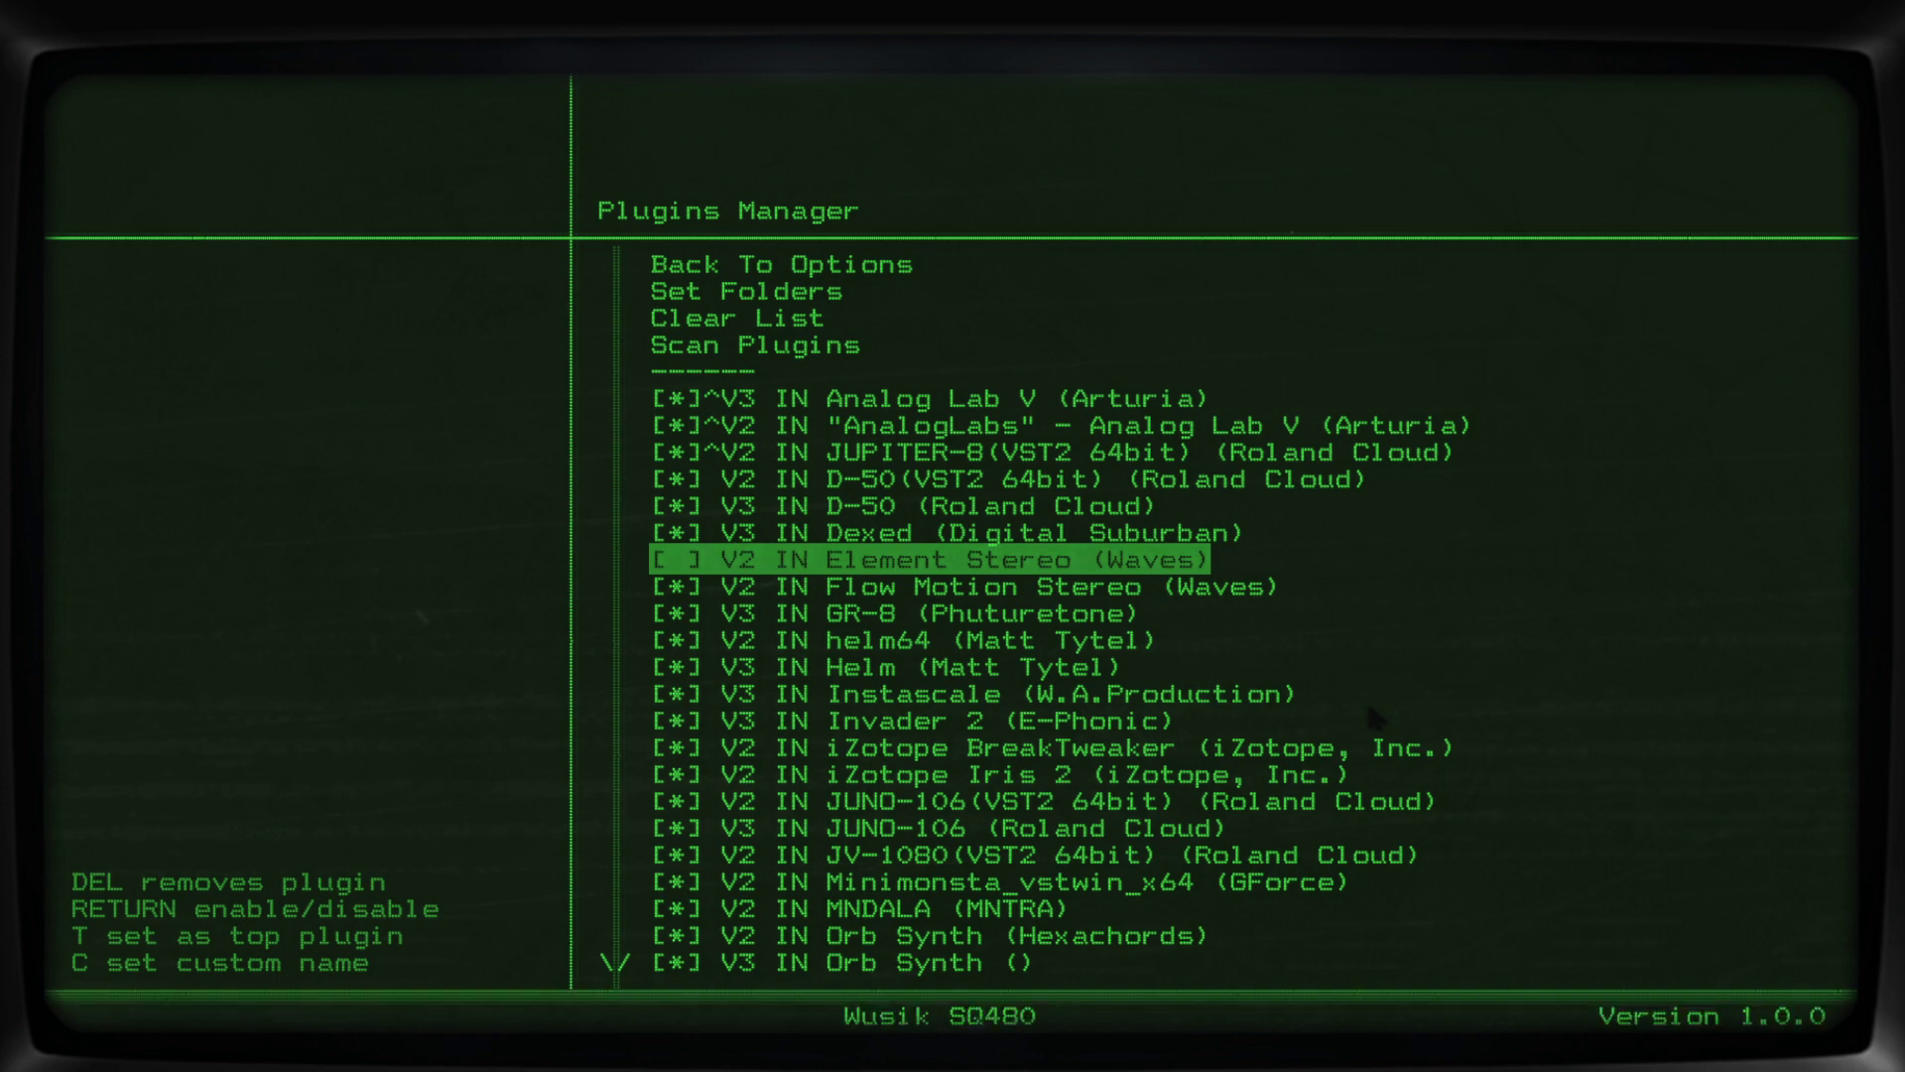
{"action": "key", "text": "Escape"}
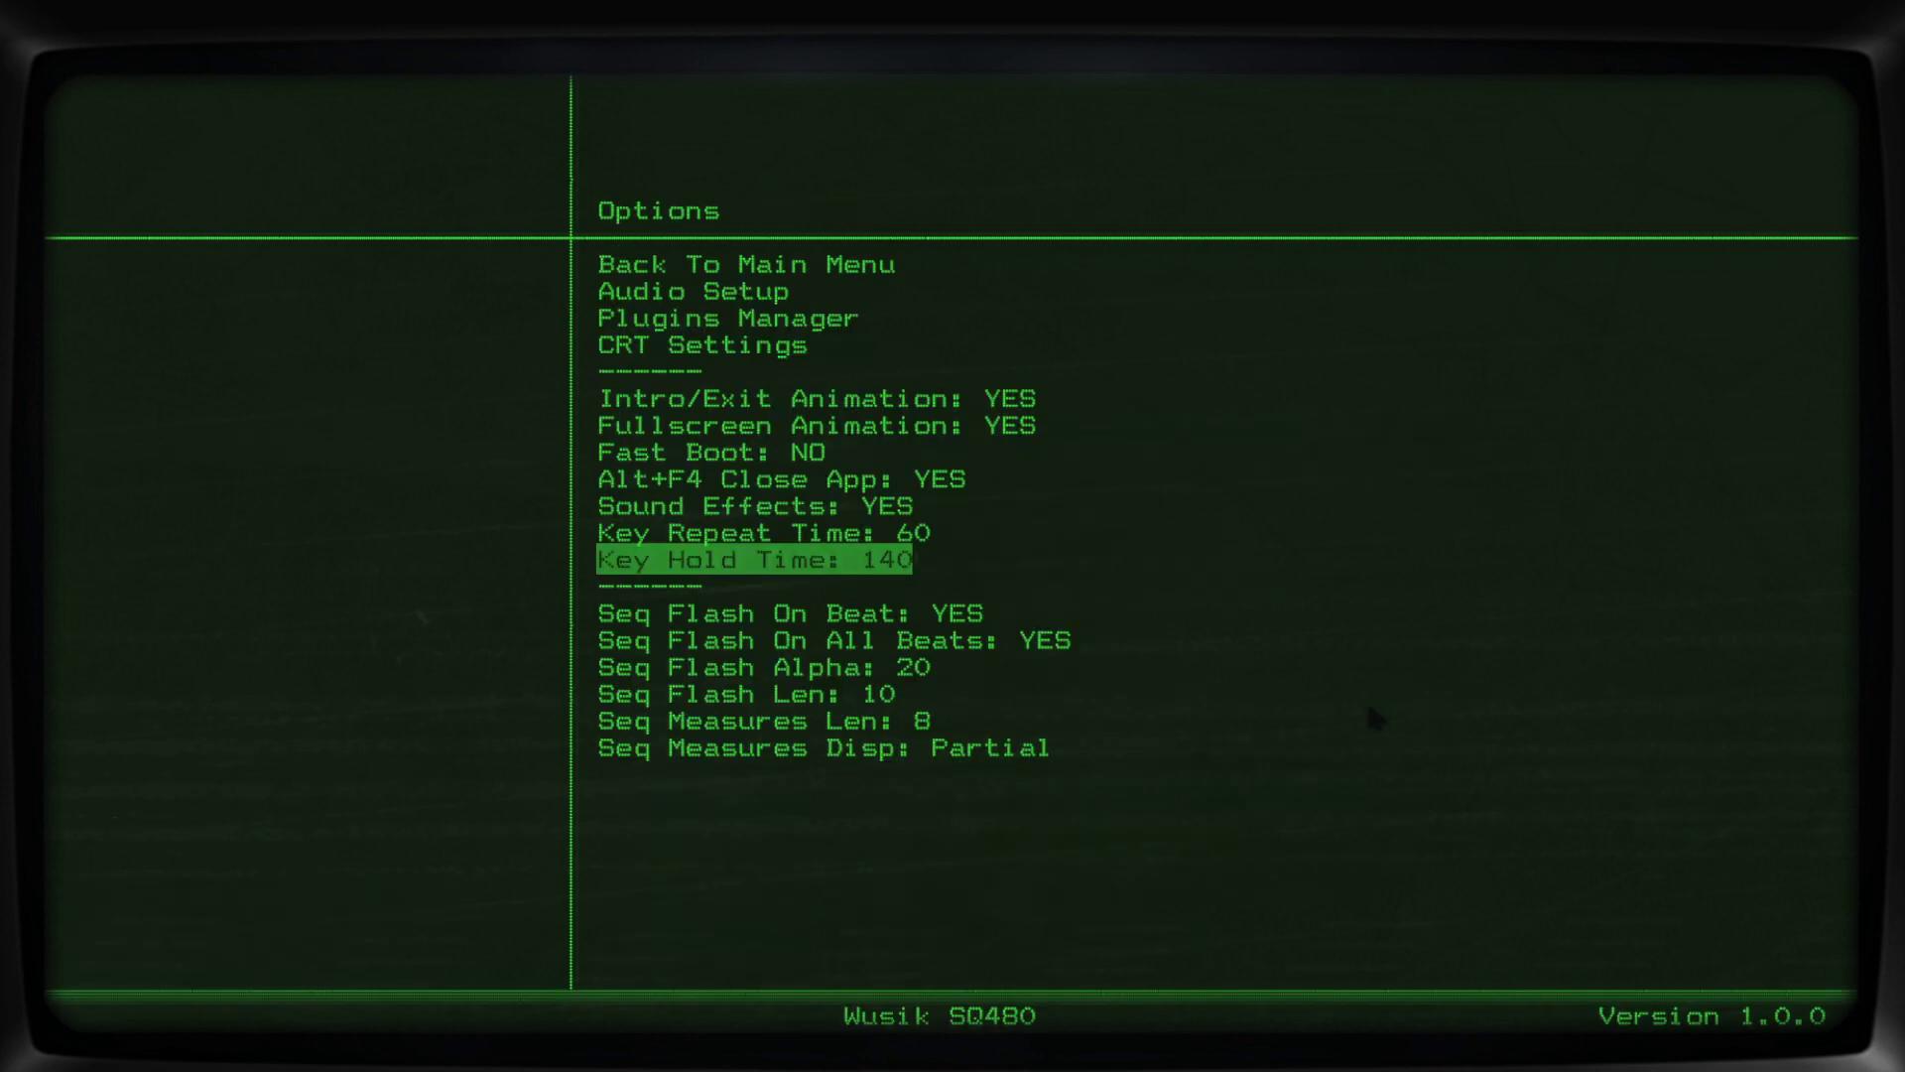
Review the sequencer flash and measures settings in the Options.
{"action": "key", "text": "Down"}
{"action": "key", "text": "Down"}
{"action": "key", "text": "Down"}
{"action": "key", "text": "Down"}
{"action": "key", "text": "Down"}
{"action": "key", "text": "Down"}
{"action": "key", "text": "Up"}
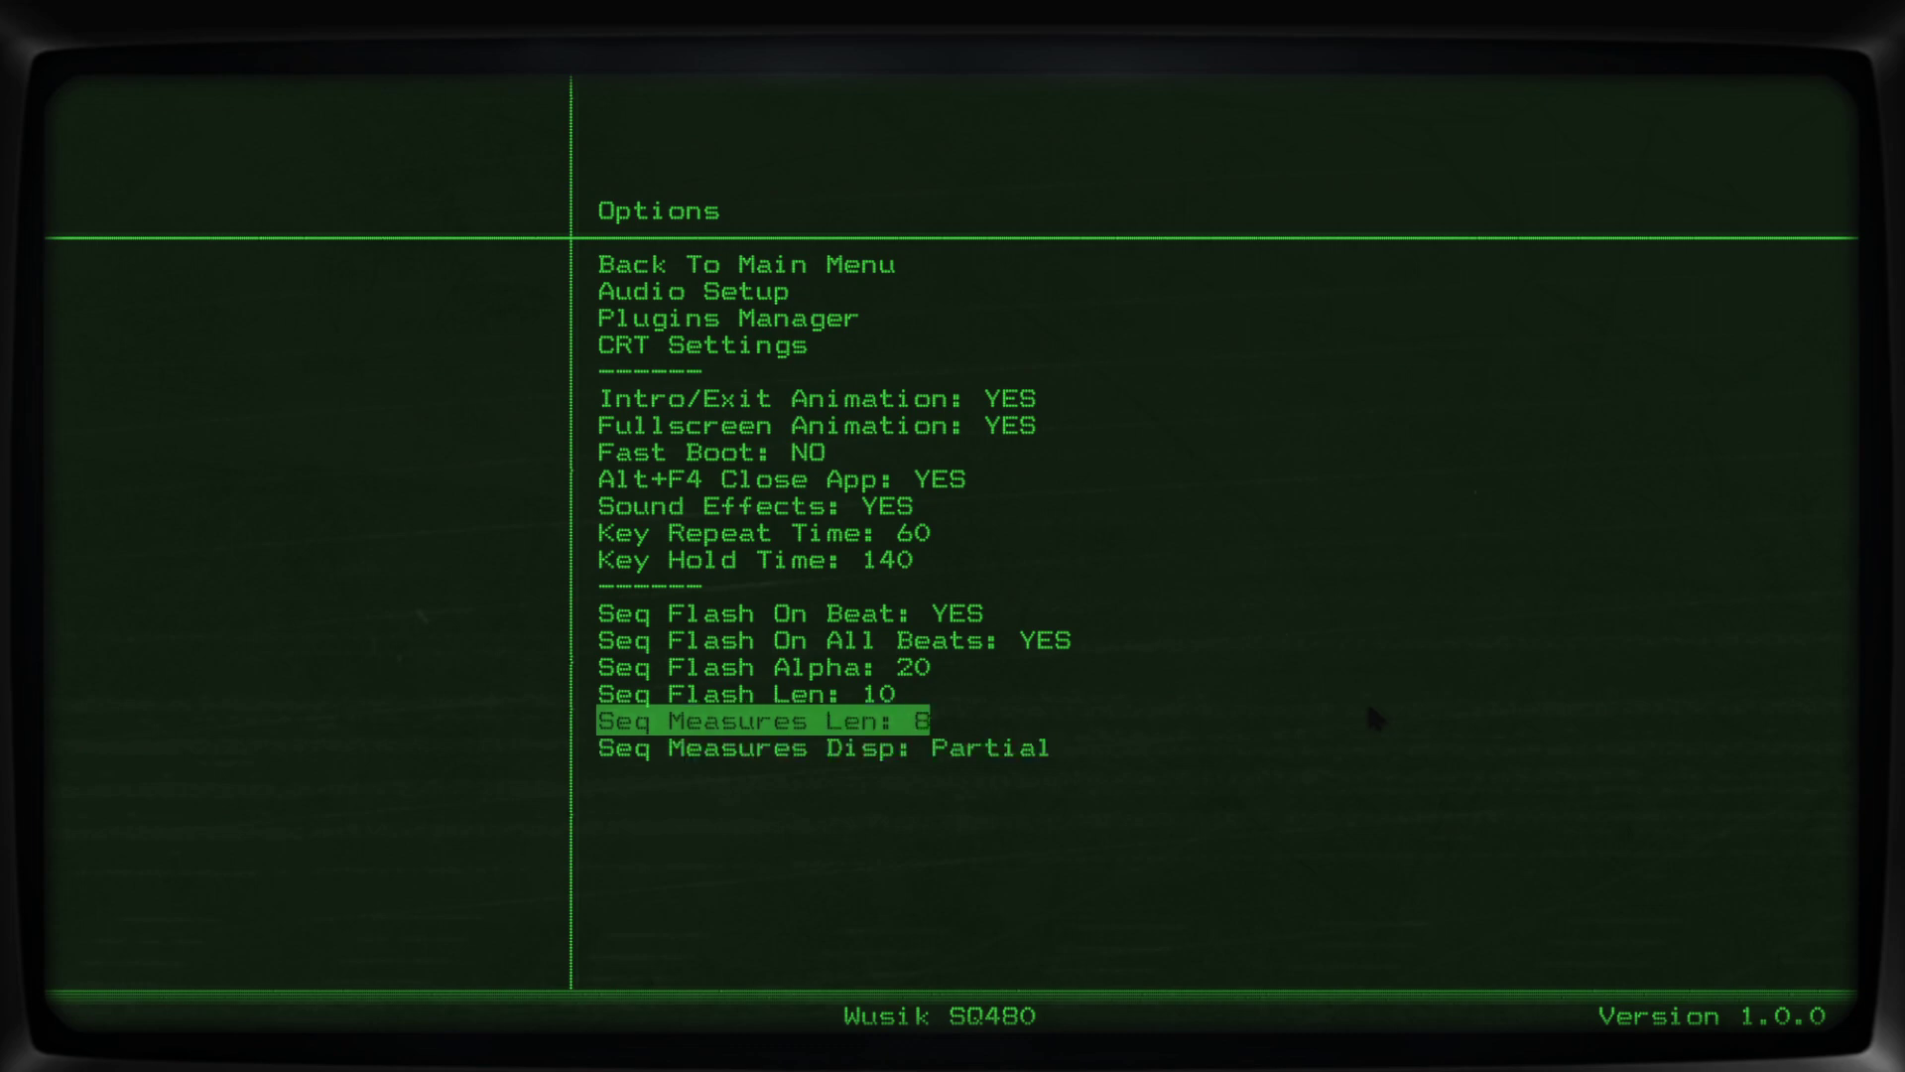
{"action": "key", "text": "Up"}
{"action": "key", "text": "Up"}
{"action": "key", "text": "Up"}
{"action": "key", "text": "Up"}
Leave the Options and open a new project from the main menu to preview the sequencer.
{"action": "key", "text": "Escape"}
{"action": "key", "text": "Down"}
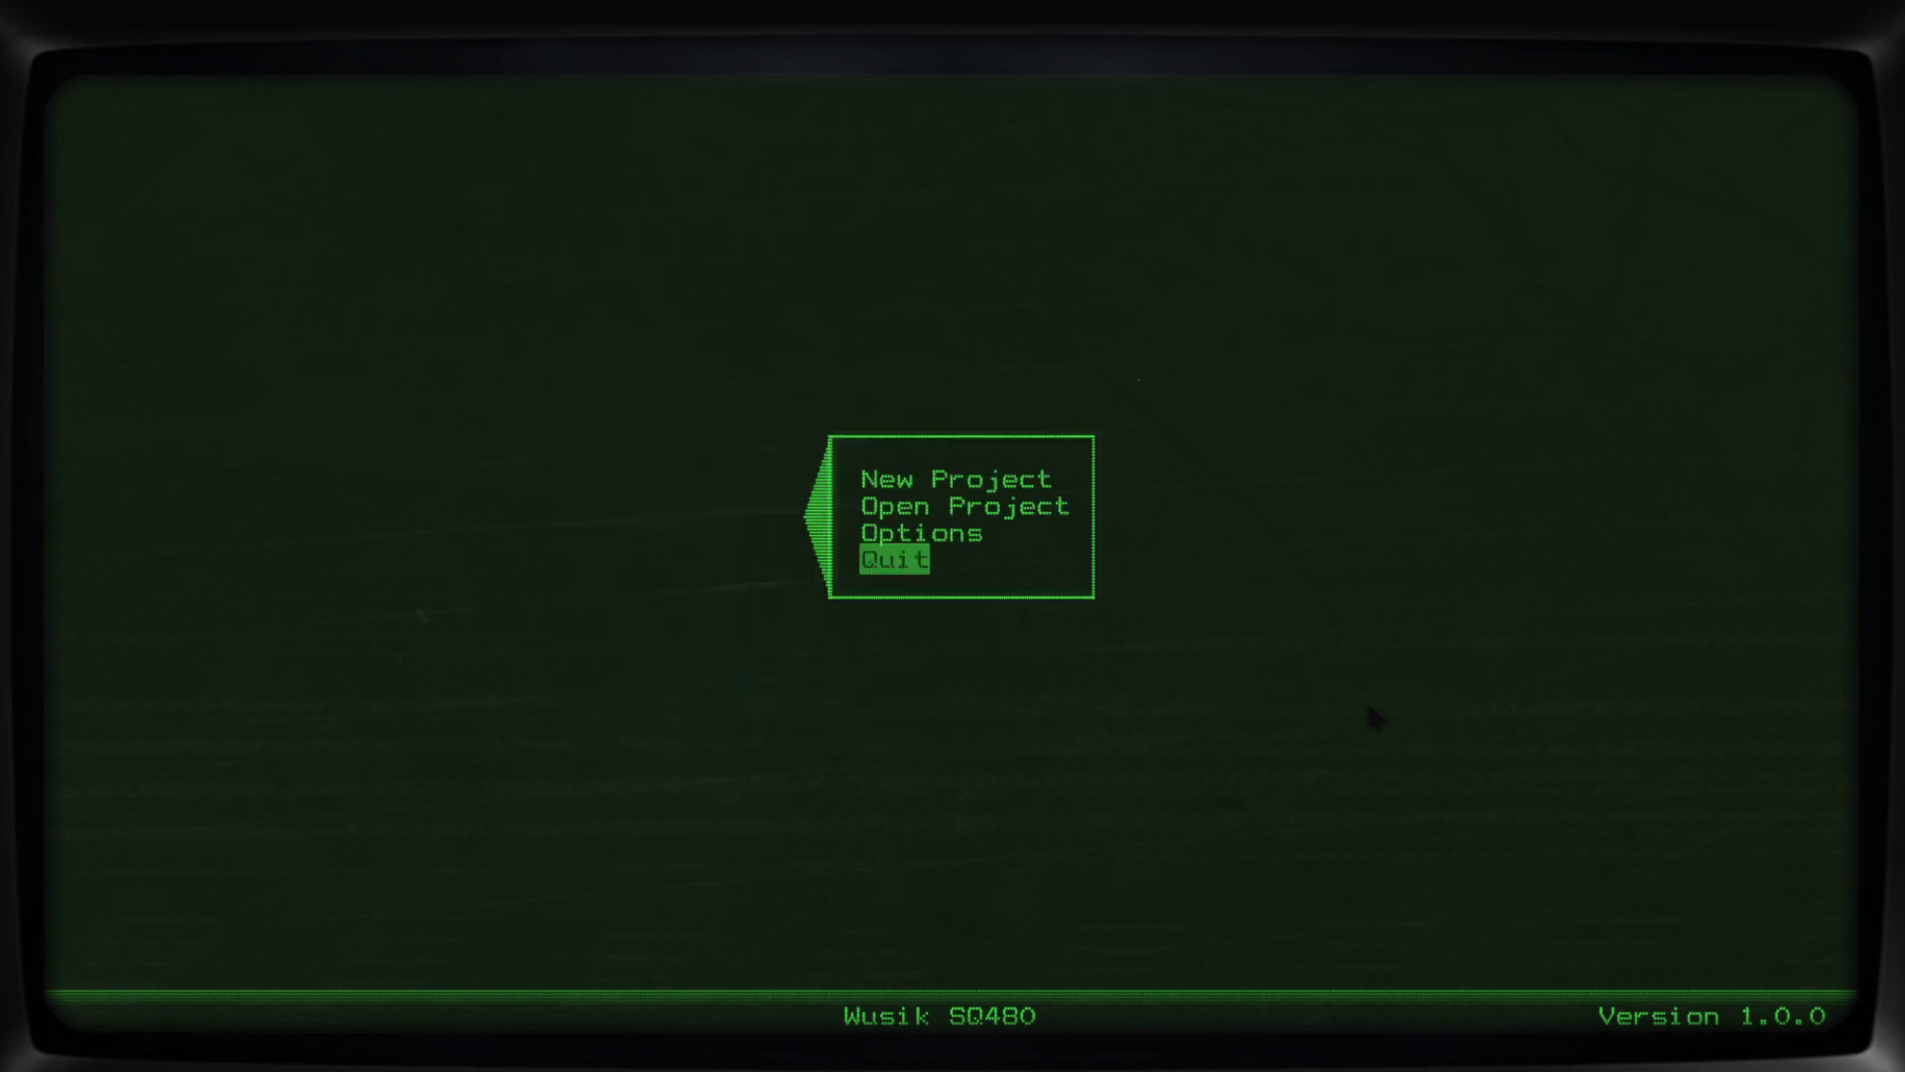
{"action": "key", "text": "Down"}
{"action": "key", "text": "Return"}
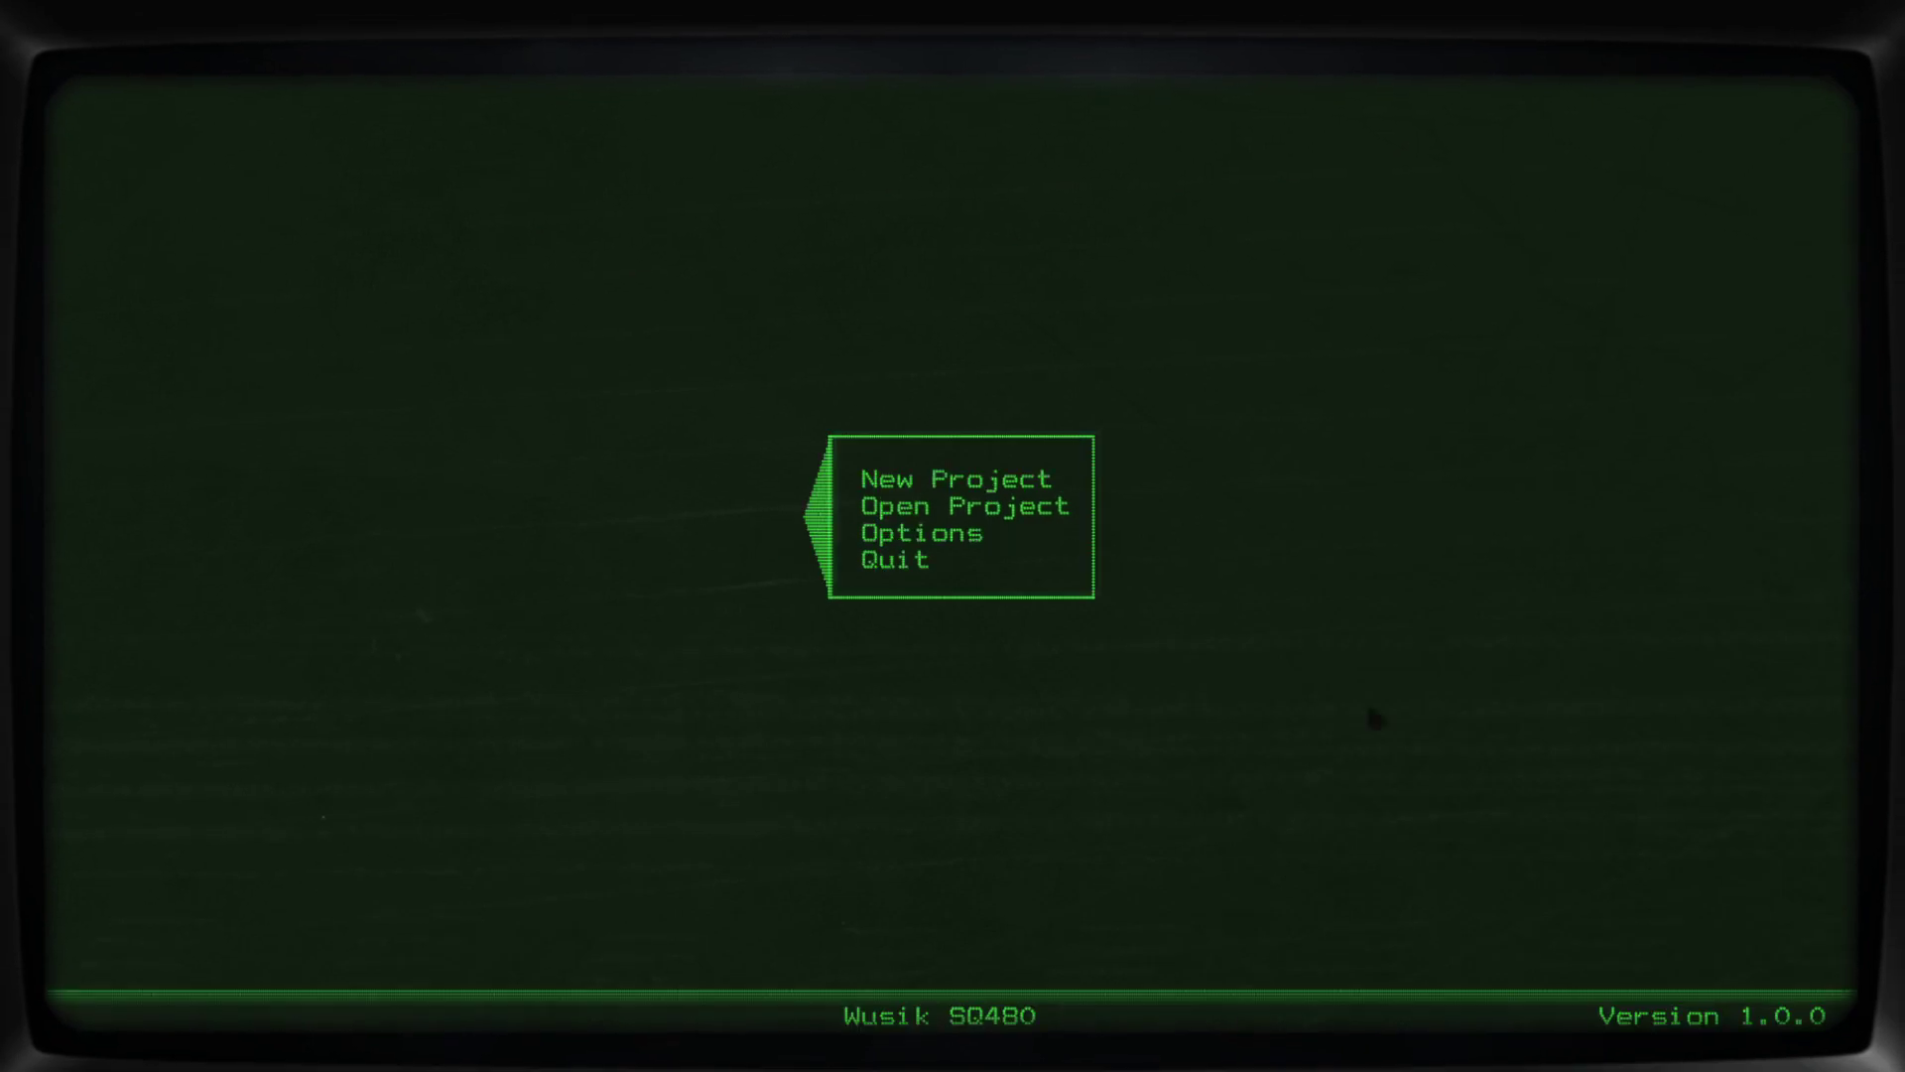
Reopen the Options and set Seq Flash Alpha to 220.
{"action": "key", "text": "Up"}
{"action": "key", "text": "Up"}
{"action": "key", "text": "Return"}
{"action": "key", "text": "Up"}
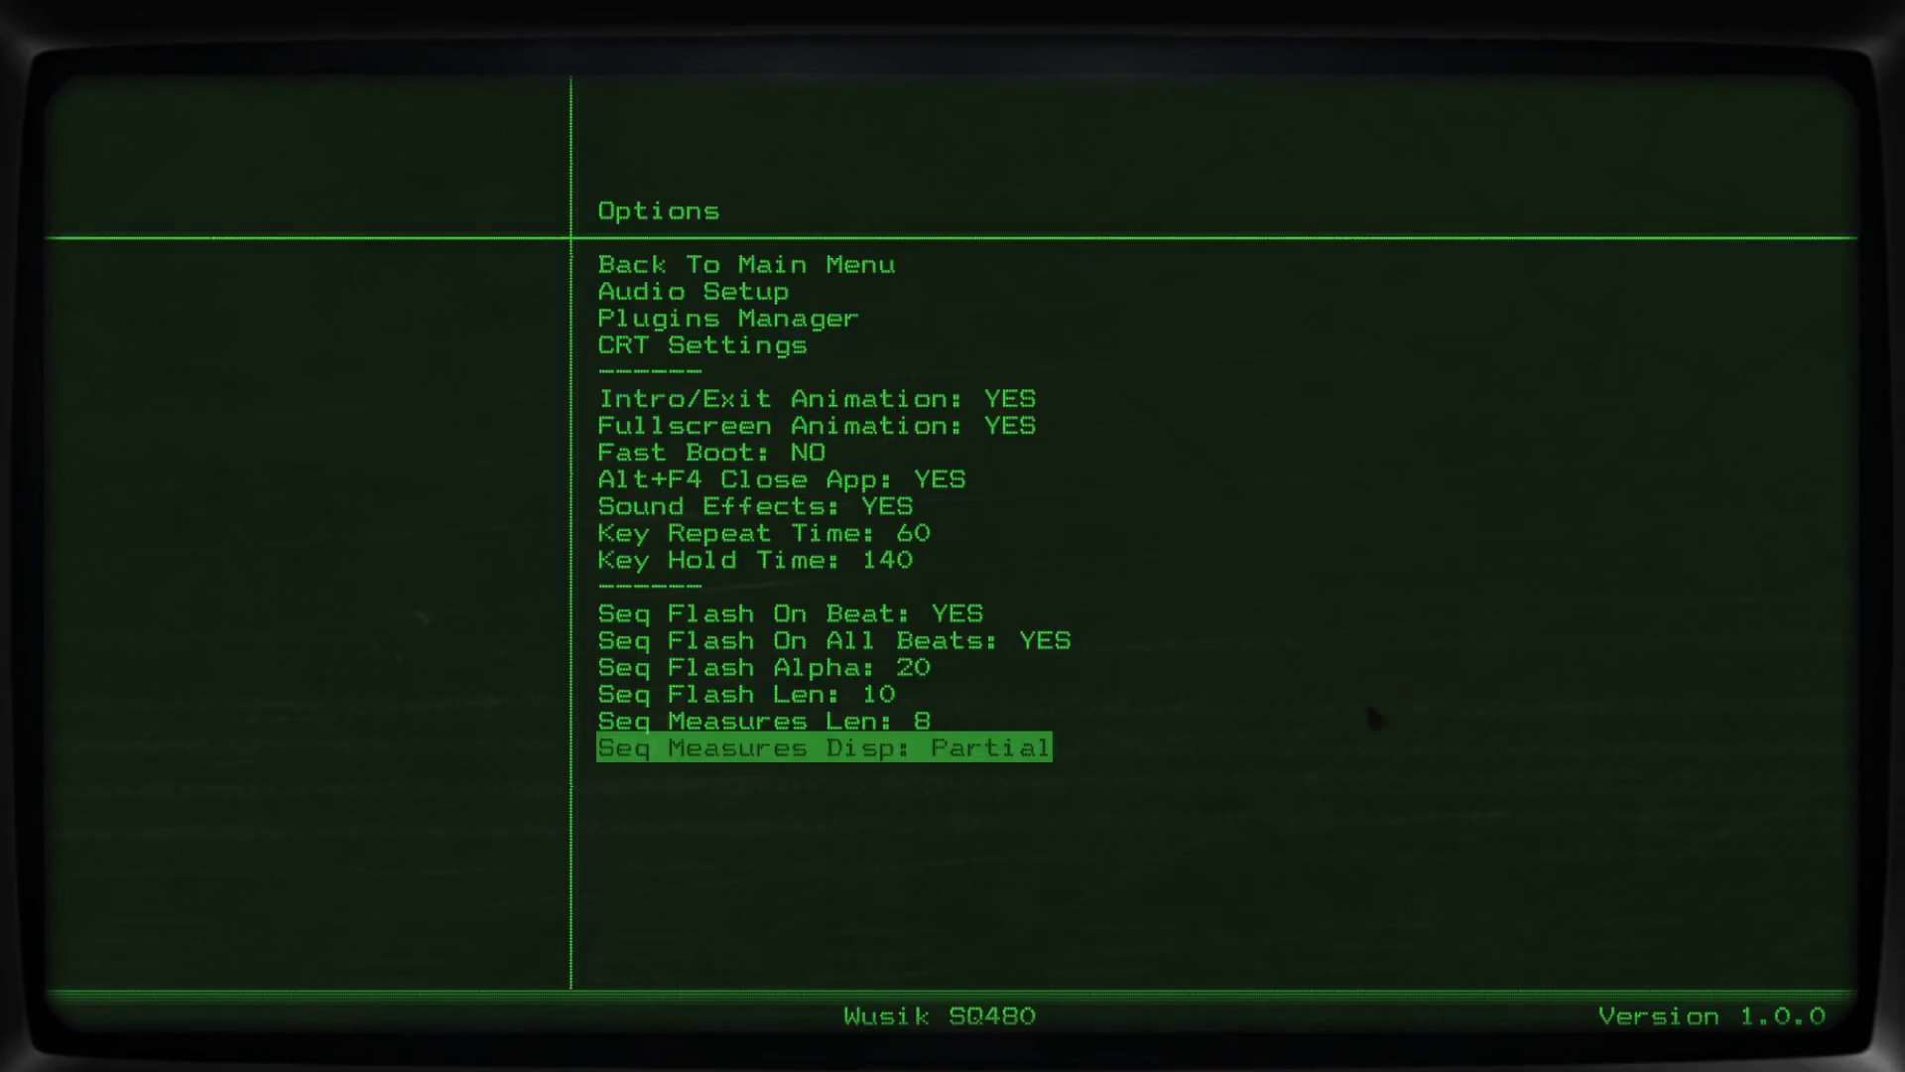
{"action": "key", "text": "Up"}
{"action": "key", "text": "Up"}
{"action": "key", "text": "Up"}
{"action": "key", "text": "Right"}
{"action": "key", "text": "Right"}
{"action": "key", "text": "Right"}
{"action": "key", "text": "Right"}
{"action": "key", "text": "Right"}
{"action": "key", "text": "Right"}
{"action": "key", "text": "Right"}
{"action": "key", "text": "Right"}
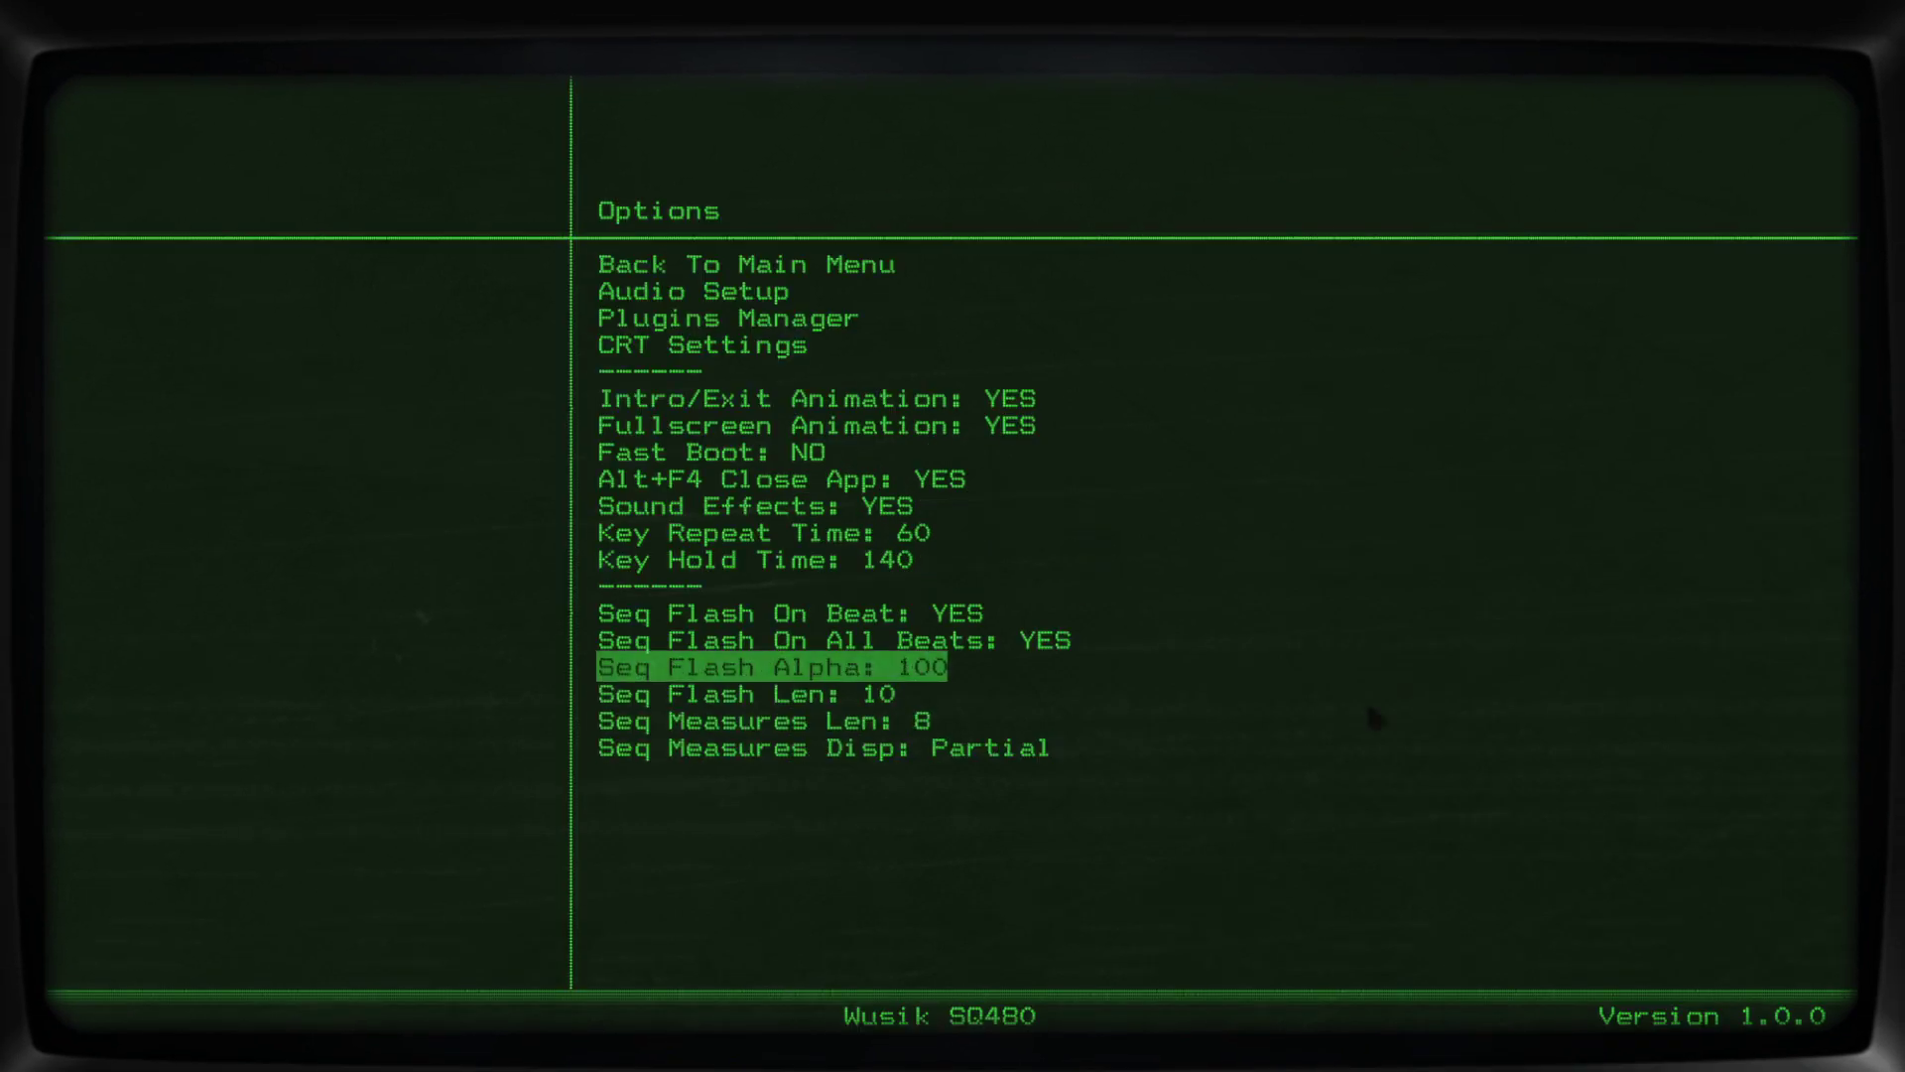
{"action": "key", "text": "Right"}
{"action": "key", "text": "Right"}
{"action": "key", "text": "Right"}
{"action": "key", "text": "Right"}
{"action": "key", "text": "Right"}
{"action": "key", "text": "Right"}
{"action": "key", "text": "Right"}
{"action": "key", "text": "Right"}
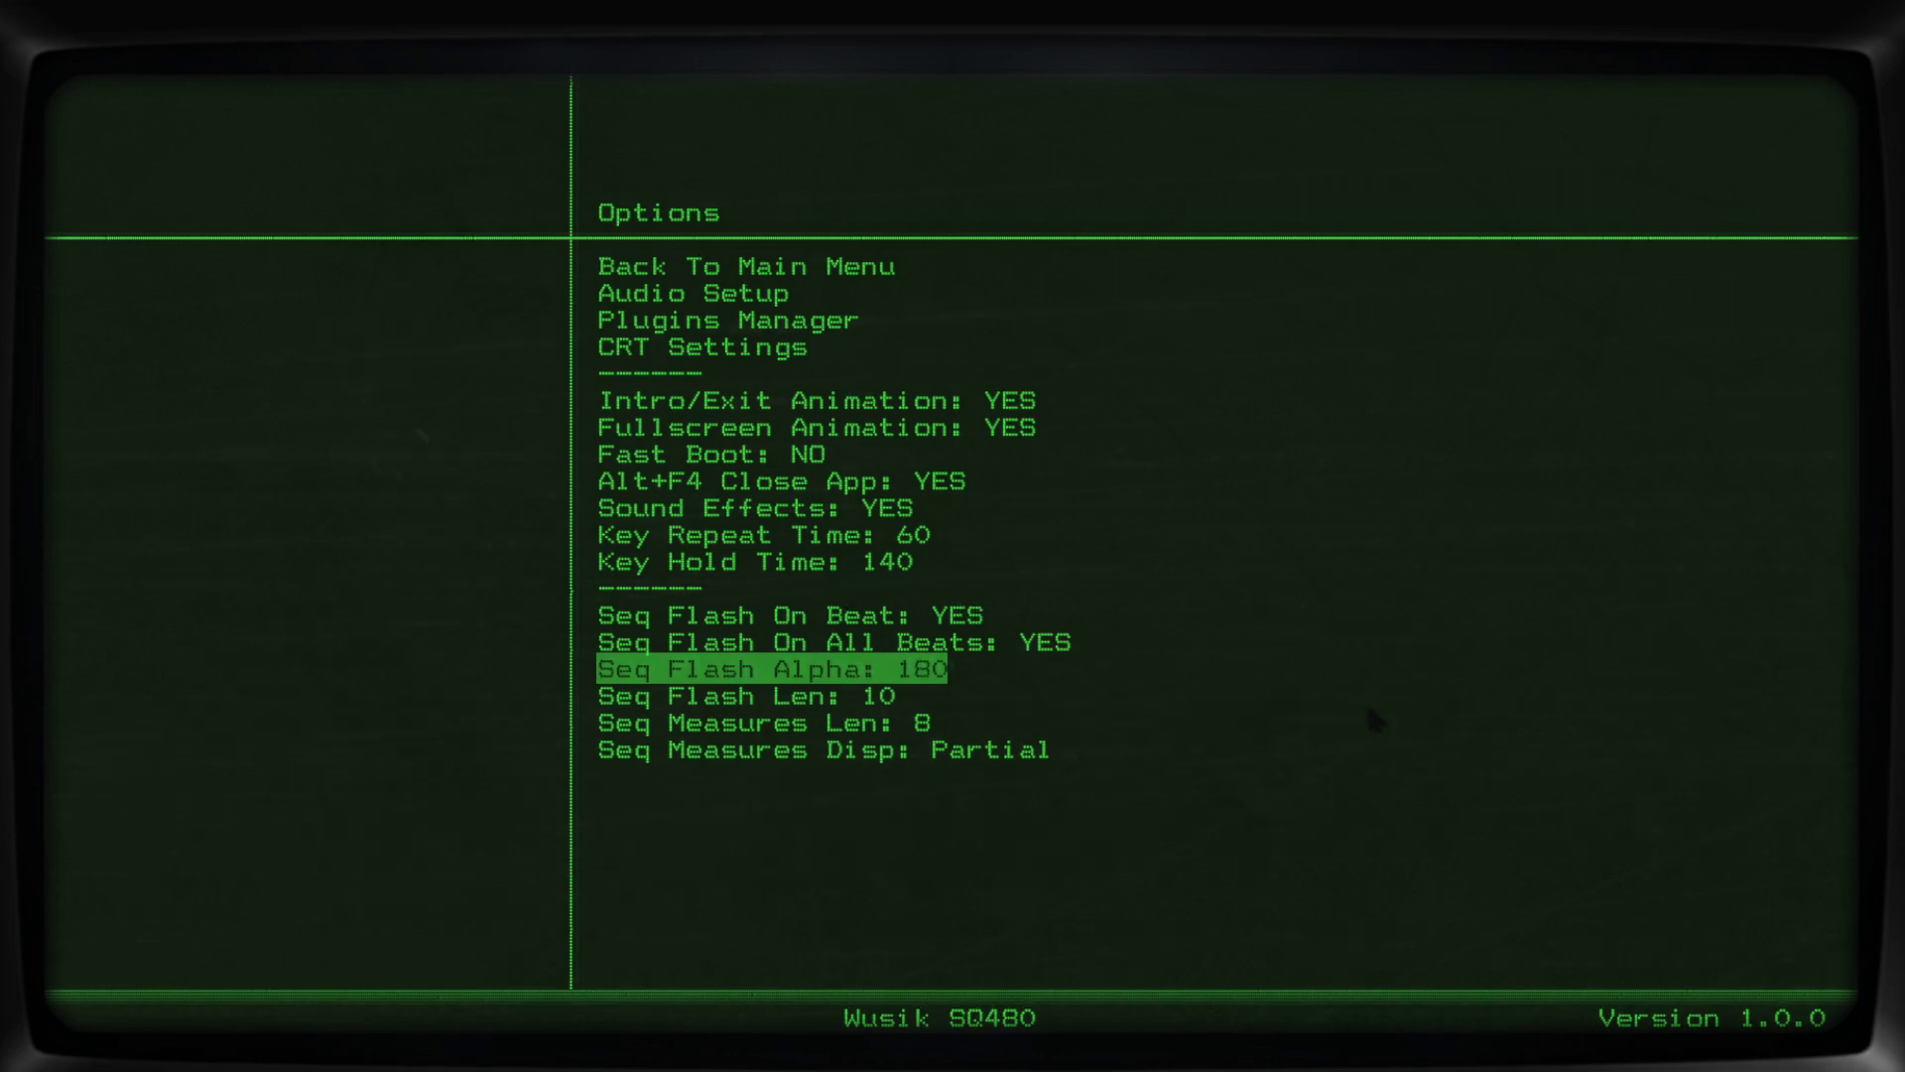
{"action": "key", "text": "Right"}
{"action": "key", "text": "Right"}
{"action": "key", "text": "Right"}
{"action": "key", "text": "Right"}
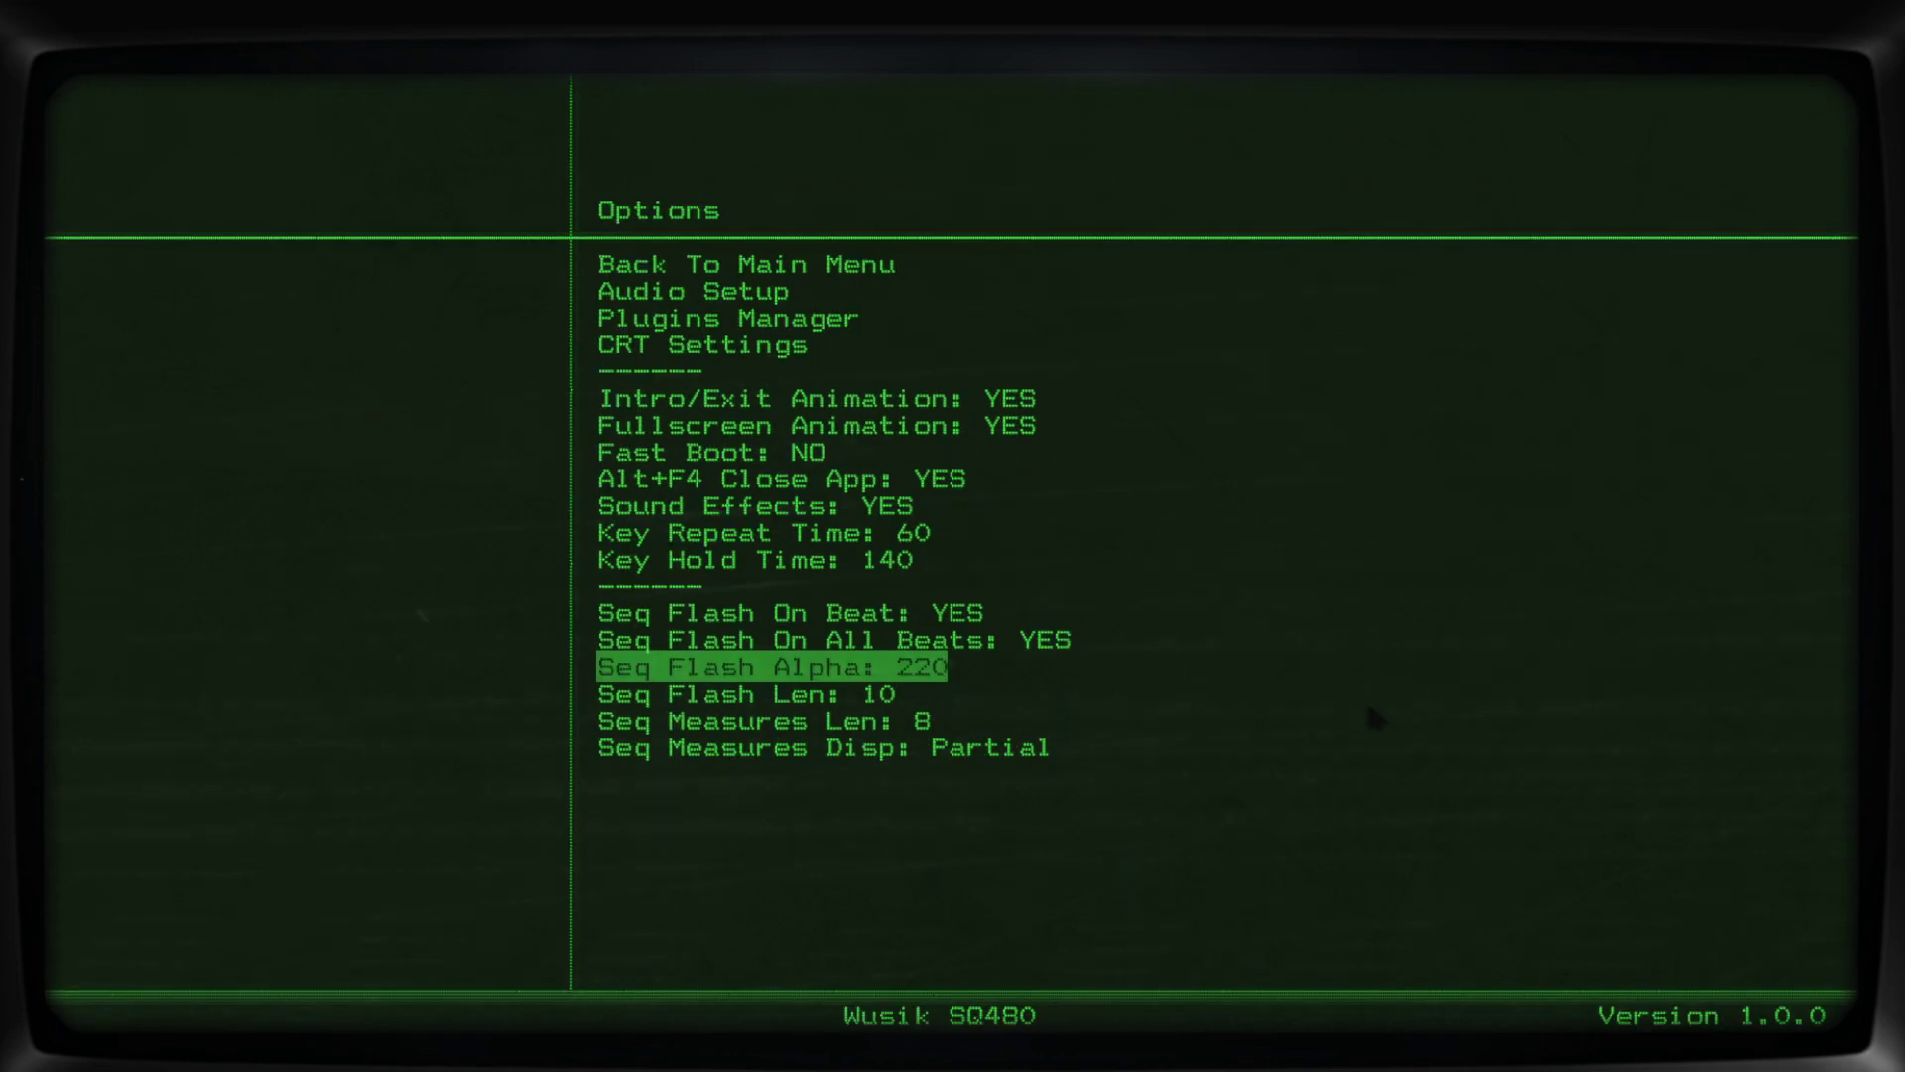
Leave the Options, open a new project to preview playback from the song start, and stop it.
{"action": "key", "text": "Up"}
{"action": "key", "text": "Up"}
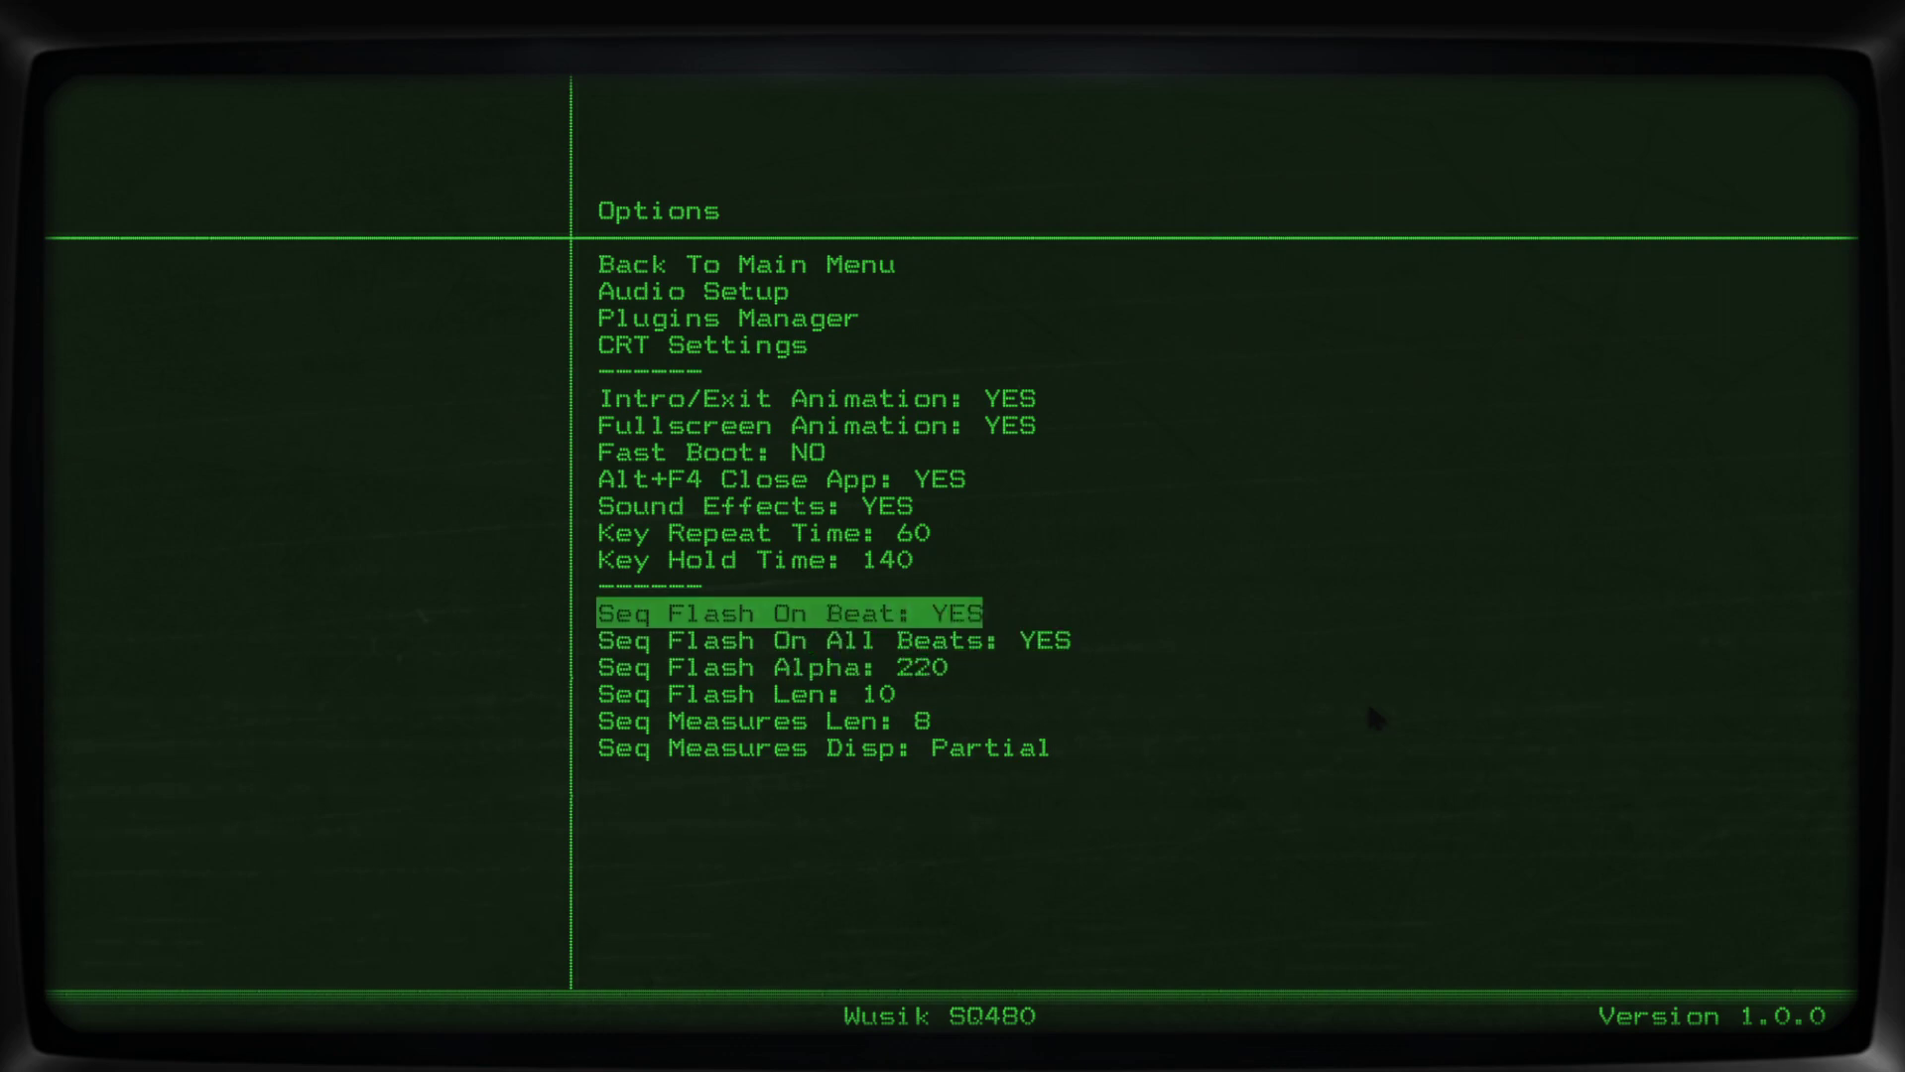
{"action": "key", "text": "Escape"}
{"action": "key", "text": "Return"}
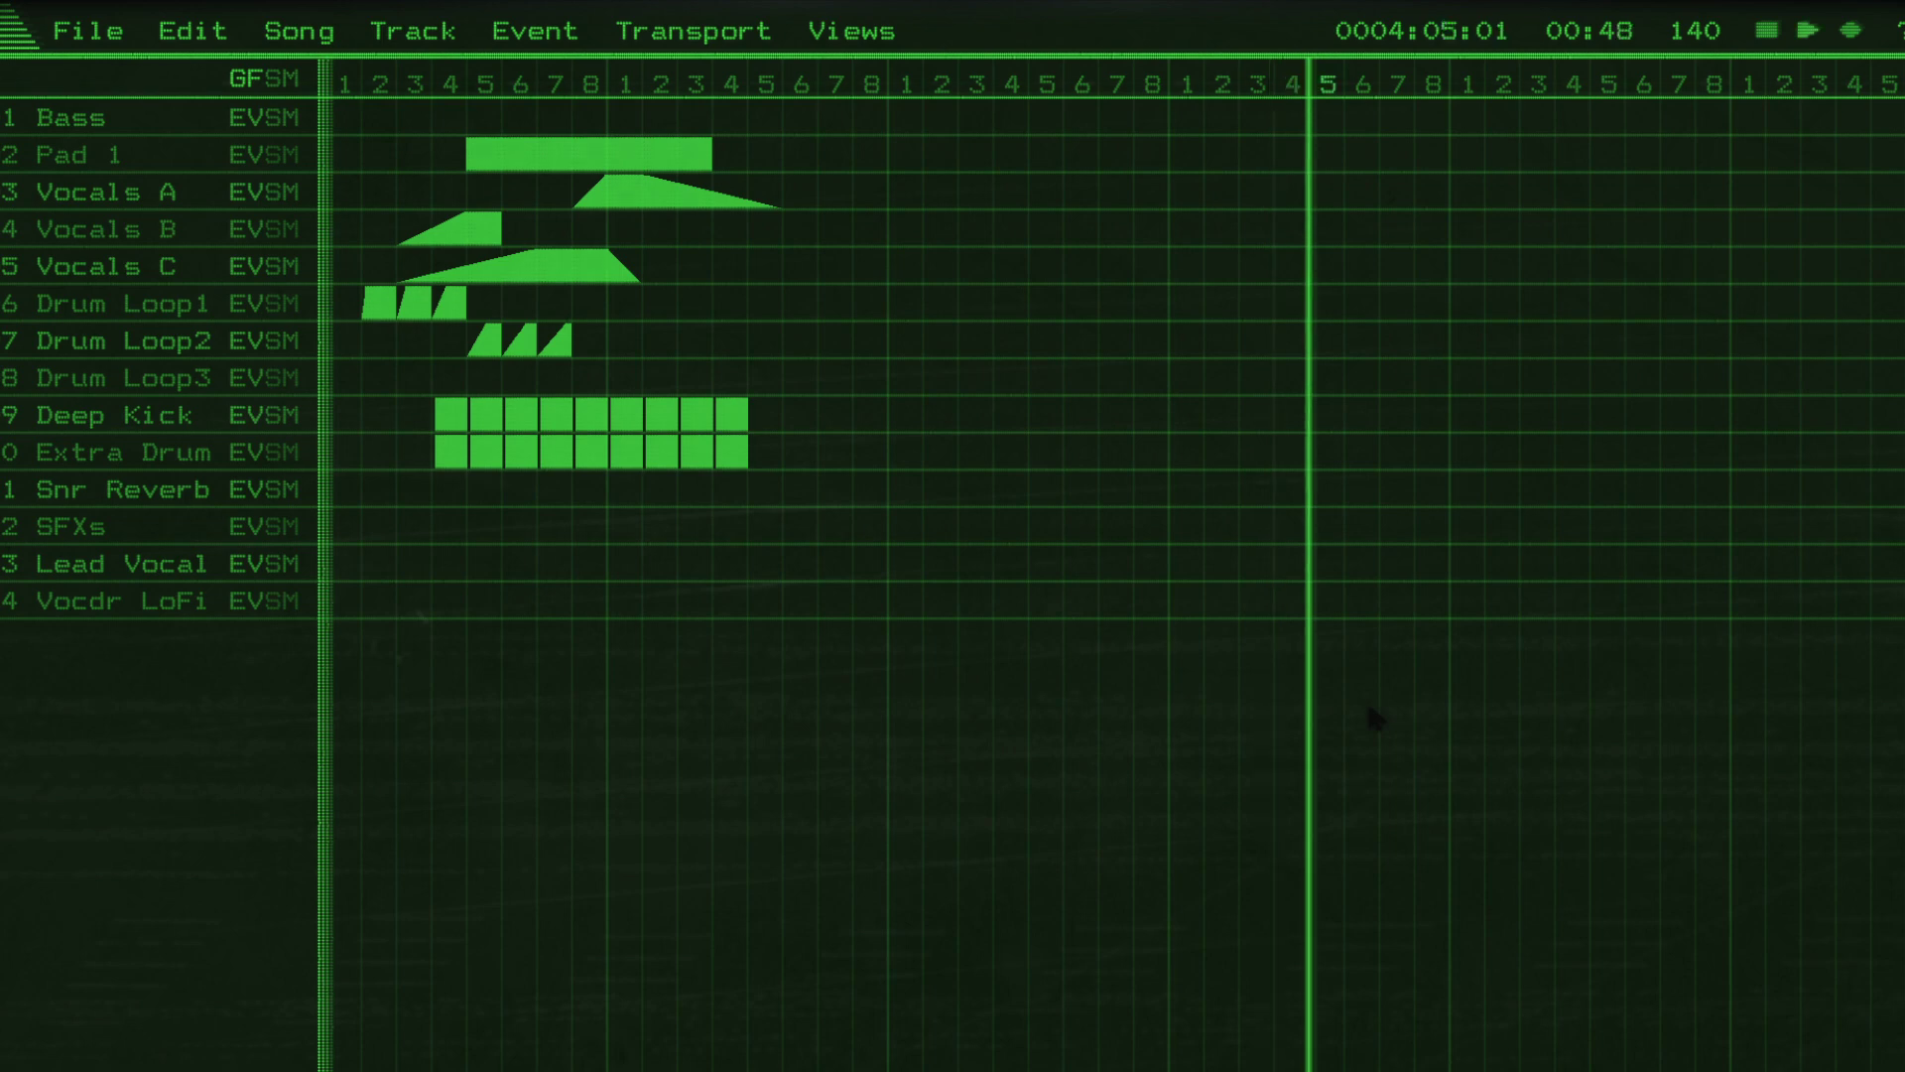
{"action": "key", "text": "Home"}
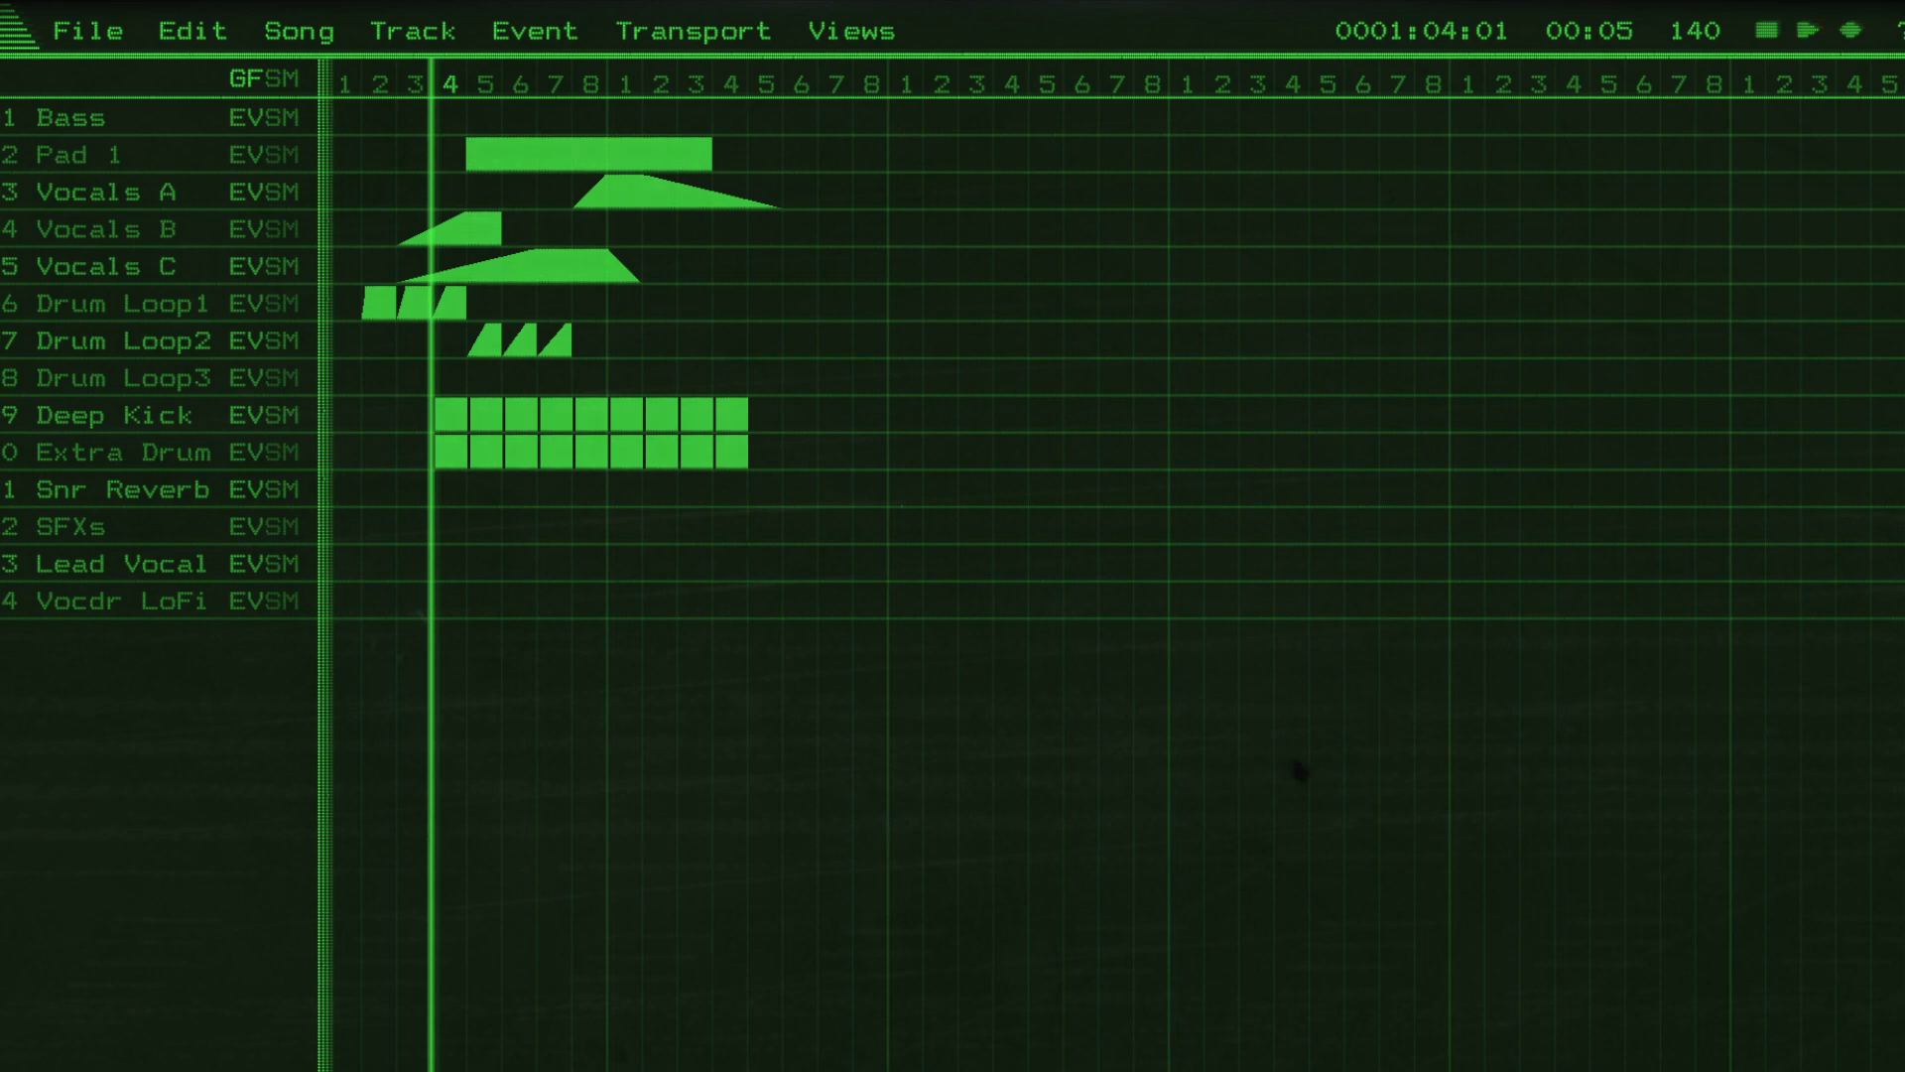
{"action": "key", "text": "space"}
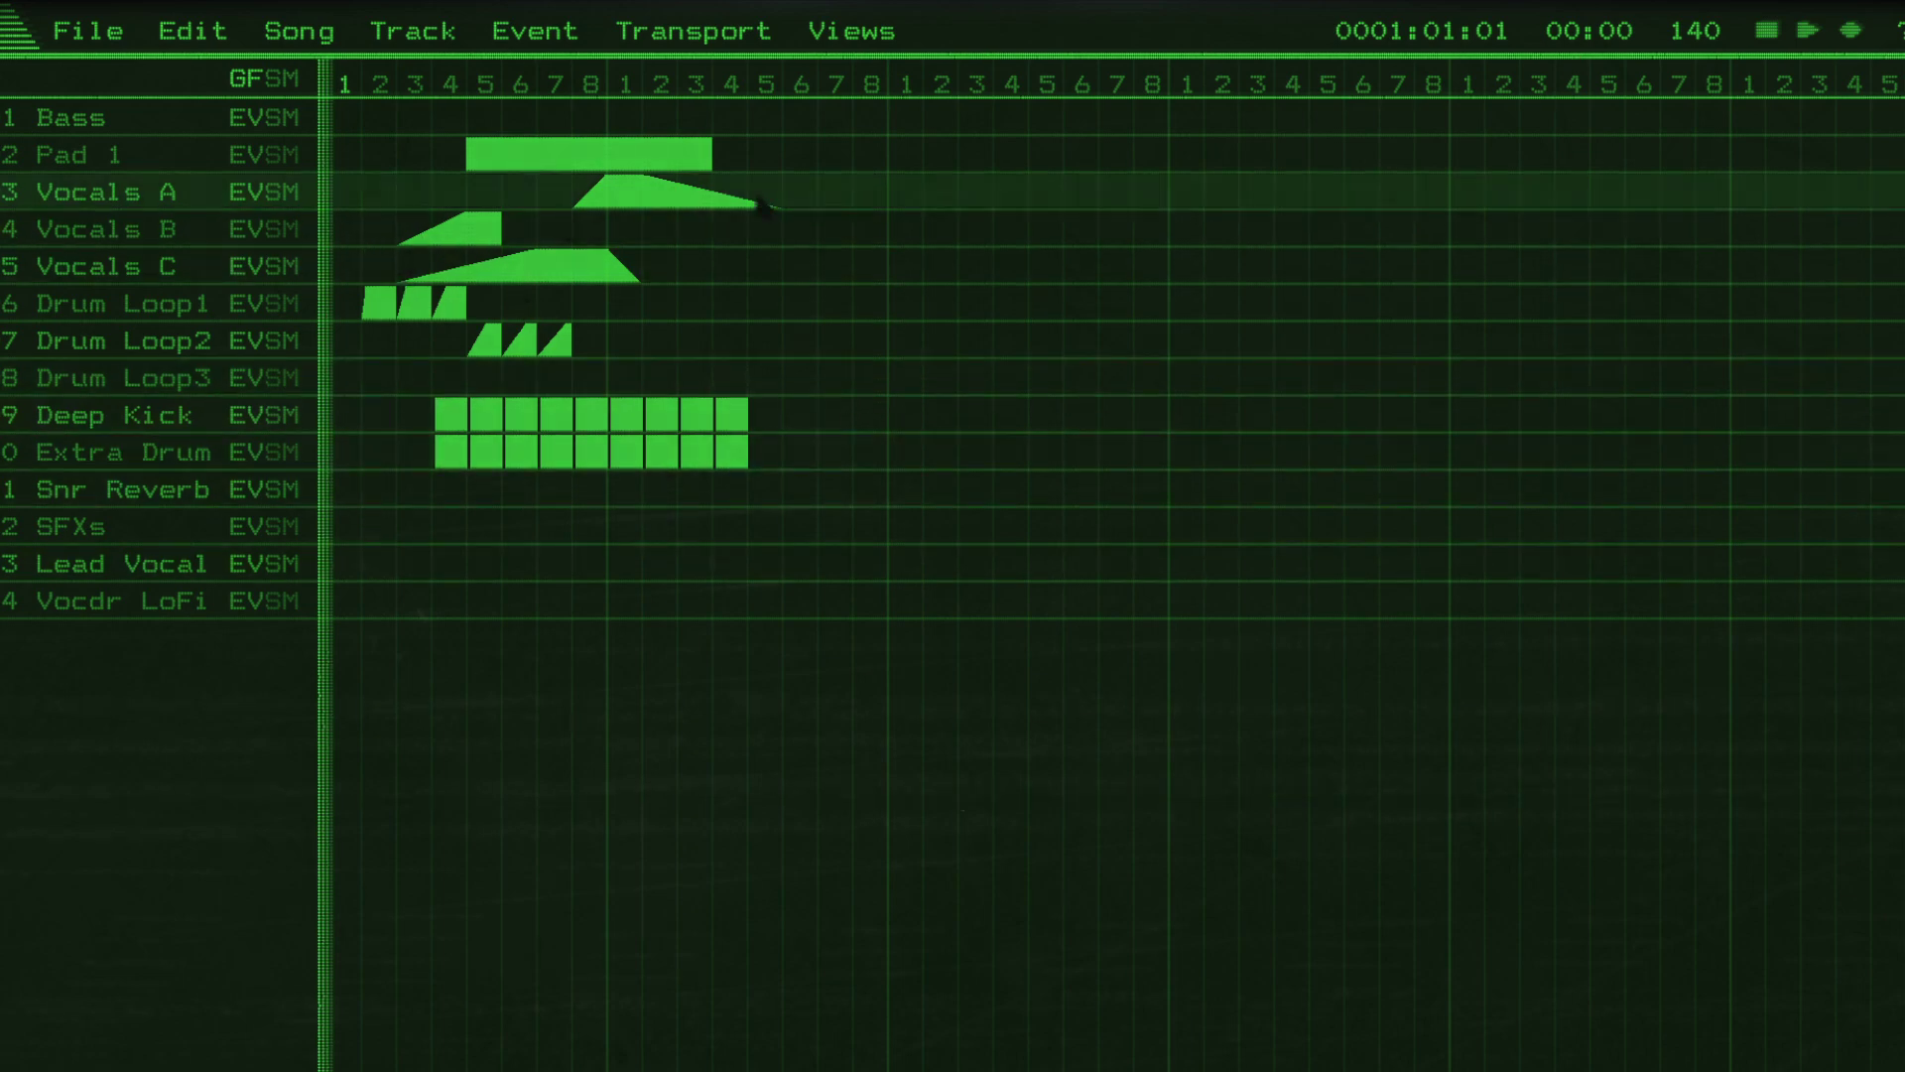
{"action": "left_click_drag", "start_coordinate": [762, 204], "coordinate": [780, 207]}
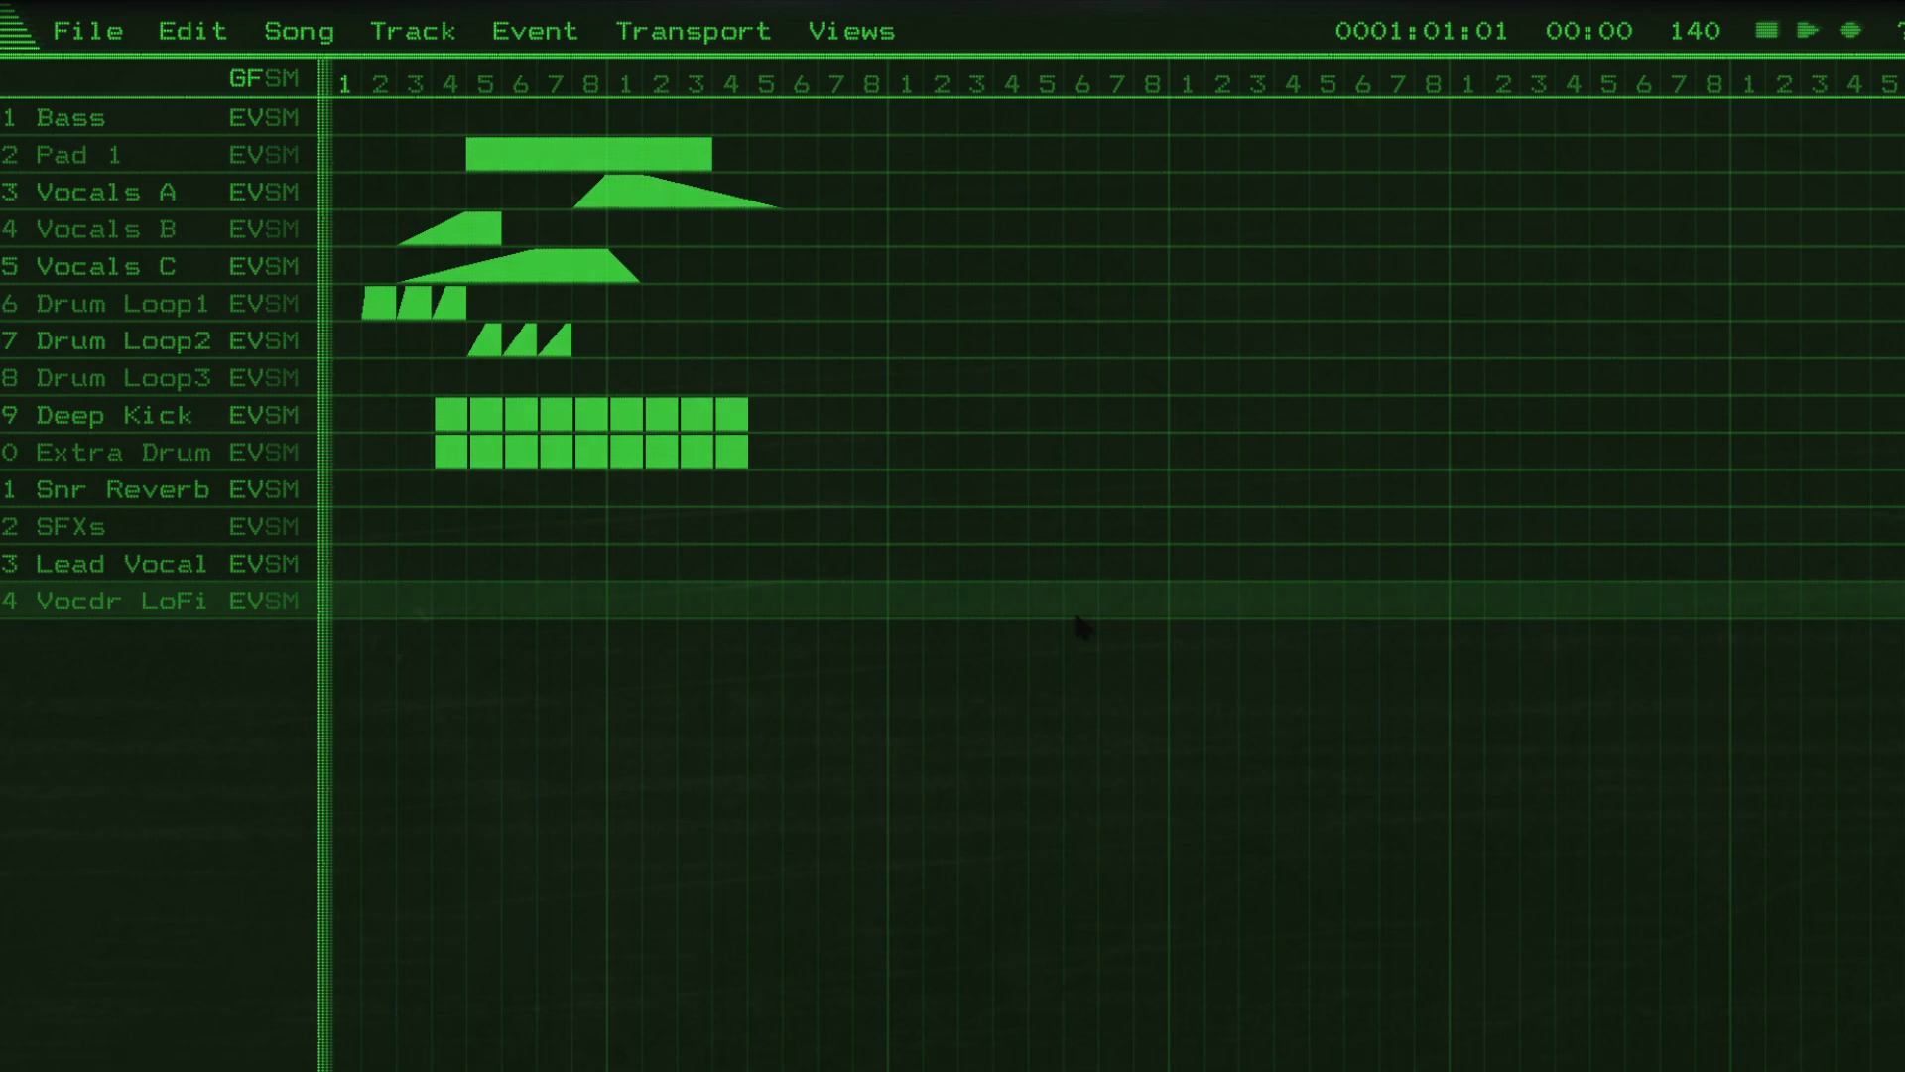
Review the project's file commands New, Save, Save As and Close without running any of them.
{"action": "key", "text": "alt+f"}
{"action": "key", "text": "Down"}
{"action": "key", "text": "Down"}
{"action": "key", "text": "Down"}
{"action": "key", "text": "Down"}
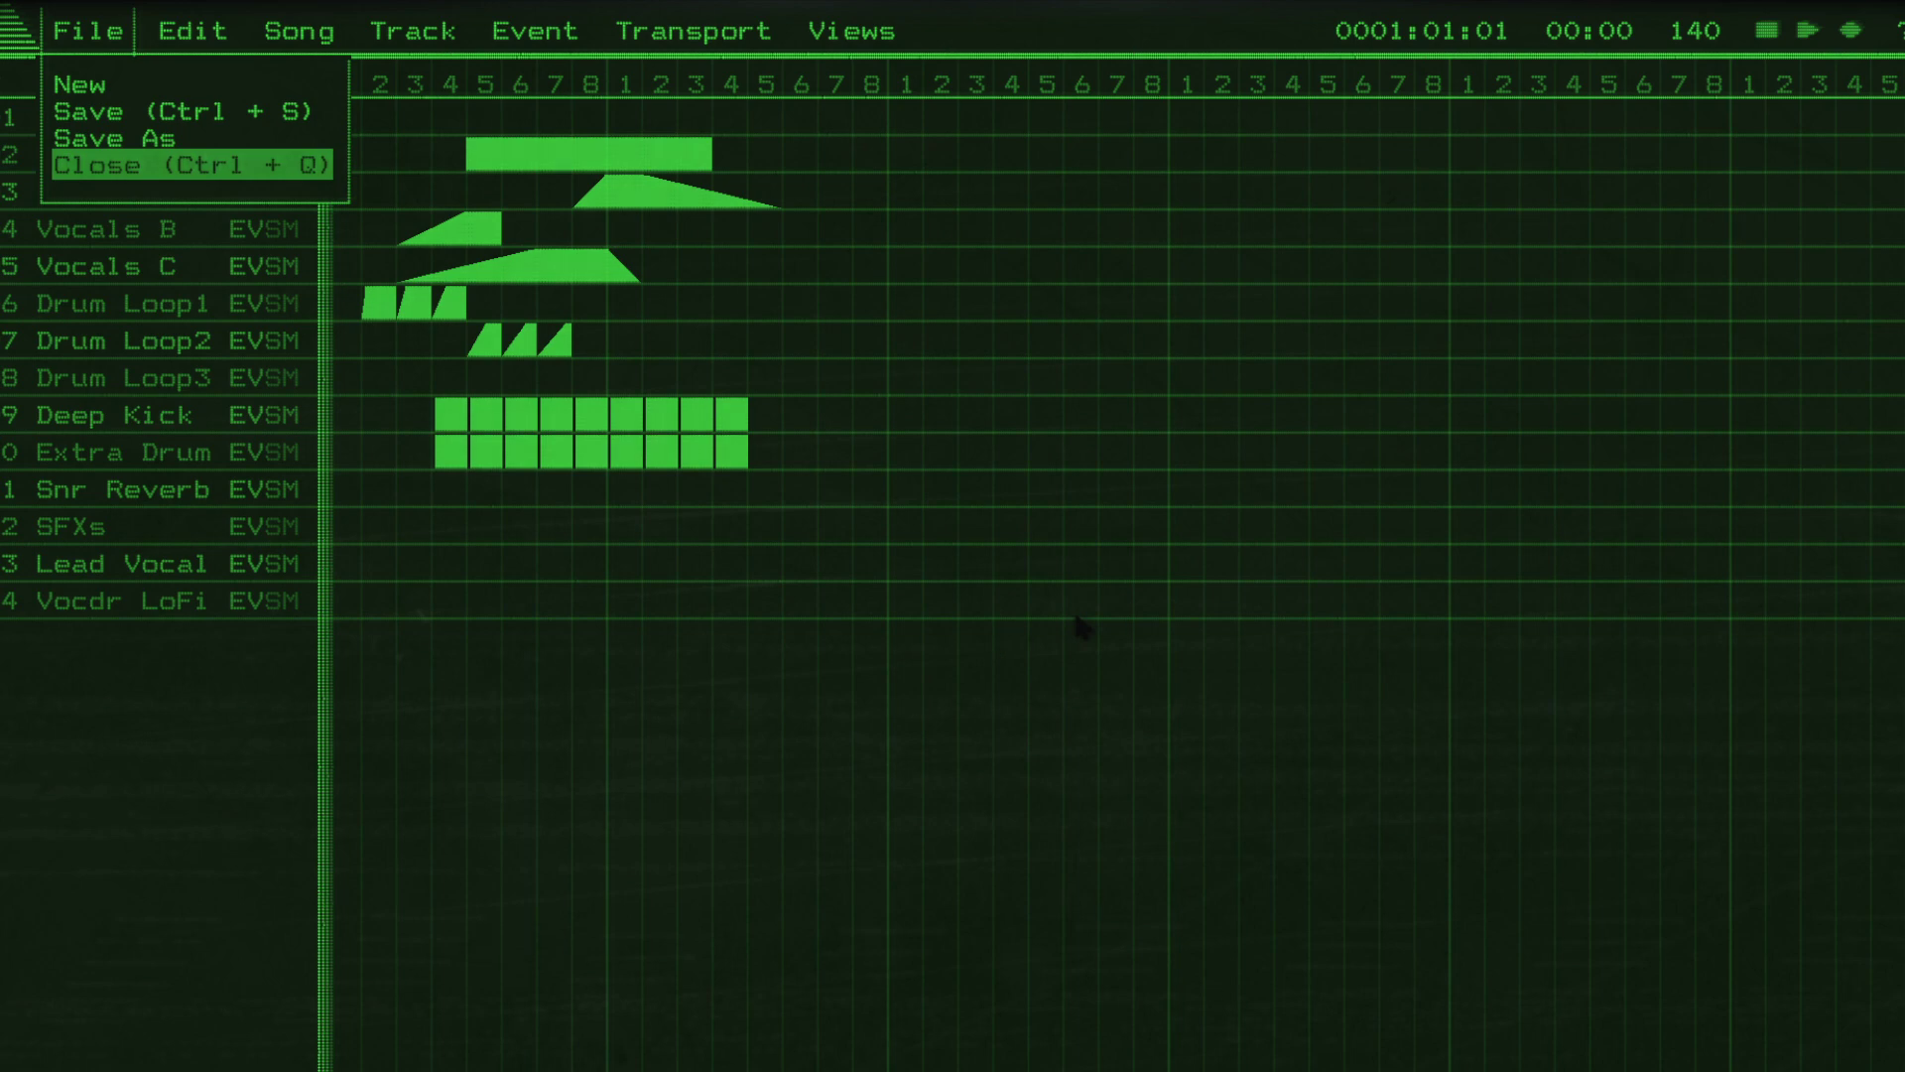
{"action": "key", "text": "Up"}
{"action": "key", "text": "Up"}
{"action": "key", "text": "Up"}
{"action": "key", "text": "Escape"}
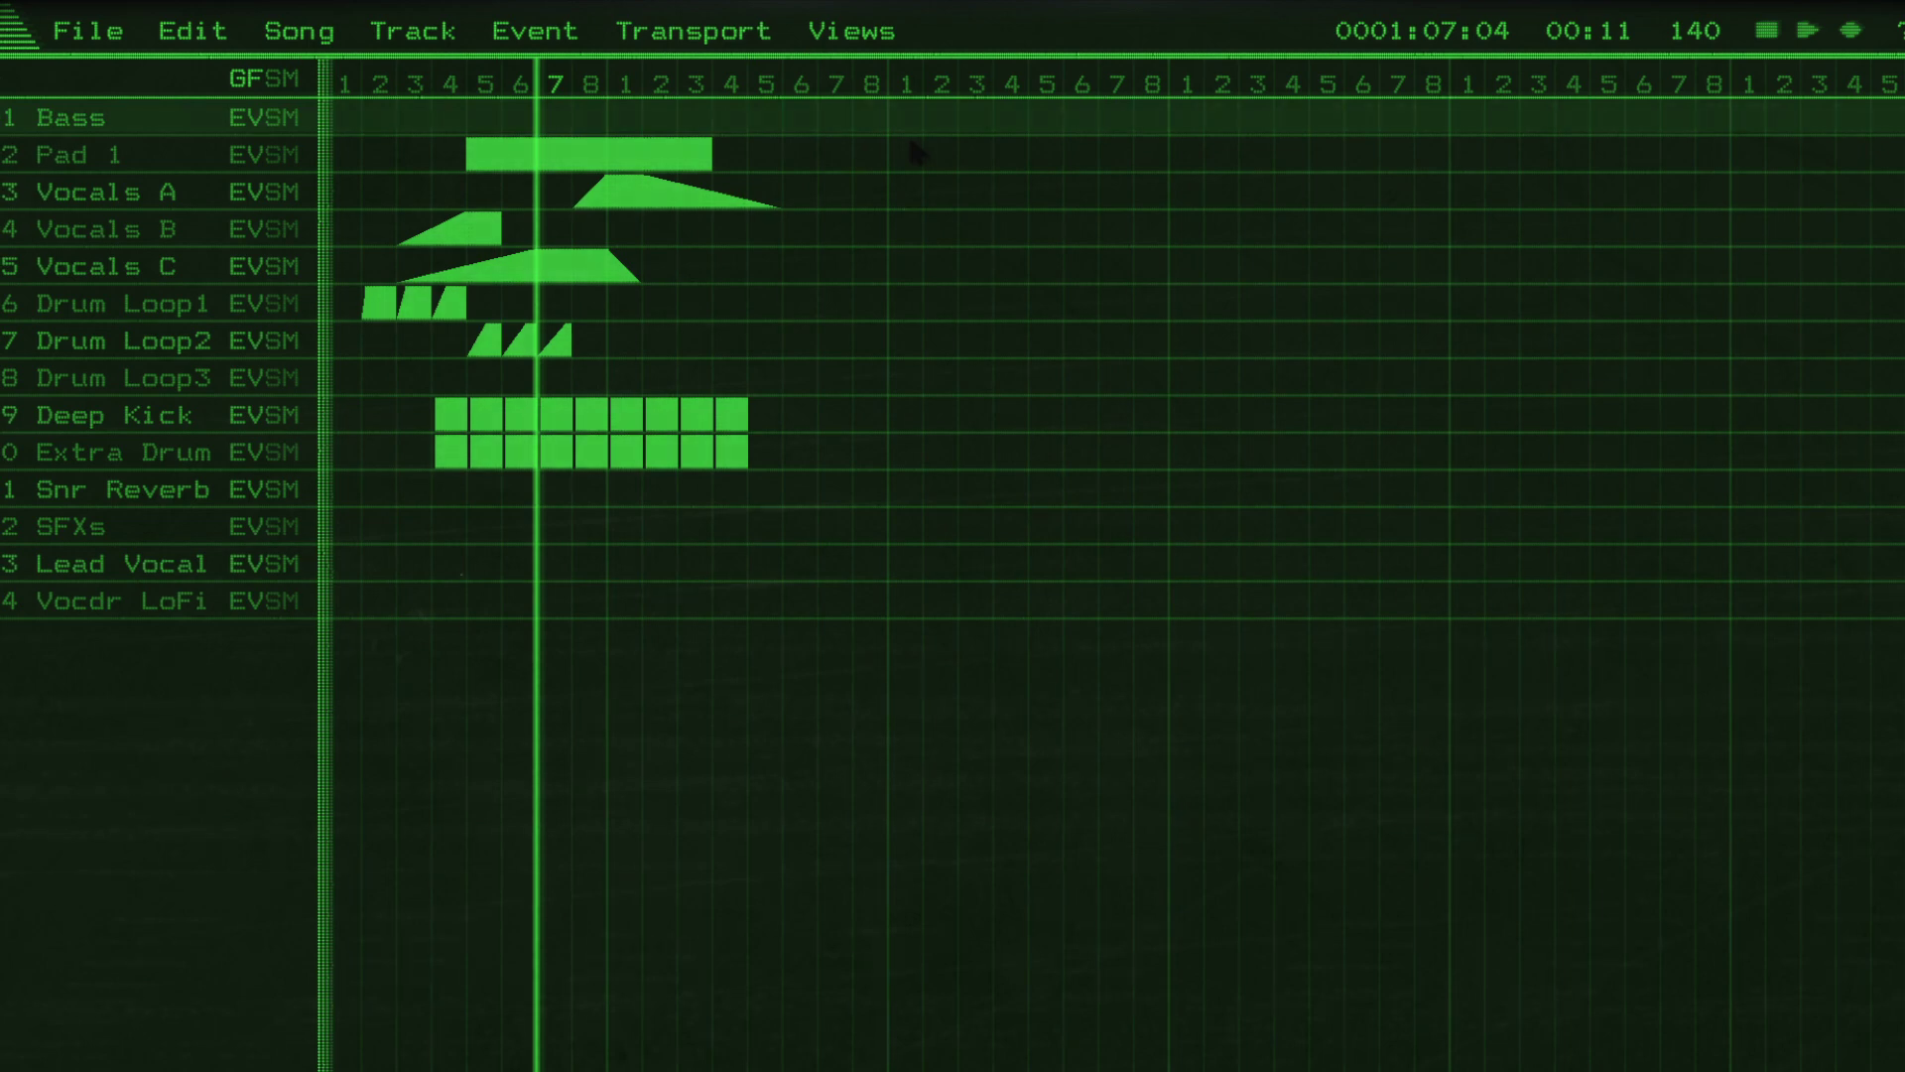
Close the current project to return to the main menu.
{"action": "key", "text": "alt+f"}
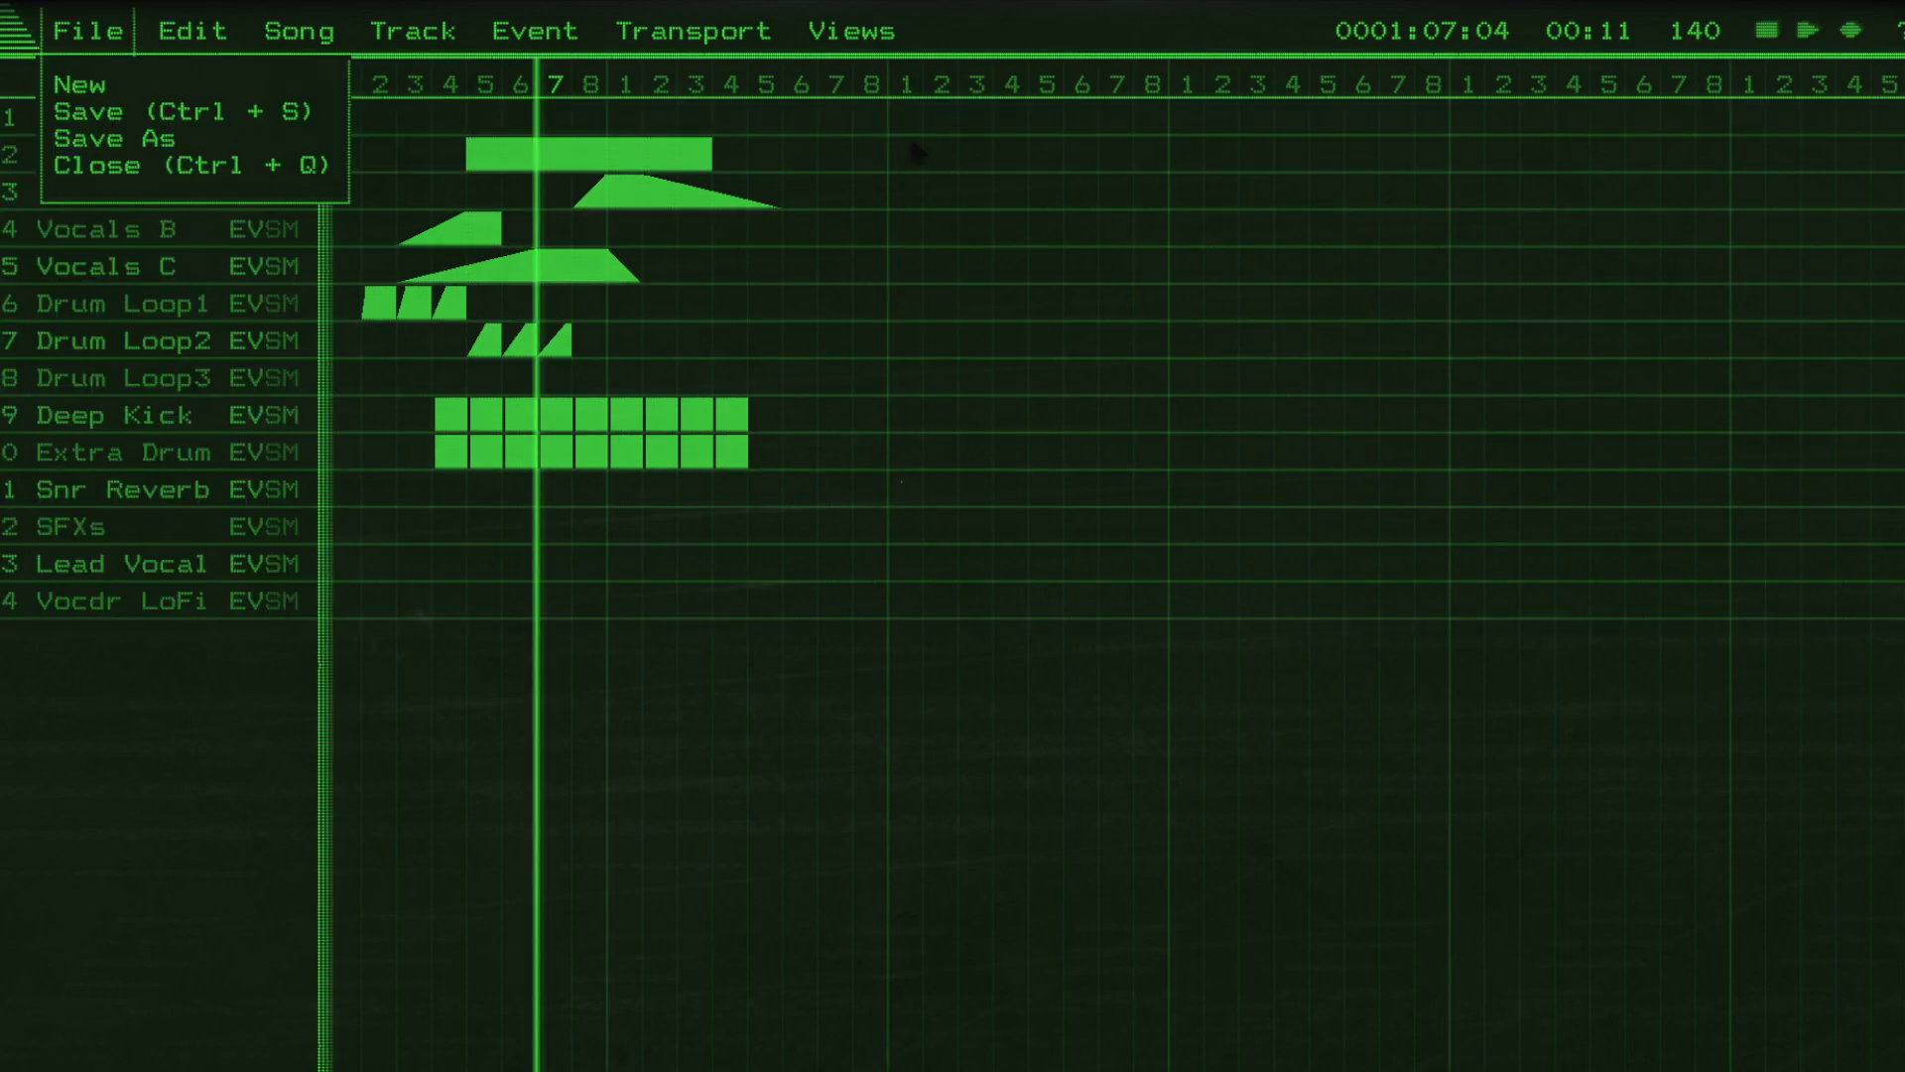
{"action": "key", "text": "Escape"}
{"action": "key", "text": "alt+f"}
{"action": "key", "text": "Down"}
{"action": "key", "text": "Down"}
{"action": "key", "text": "Down"}
{"action": "key", "text": "Down"}
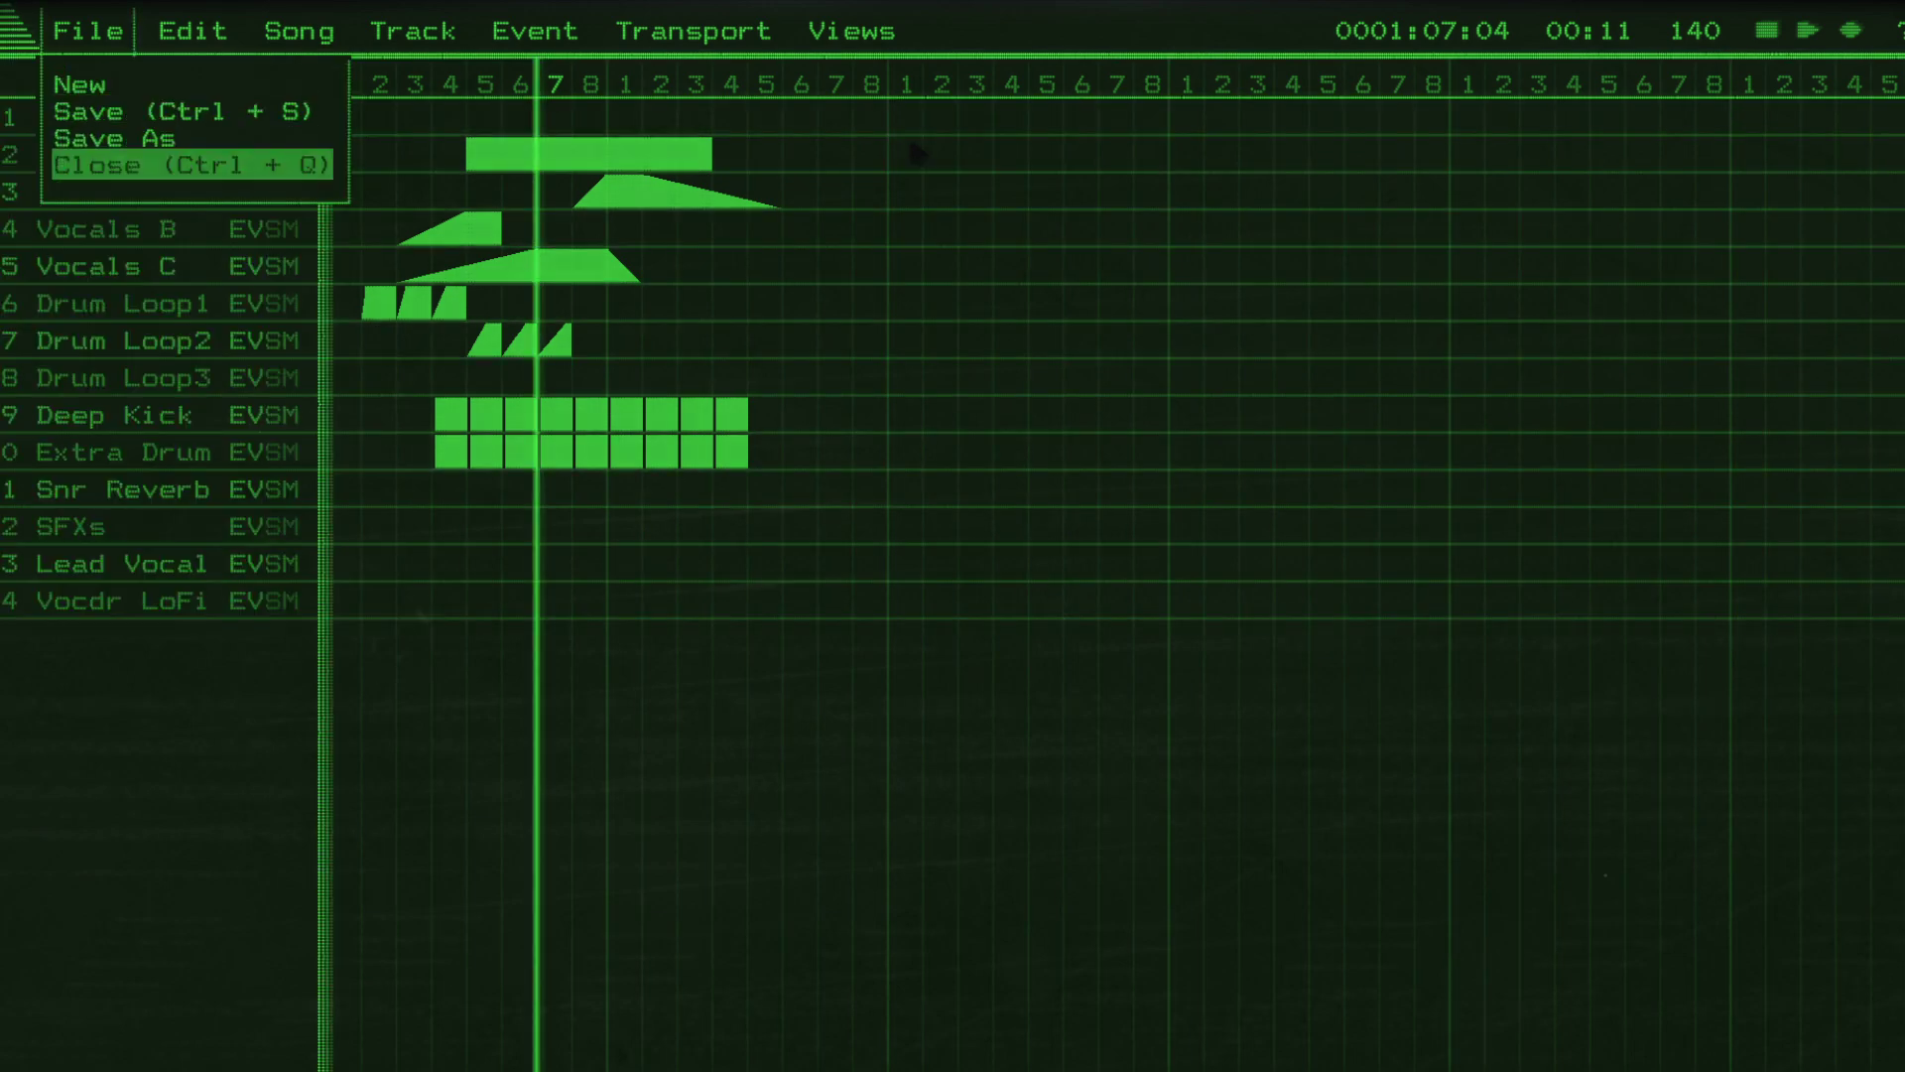
{"action": "key", "text": "Return"}
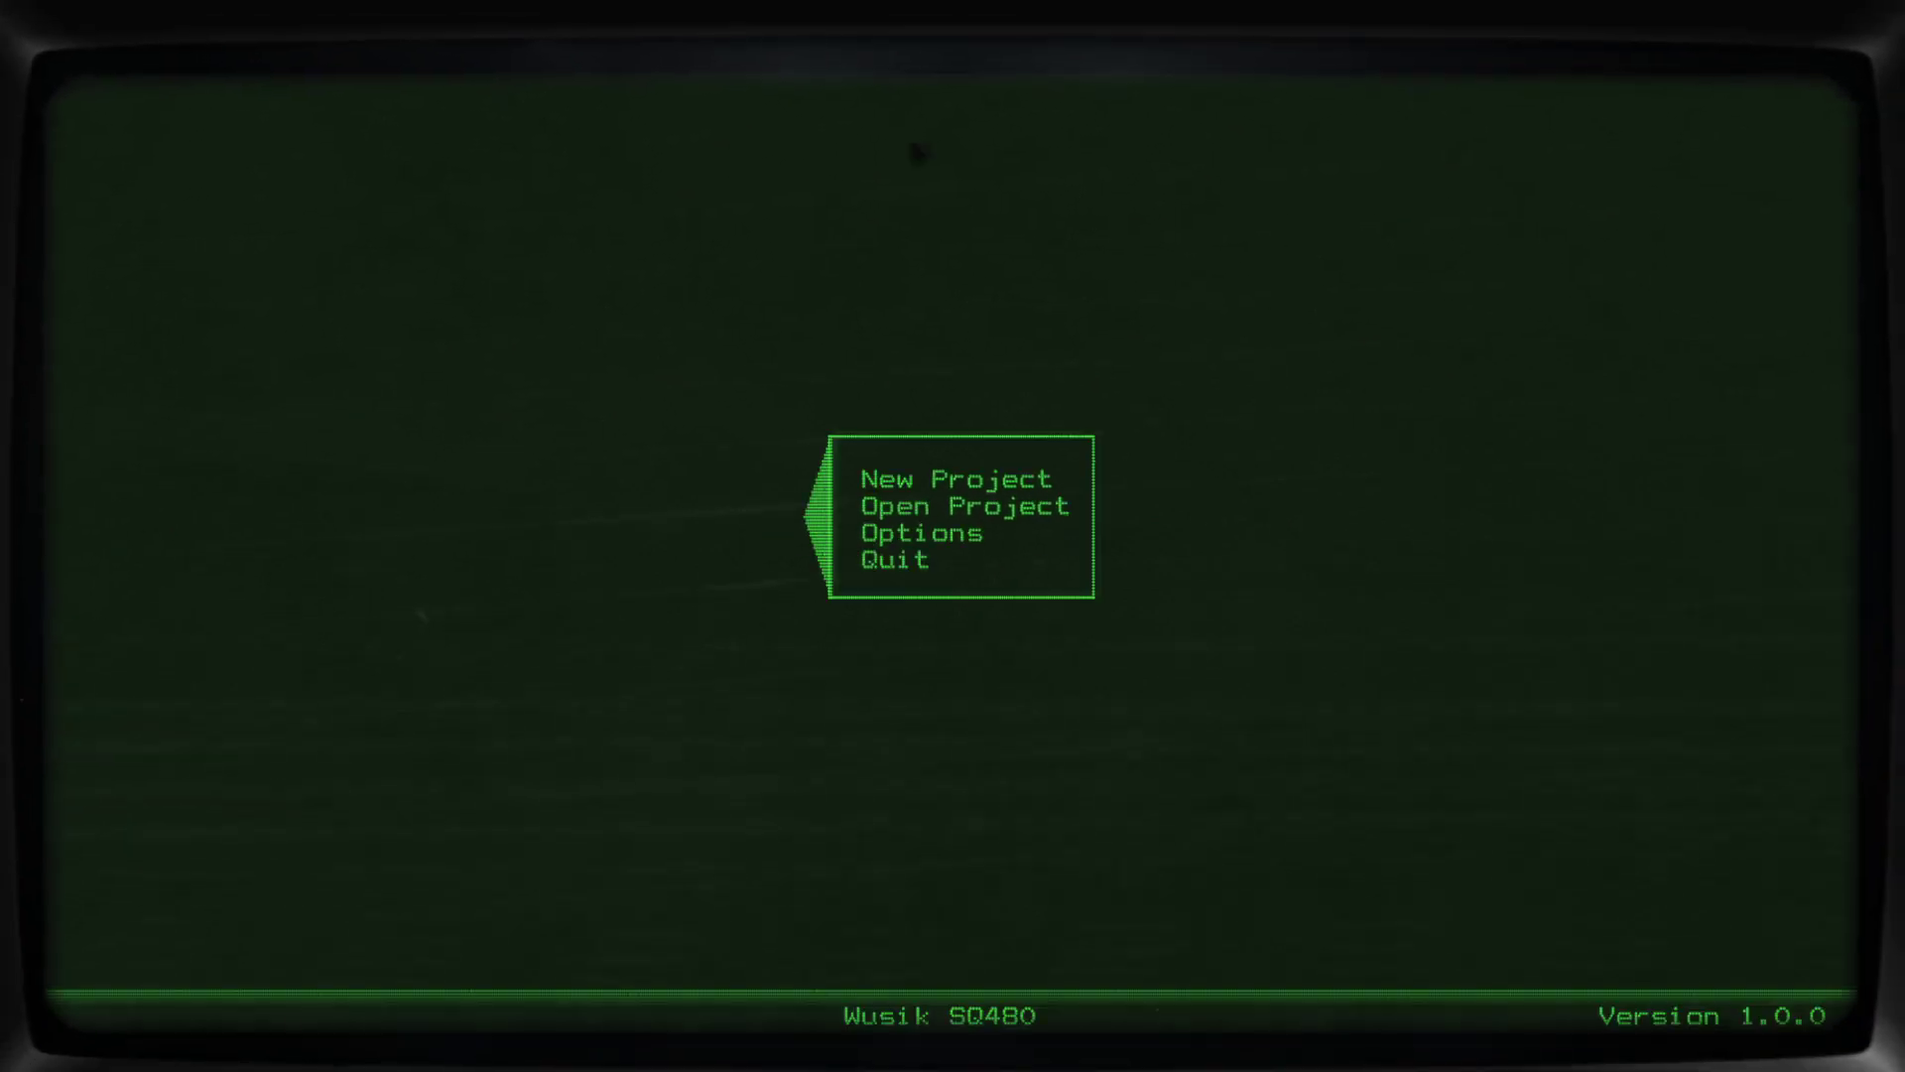
Open the CRT Settings from the Options and set Mouse Cursor to Alternative.
{"action": "key", "text": "Up"}
{"action": "key", "text": "Up"}
{"action": "key", "text": "Return"}
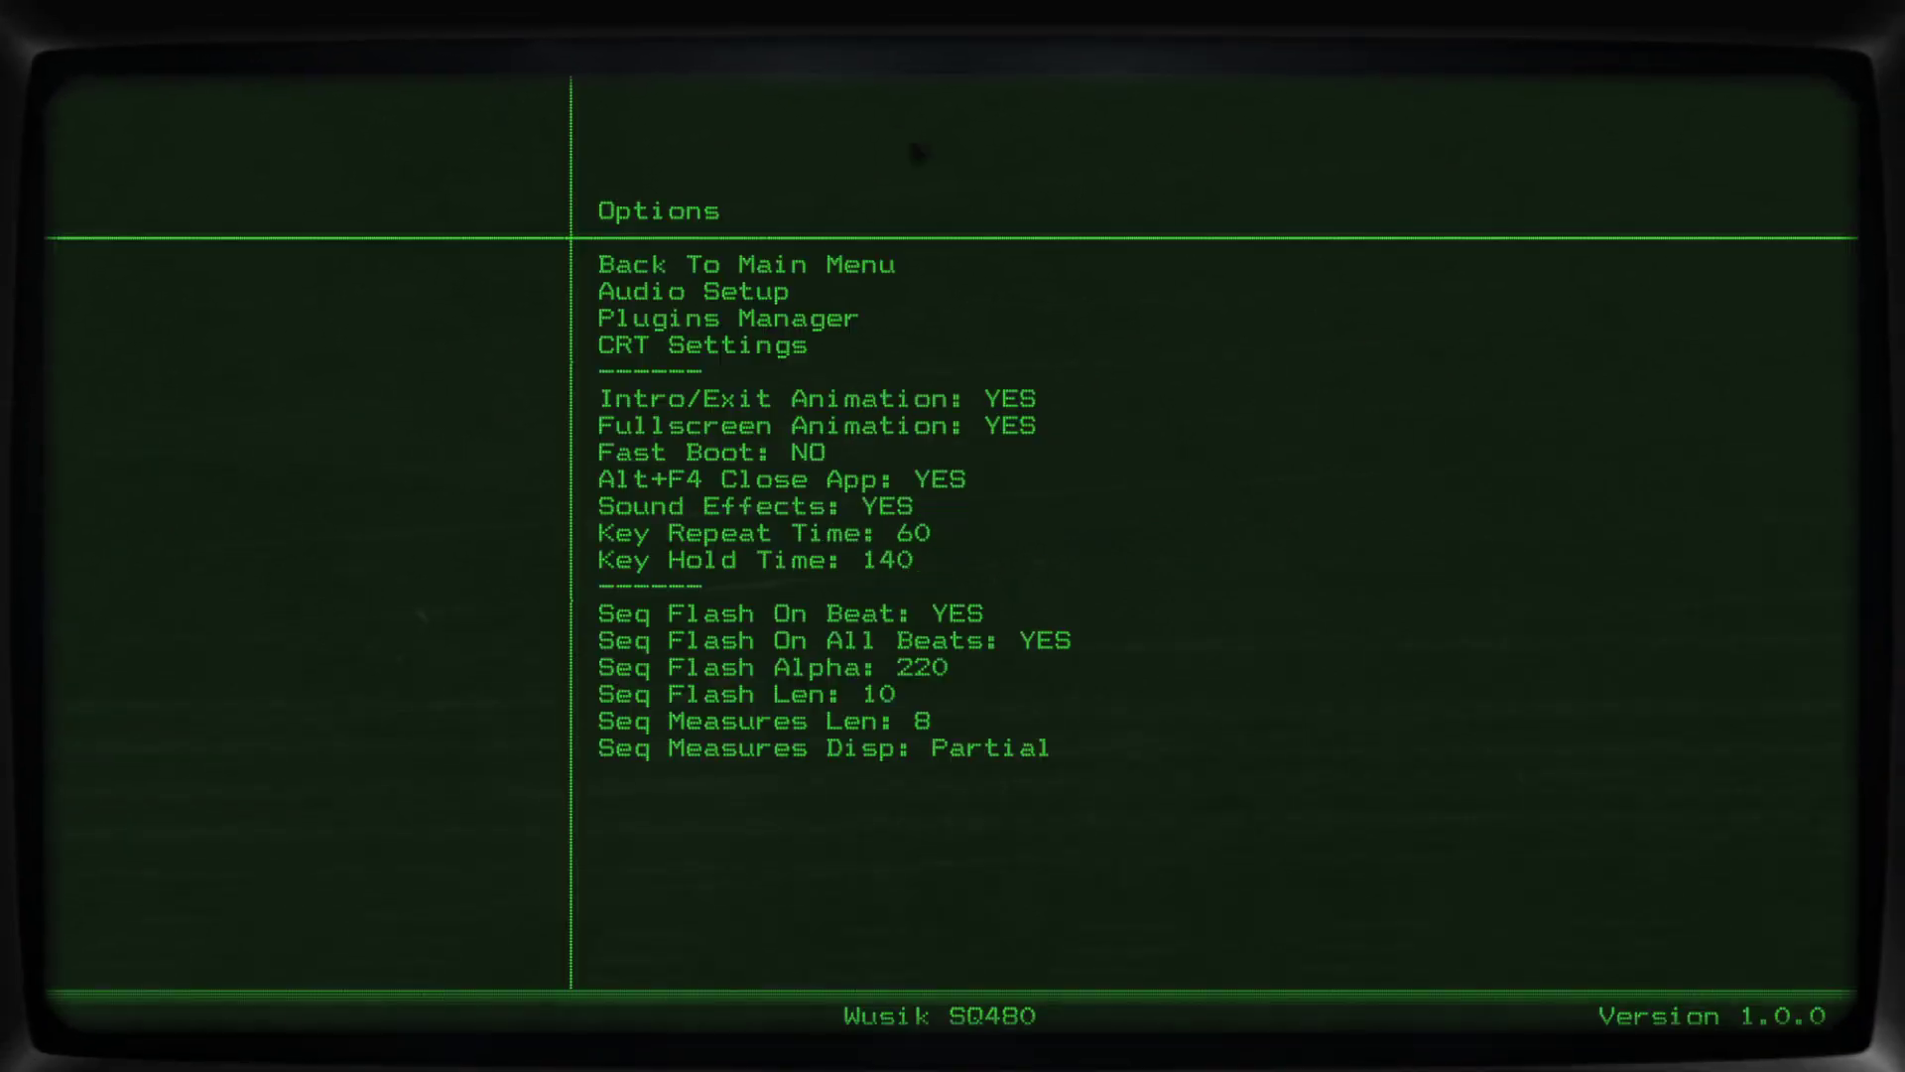
{"action": "key", "text": "Down"}
{"action": "key", "text": "Down"}
{"action": "key", "text": "Down"}
{"action": "key", "text": "Return"}
{"action": "key", "text": "Down"}
{"action": "key", "text": "Down"}
{"action": "key", "text": "Down"}
{"action": "key", "text": "Down"}
{"action": "key", "text": "Down"}
{"action": "key", "text": "Down"}
{"action": "key", "text": "Down"}
{"action": "key", "text": "Down"}
{"action": "key", "text": "Down"}
{"action": "key", "text": "Down"}
{"action": "key", "text": "Down"}
{"action": "key", "text": "Down"}
{"action": "key", "text": "Down"}
{"action": "key", "text": "Down"}
{"action": "key", "text": "Down"}
{"action": "key", "text": "Down"}
{"action": "key", "text": "Down"}
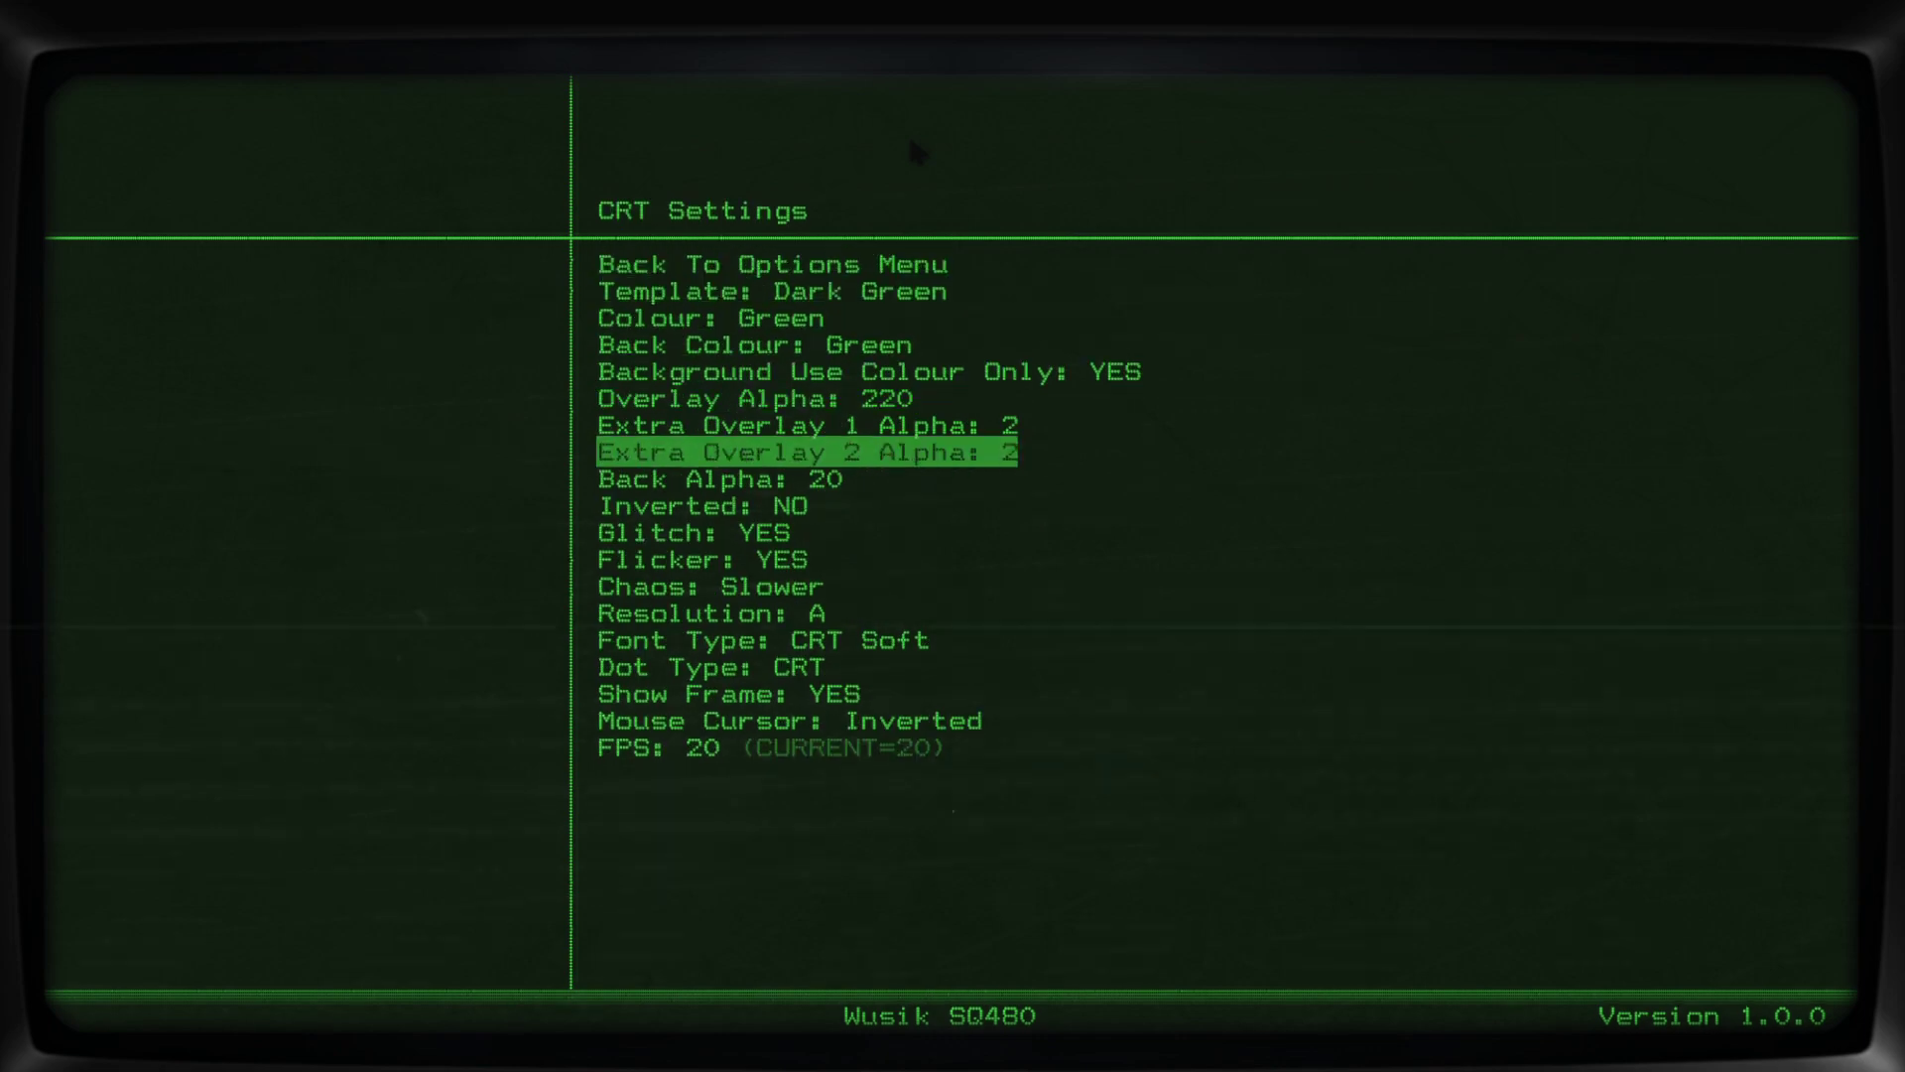
{"action": "key", "text": "Return"}
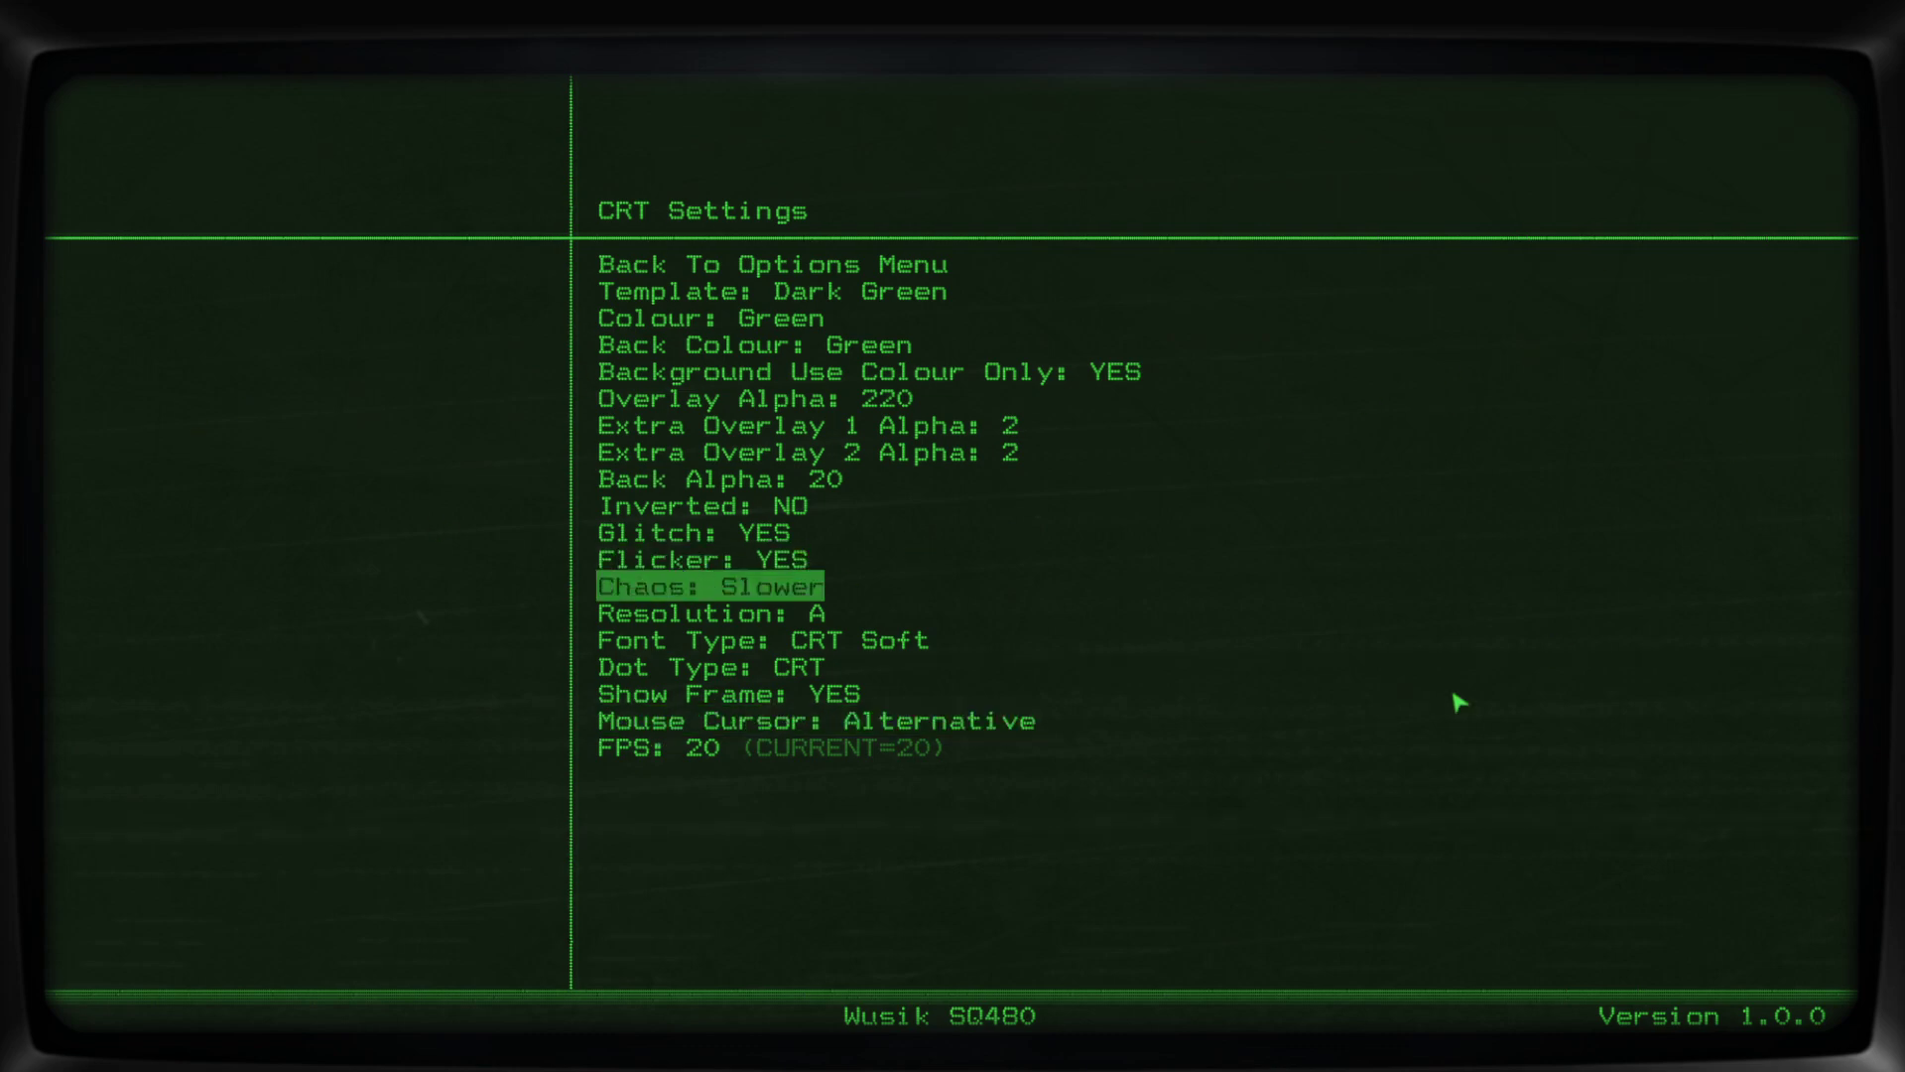
{"action": "key", "text": "Down"}
{"action": "key", "text": "Up"}
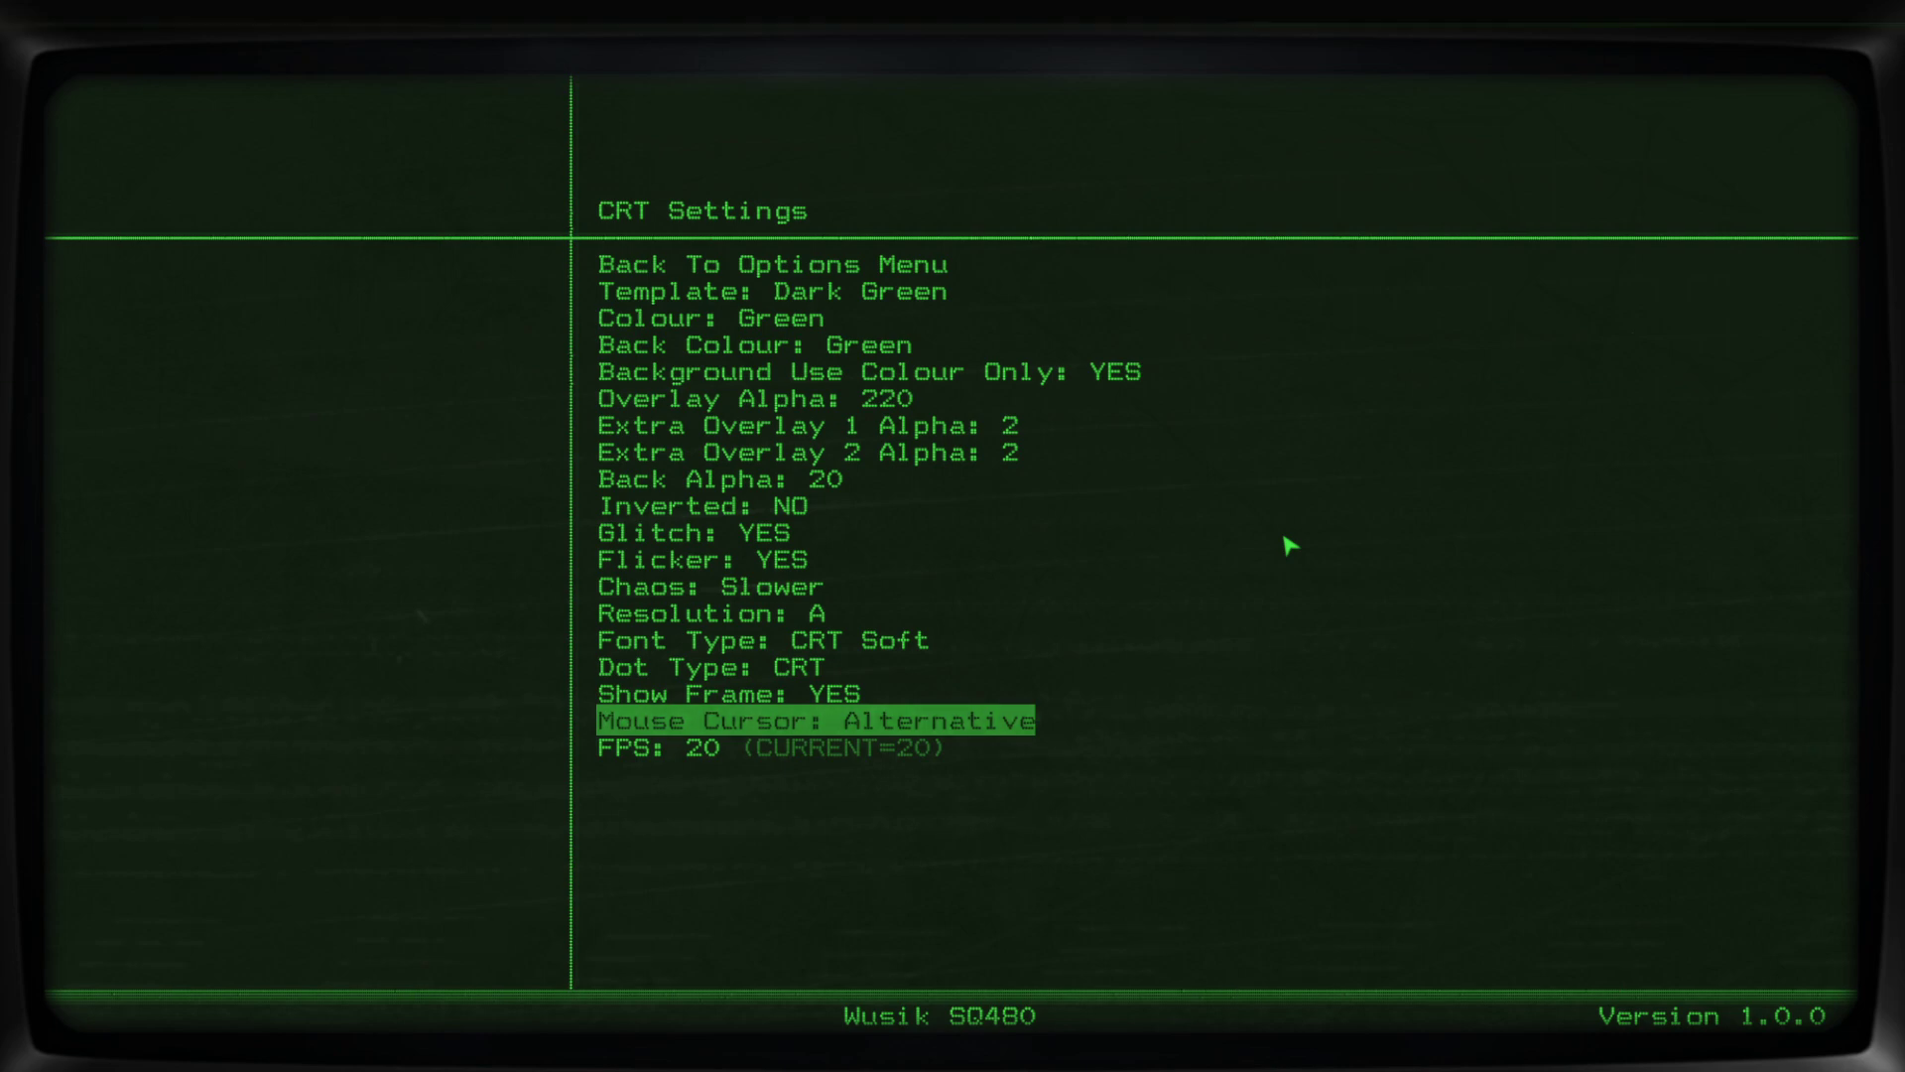
Look over the CRT Settings entries from FPS through Template to Overlay Alpha and return to the Options.
{"action": "key", "text": "Down"}
{"action": "key", "text": "Down"}
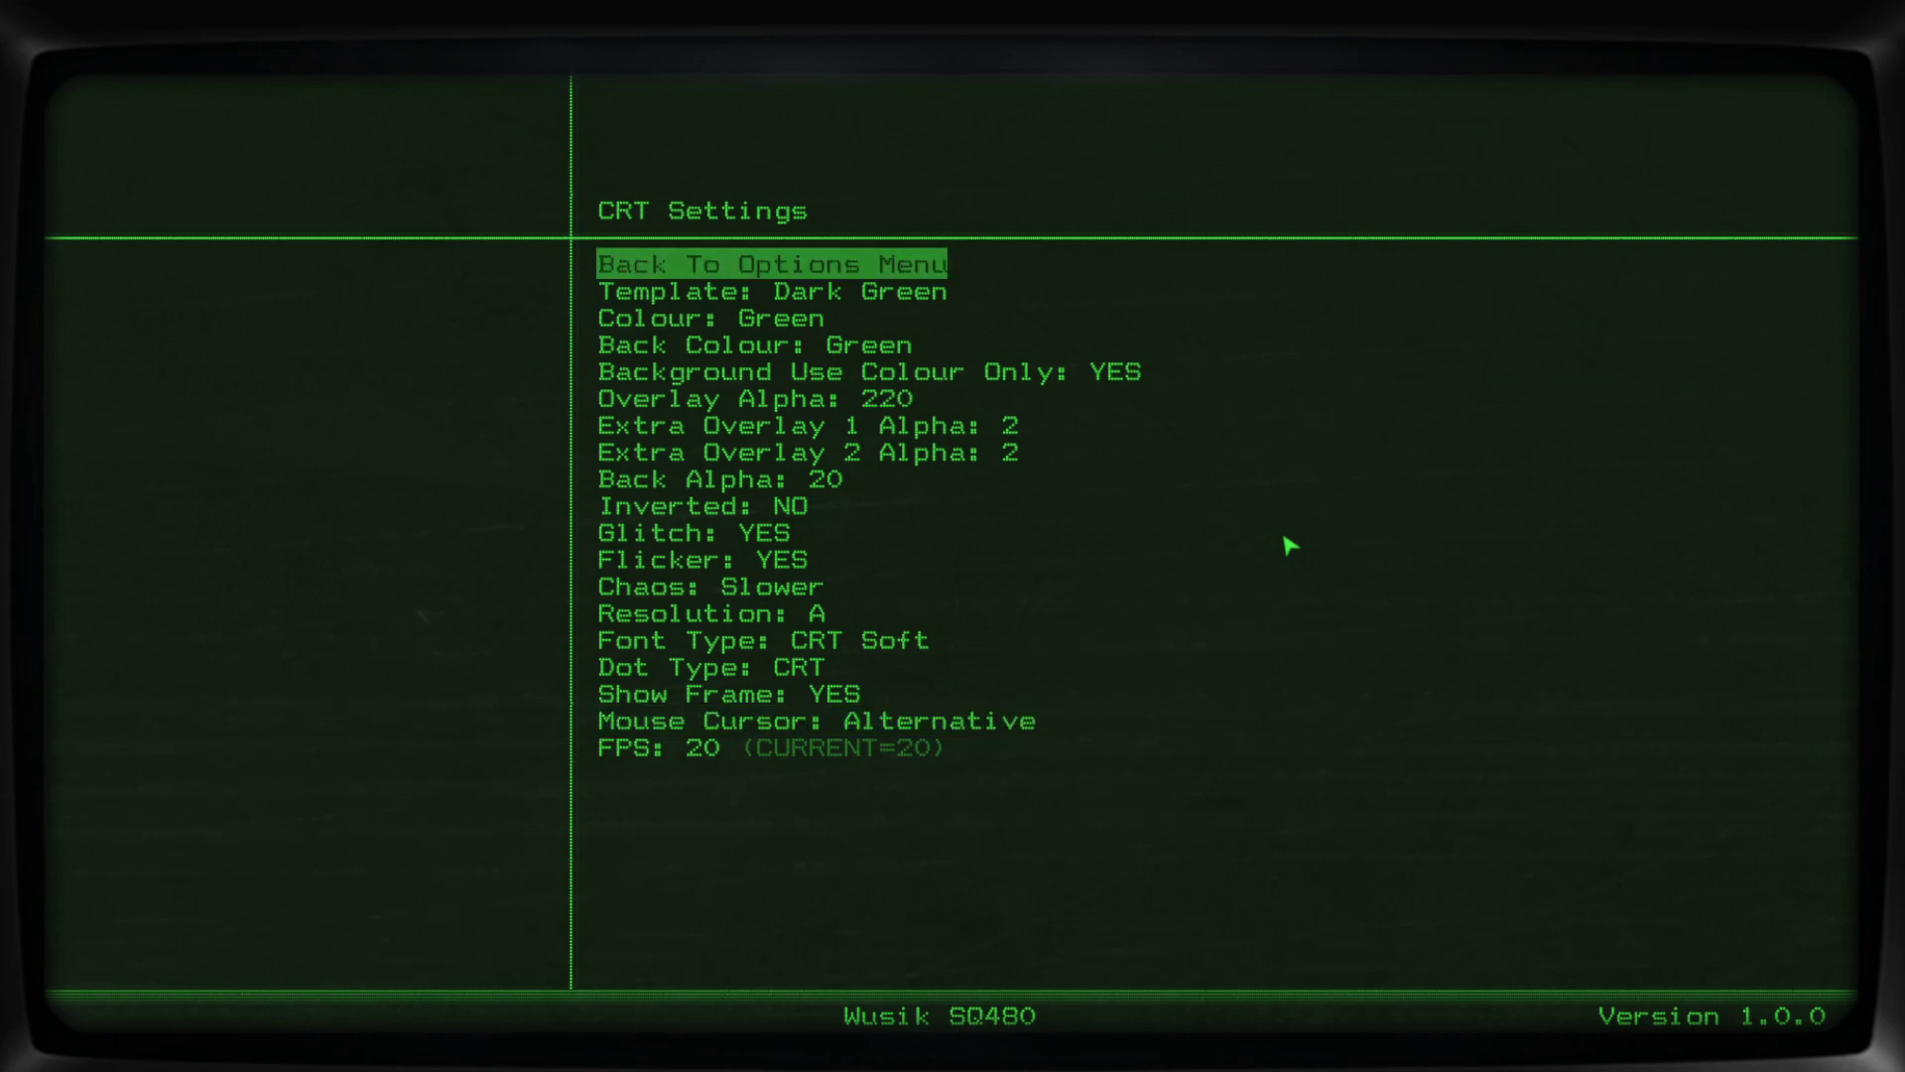
{"action": "key", "text": "Down"}
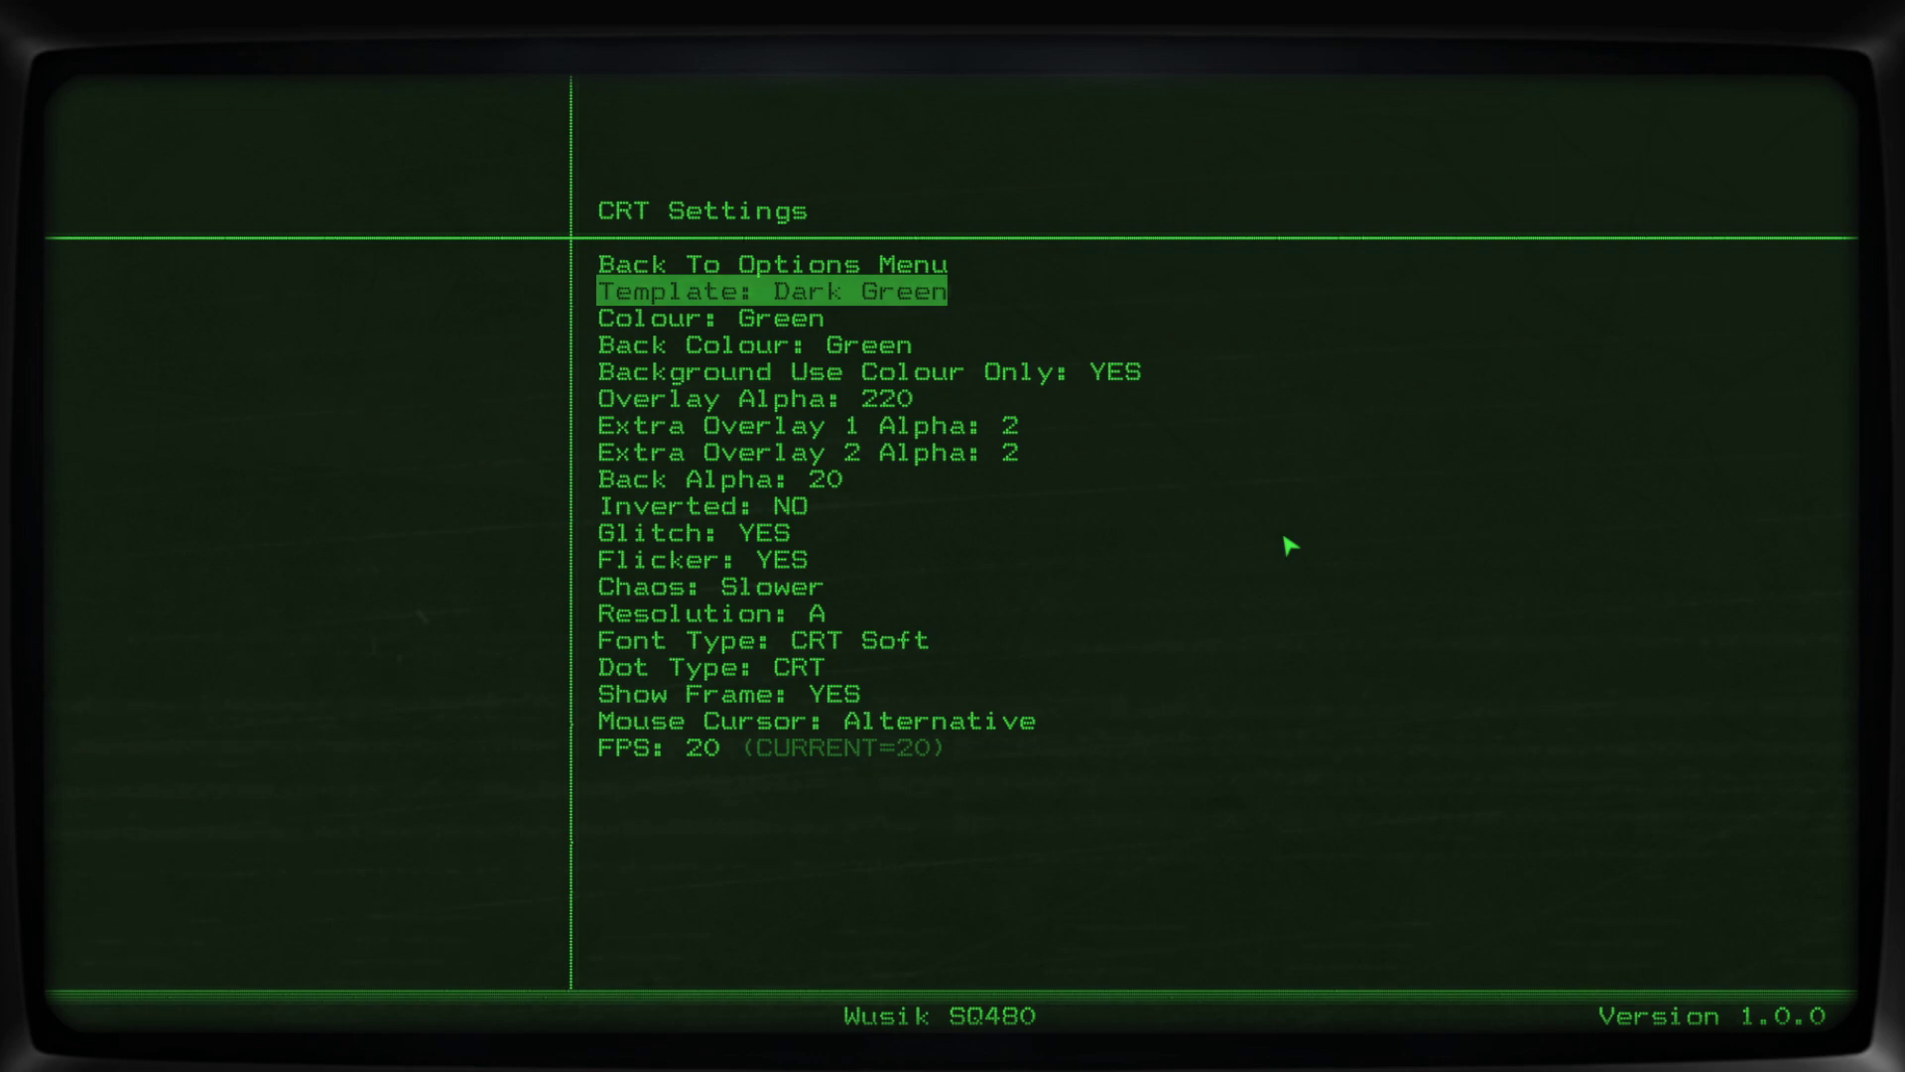
{"action": "key", "text": "Down"}
{"action": "key", "text": "Down"}
{"action": "key", "text": "Down"}
{"action": "key", "text": "Down"}
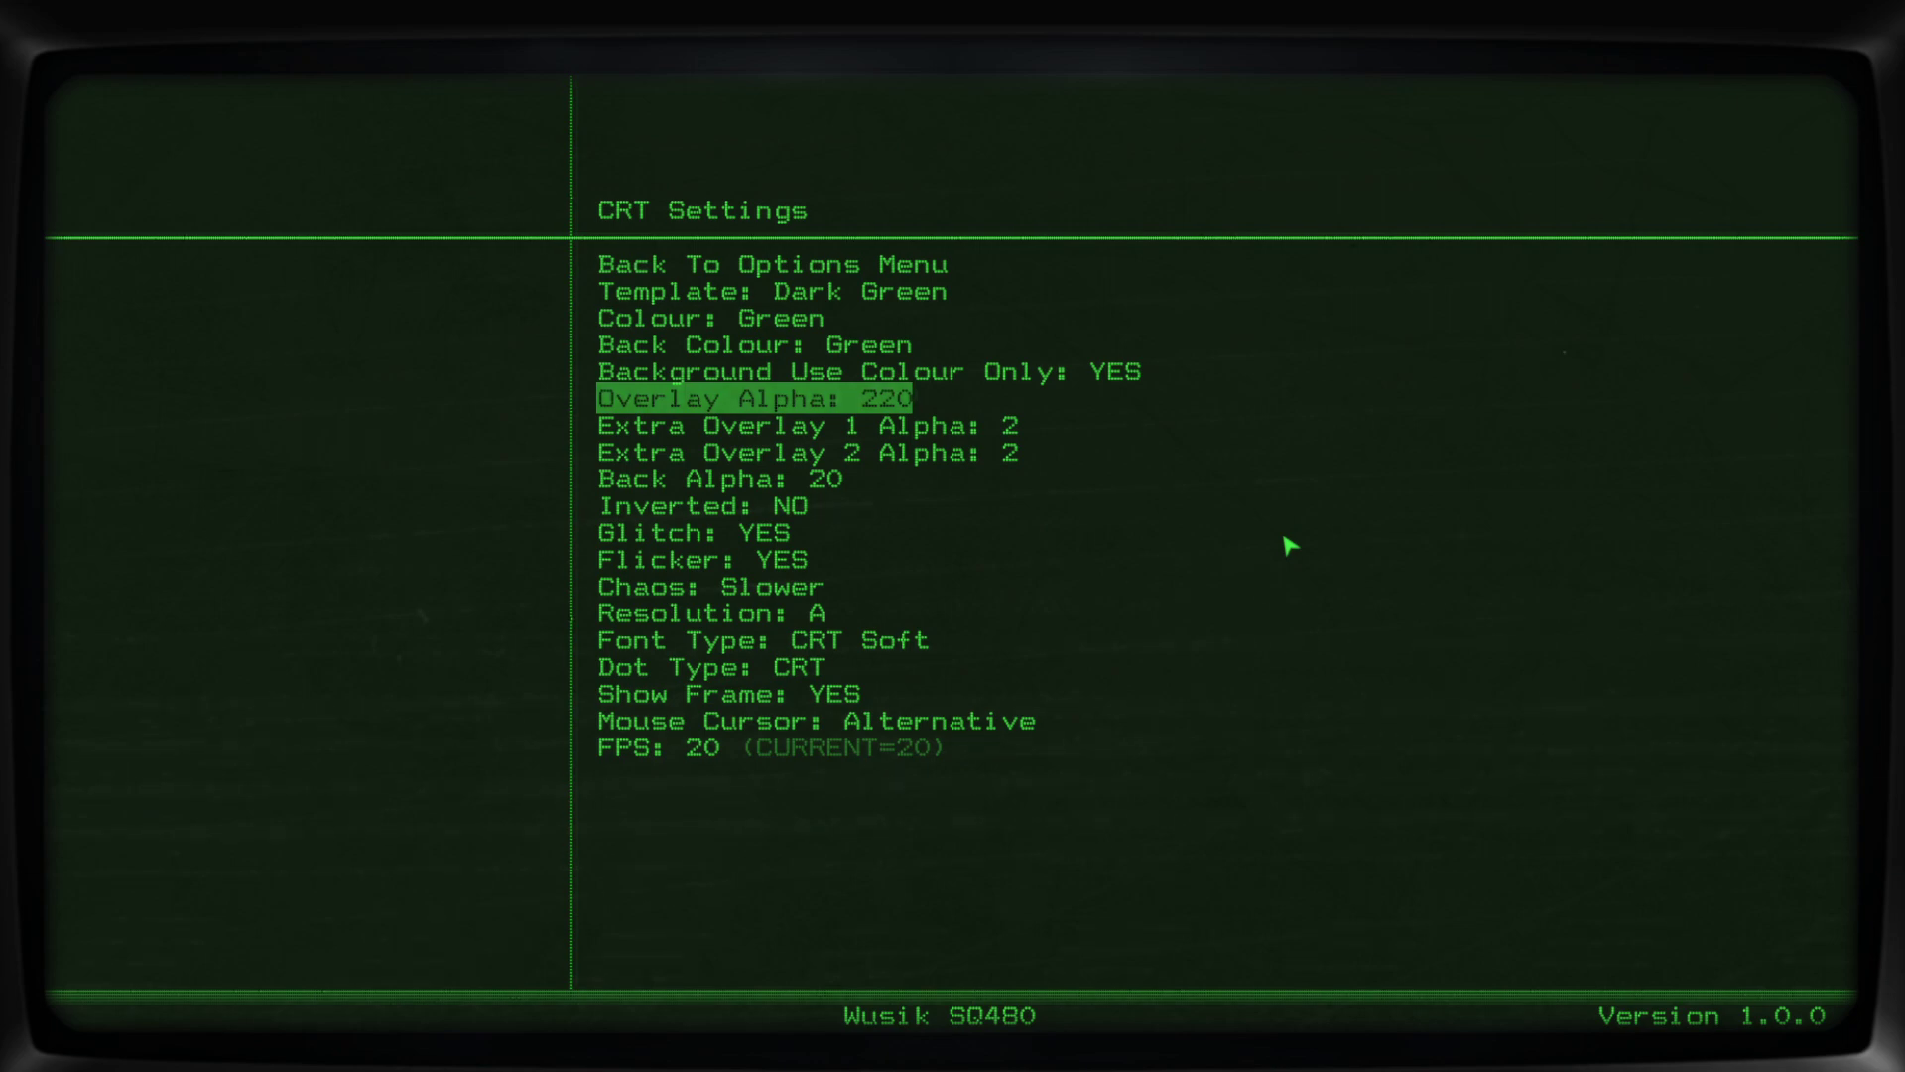
{"action": "key", "text": "Home"}
{"action": "key", "text": "Return"}
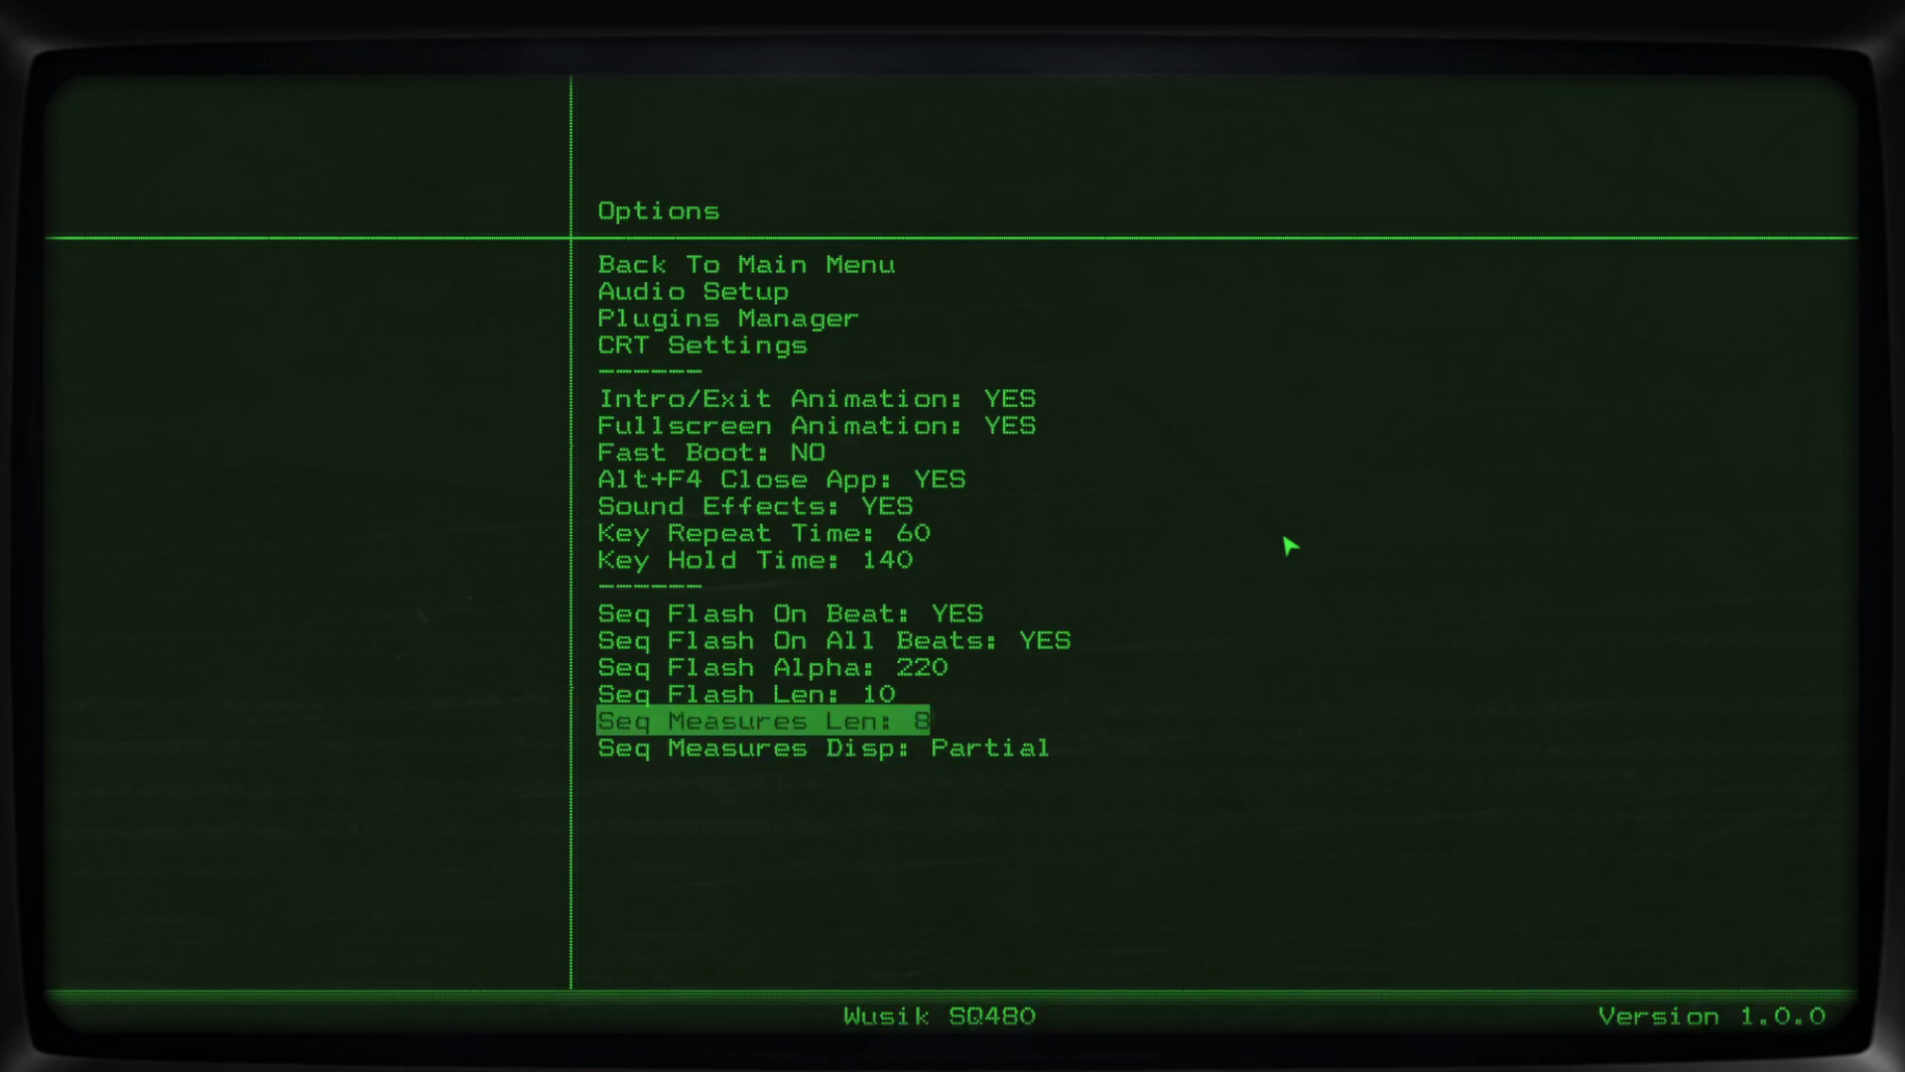
Review the Audio Setup page in the Options without changing anything, and go back to the main menu.
{"action": "key", "text": "Home"}
{"action": "key", "text": "Down"}
{"action": "key", "text": "Return"}
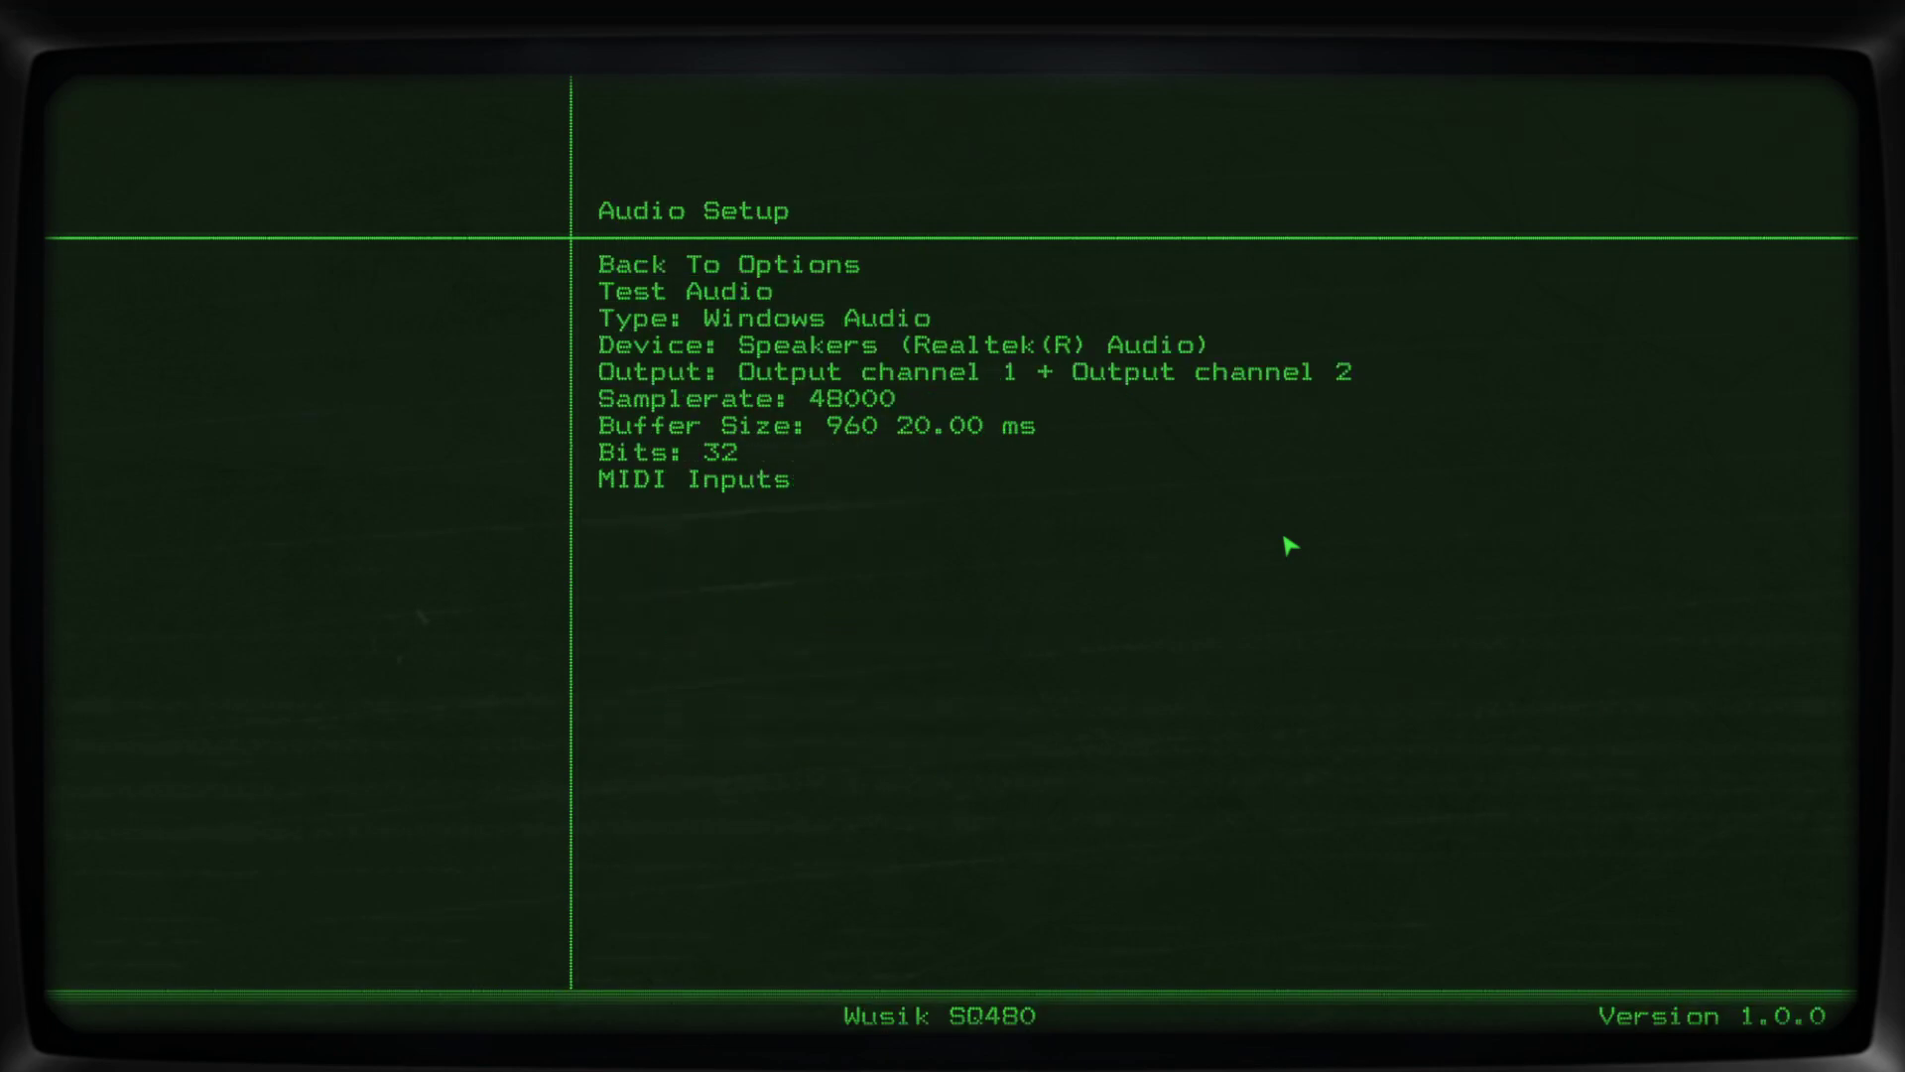
{"action": "key", "text": "Up"}
{"action": "key", "text": "Down"}
{"action": "key", "text": "Return"}
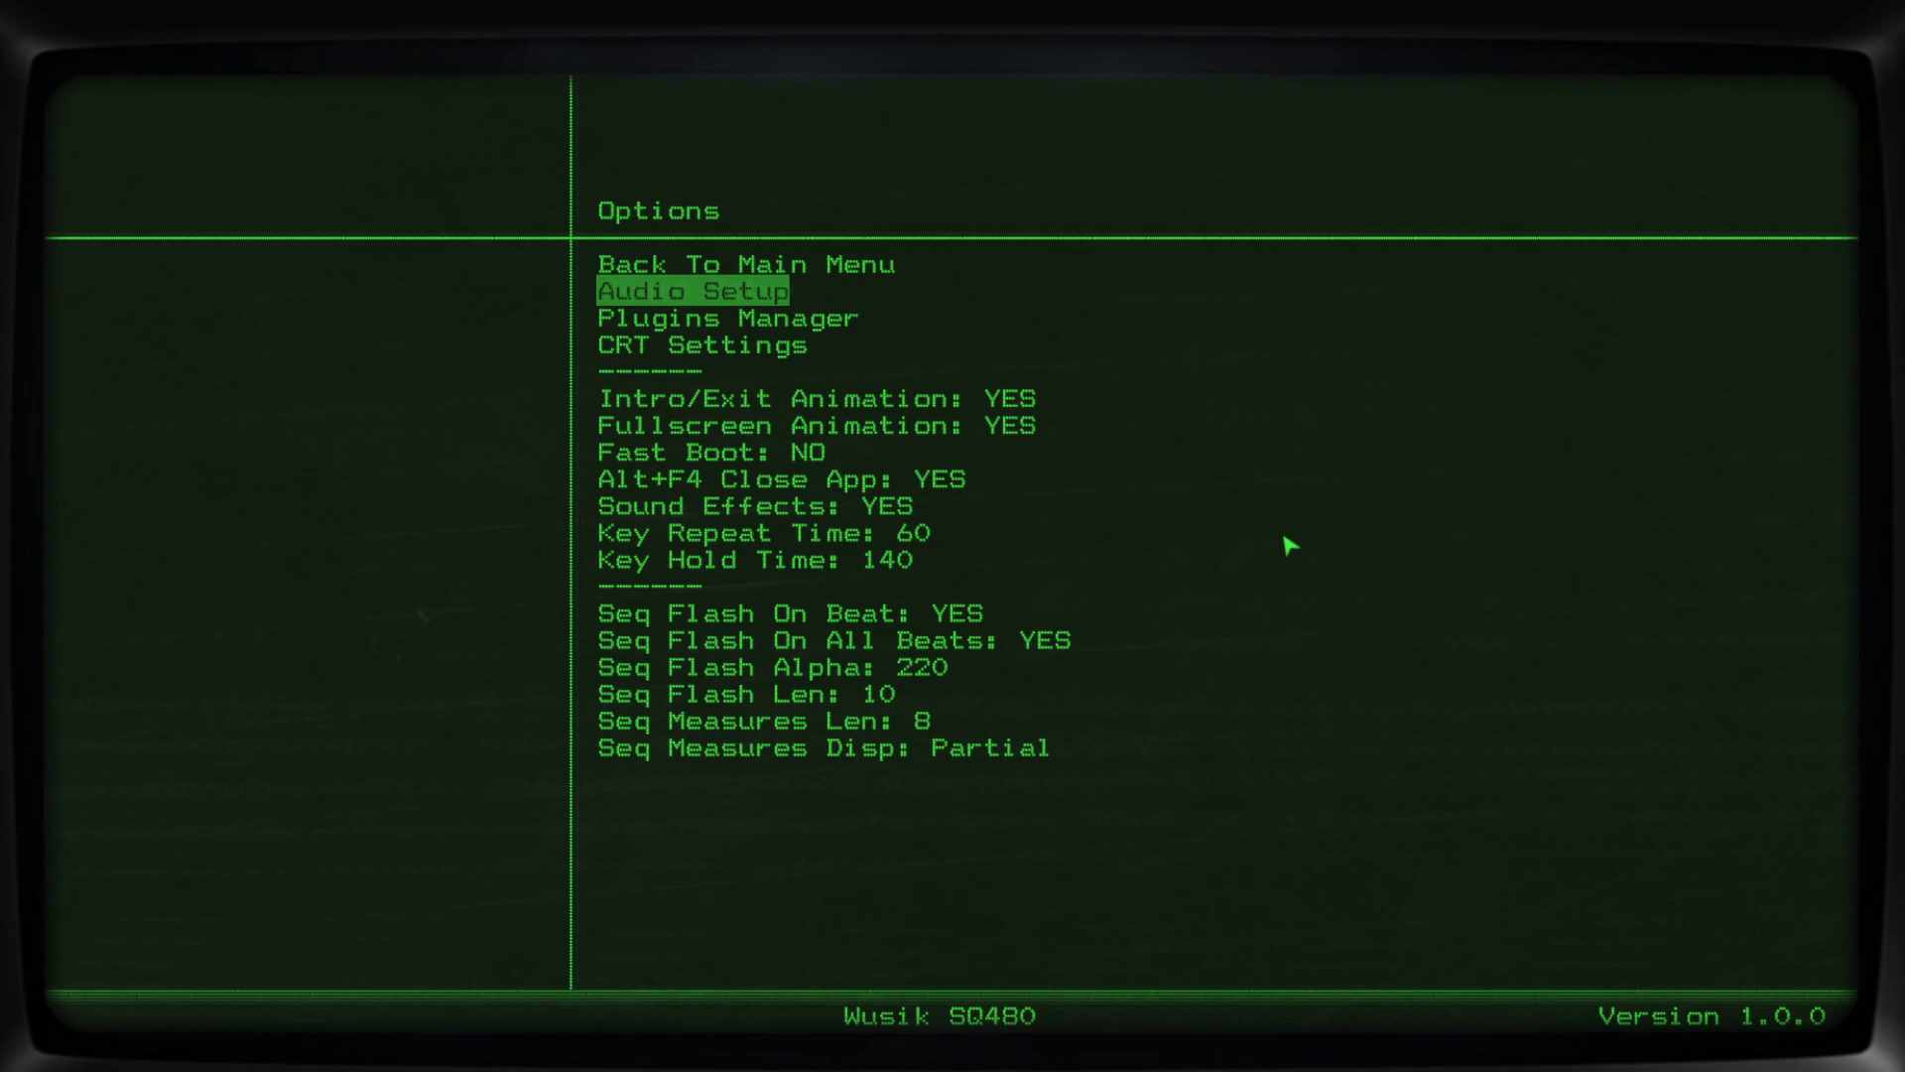
{"action": "key", "text": "Escape"}
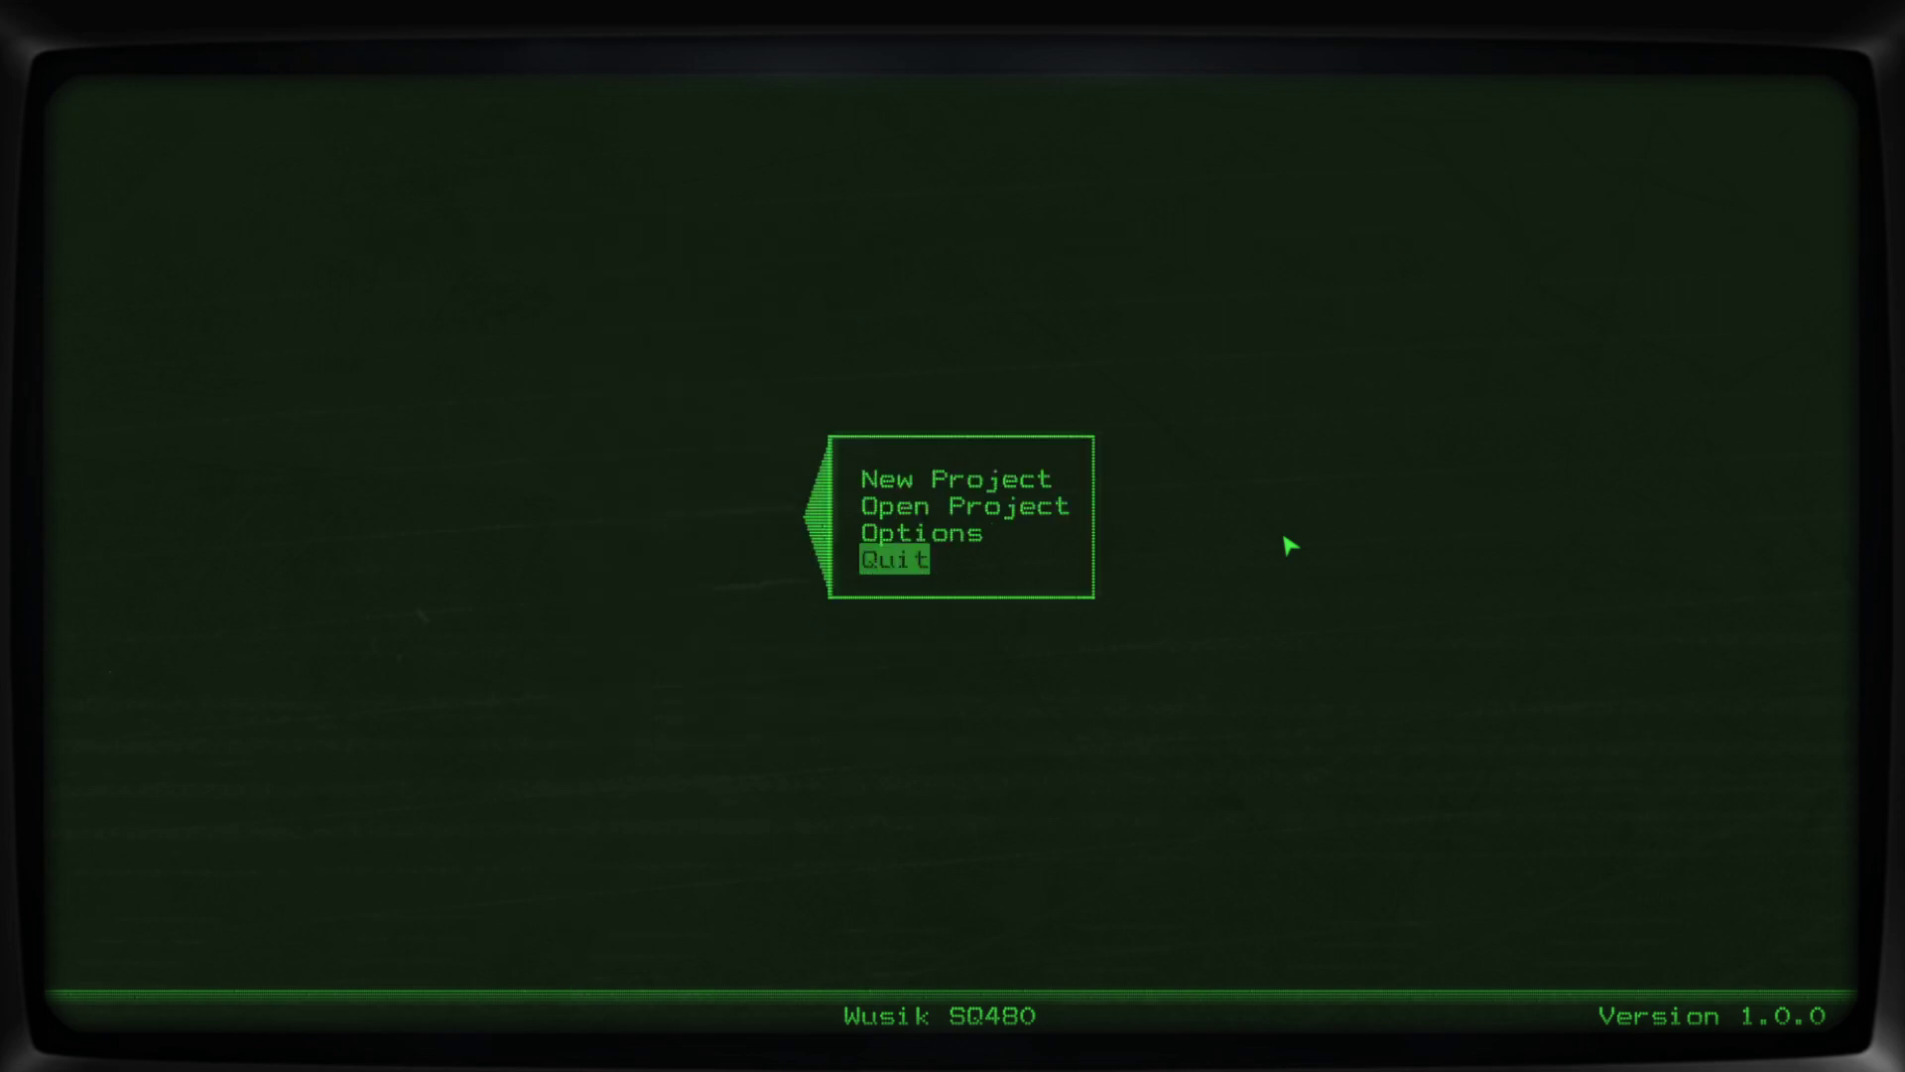
Start a new project and toggle the GF switch above the track list twice.
{"action": "key", "text": "Up"}
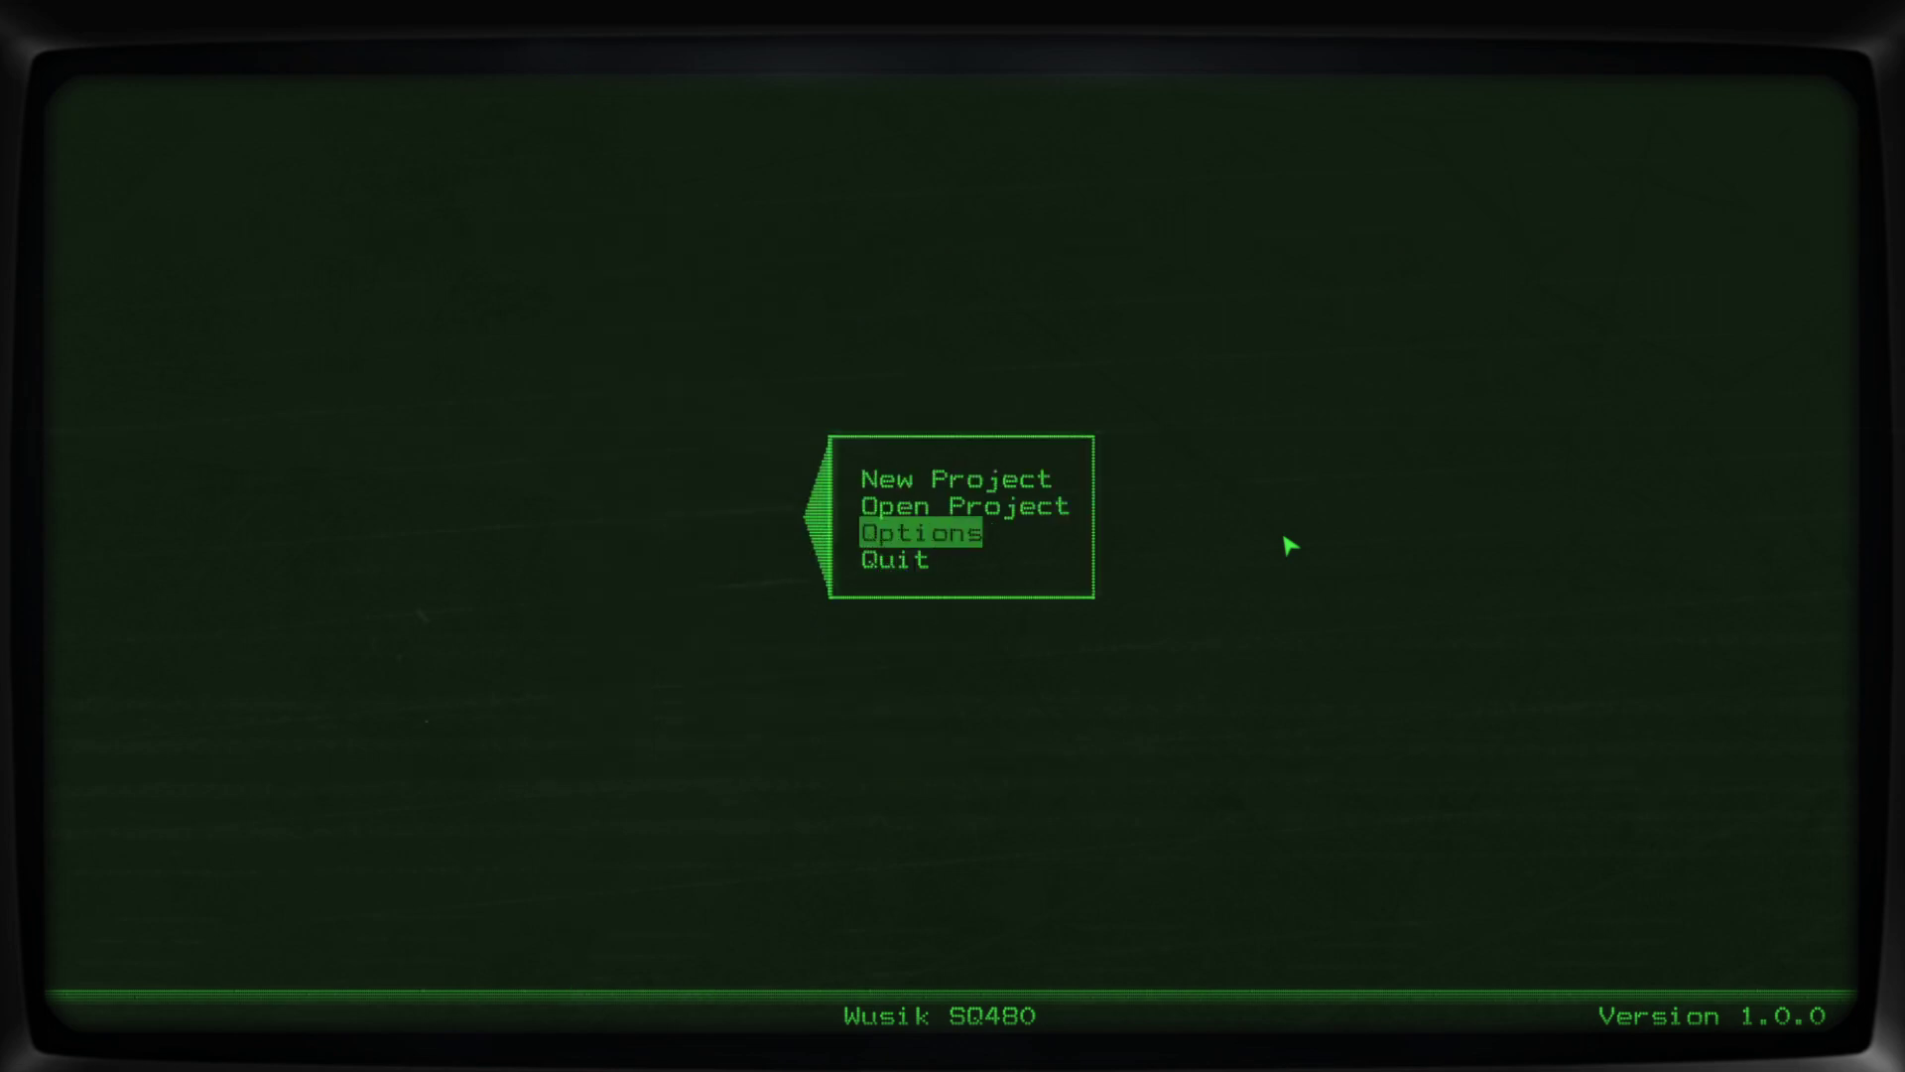
{"action": "key", "text": "Up"}
{"action": "key", "text": "Up"}
{"action": "key", "text": "Down"}
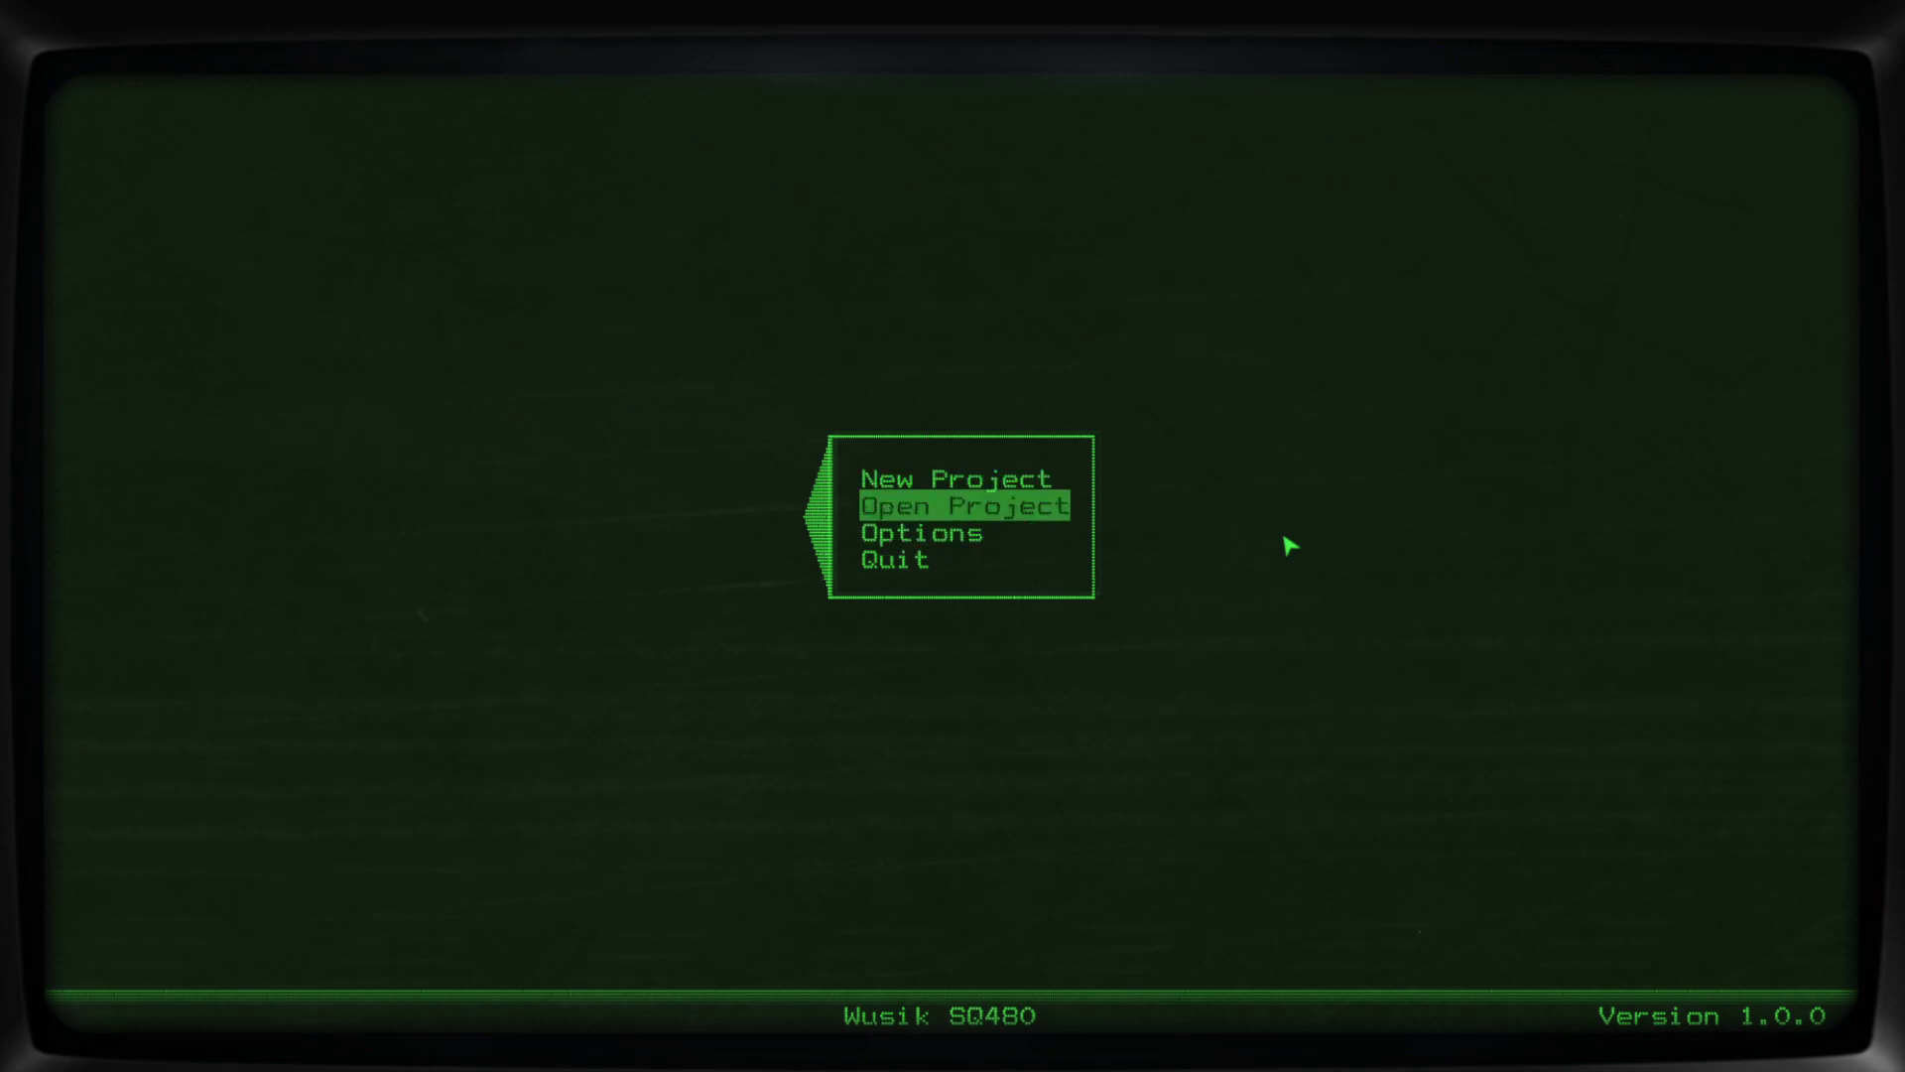
{"action": "key", "text": "Up"}
{"action": "key", "text": "Return"}
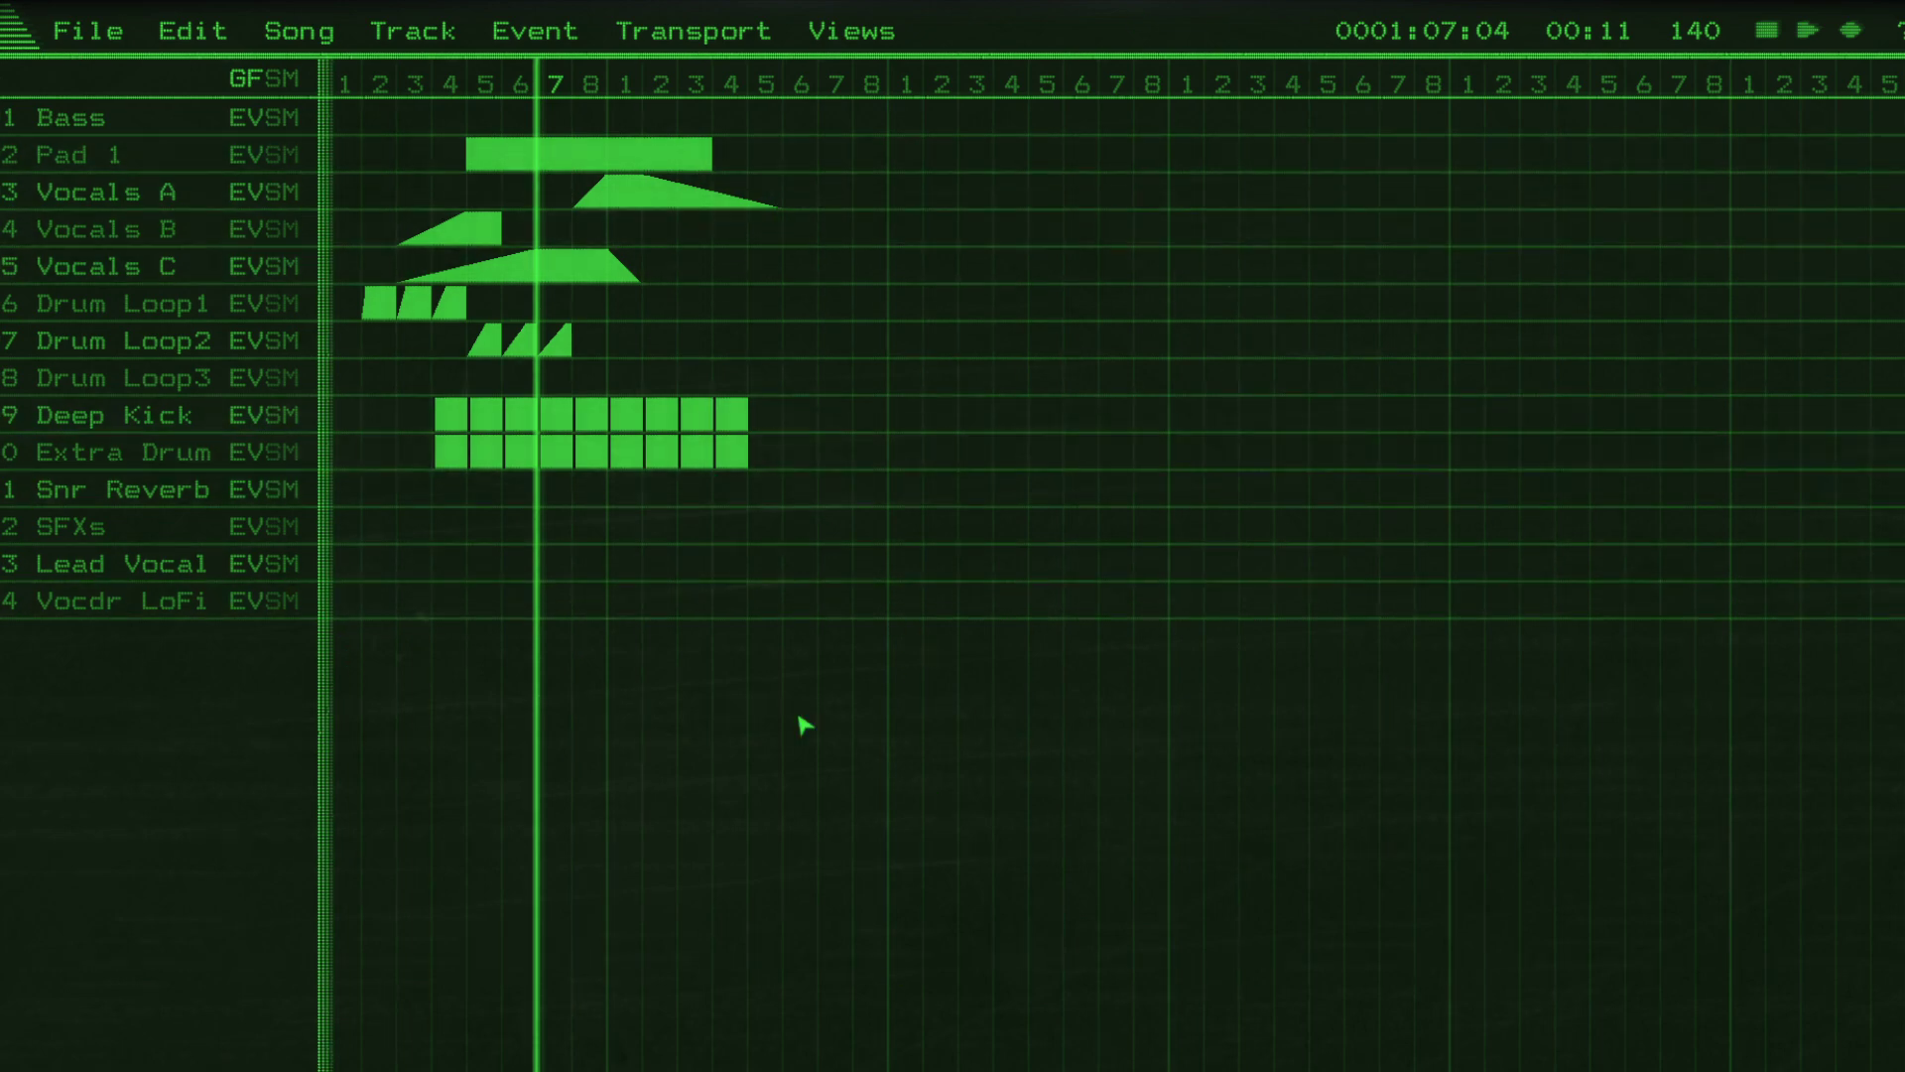
{"action": "left_click", "coordinate": [249, 90]}
{"action": "left_click", "coordinate": [245, 87]}
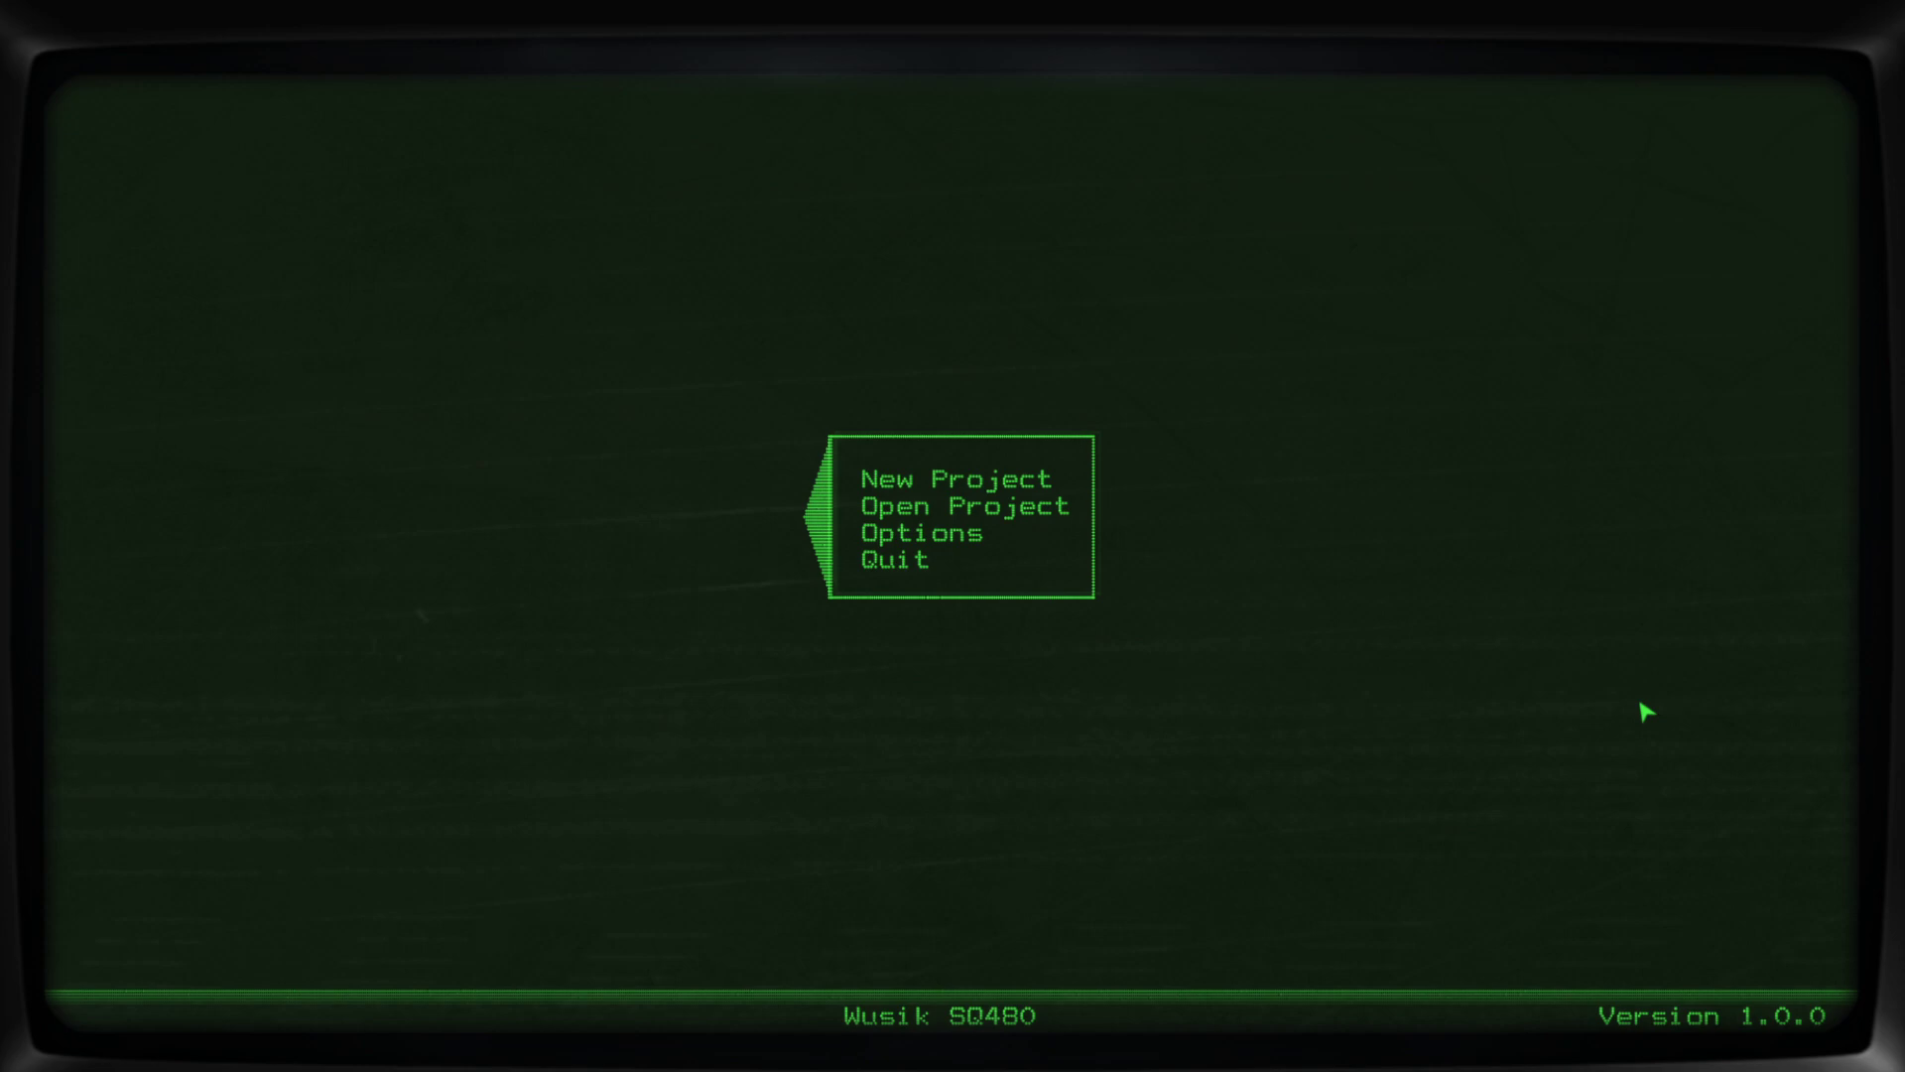
Quit Wusik SQ480 from the main menu.
{"action": "key", "text": "Up"}
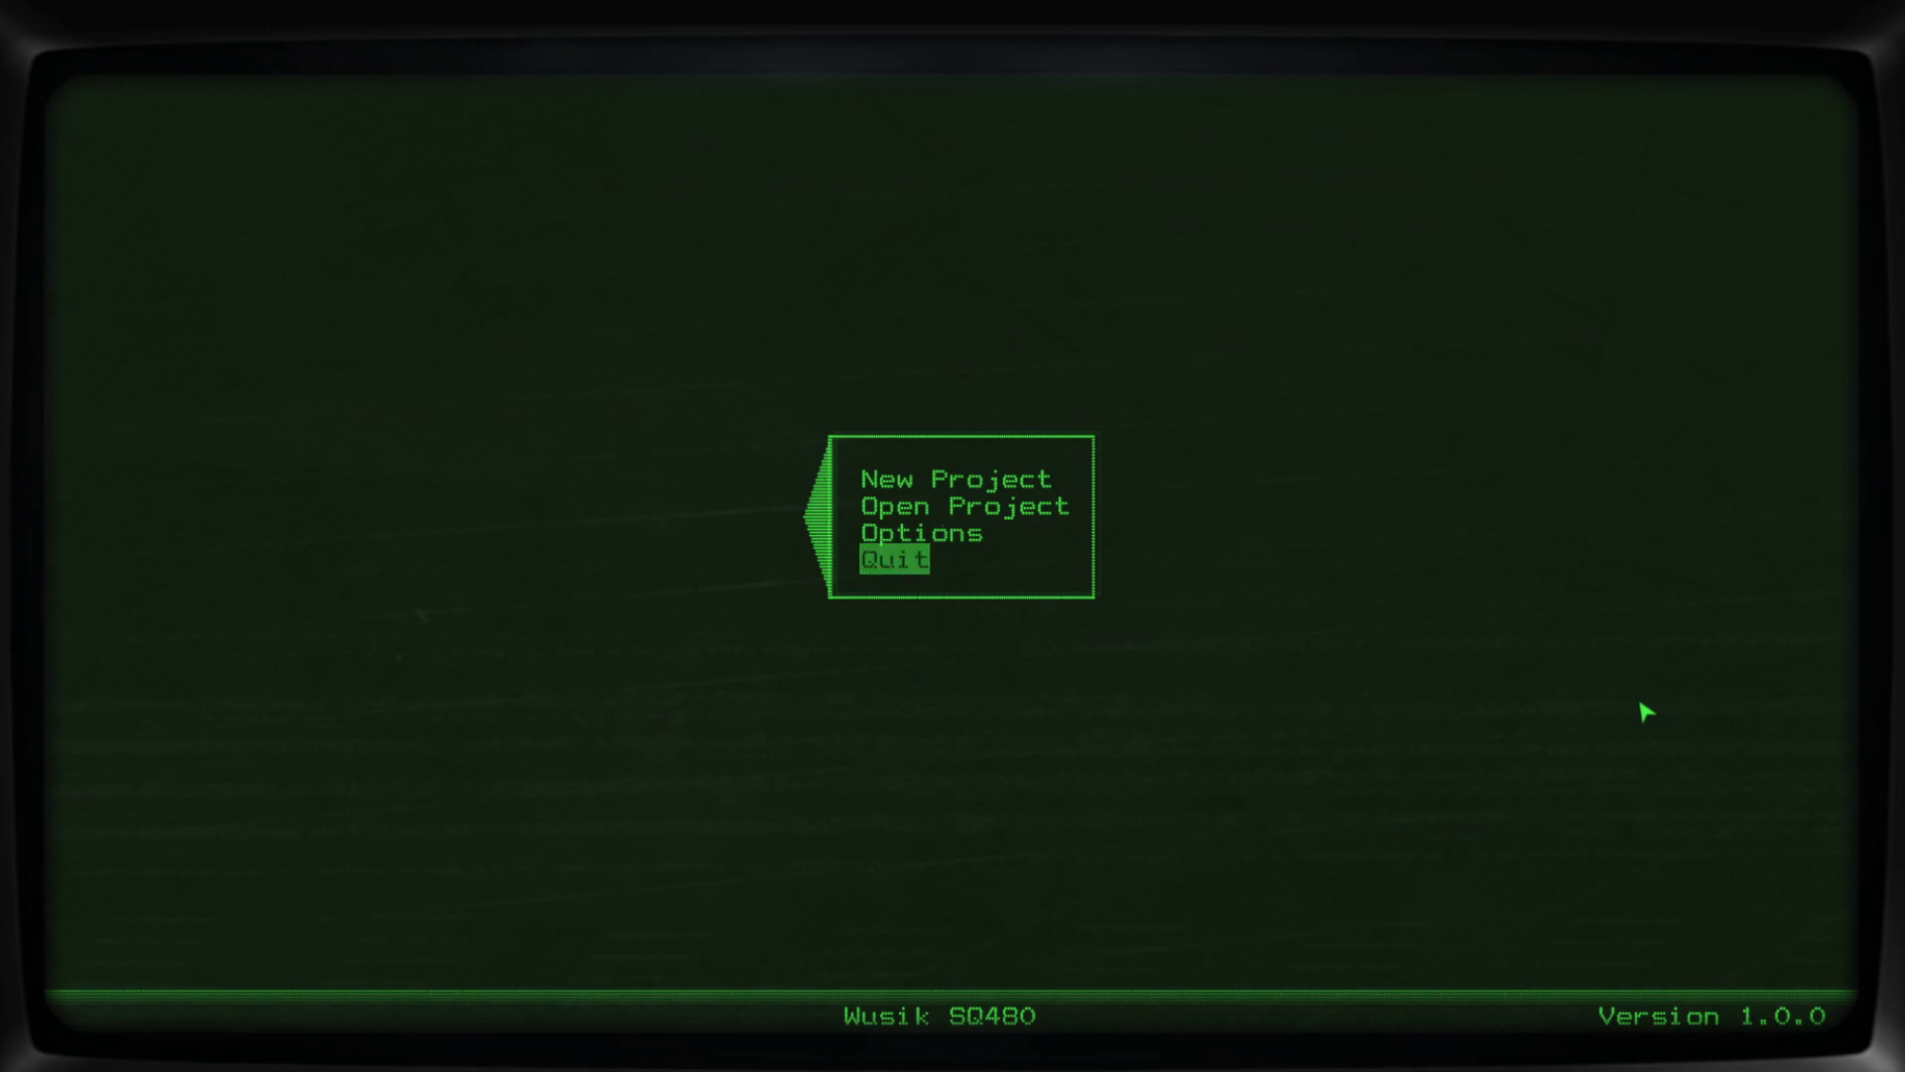
{"action": "key", "text": "Down"}
{"action": "key", "text": "Up"}
{"action": "key", "text": "Return"}
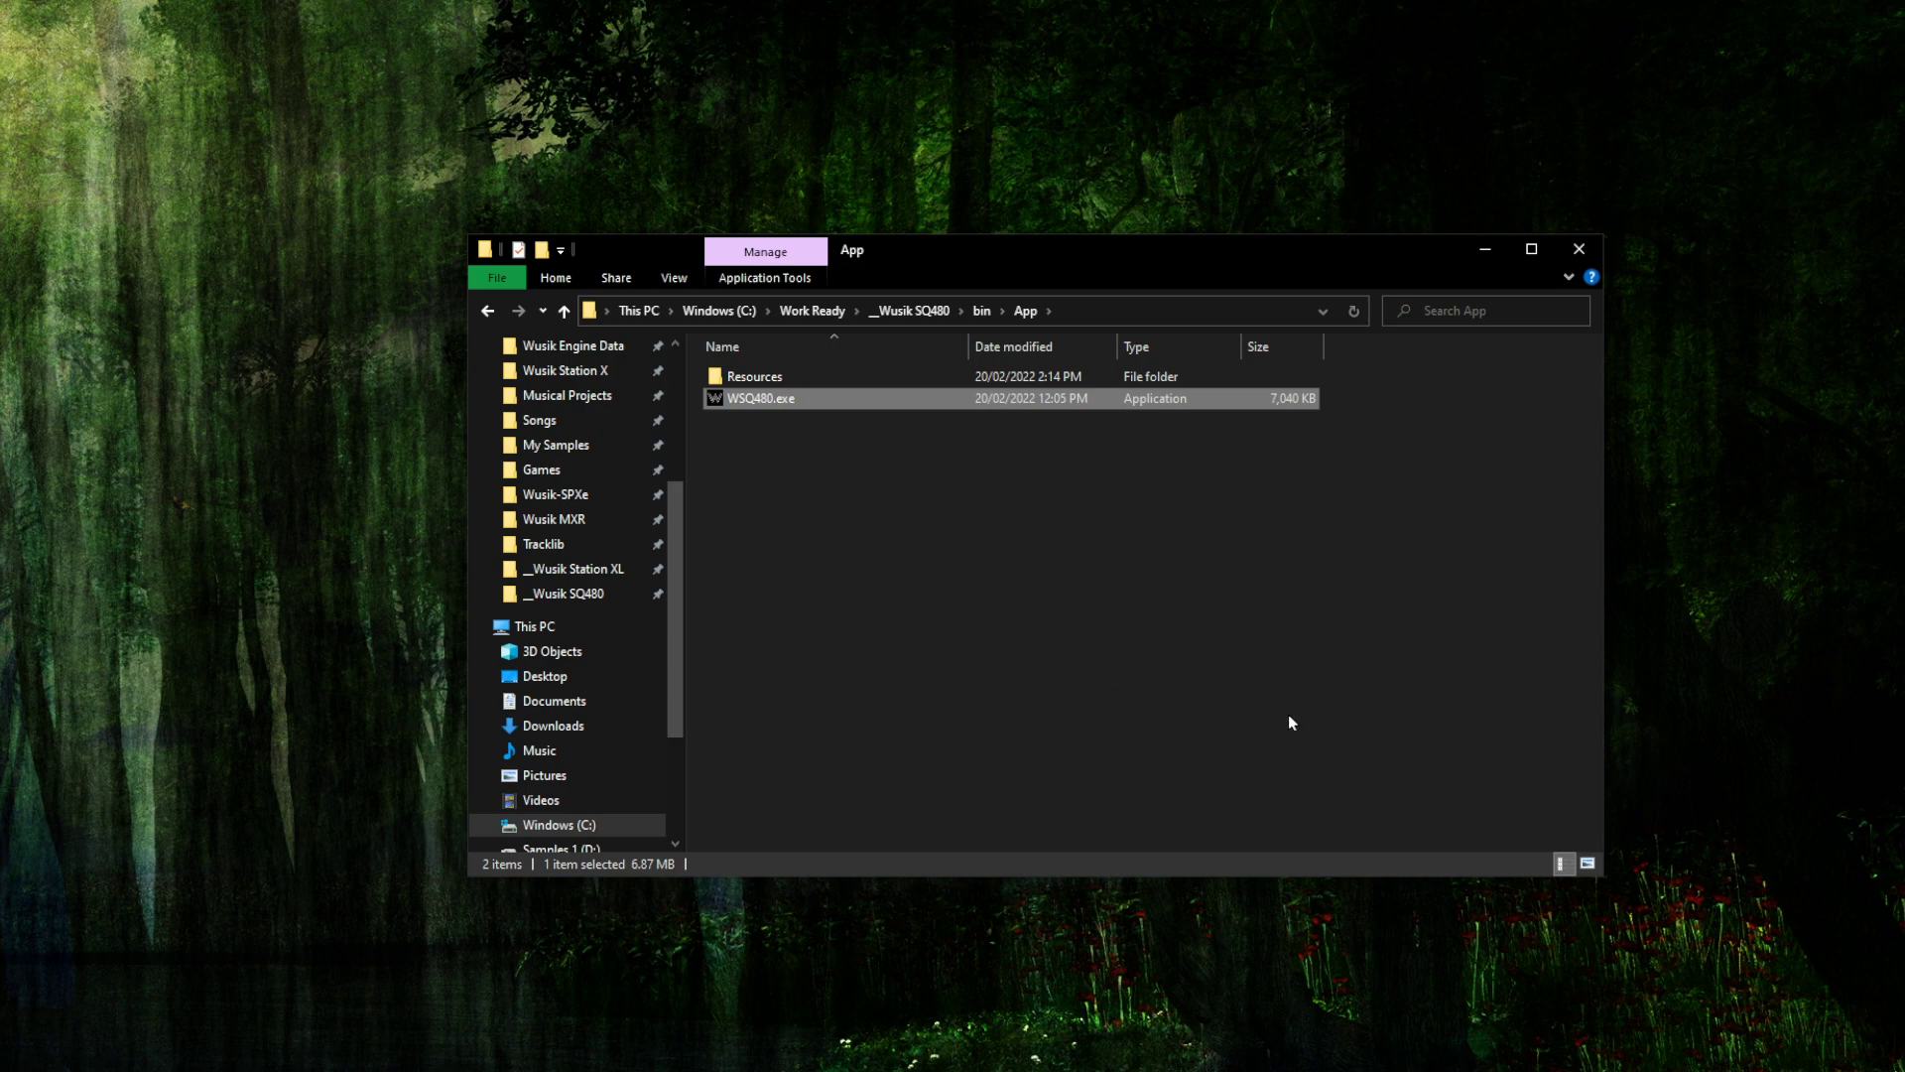
Launch WSQ480.exe again from the App folder in File Explorer.
{"action": "left_click", "coordinate": [1209, 676]}
{"action": "key", "text": "Up"}
{"action": "key", "text": "Down"}
{"action": "key", "text": "Return"}
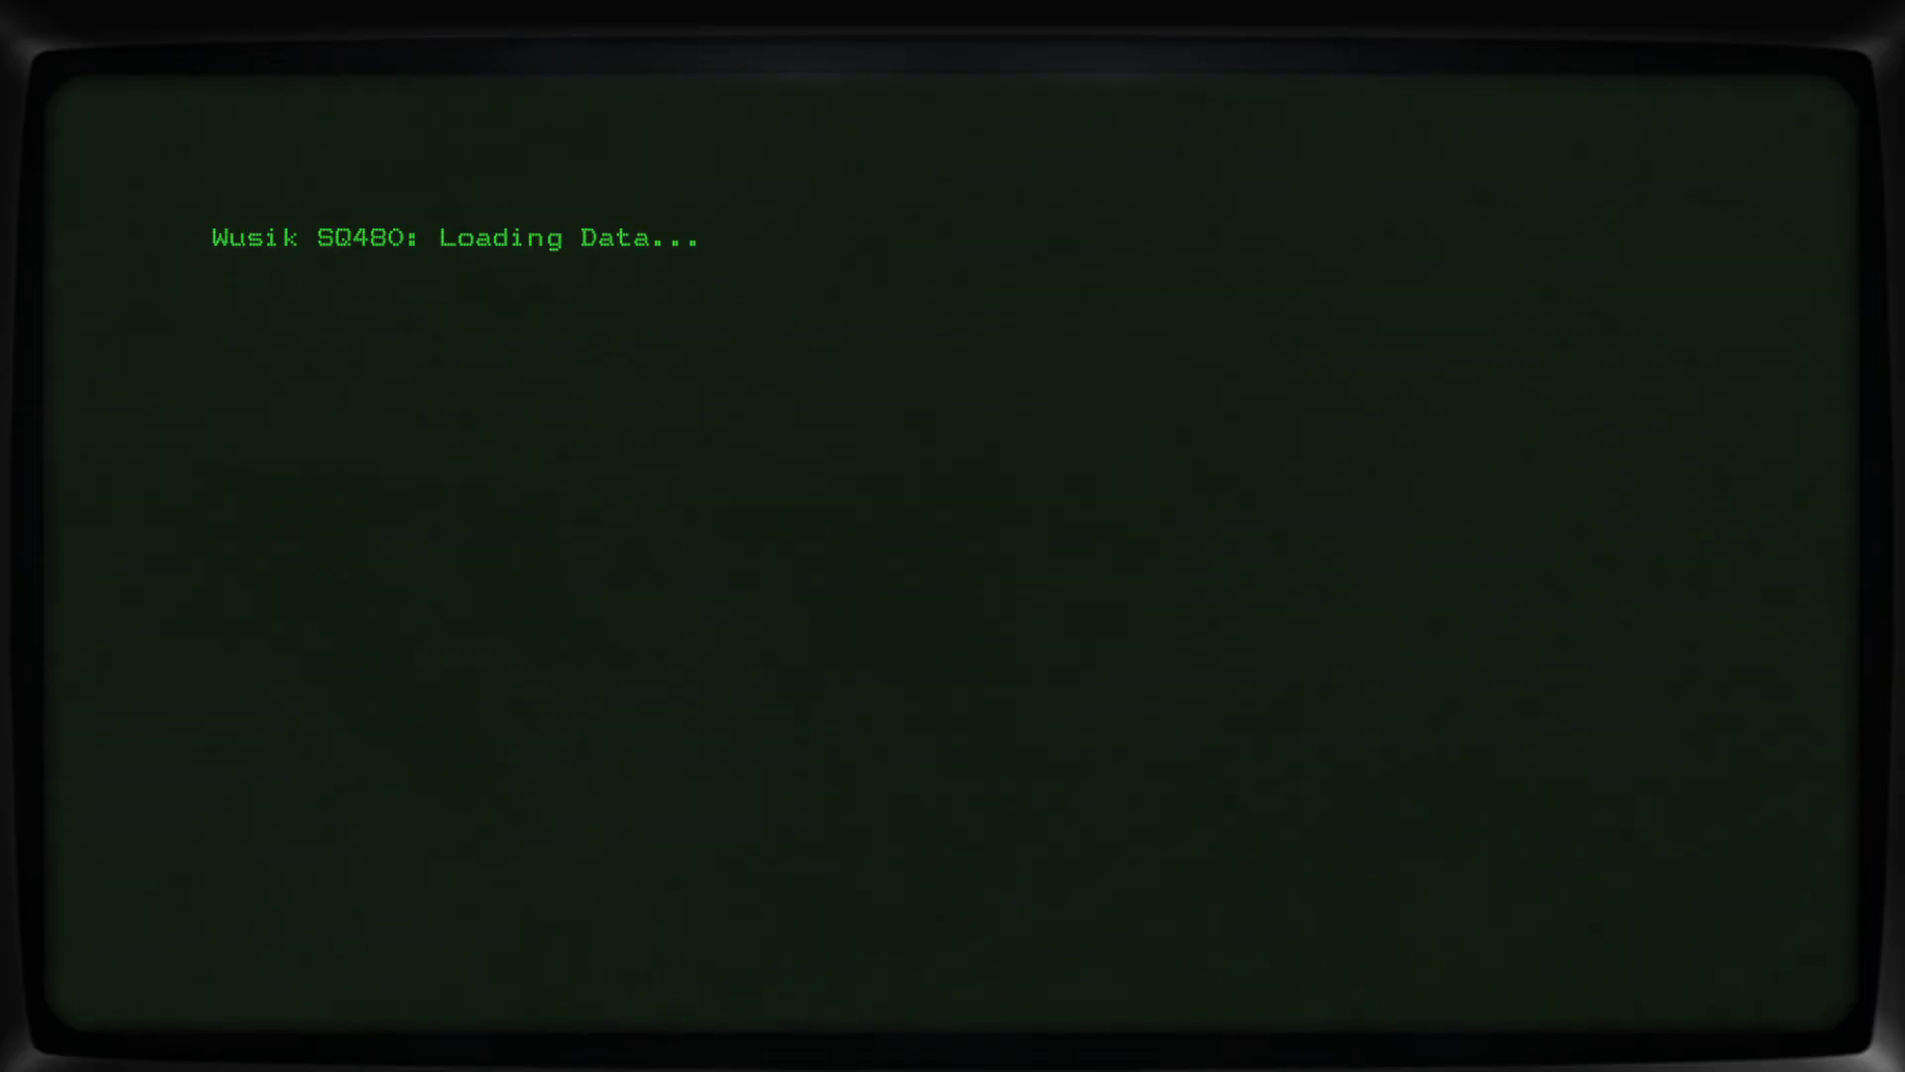
Examine the GPU 0 load in Task Manager's performance graphs while Wusik SQ480 runs, and close Task Manager.
{"action": "left_click_drag", "start_coordinate": [0, 248], "coordinate": [1030, 182]}
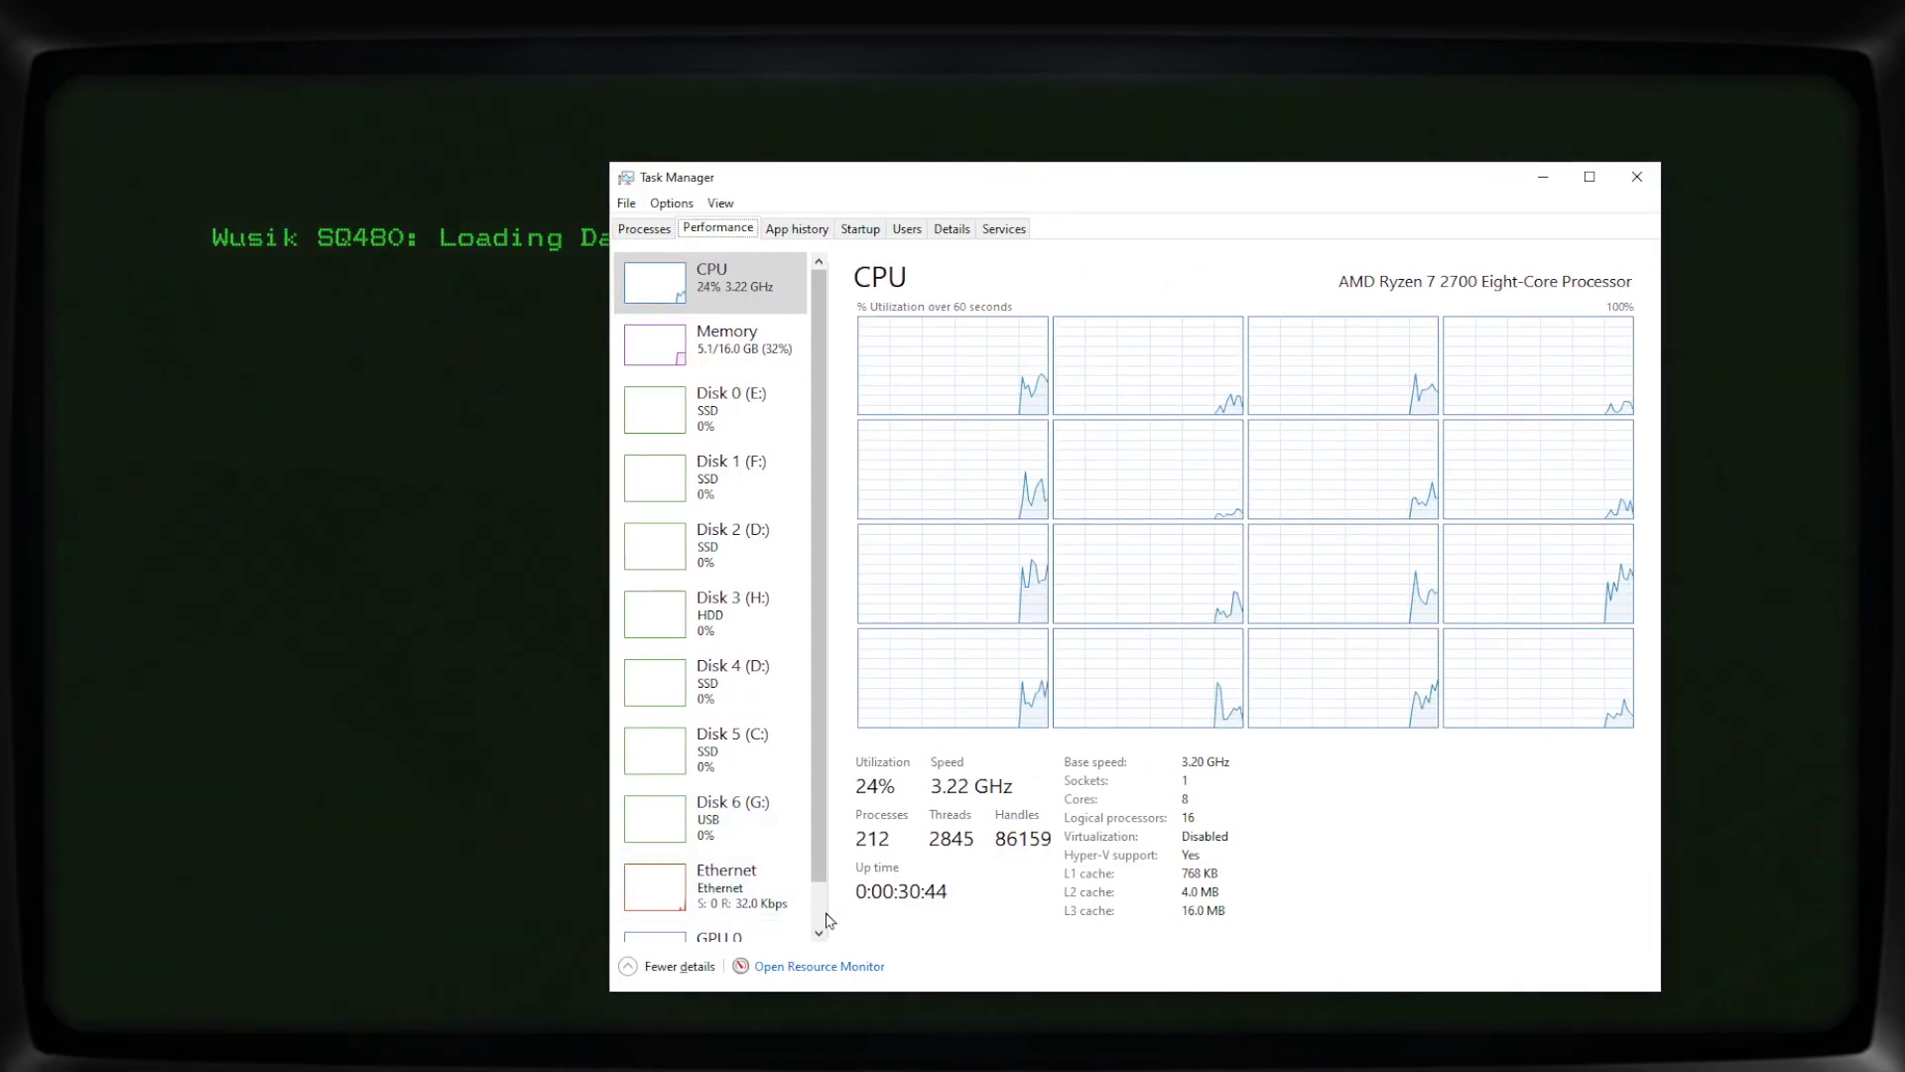
{"action": "scroll", "coordinate": [826, 914], "scroll_direction": "down", "scroll_amount": 1}
{"action": "left_click", "coordinate": [746, 922]}
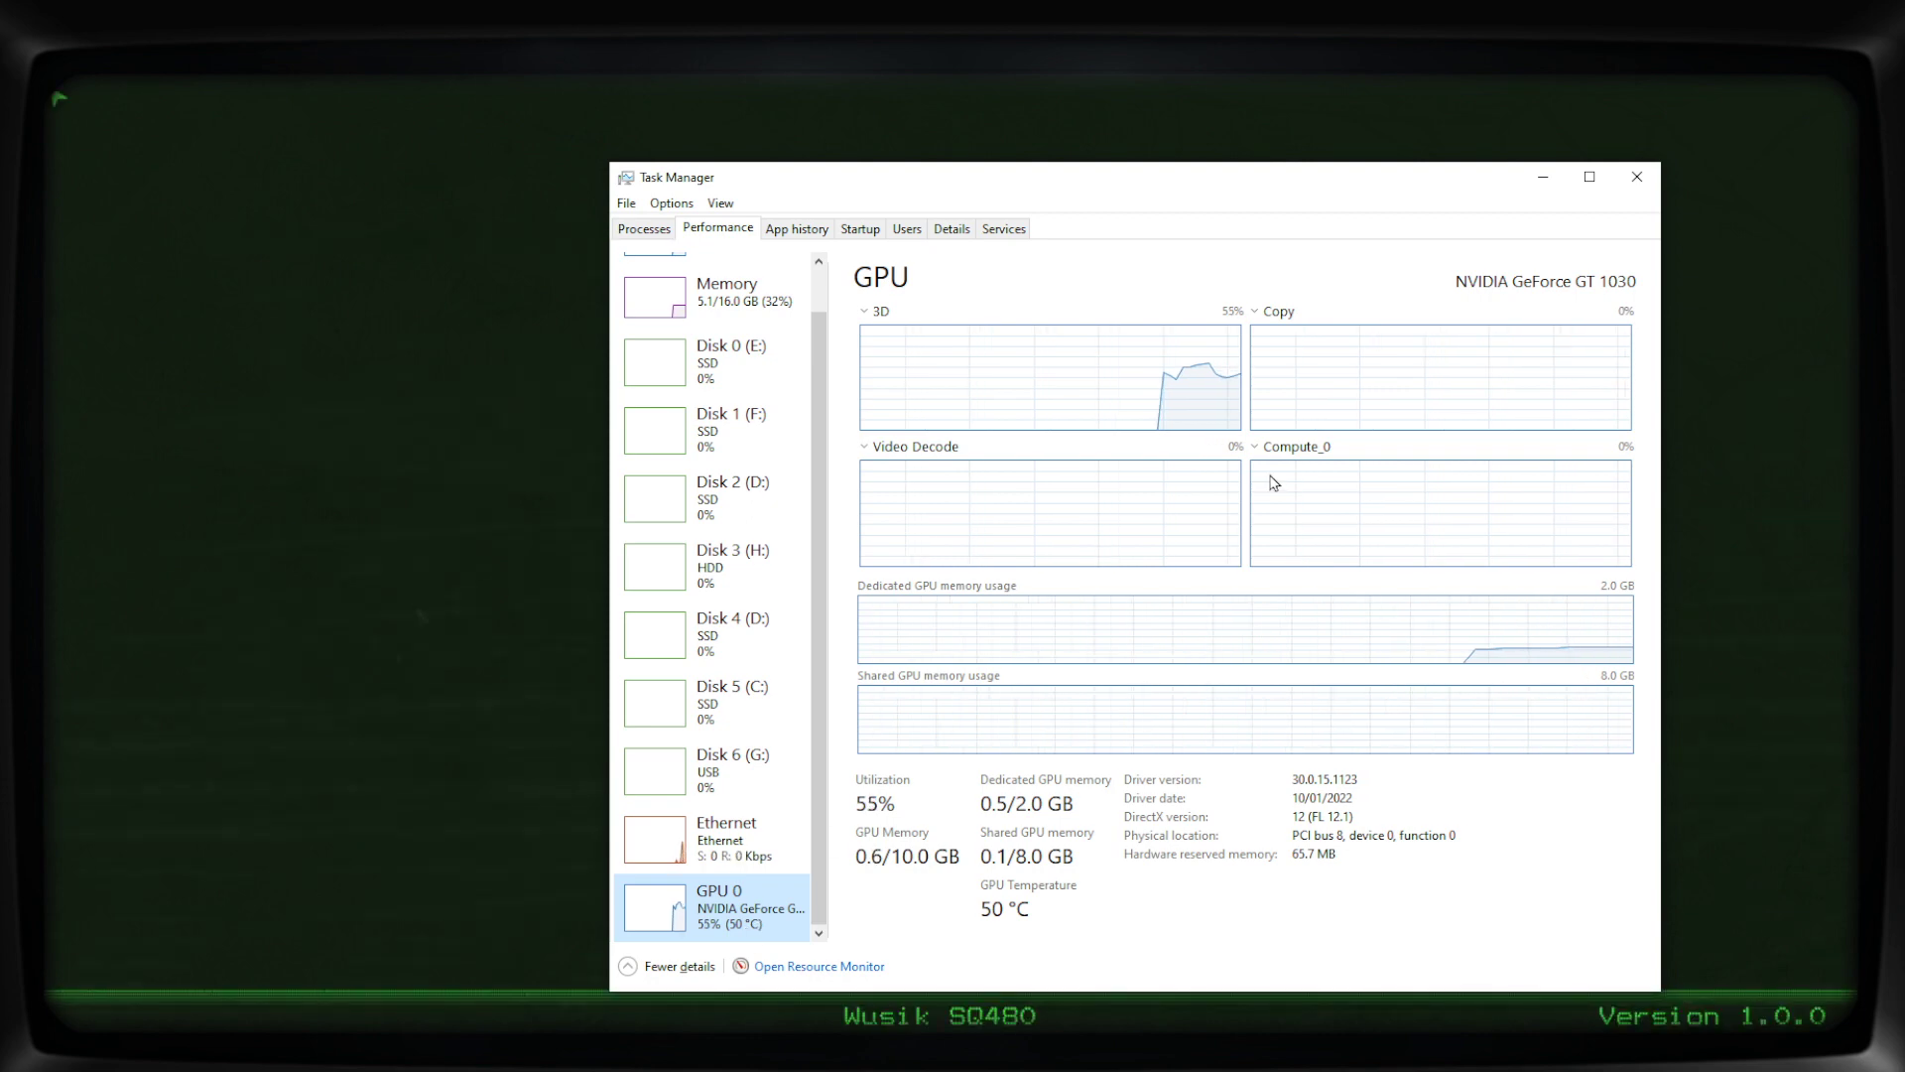
{"action": "left_click_drag", "start_coordinate": [1289, 186], "coordinate": [664, 144]}
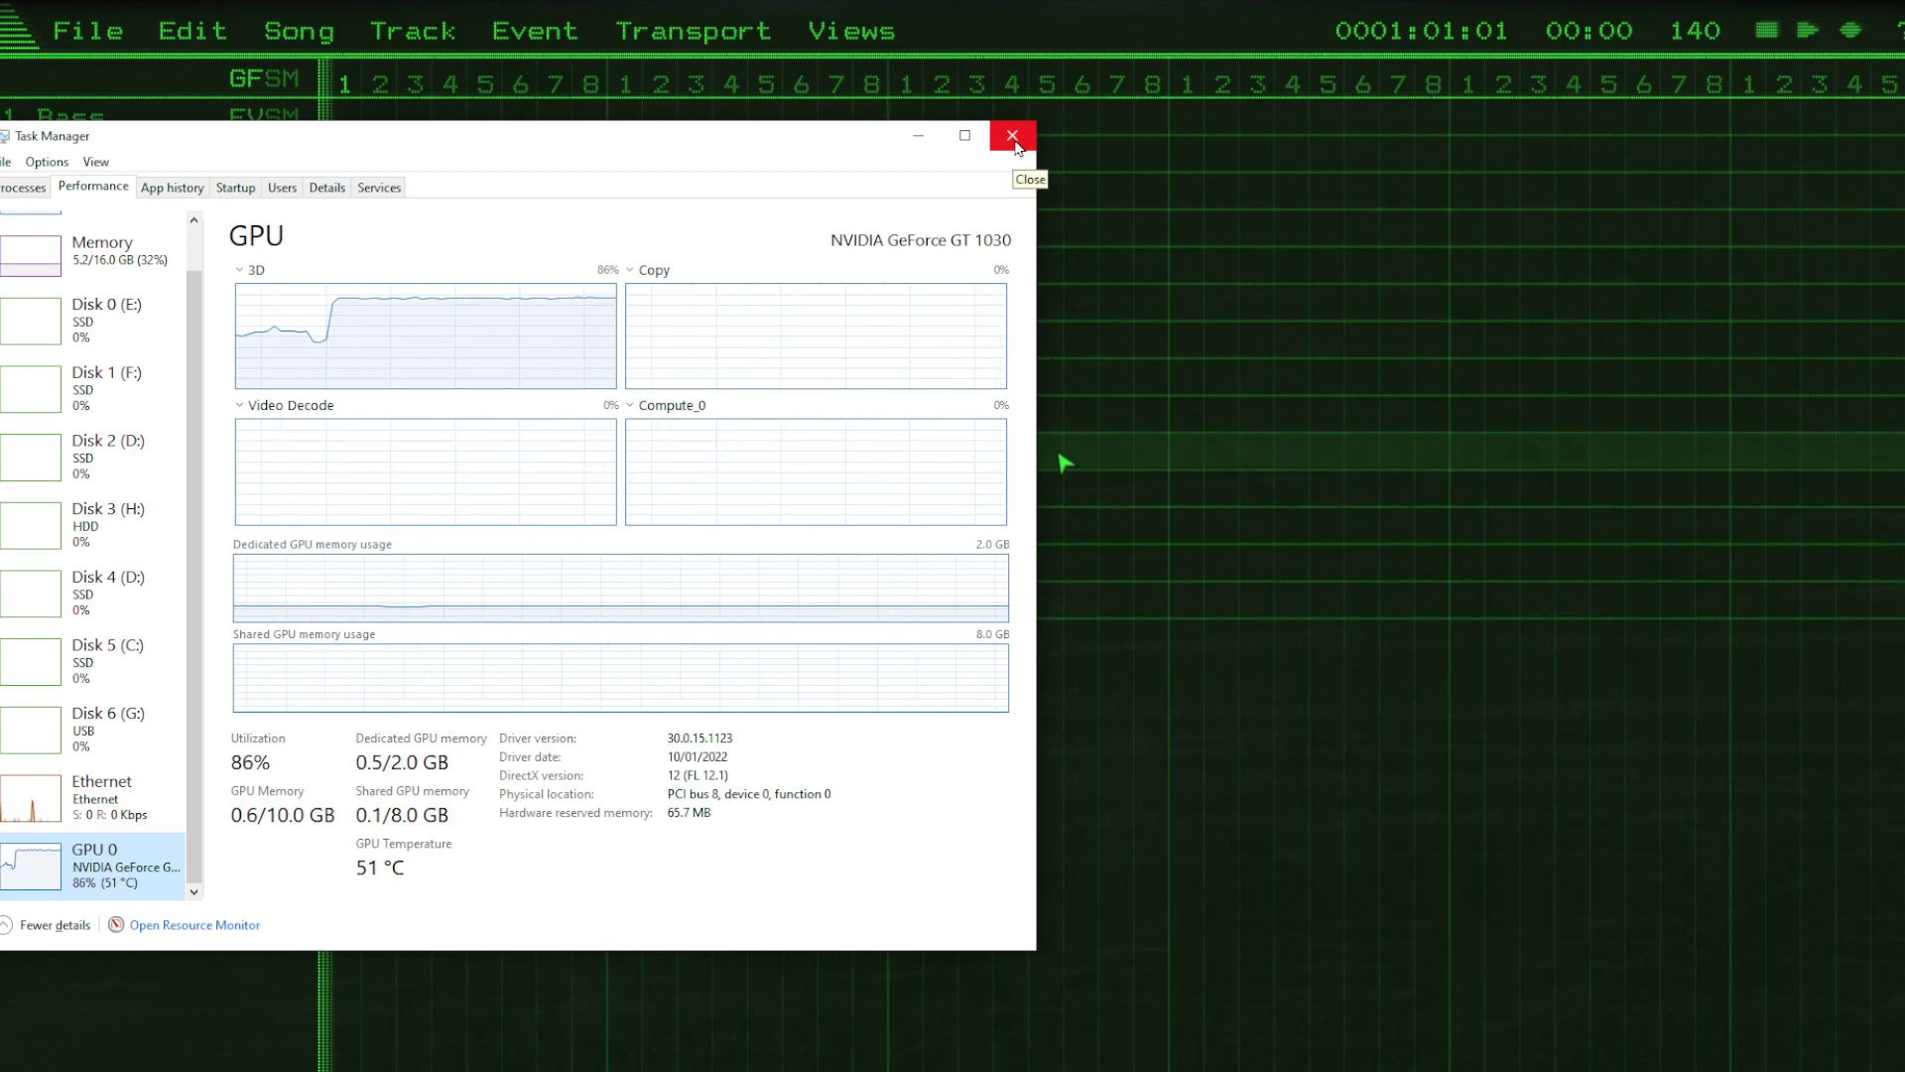
{"action": "left_click", "coordinate": [1014, 139]}
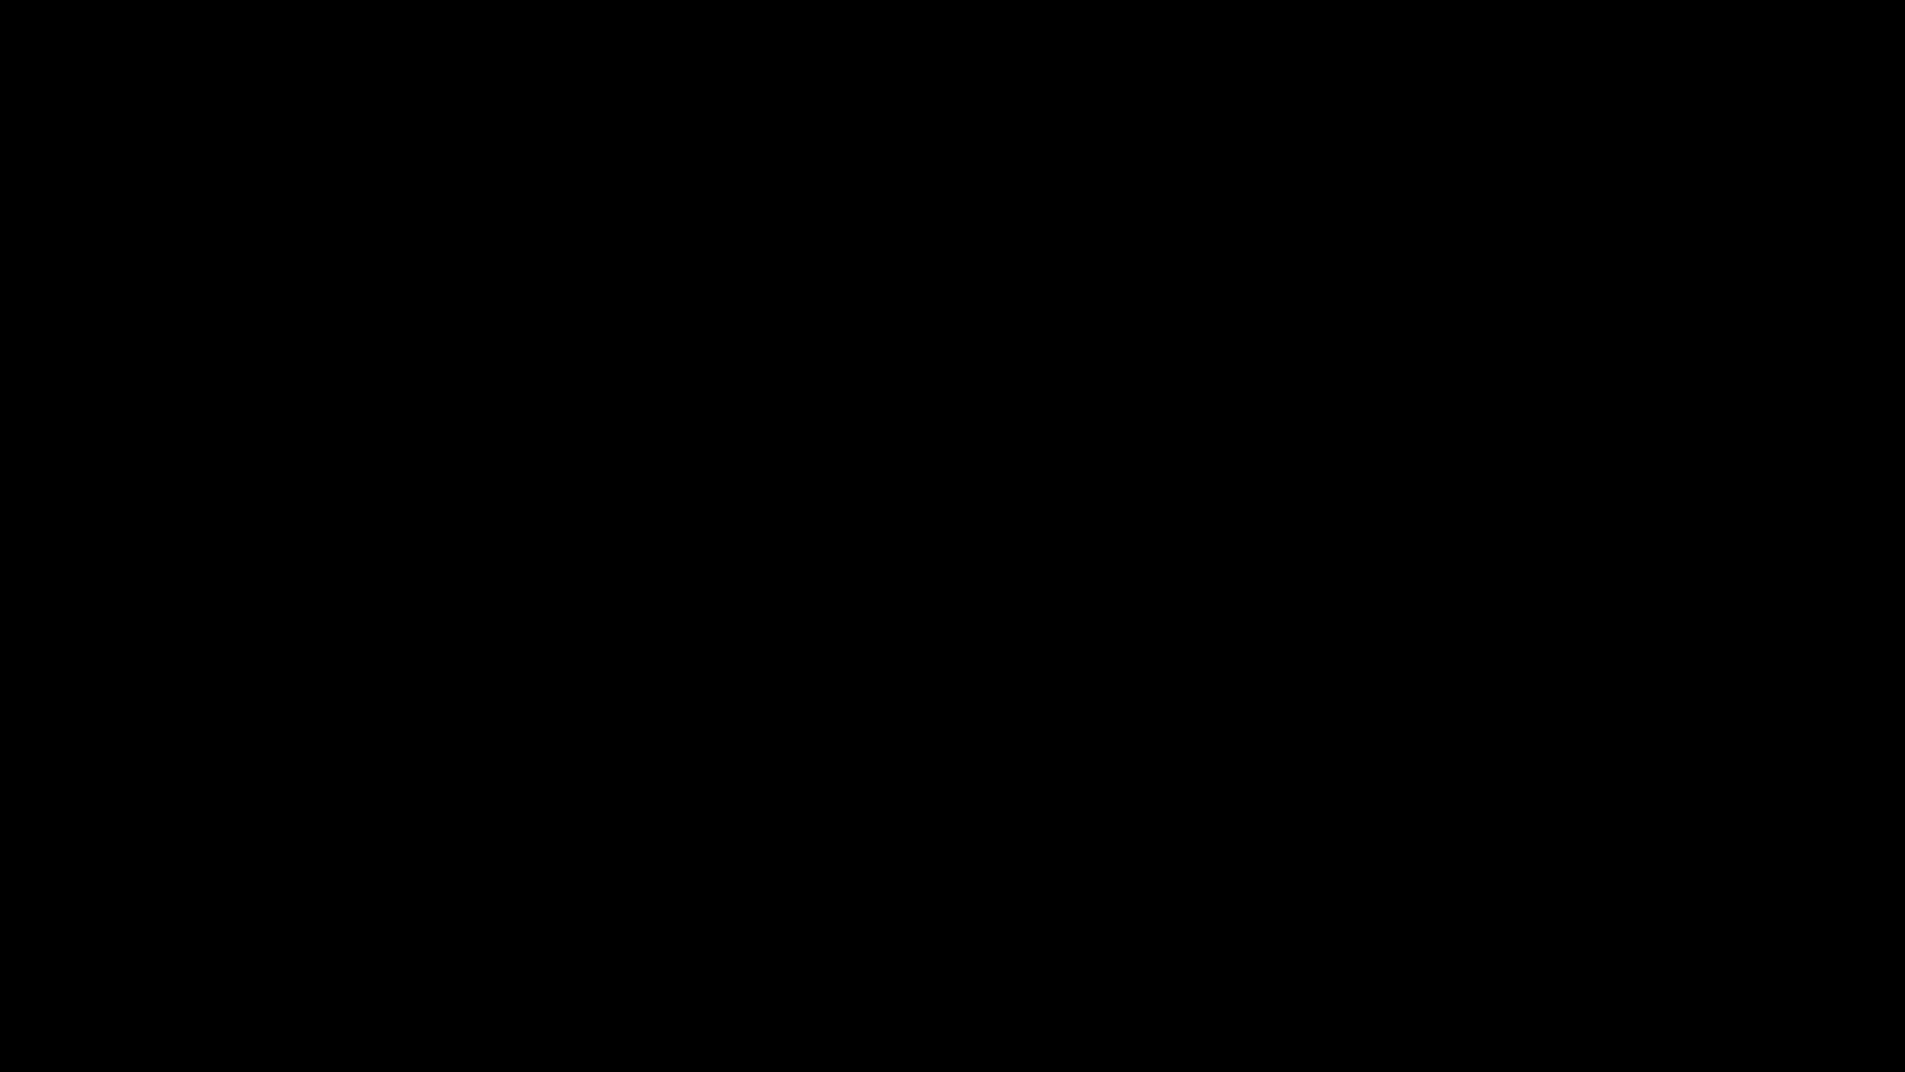